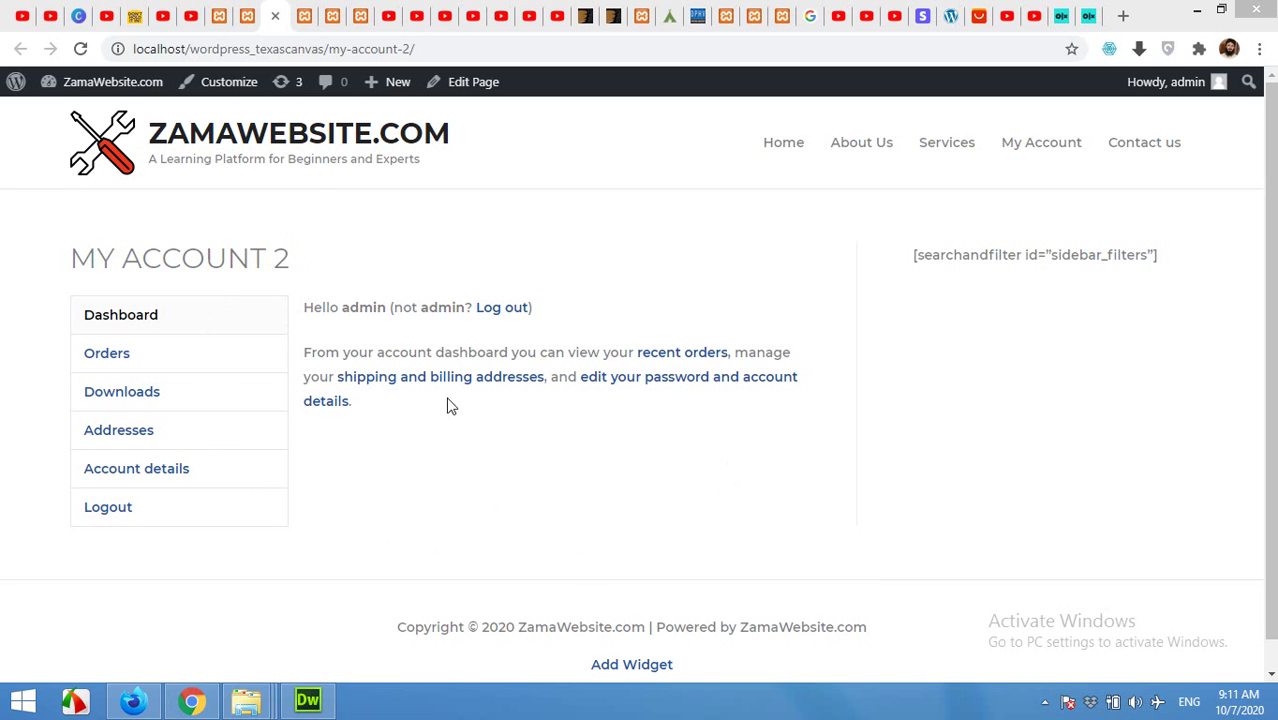
# Step: Examine the customised My Account page, including its Orders and Downloads sections and the address each one opens
pyautogui.click(304, 15)
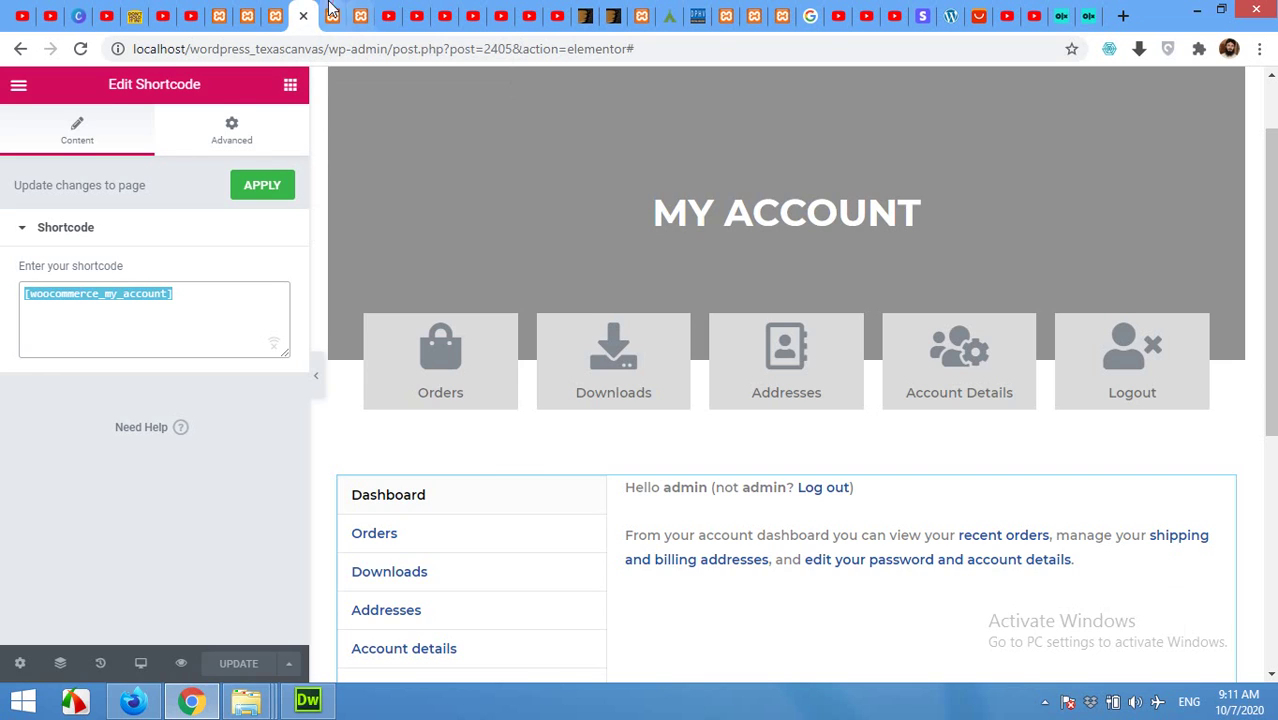
pyautogui.click(331, 15)
pyautogui.scroll(-2, 730, 460)
pyautogui.scroll(2, 730, 455)
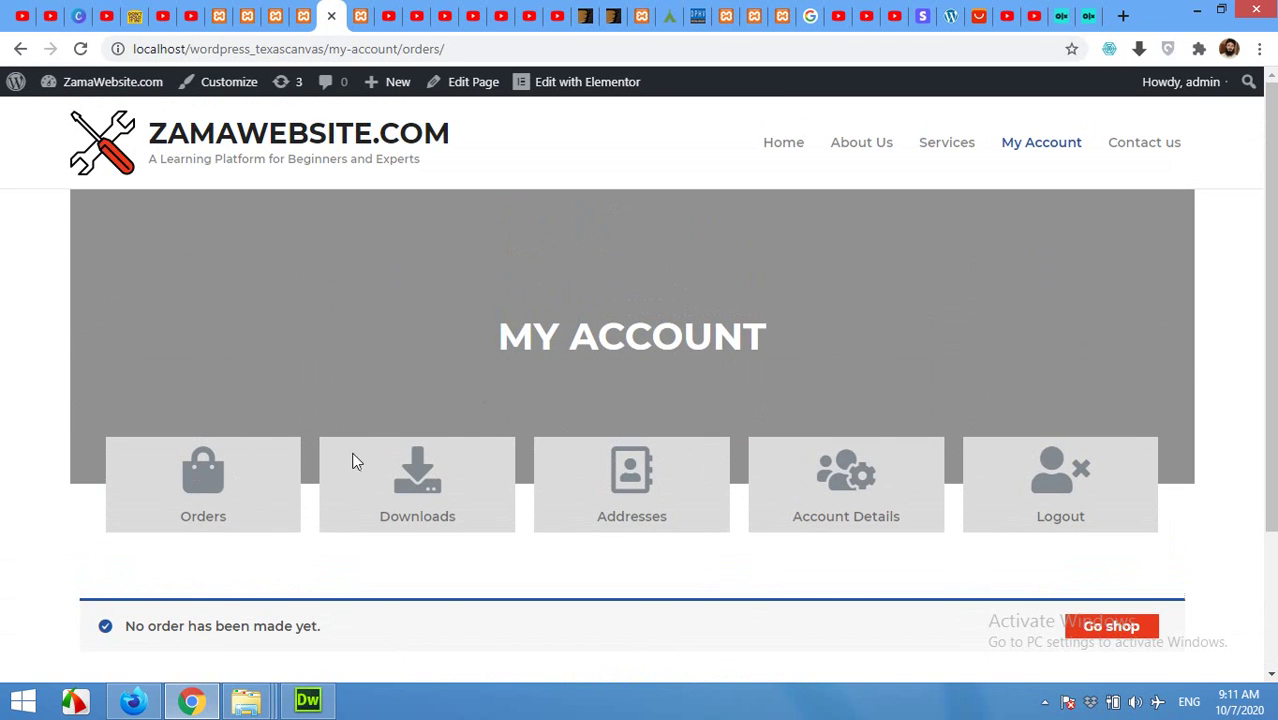
pyautogui.click(197, 484)
pyautogui.scroll(-2, 324, 488)
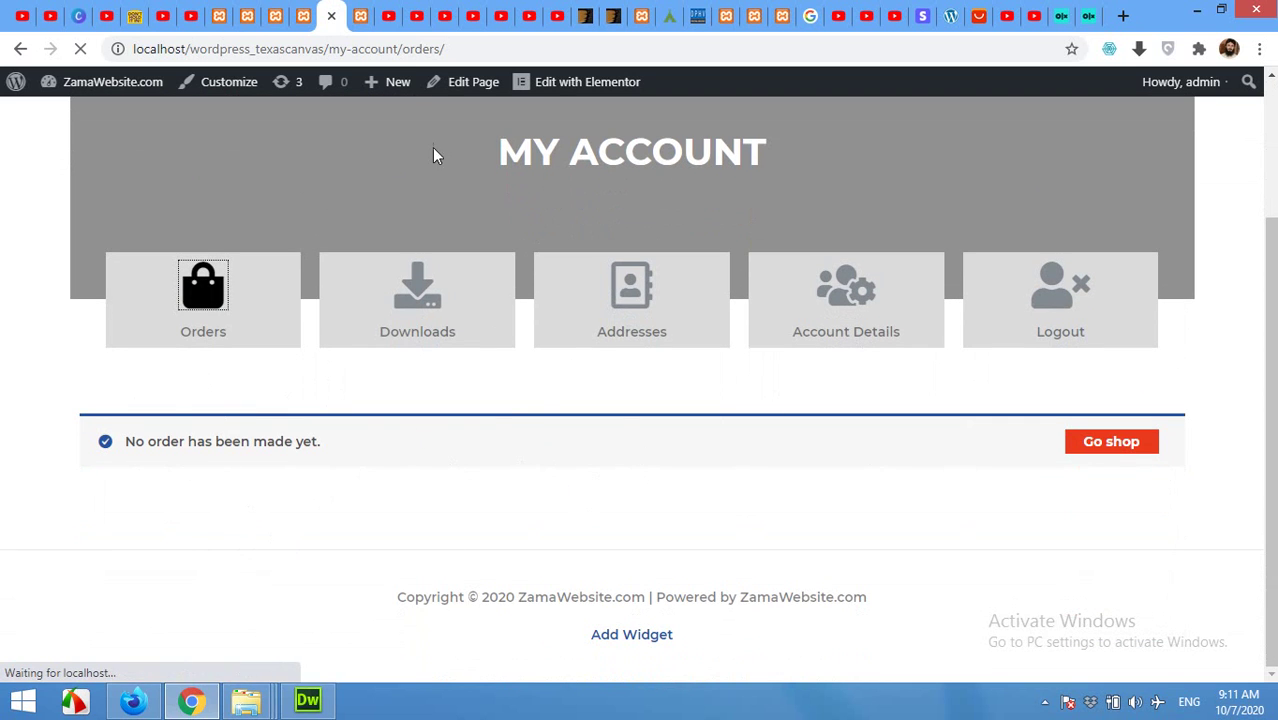
pyautogui.click(420, 49)
pyautogui.doubleClick(420, 49)
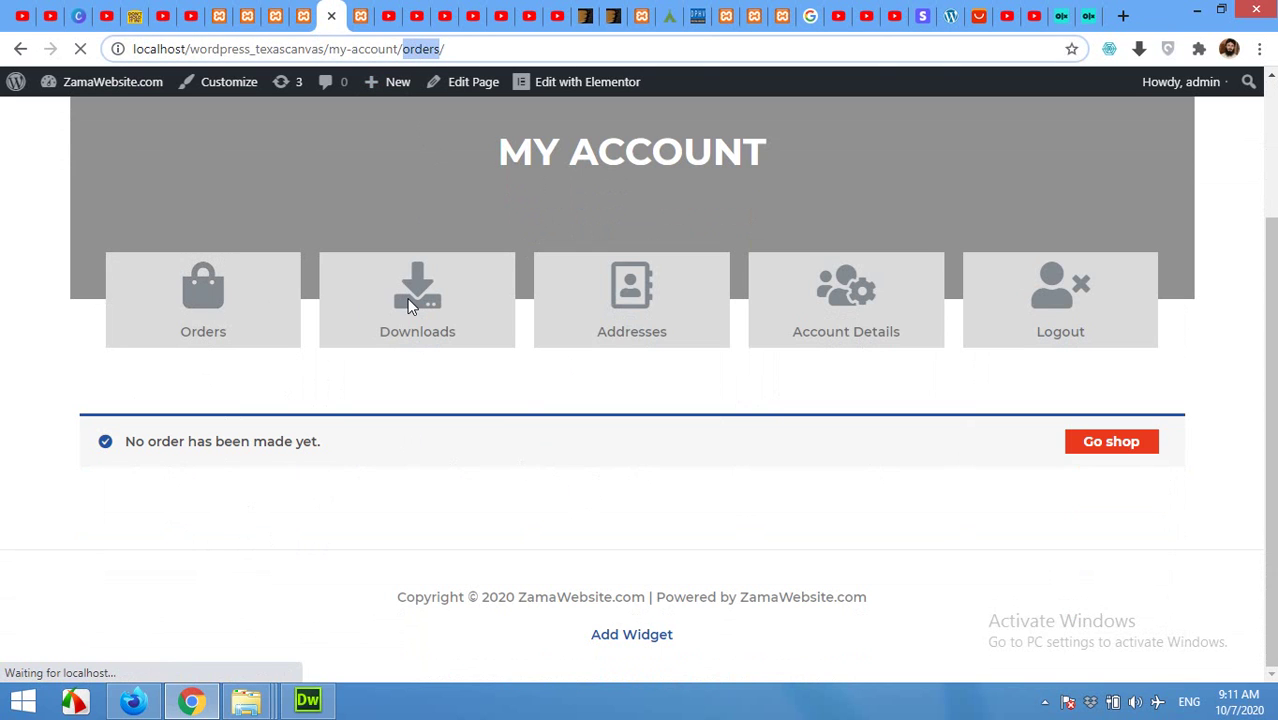
pyautogui.press('Return')
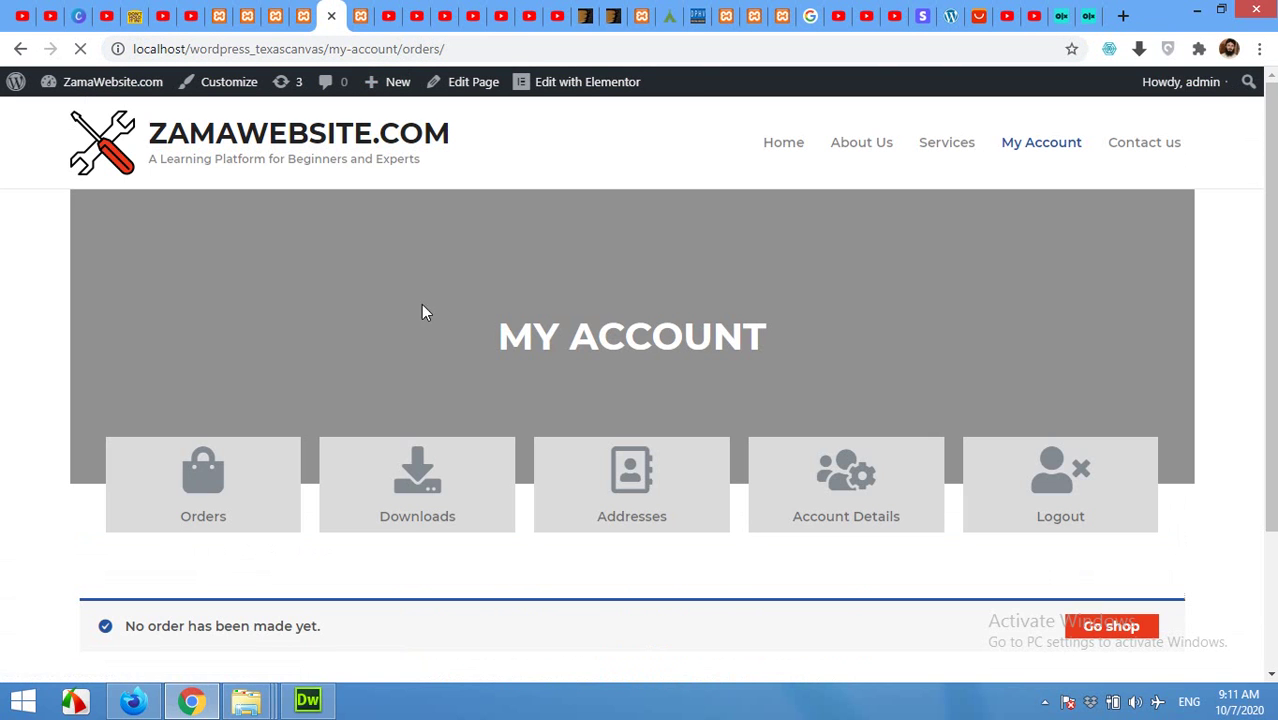
pyautogui.click(419, 491)
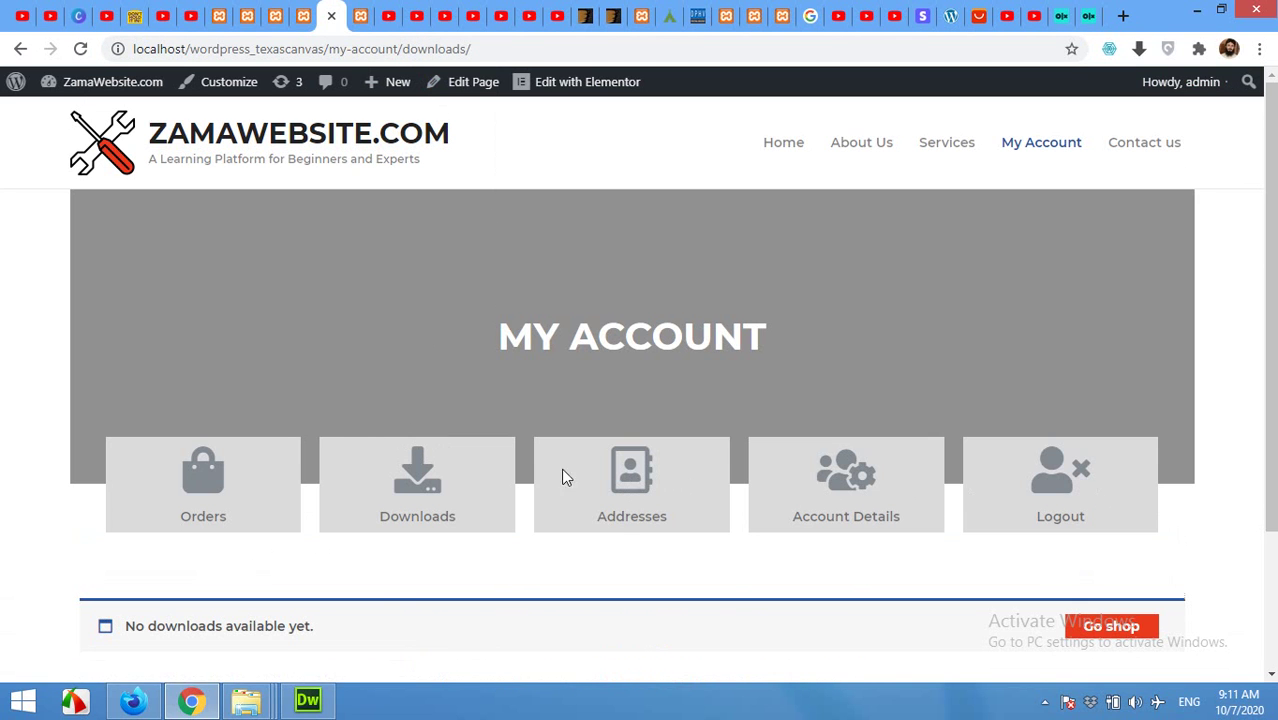
pyautogui.scroll(-2, 562, 477)
pyautogui.scroll(2, 379, 457)
# Step: Compare the default My Account 2 page with the customised account page in the Elementor editor
pyautogui.click(312, 8)
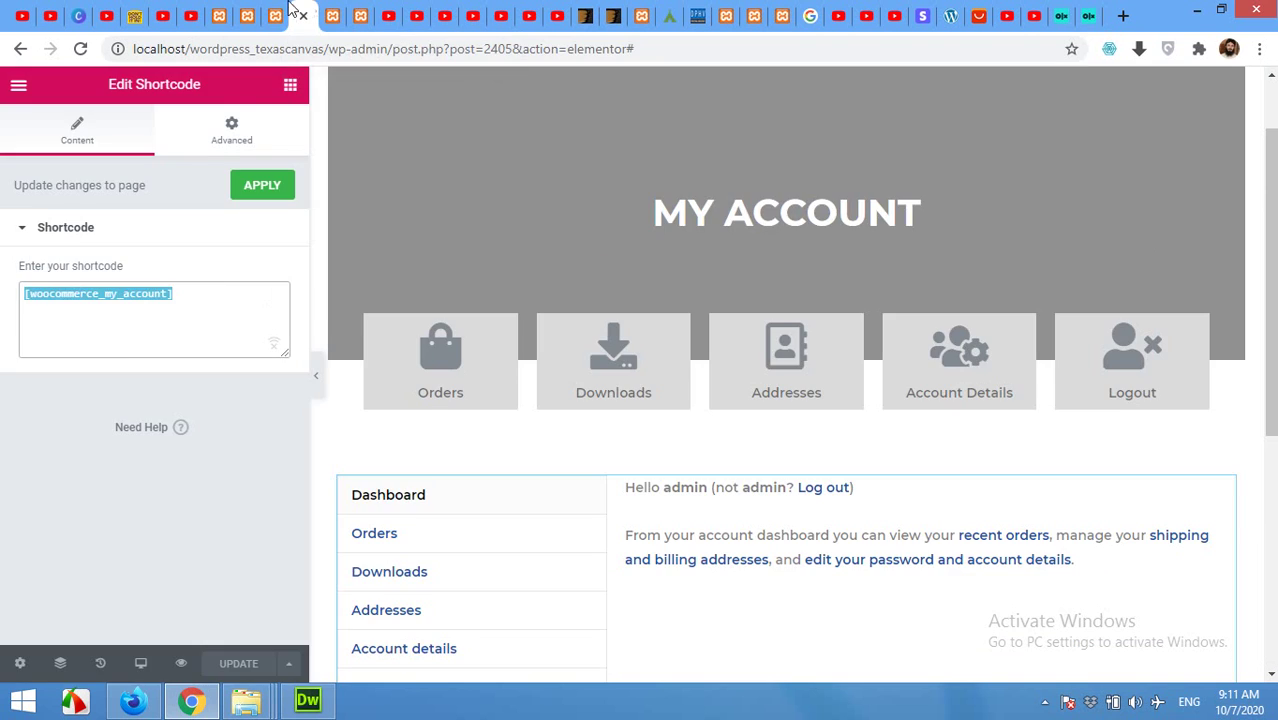
pyautogui.click(275, 15)
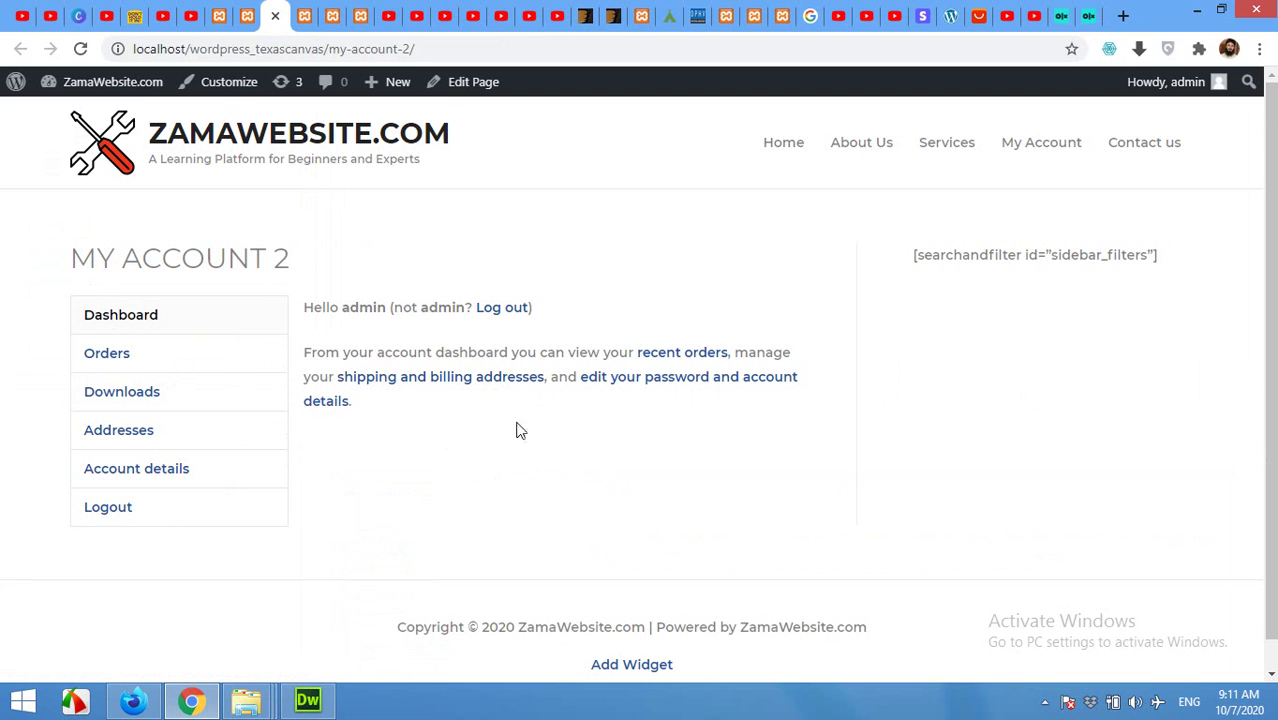
pyautogui.scroll(-1, 551, 451)
pyautogui.scroll(1, 540, 420)
pyautogui.click(303, 16)
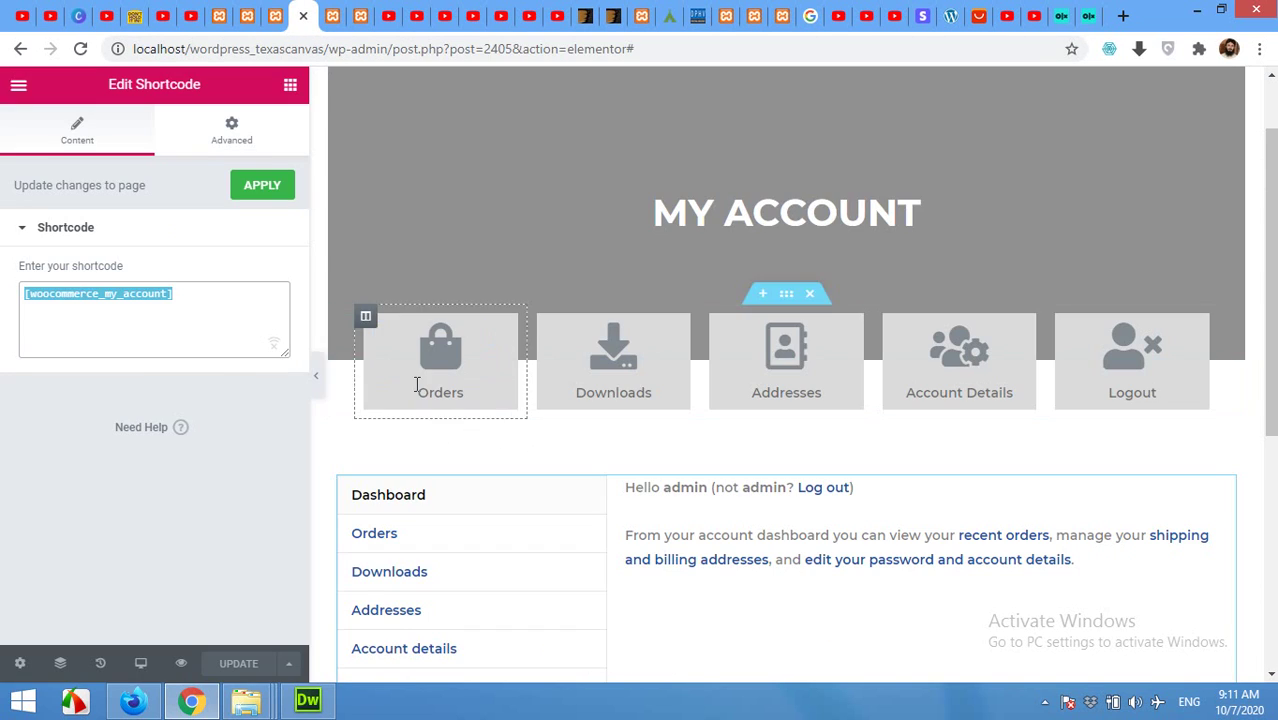
pyautogui.click(275, 16)
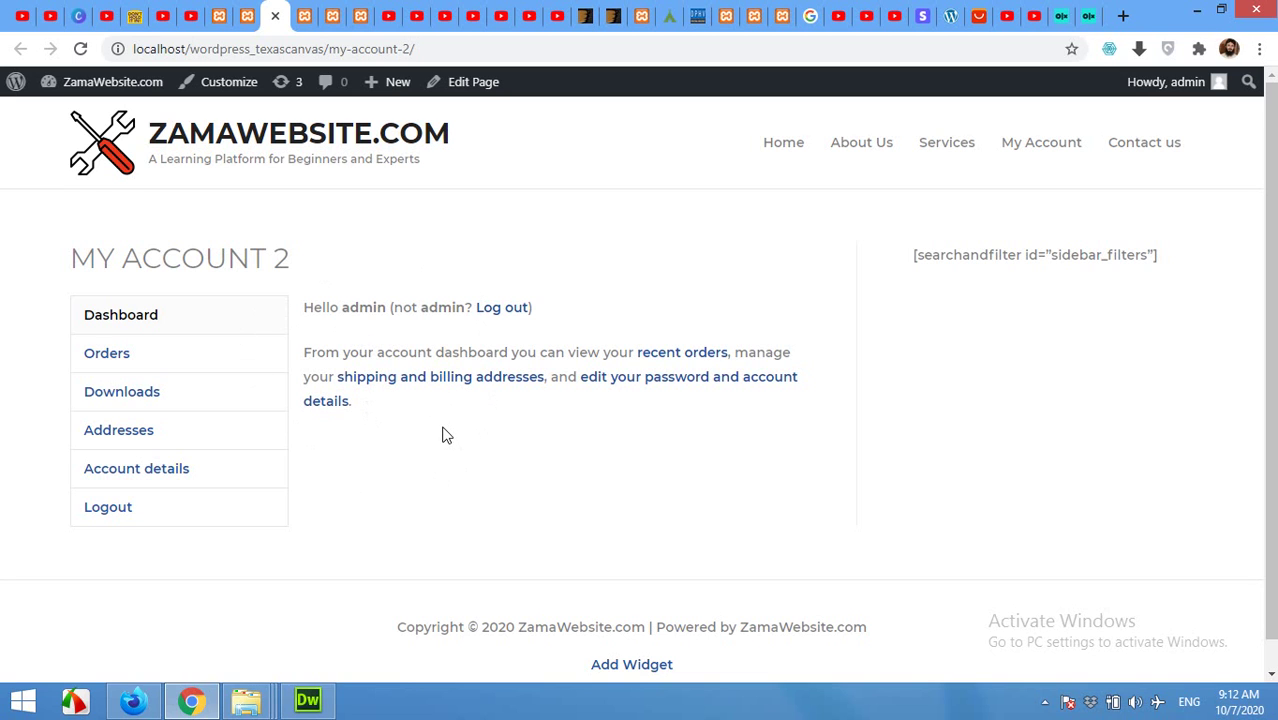
# Step: Open the My Account 2 page for editing in a new tab and copy its [woocommerce_my_account] shortcode
pyautogui.rightClick(463, 85)
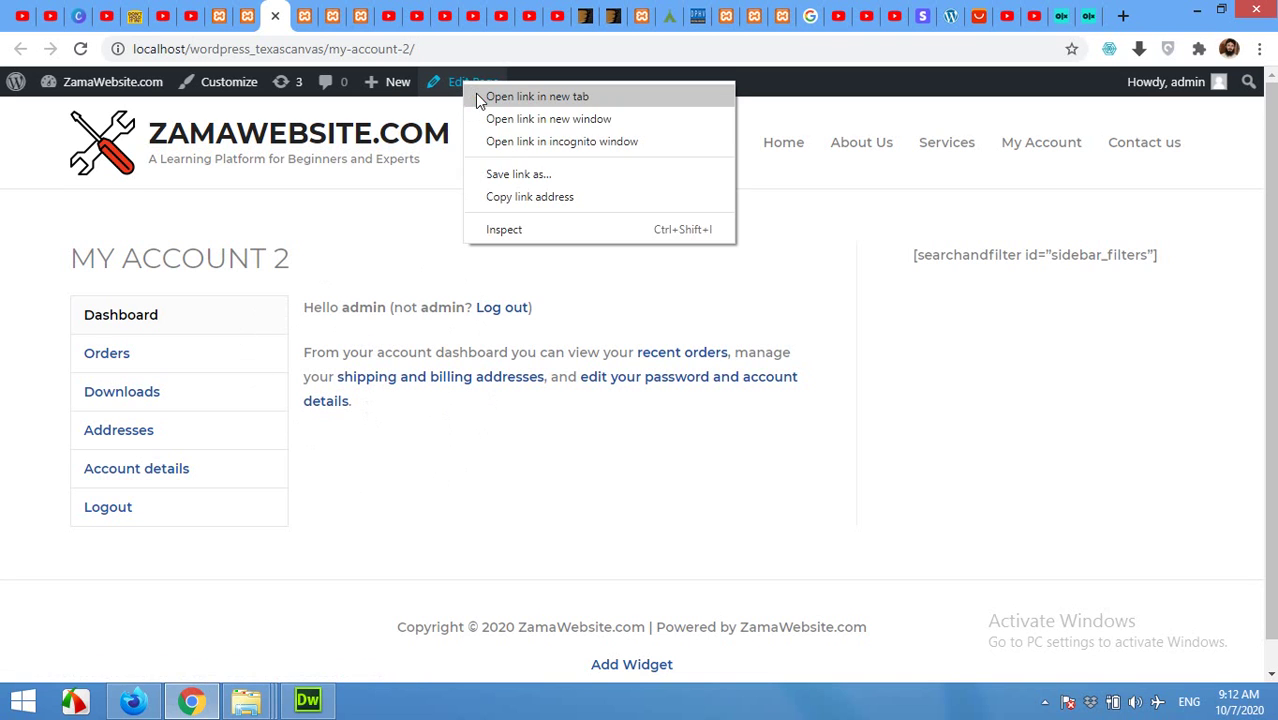
pyautogui.click(478, 96)
pyautogui.click(330, 16)
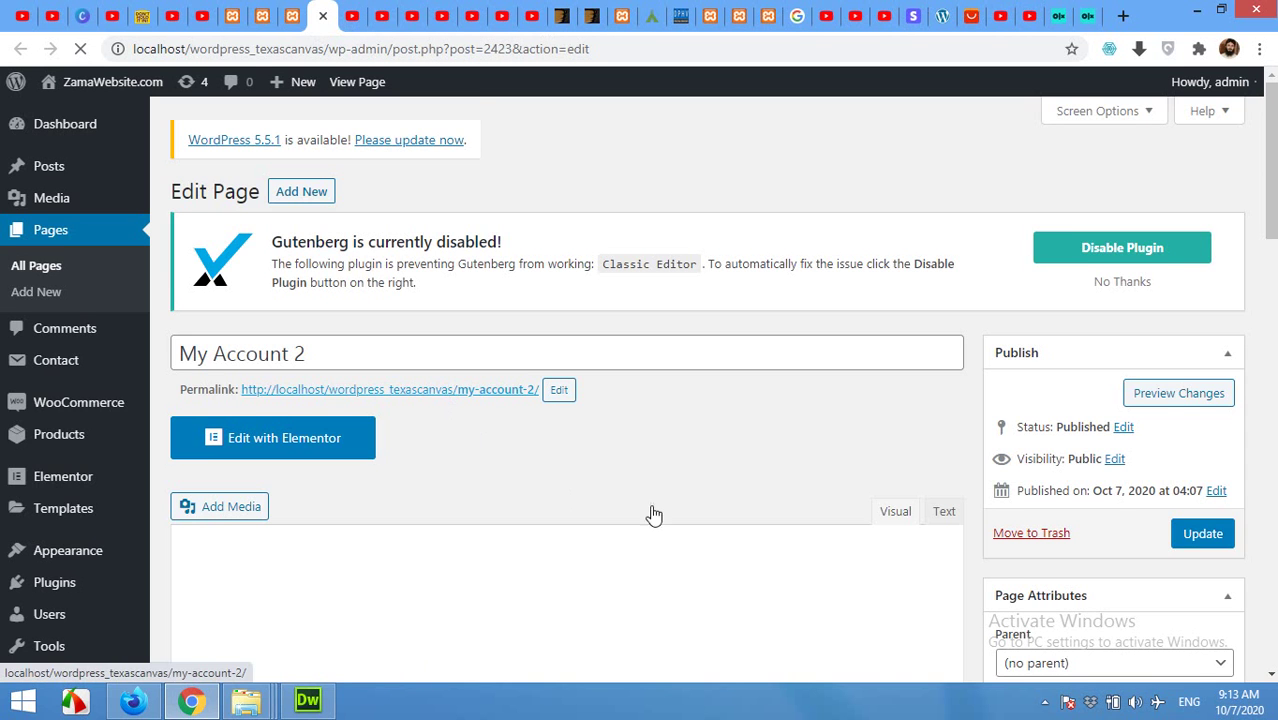
pyautogui.scroll(-2, 640, 500)
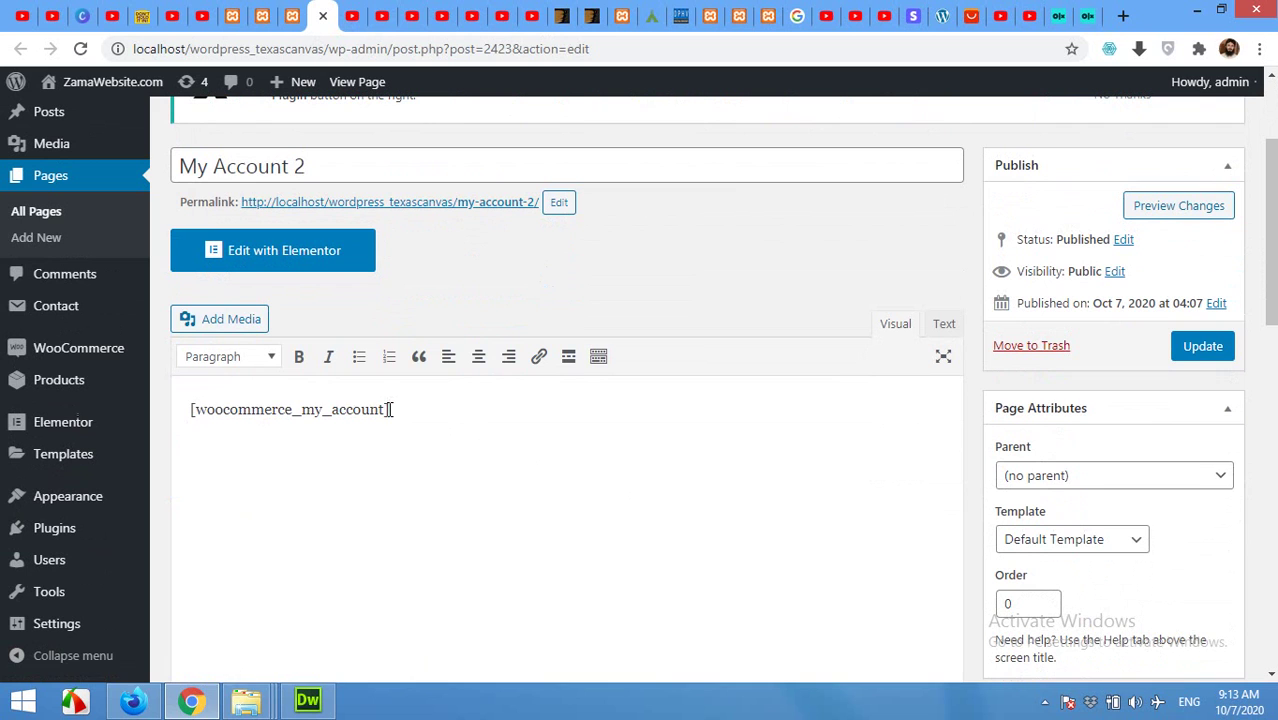
pyautogui.moveTo(389, 409); pyautogui.dragTo(181, 409)
pyautogui.rightClick(219, 410)
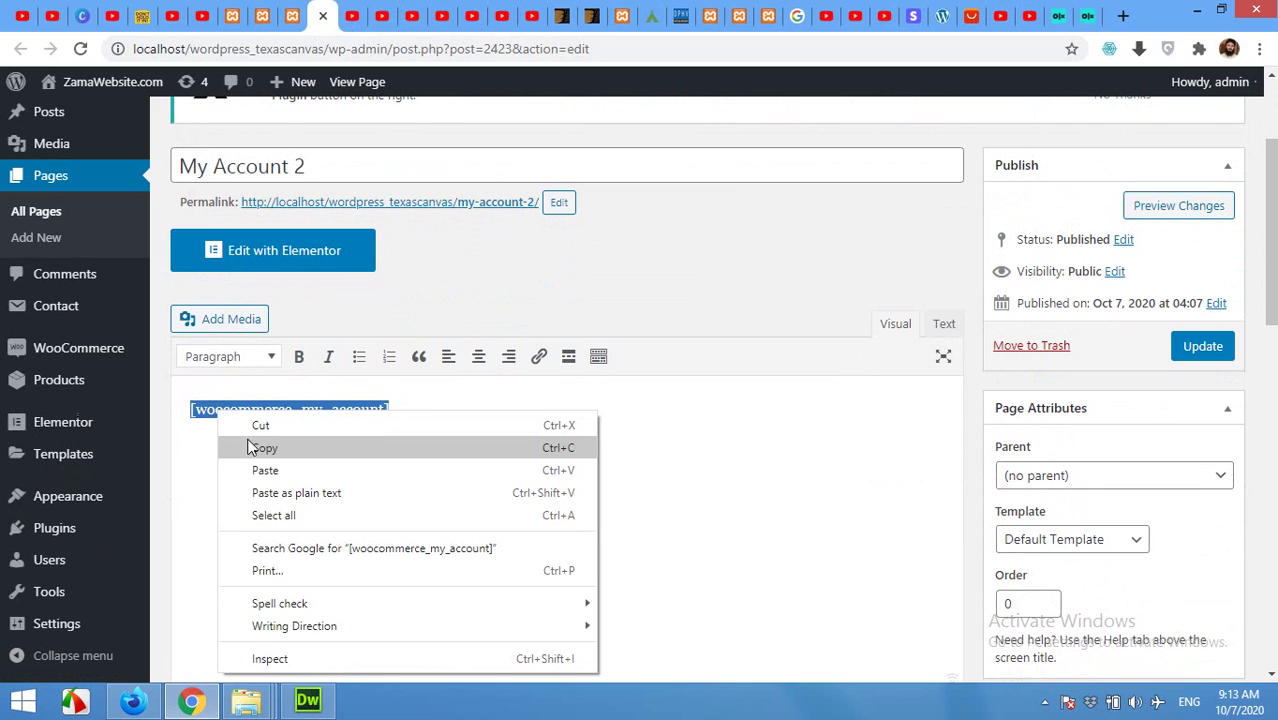
pyautogui.click(255, 447)
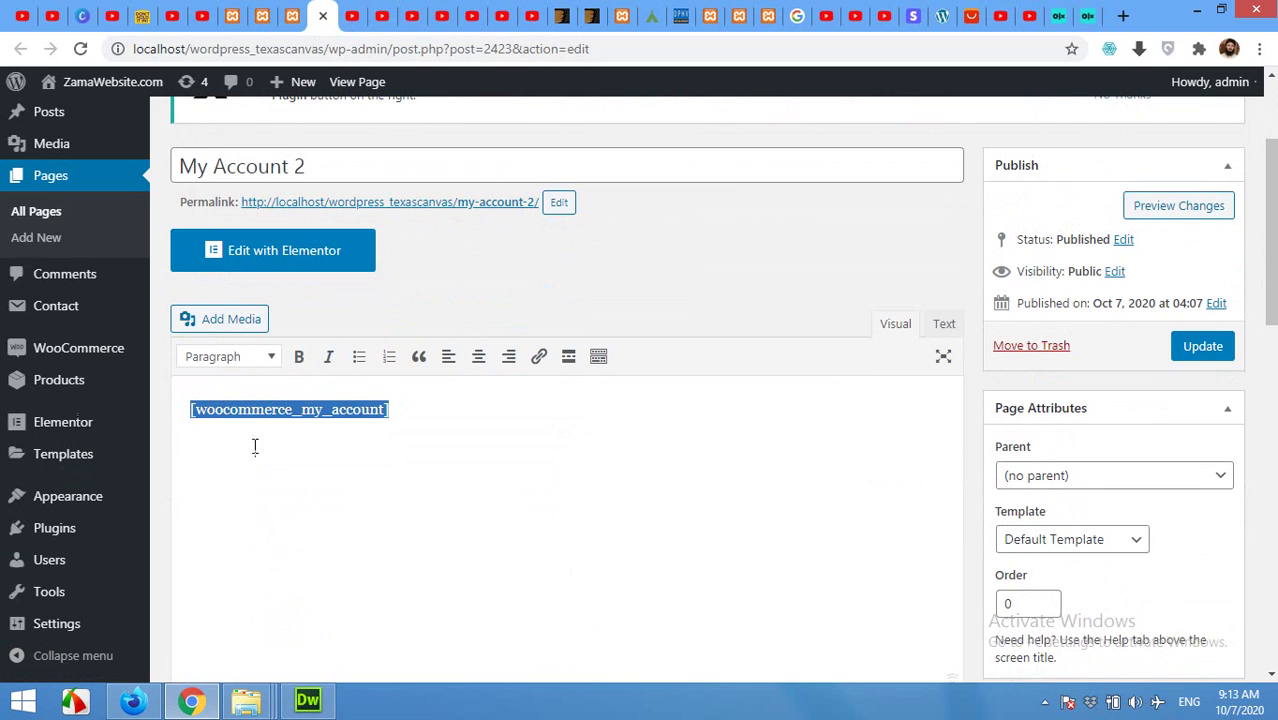
# Step: Open My Account 2 in the Elementor editor and save it with the Elementor Full Width page layout
pyautogui.click(257, 257)
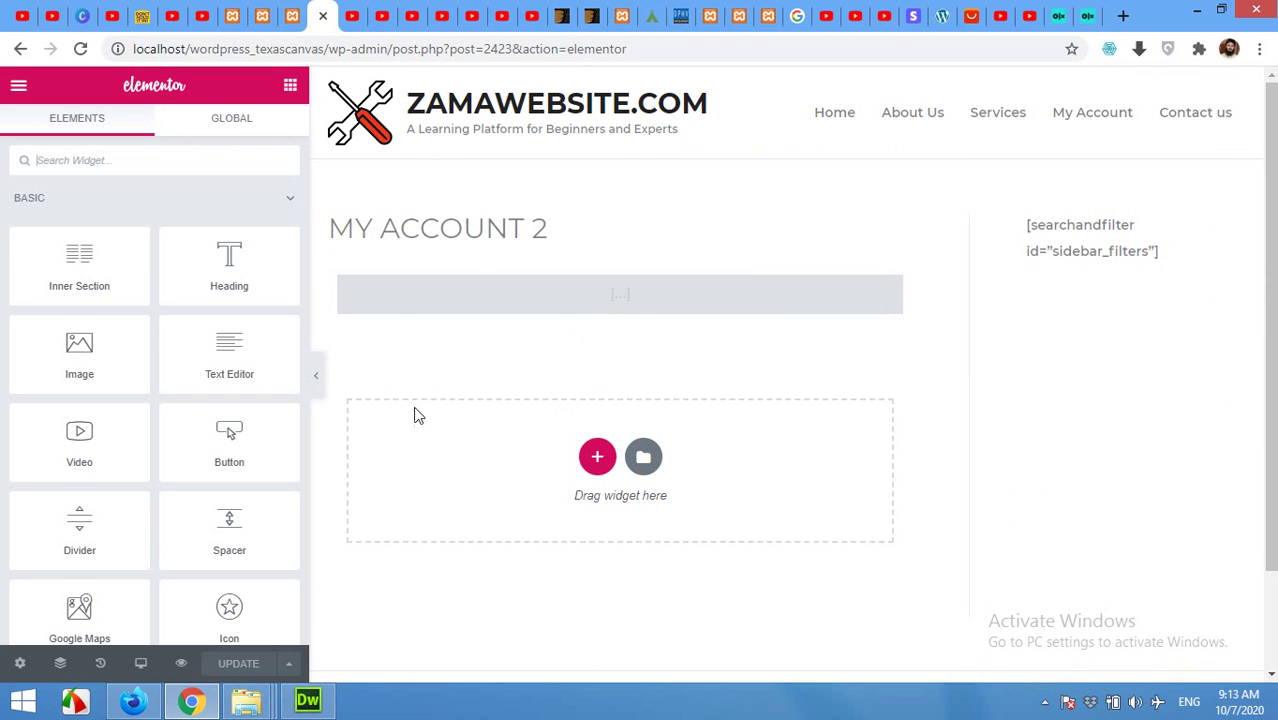
pyautogui.click(20, 667)
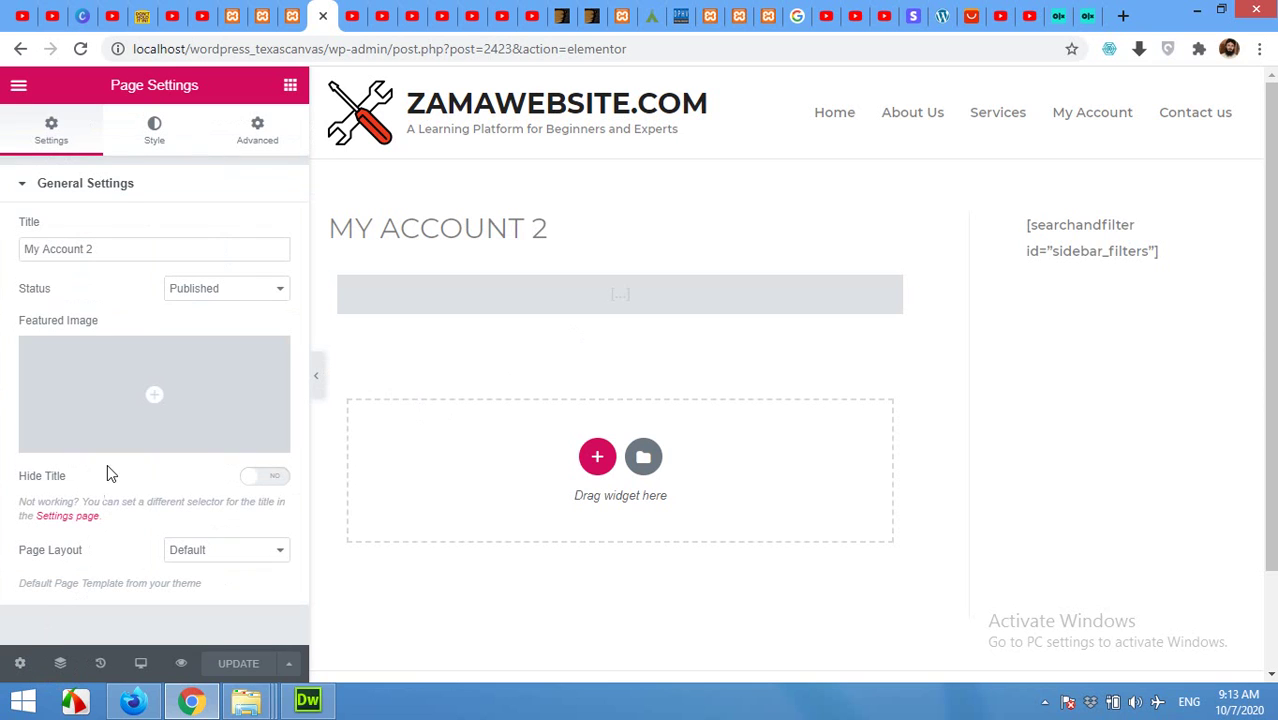
pyautogui.click(190, 555)
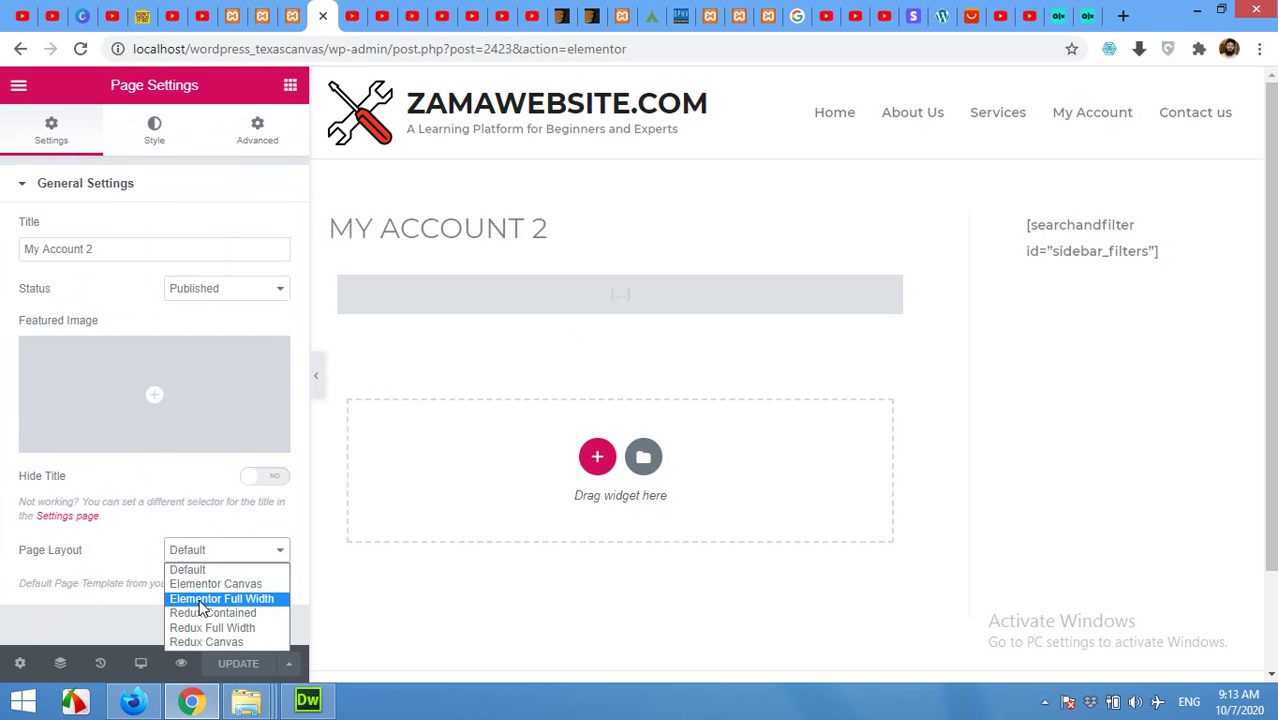
pyautogui.click(203, 599)
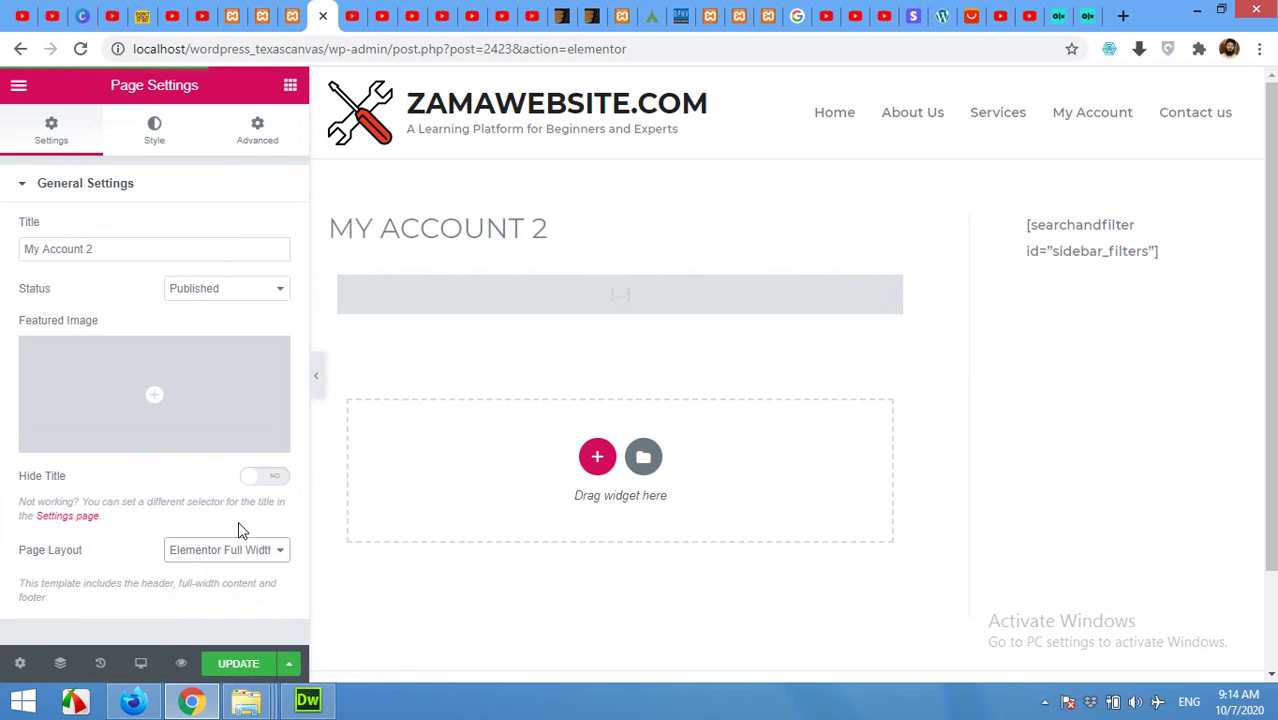
pyautogui.click(233, 555)
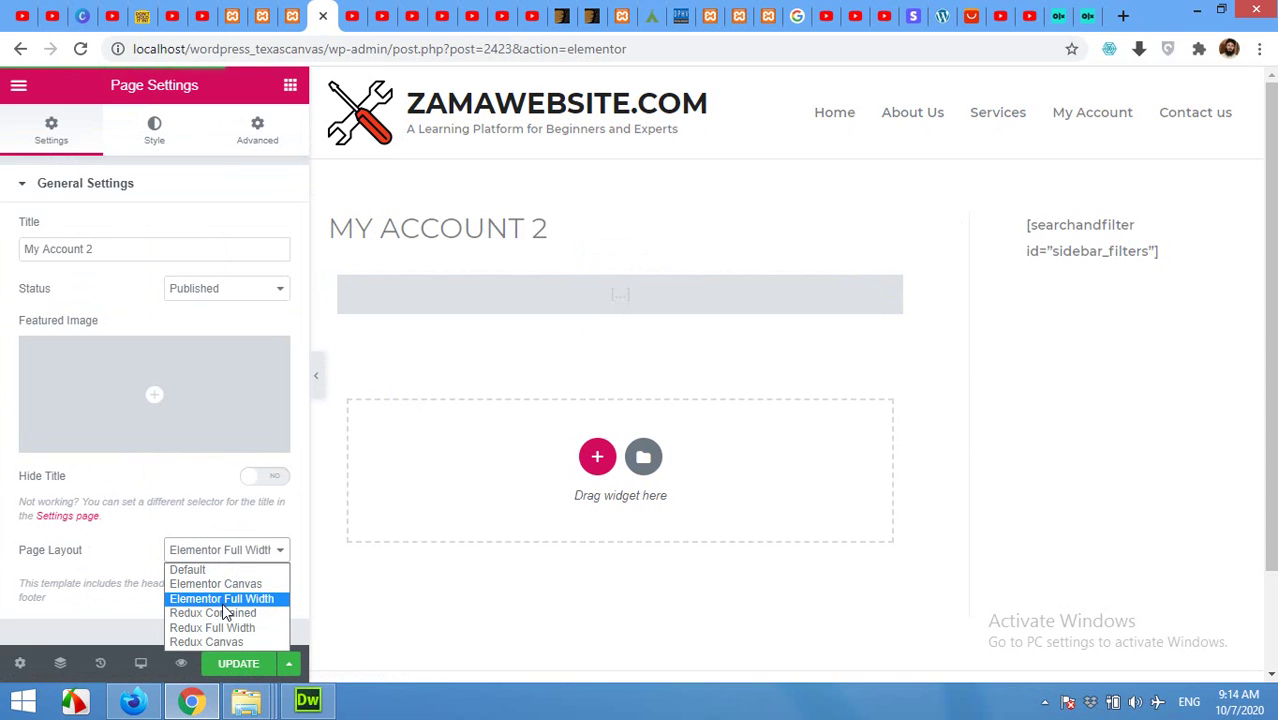
pyautogui.press('Up')
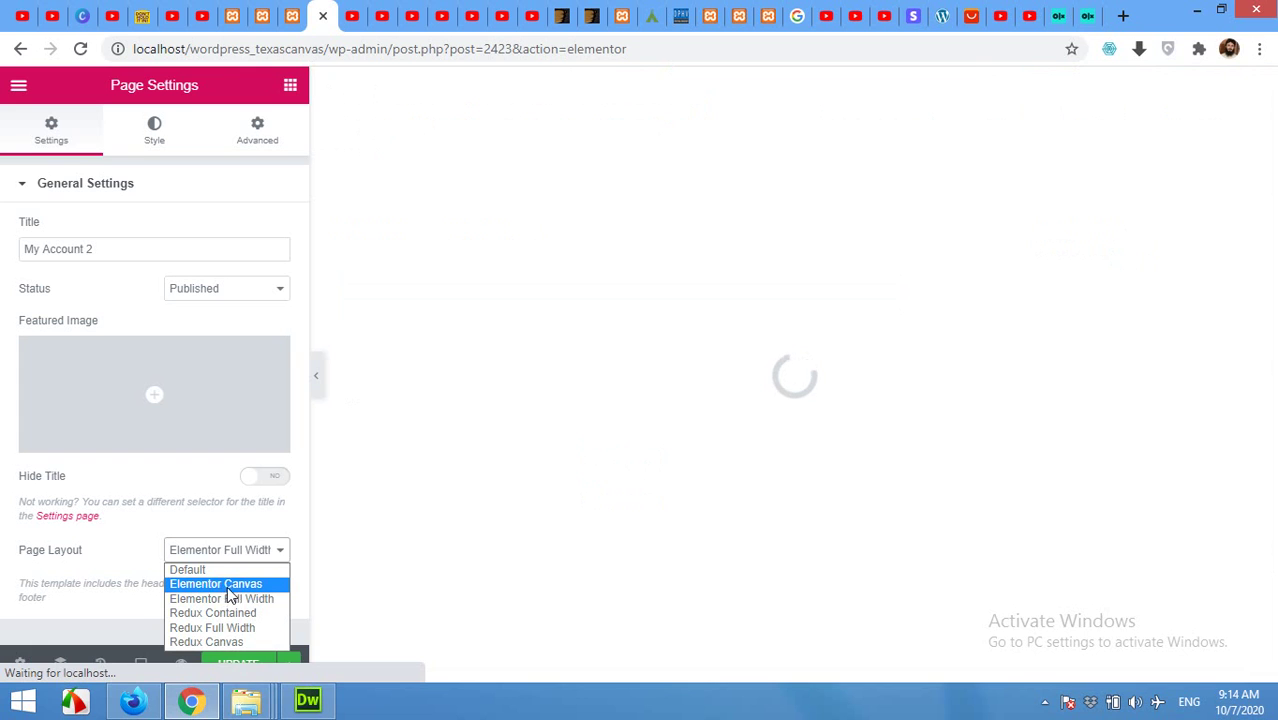
pyautogui.click(233, 599)
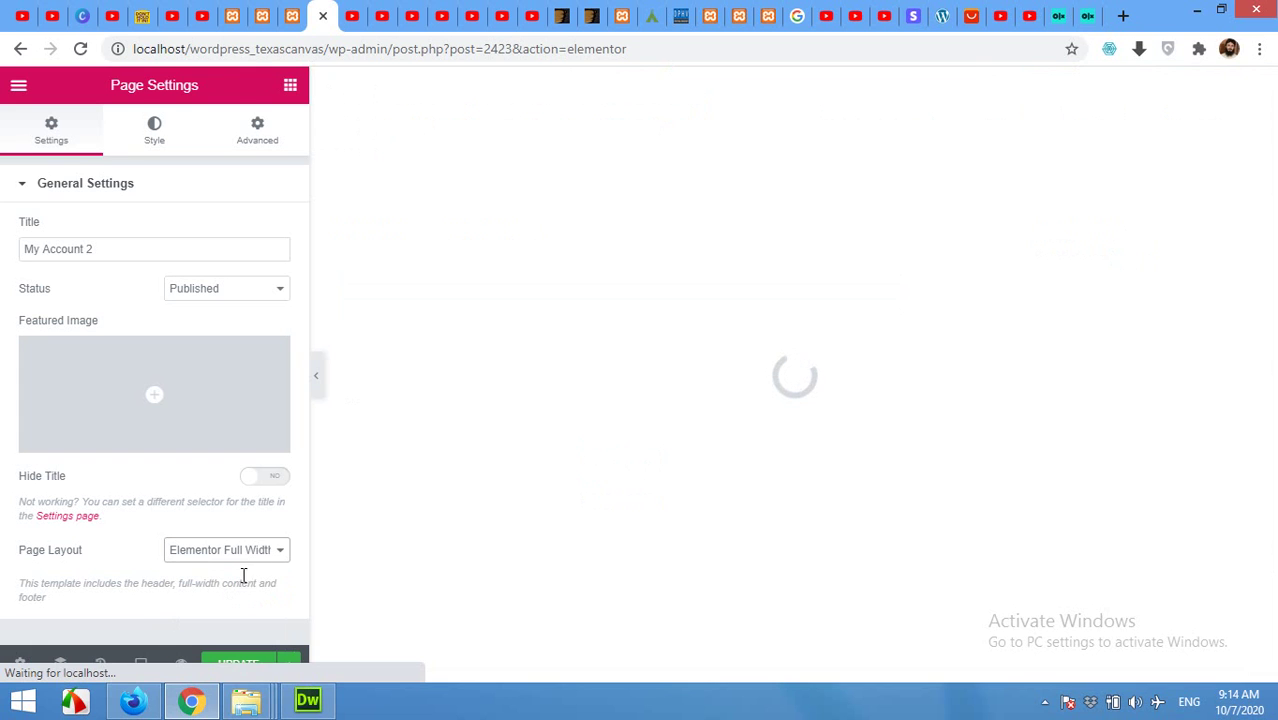
pyautogui.click(225, 665)
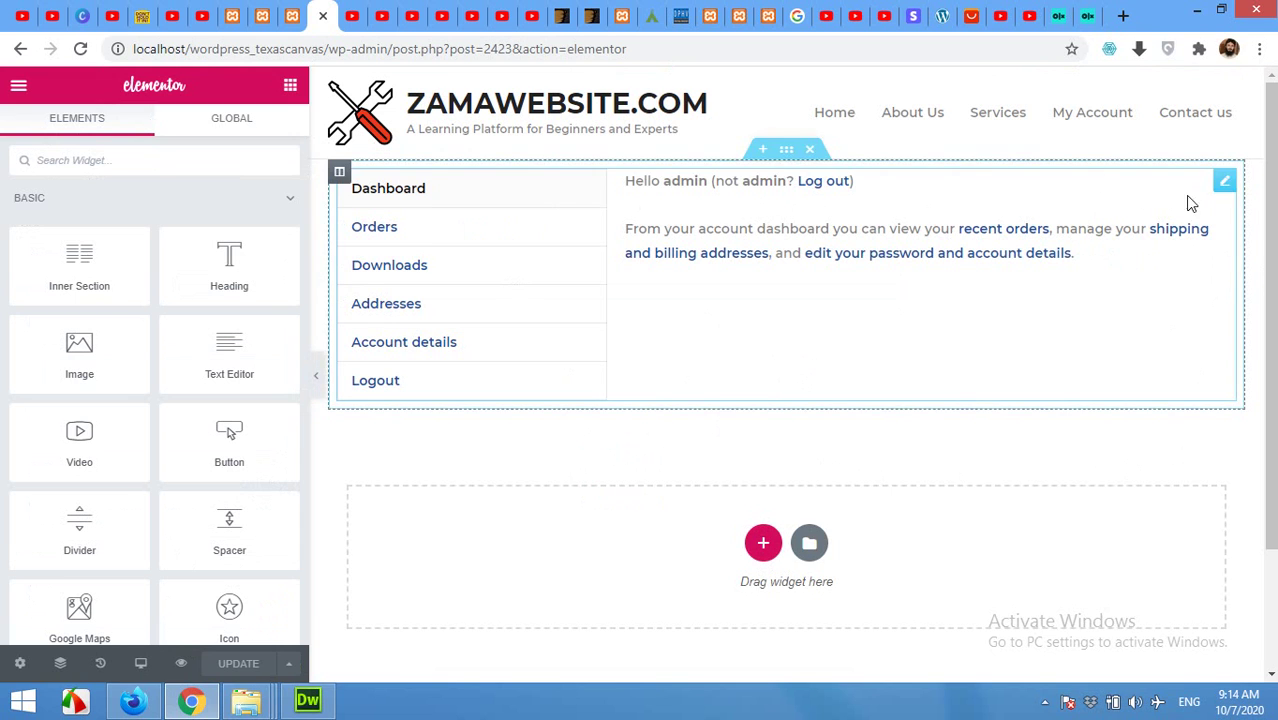
# Step: Delete the existing account section and add an empty single-column section in its place
pyautogui.click(810, 152)
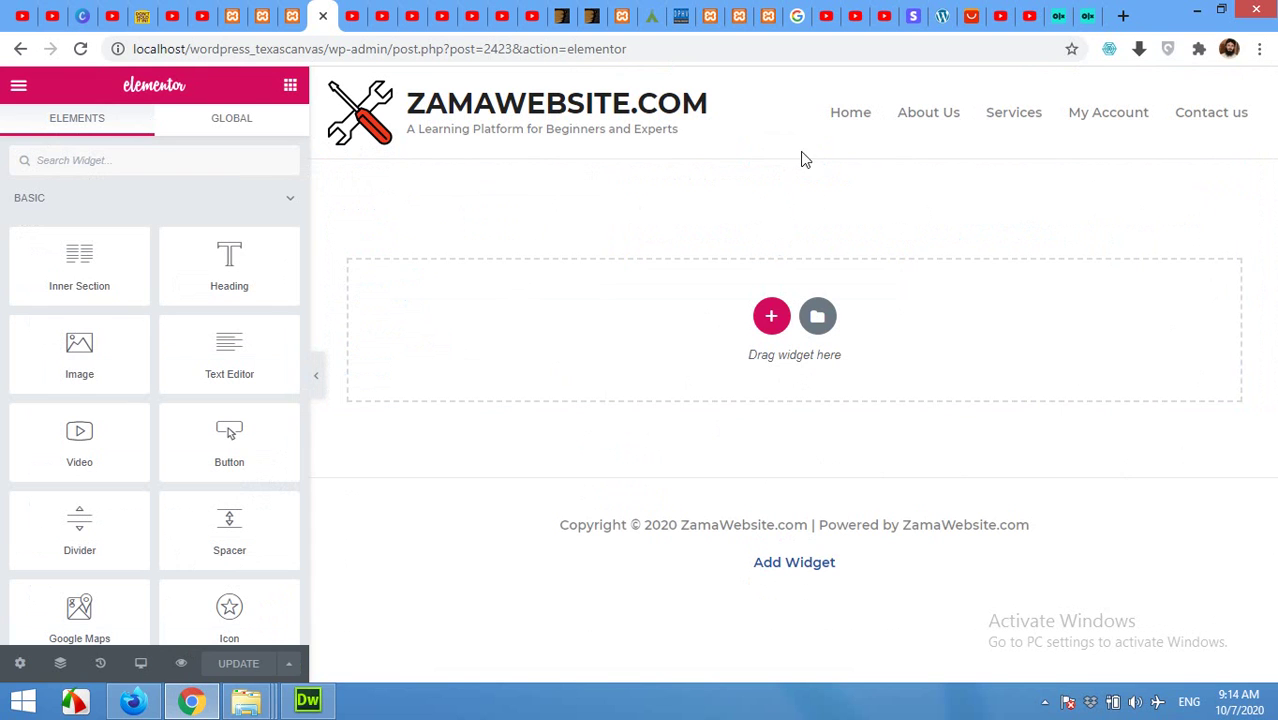
pyautogui.click(771, 317)
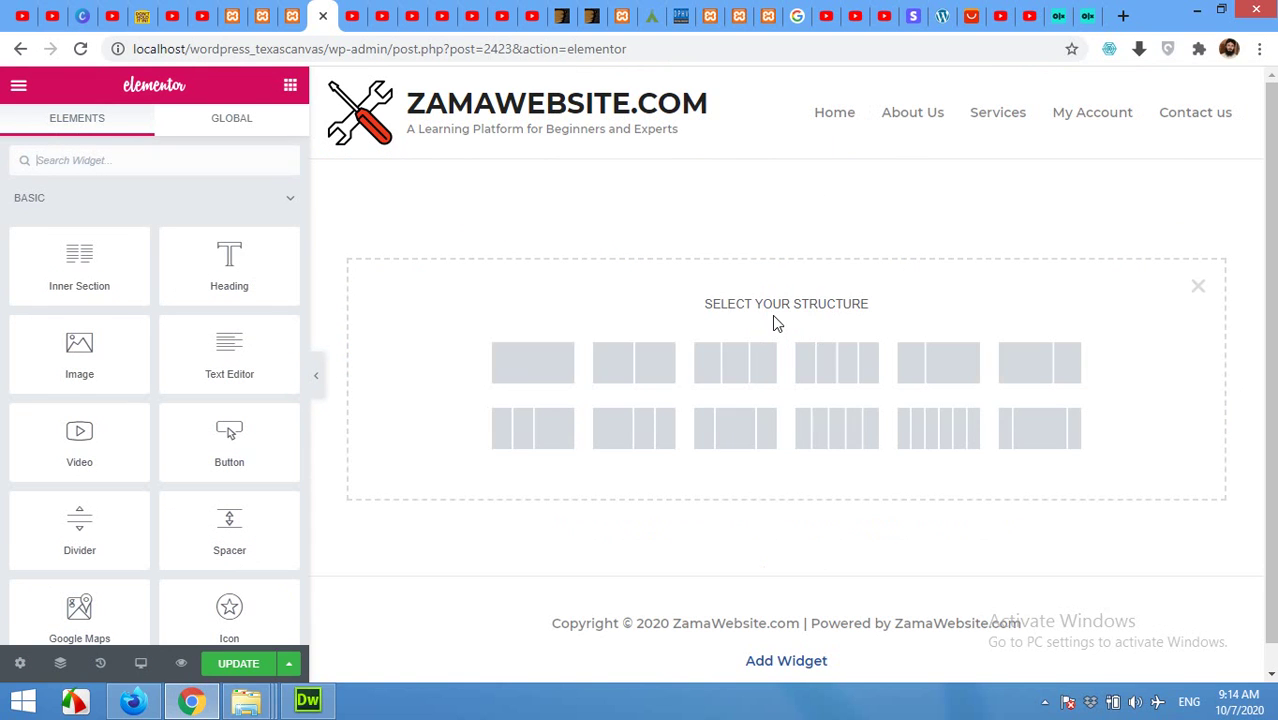
pyautogui.click(537, 376)
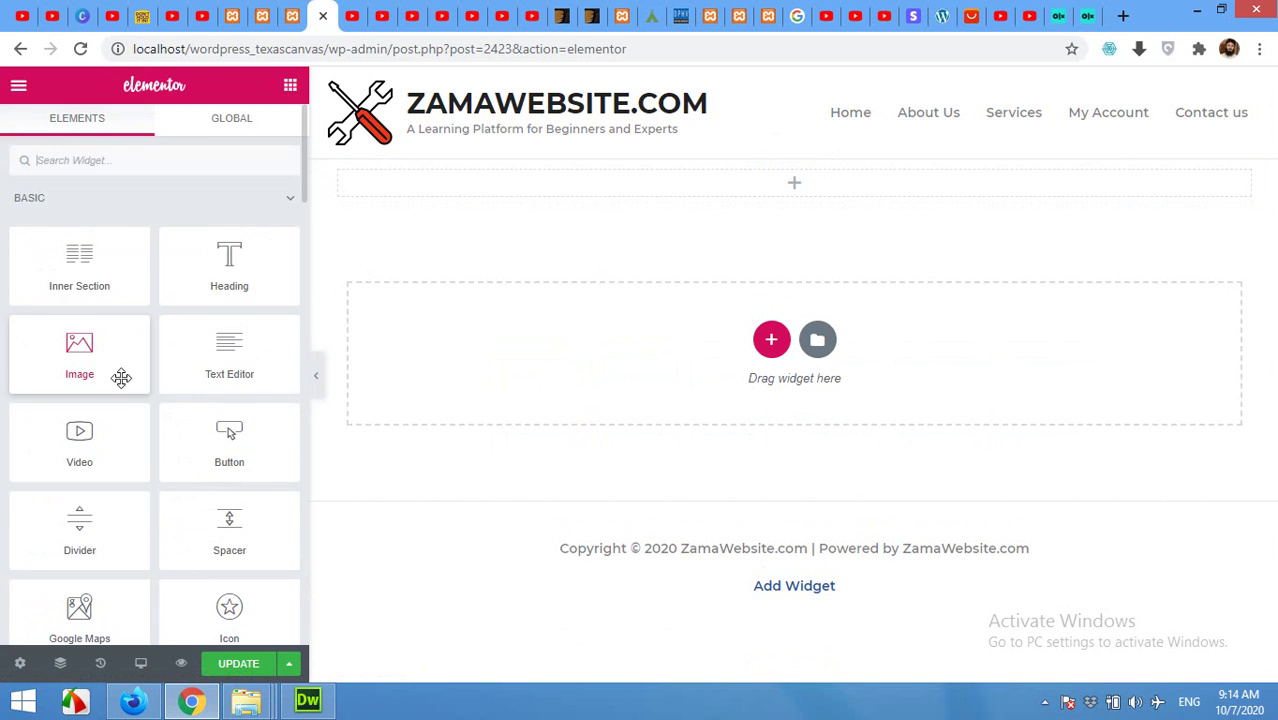
# Step: Place a Shortcode widget in the empty section and apply the copied [woocommerce_my_account] shortcode to it
pyautogui.scroll(-20, 122, 377)
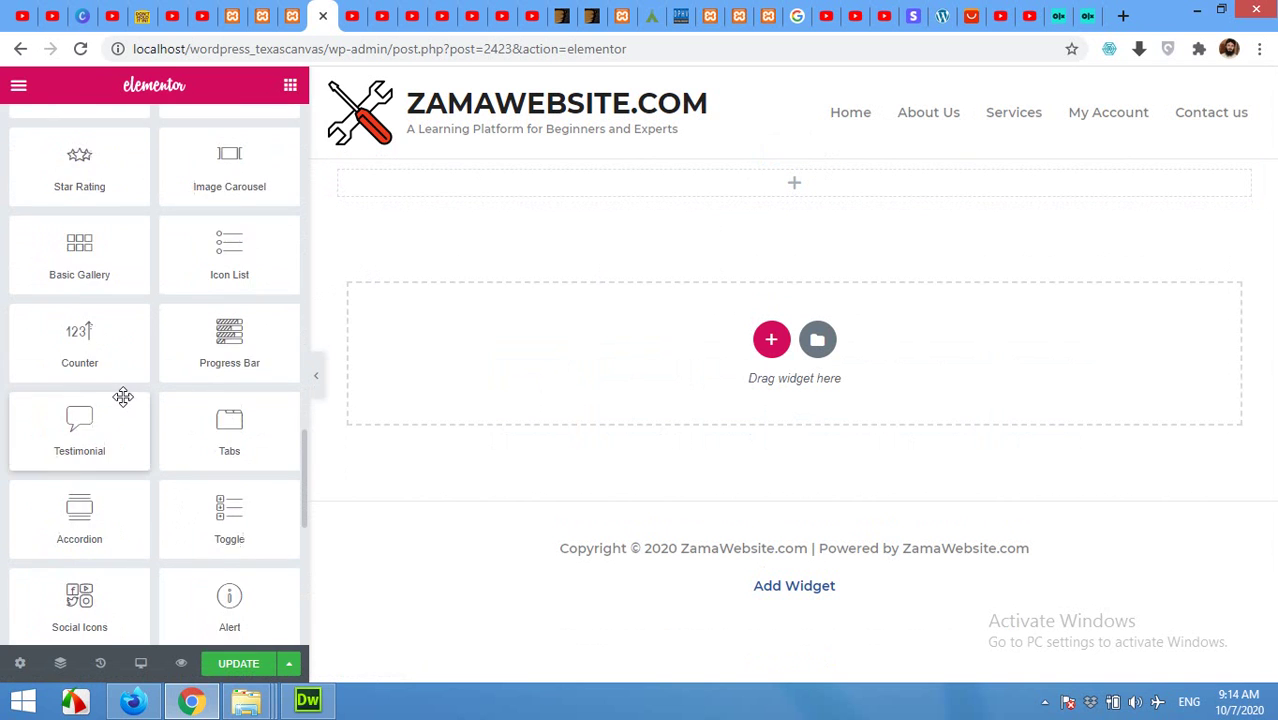
pyautogui.scroll(-2, 122, 400)
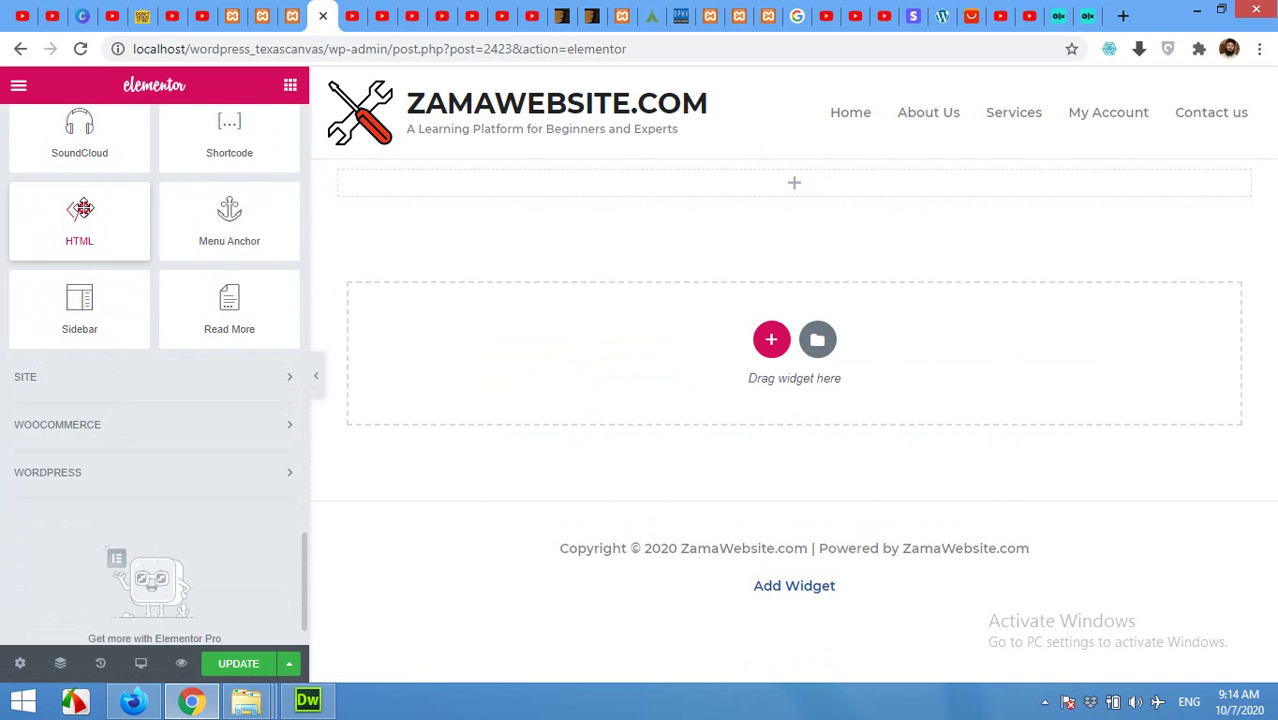
pyautogui.scroll(1, 81, 208)
pyautogui.moveTo(229, 222); pyautogui.dragTo(688, 219)
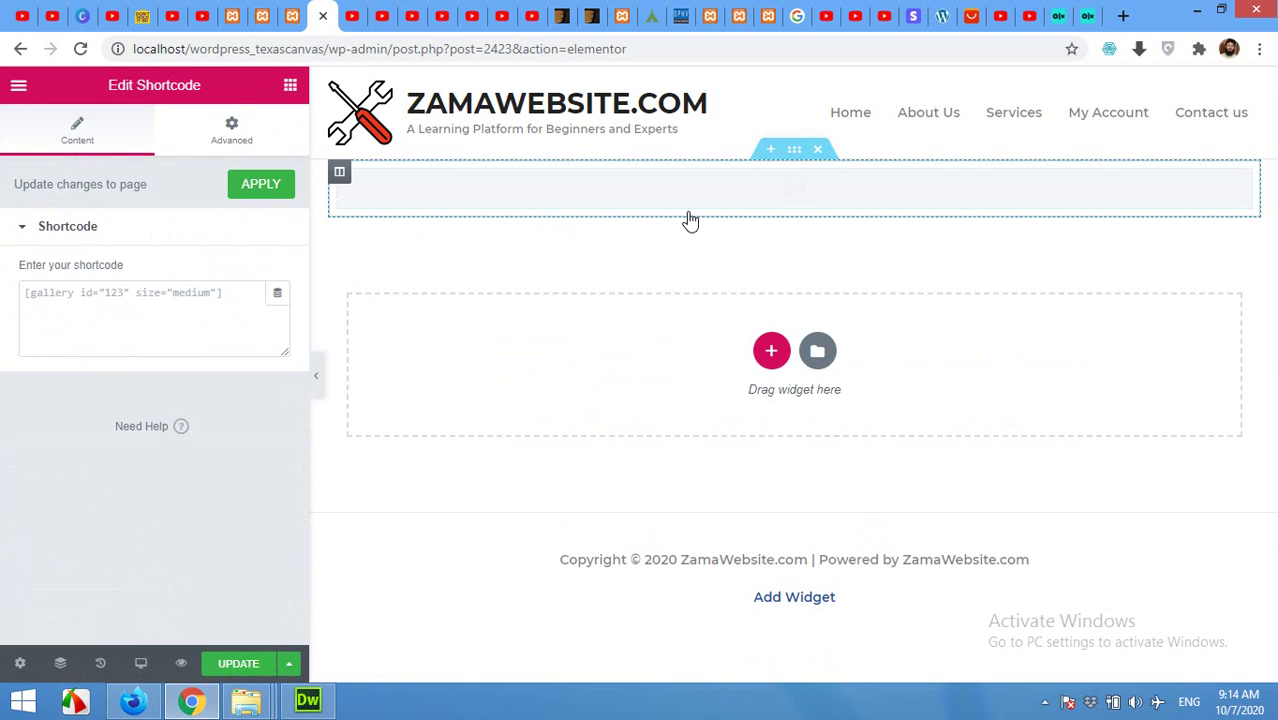
pyautogui.rightClick(130, 306)
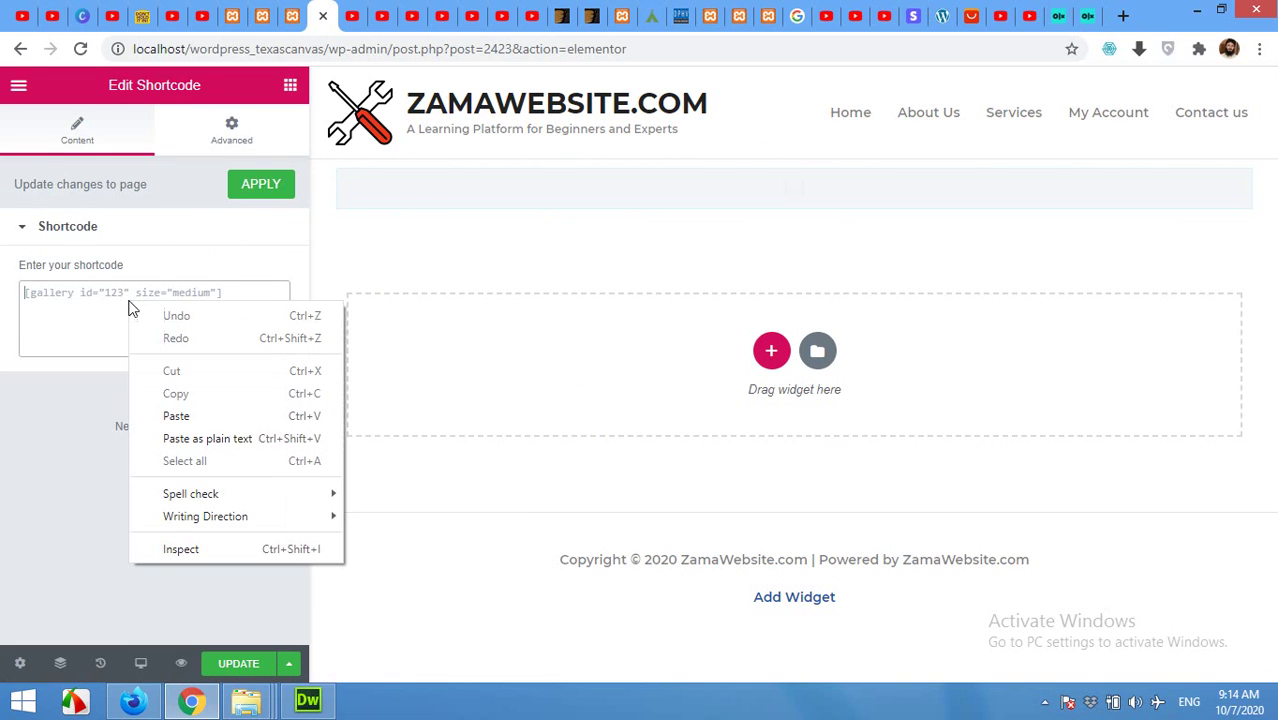
pyautogui.click(185, 414)
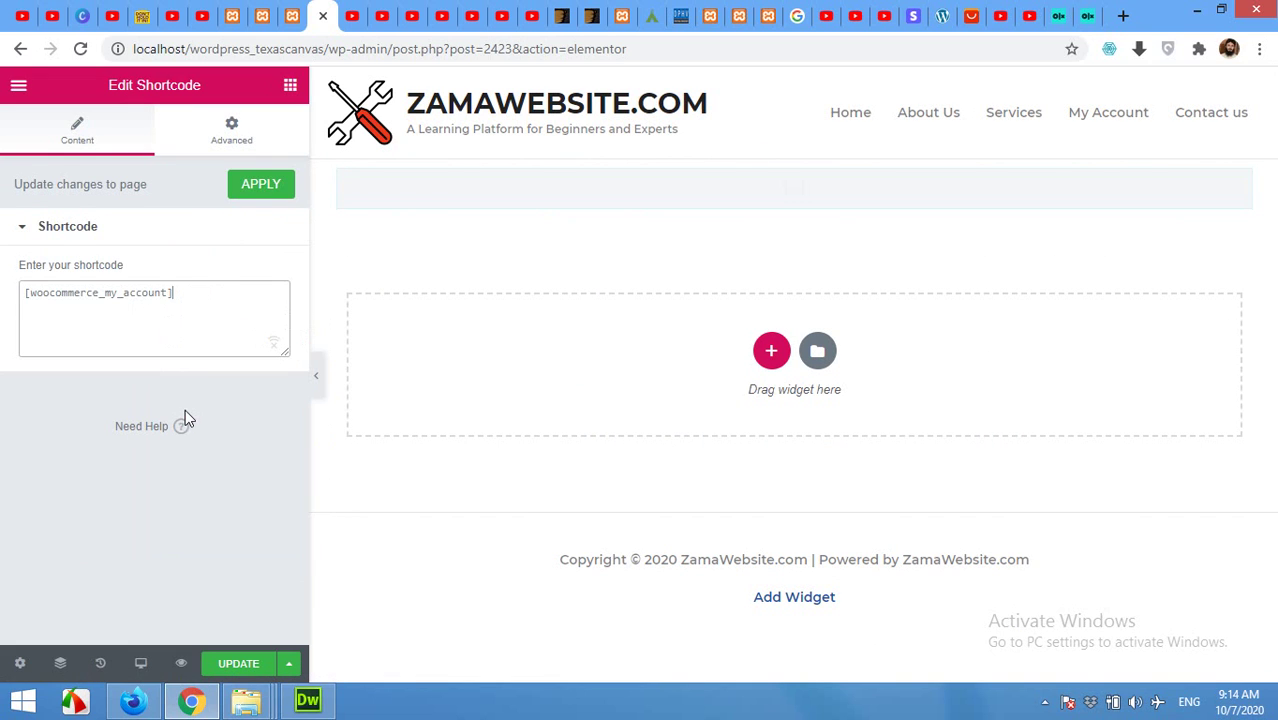
pyautogui.click(258, 197)
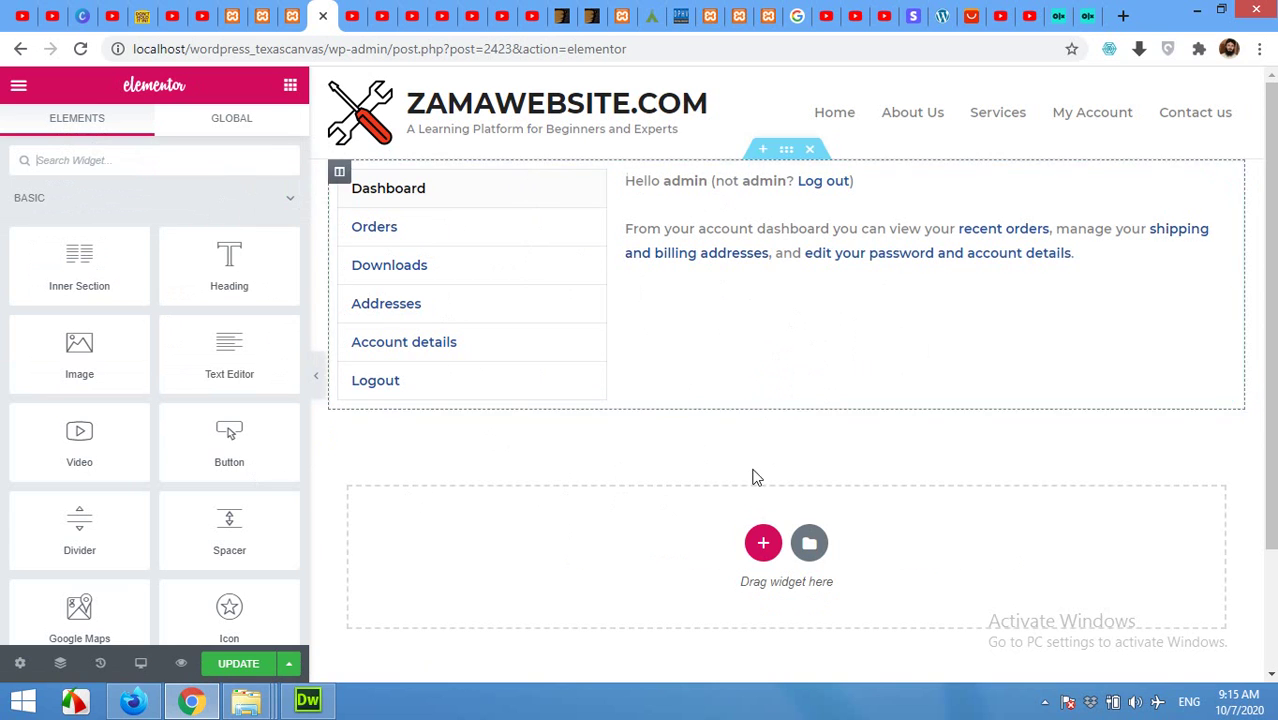
# Step: Add another single-column section and move it above the account dashboard section
pyautogui.click(763, 542)
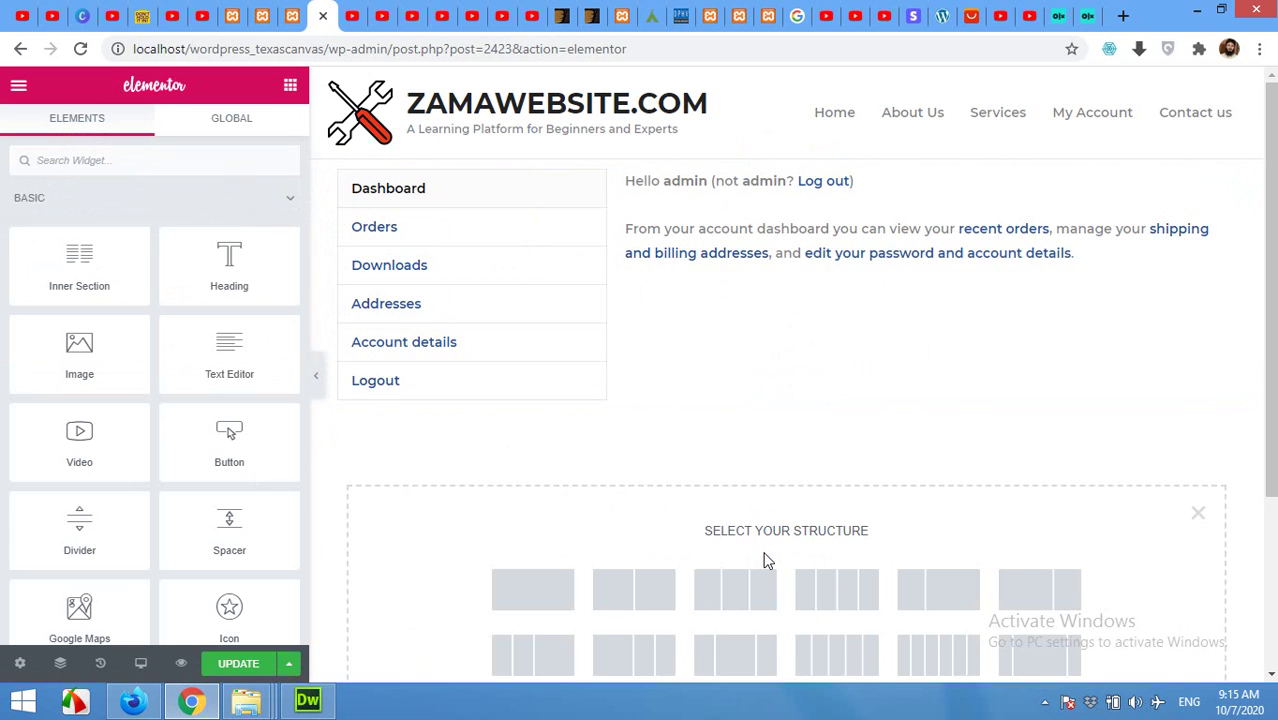
pyautogui.click(521, 590)
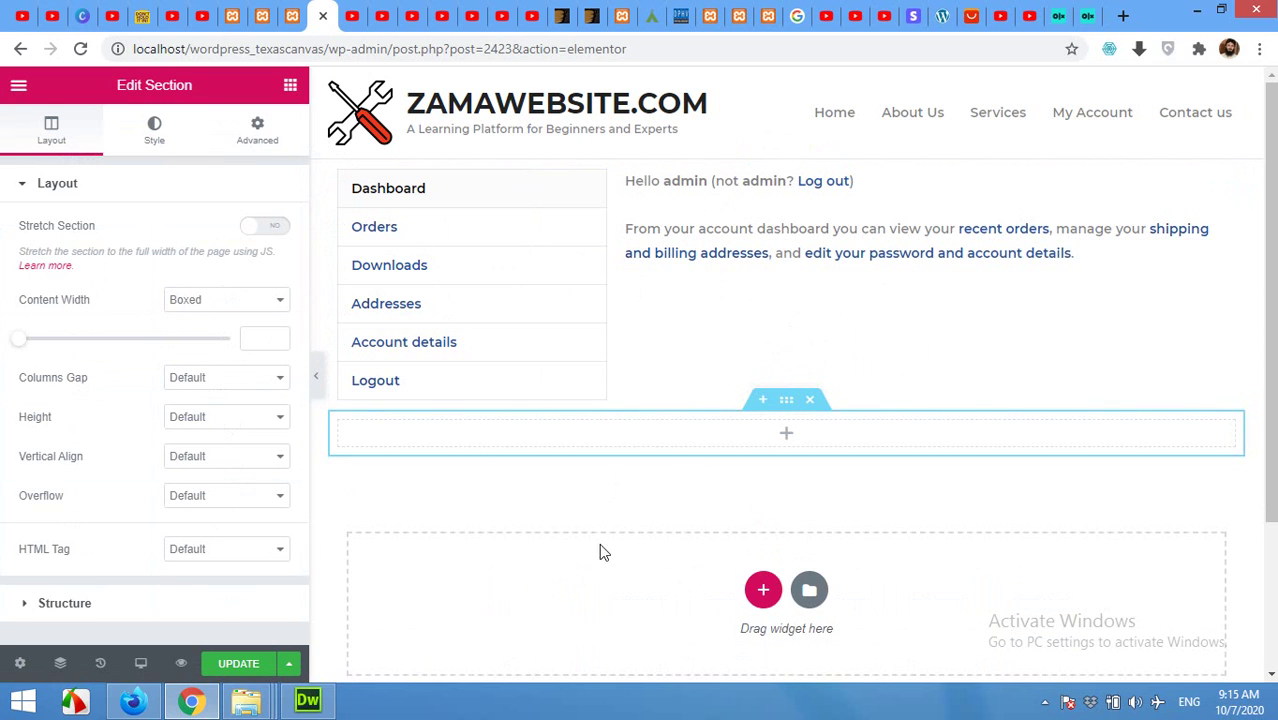
pyautogui.moveTo(786, 403); pyautogui.dragTo(750, 168)
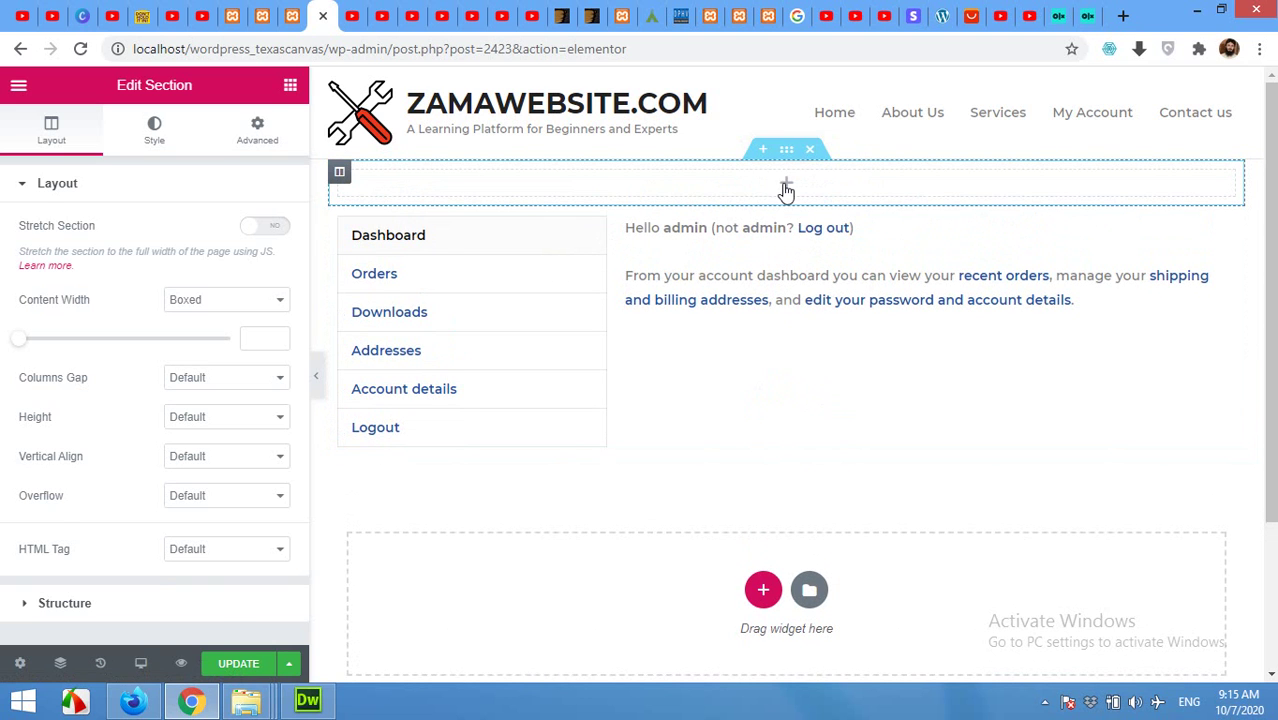
# Step: Place a Heading widget in the empty section above the dashboard, title it "My Account" and centre it
pyautogui.click(786, 185)
pyautogui.moveTo(232, 292); pyautogui.dragTo(735, 200)
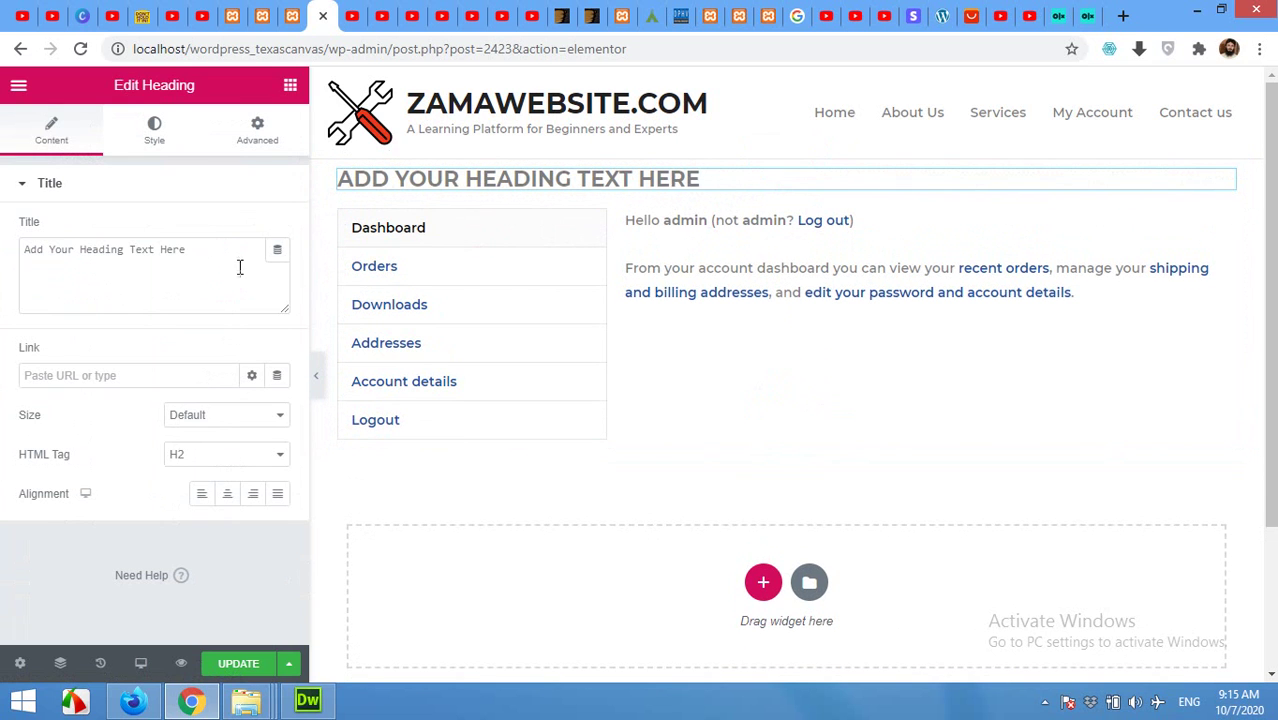
pyautogui.moveTo(187, 259); pyautogui.dragTo(23, 254)
pyautogui.write('M')
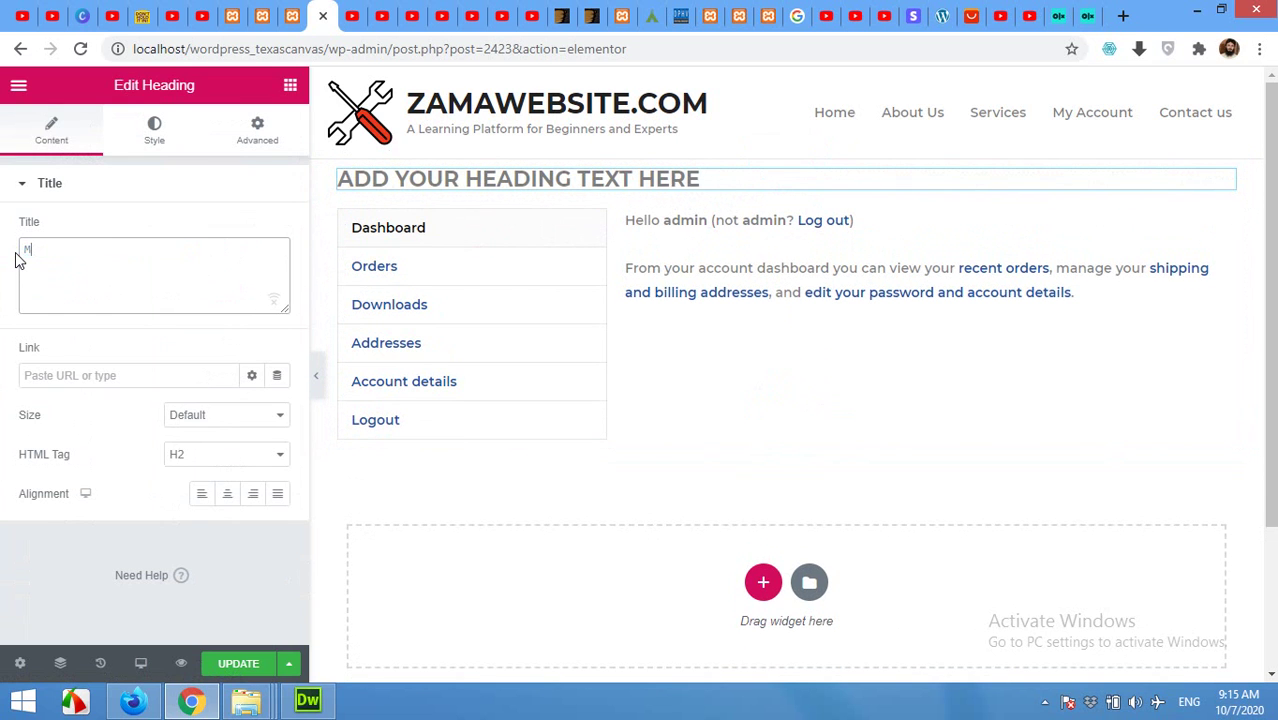
pyautogui.write('y Account')
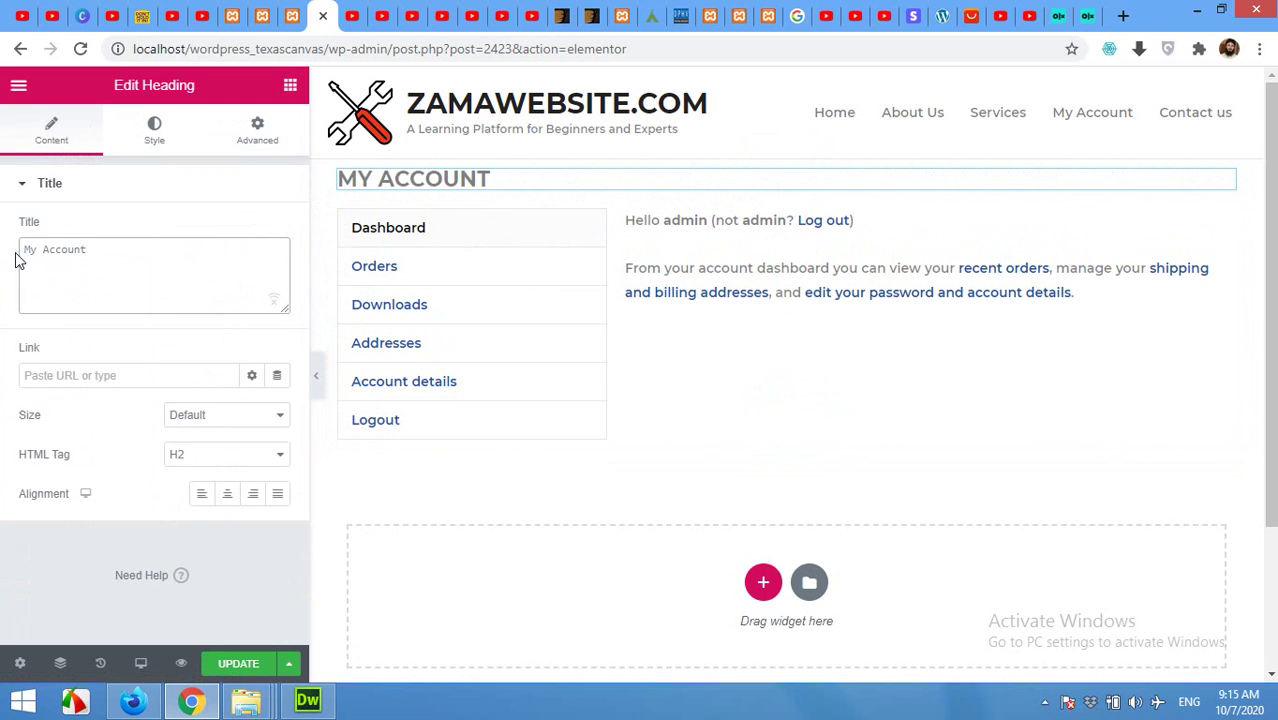
pyautogui.click(229, 495)
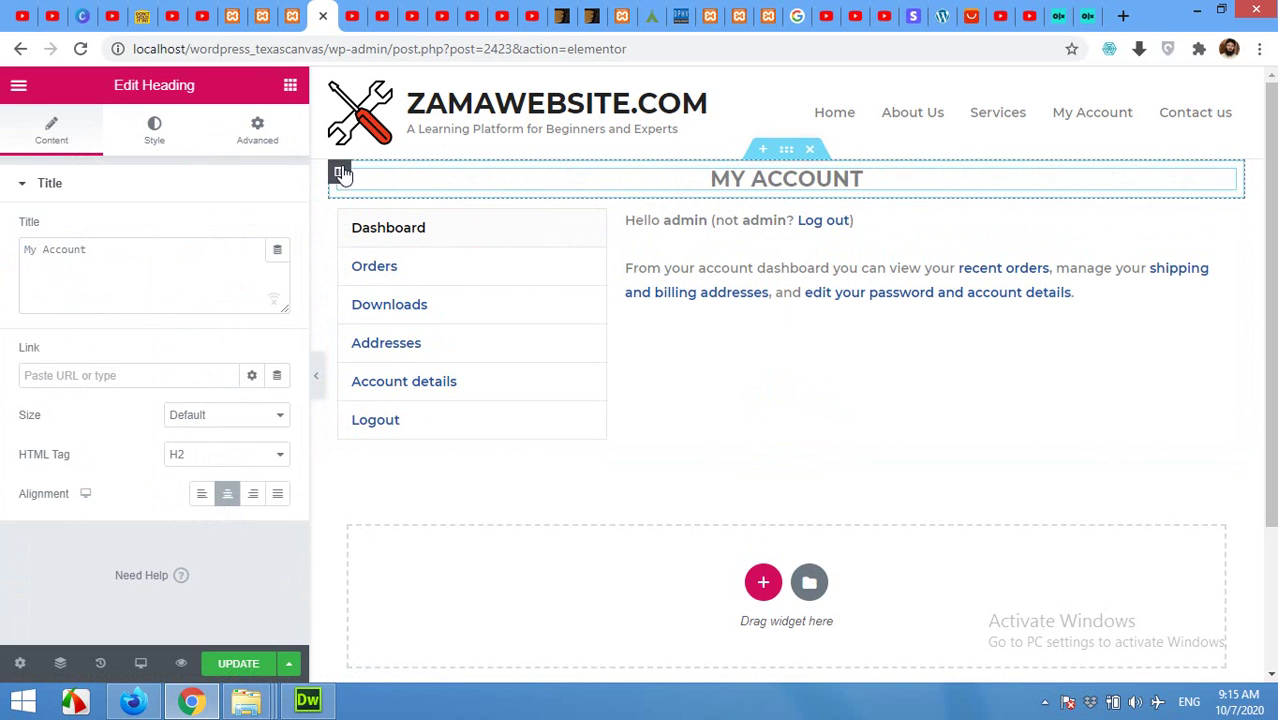
# Step: Set the padding of the My Account heading section to 100 px on all sides
pyautogui.click(786, 152)
pyautogui.click(268, 137)
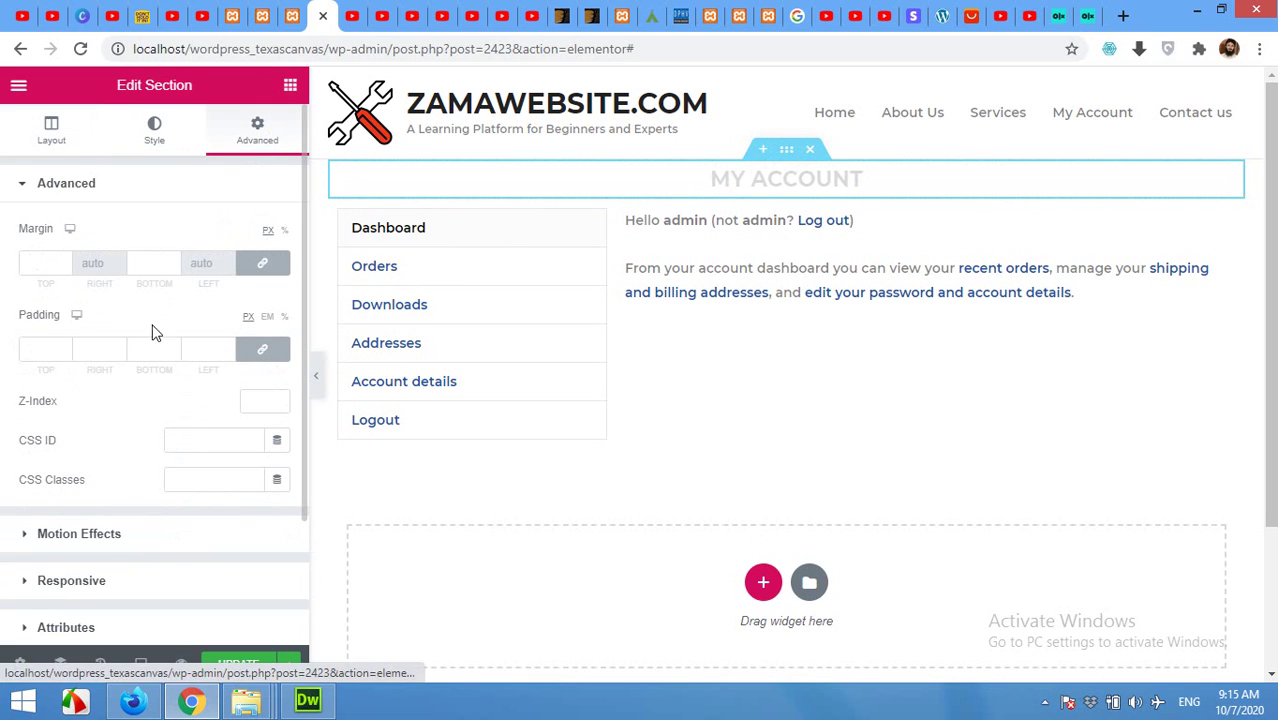
pyautogui.click(53, 348)
pyautogui.click(62, 346)
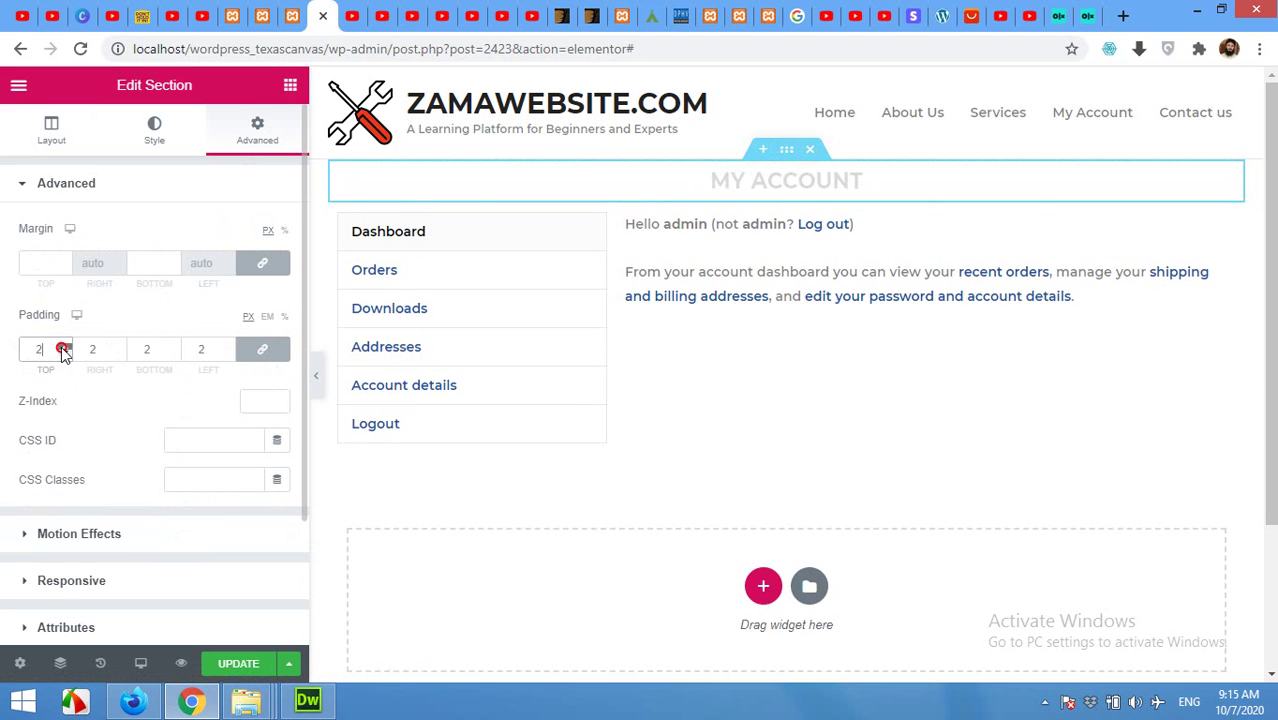
pyautogui.click(62, 346)
pyautogui.click(62, 346)
pyautogui.click(62, 346)
pyautogui.click(62, 346)
pyautogui.click(62, 346)
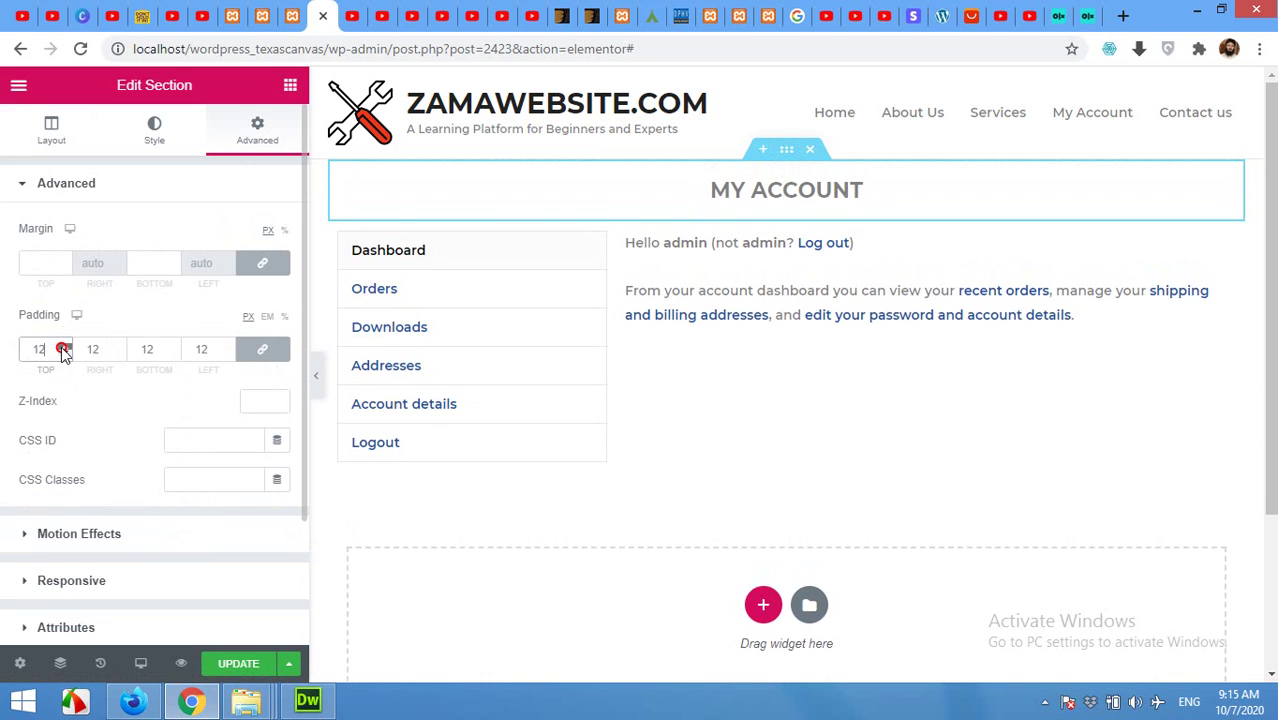
pyautogui.click(62, 346)
pyautogui.click(62, 346)
pyautogui.click(62, 346)
pyautogui.click(62, 346)
pyautogui.click(62, 346)
pyautogui.click(62, 346)
pyautogui.click(62, 346)
pyautogui.click(62, 346)
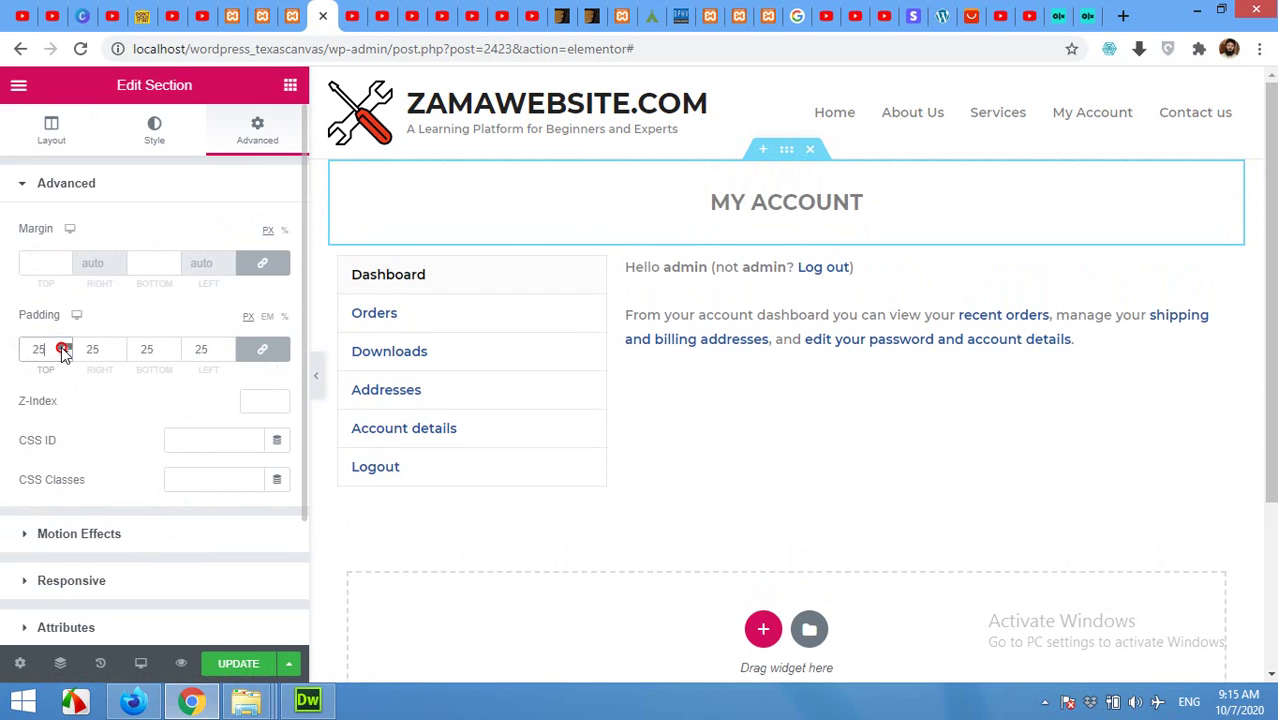
pyautogui.click(62, 346)
pyautogui.click(62, 346)
pyautogui.click(62, 346)
pyautogui.click(62, 346)
pyautogui.click(62, 346)
pyautogui.click(62, 346)
pyautogui.click(62, 346)
pyautogui.click(62, 346)
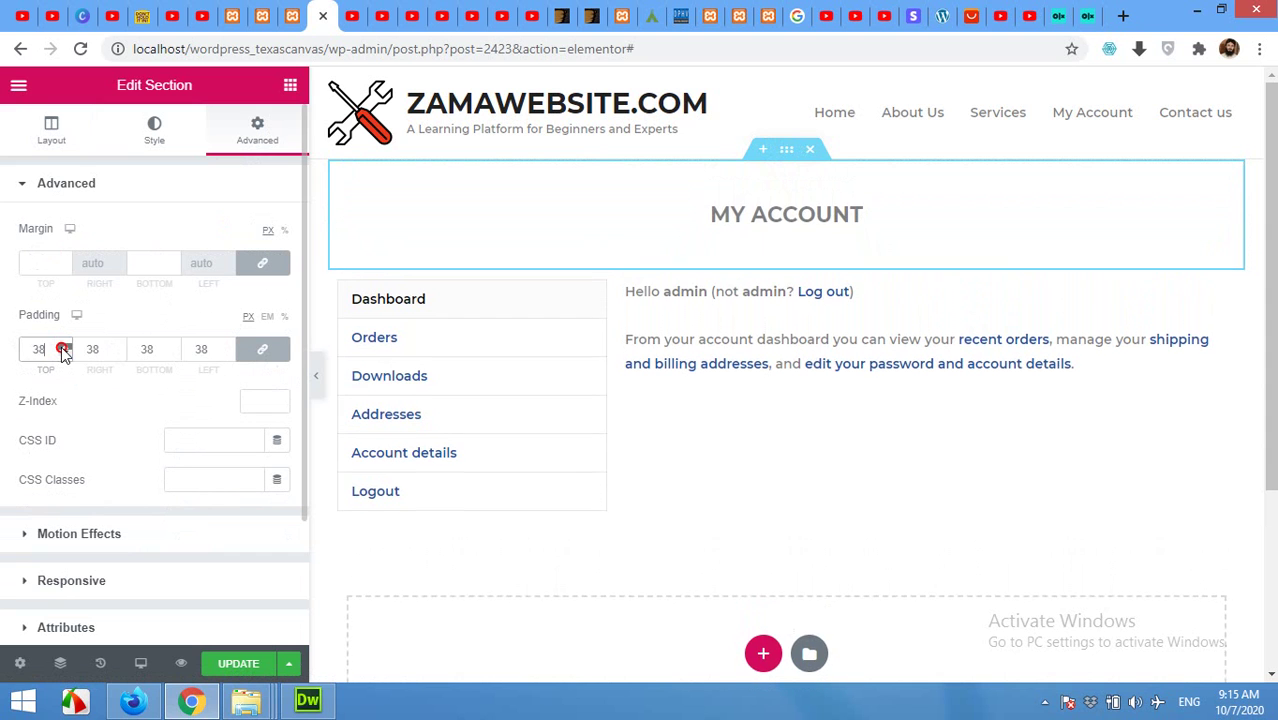
pyautogui.click(62, 346)
pyautogui.click(62, 346)
pyautogui.click(62, 346)
pyautogui.click(62, 346)
pyautogui.click(62, 346)
pyautogui.click(62, 346)
pyautogui.click(62, 346)
pyautogui.click(62, 346)
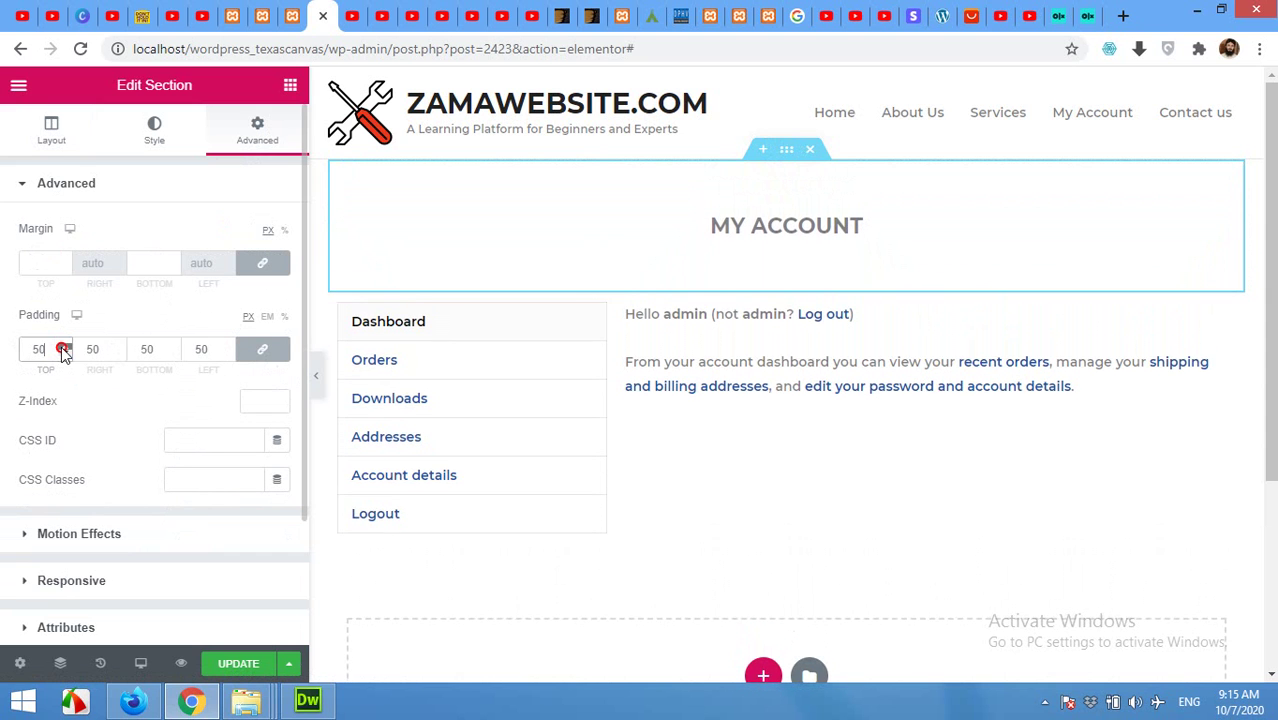
pyautogui.click(62, 346)
pyautogui.click(62, 346)
pyautogui.click(62, 346)
pyautogui.click(62, 346)
pyautogui.click(62, 346)
pyautogui.click(62, 346)
pyautogui.click(62, 347)
pyautogui.click(62, 347)
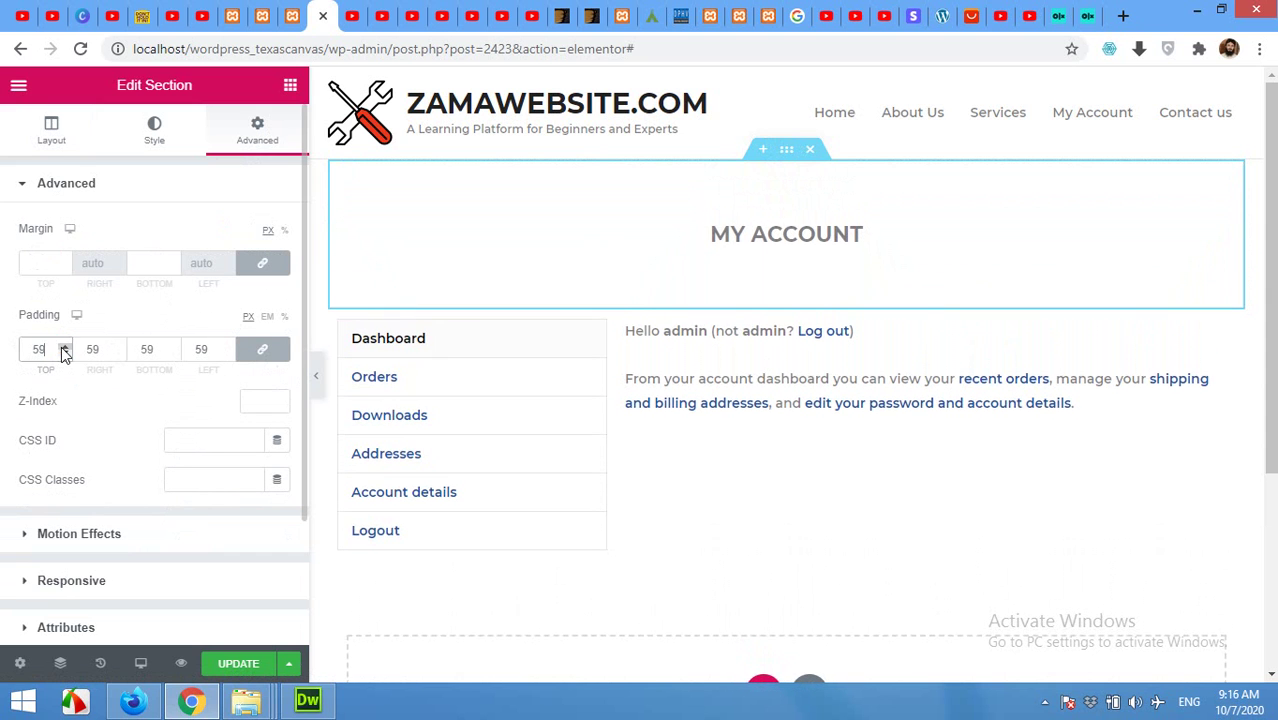
pyautogui.click(62, 347)
pyautogui.click(62, 347)
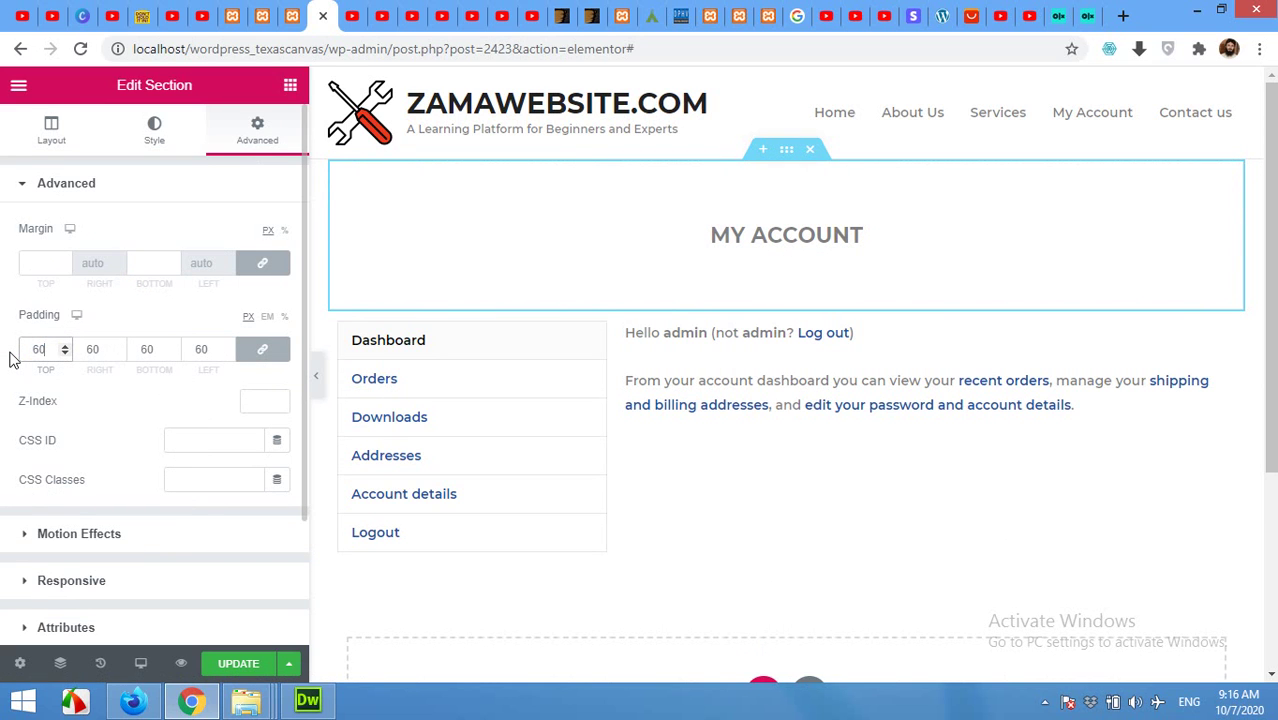
pyautogui.write('1')
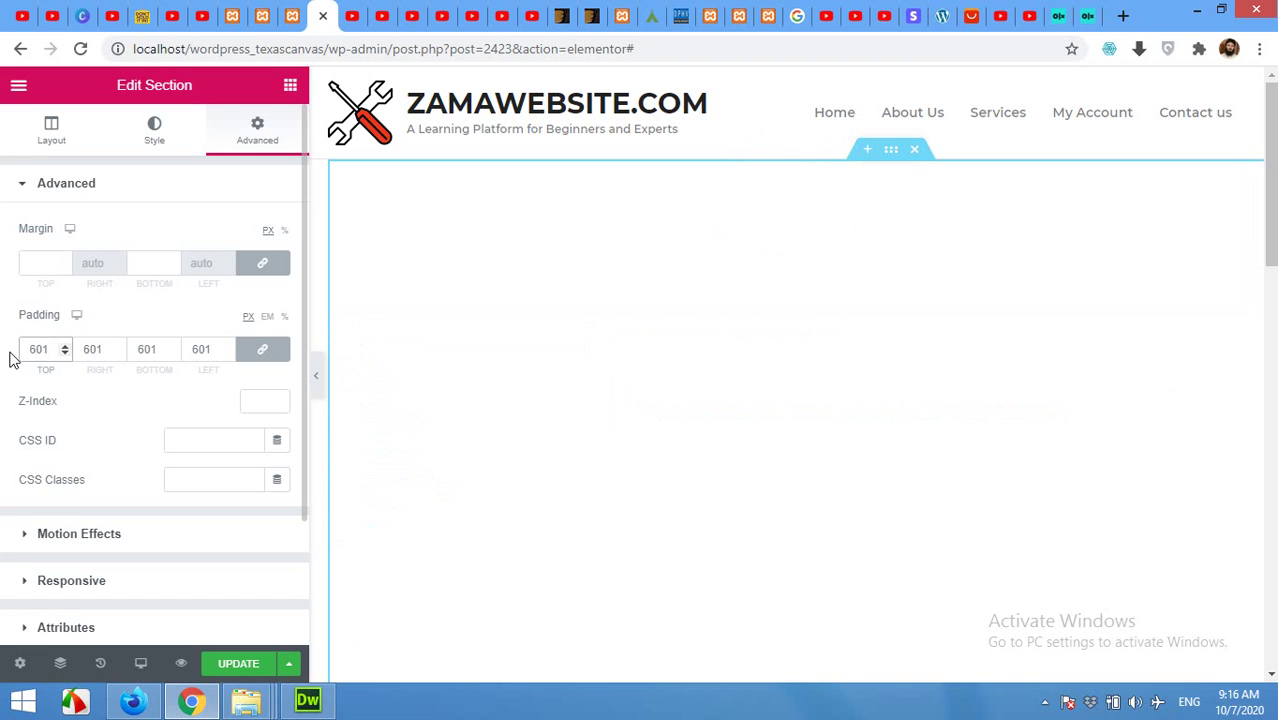
pyautogui.press('BackSpace')
pyautogui.press('BackSpace')
pyautogui.press('BackSpace')
pyautogui.write('100')
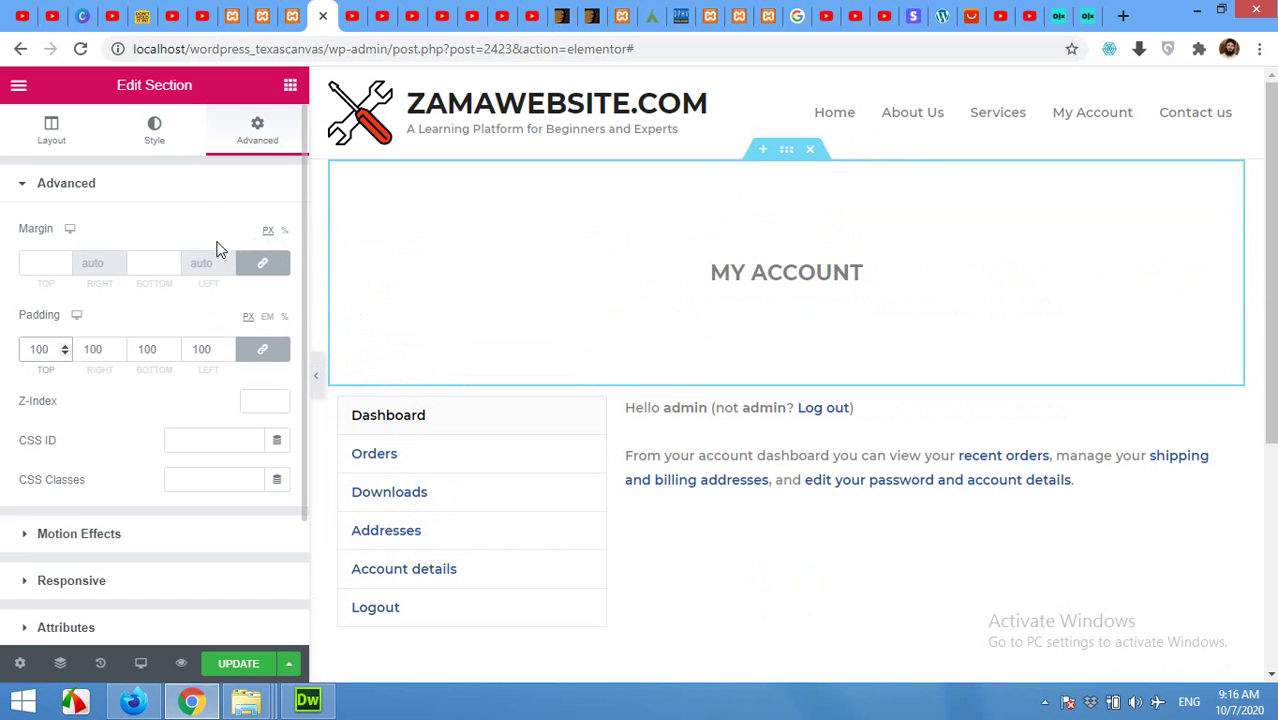
# Step: Give the heading section a classic background in solid grey, #818181
pyautogui.click(155, 135)
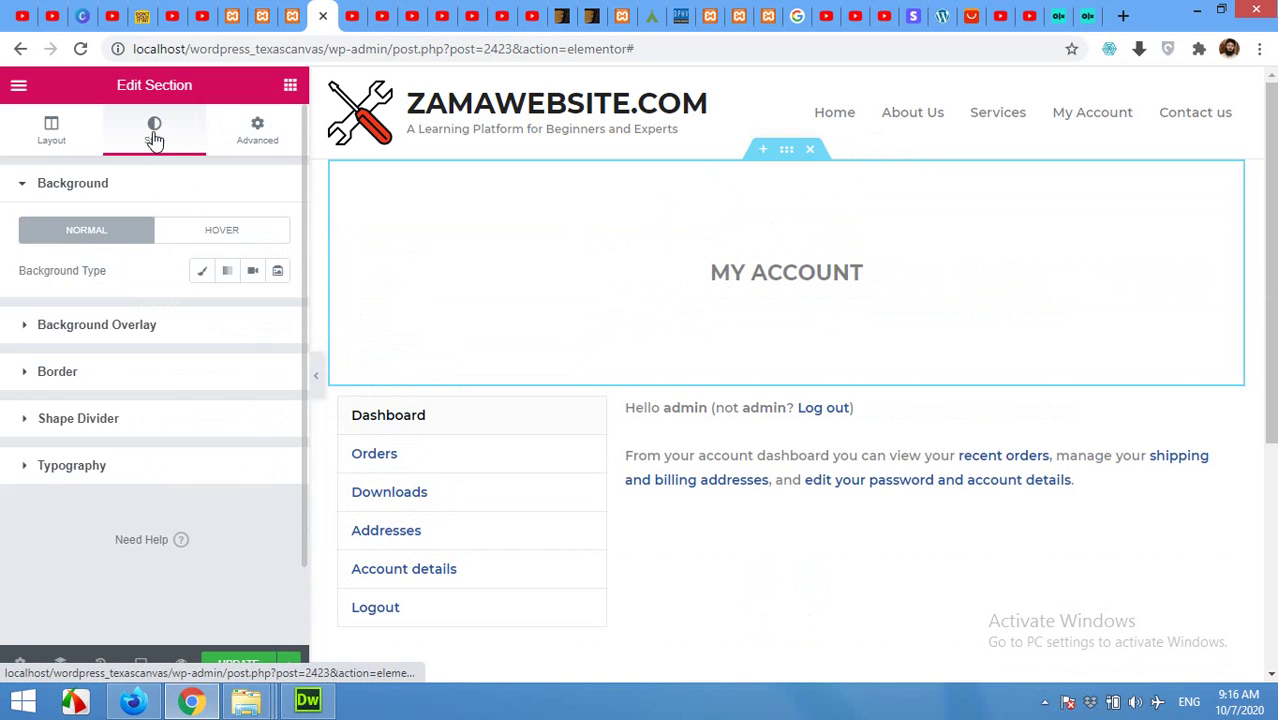
pyautogui.click(199, 271)
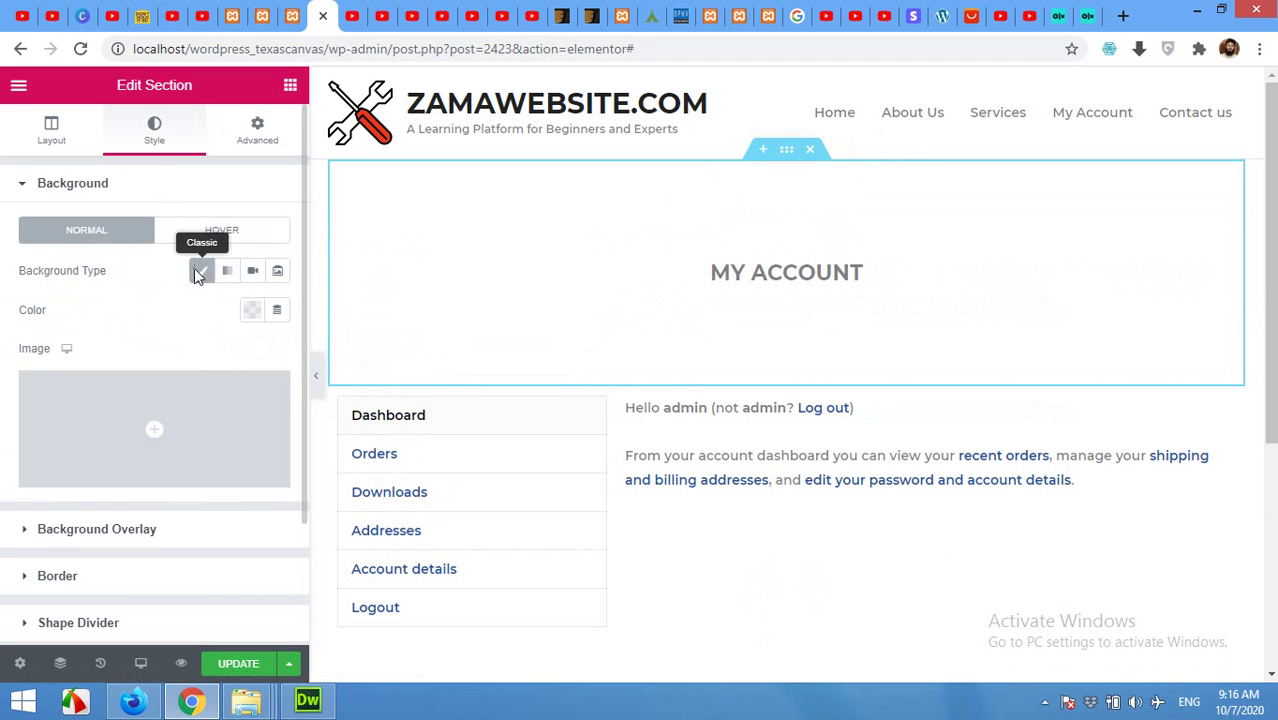
pyautogui.click(252, 310)
pyautogui.click(31, 455)
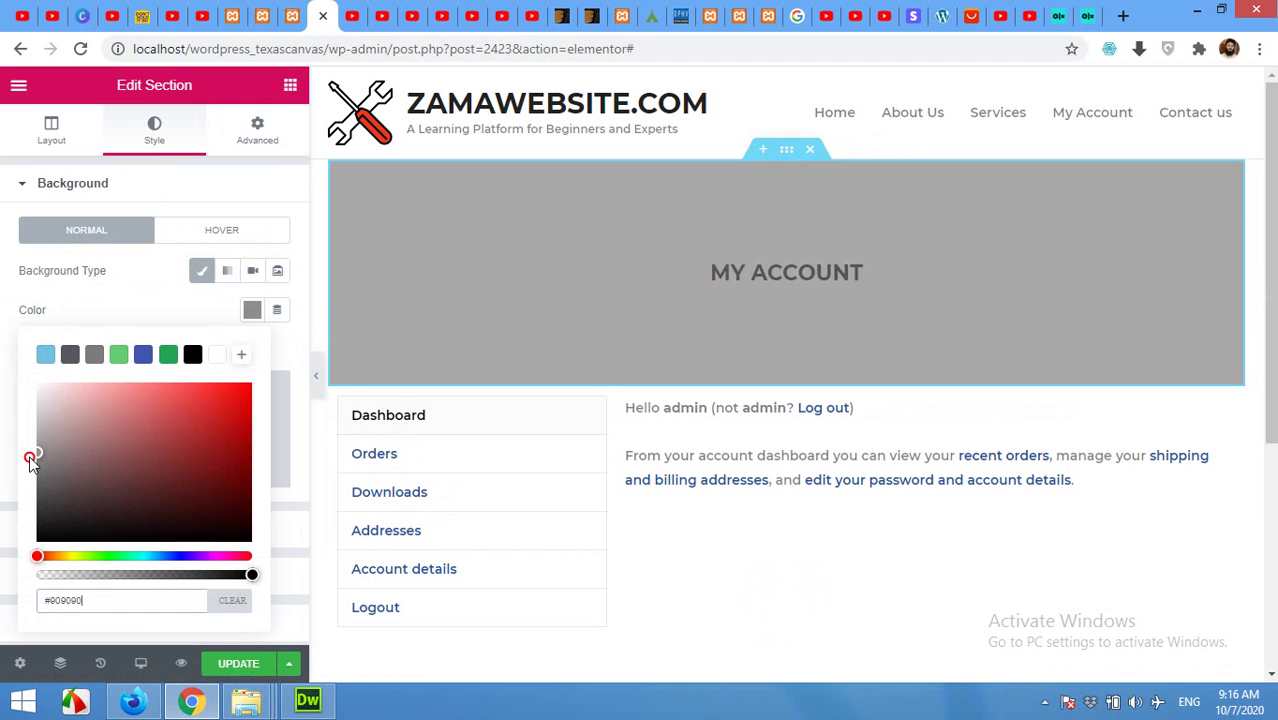
pyautogui.moveTo(30, 457); pyautogui.dragTo(31, 467)
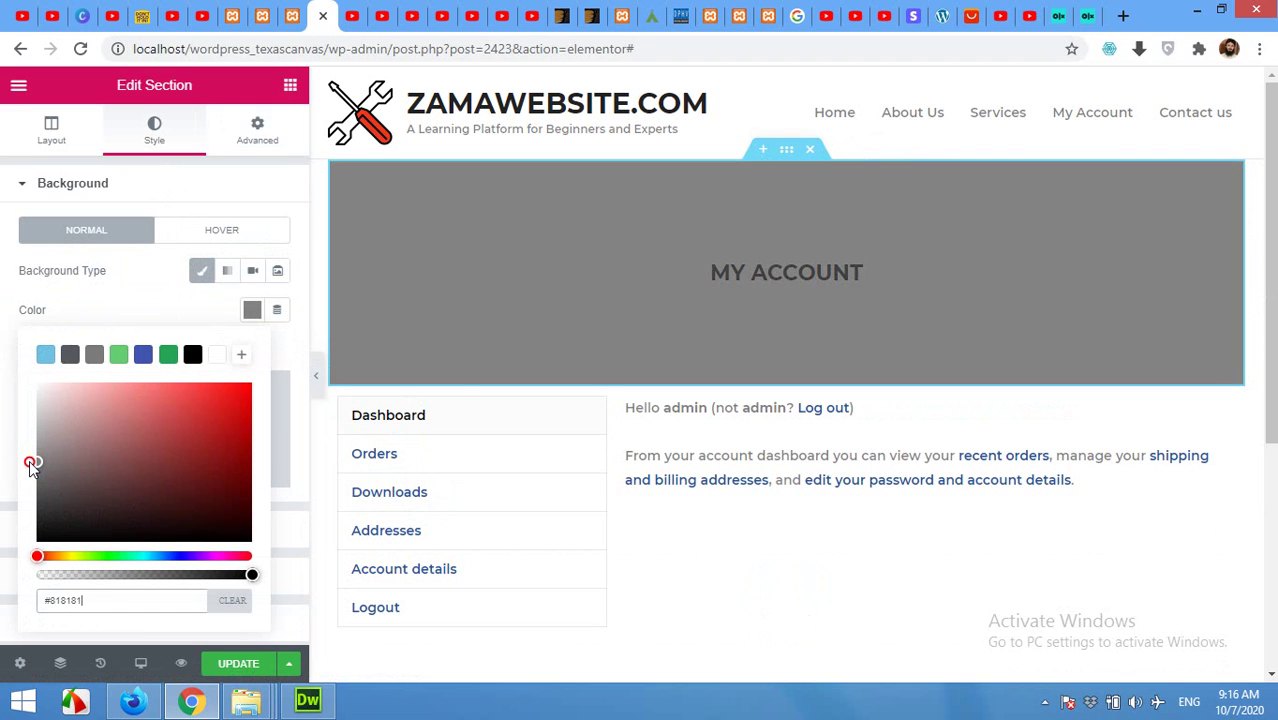
pyautogui.click(84, 139)
pyautogui.click(88, 140)
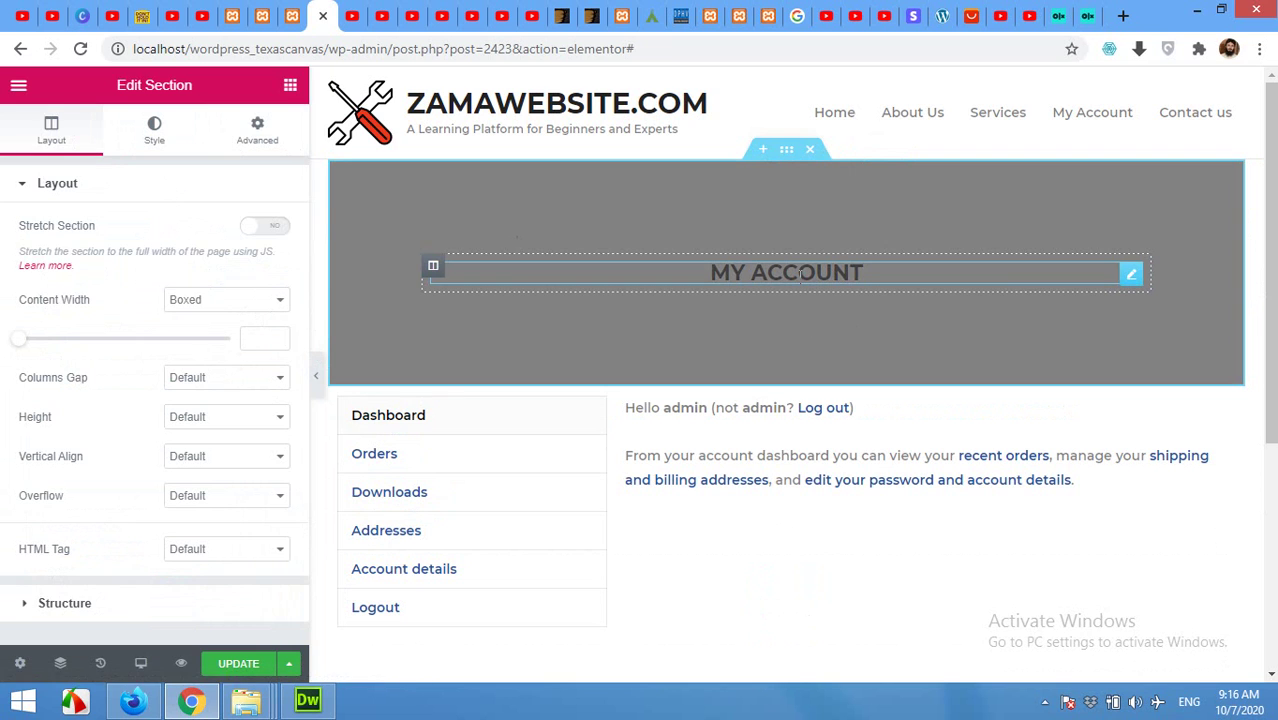
# Step: Change the text colour of the My Account heading to white, #FFFFFF
pyautogui.click(862, 272)
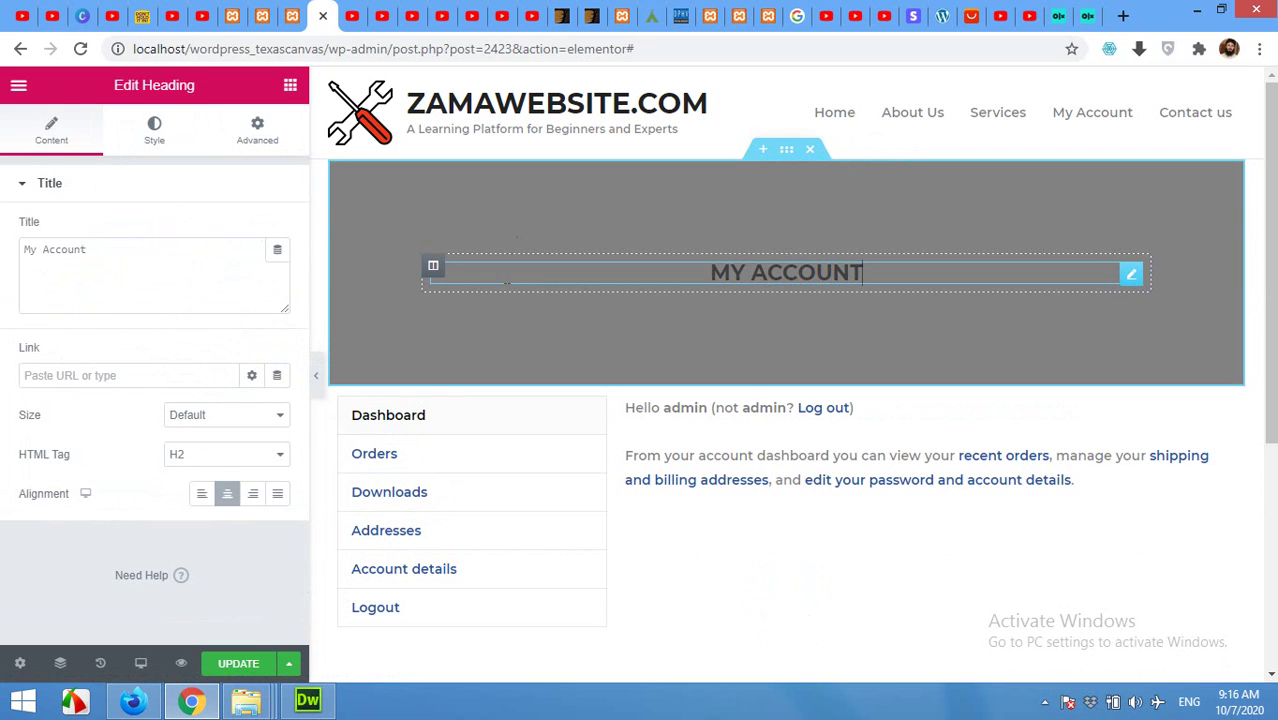
pyautogui.click(166, 142)
pyautogui.click(252, 229)
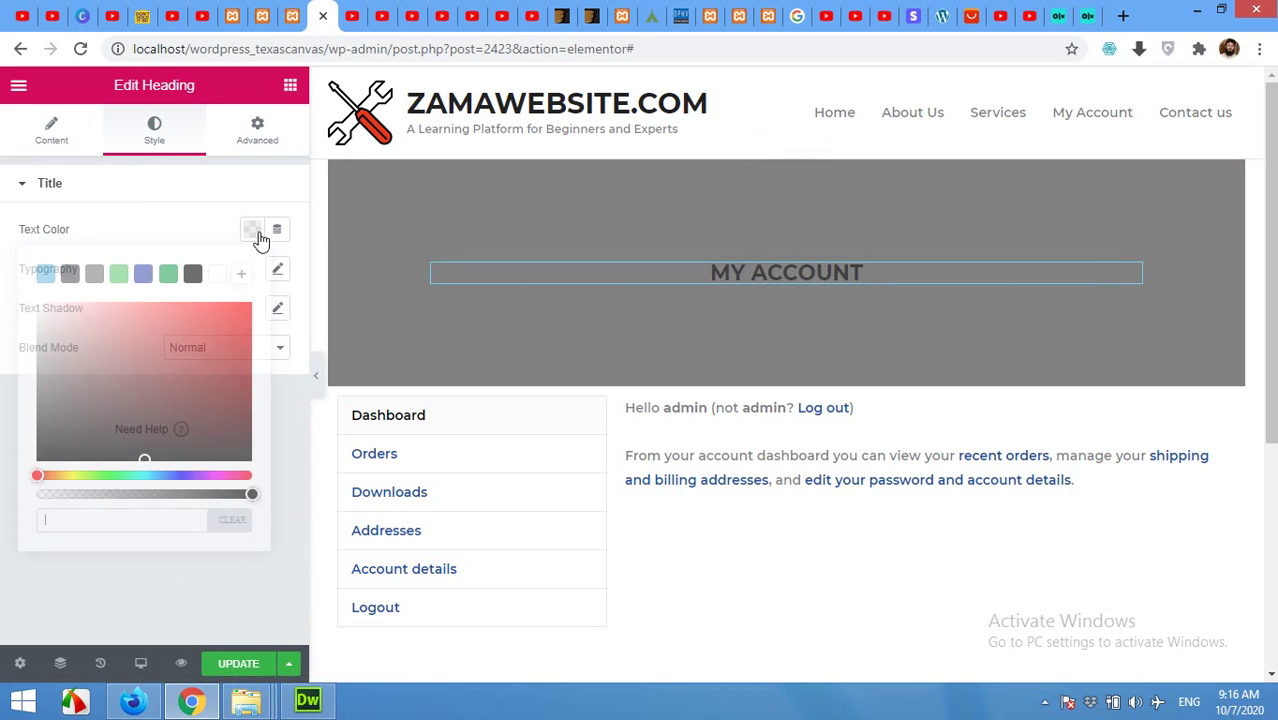
pyautogui.moveTo(74, 331); pyautogui.dragTo(3, 300)
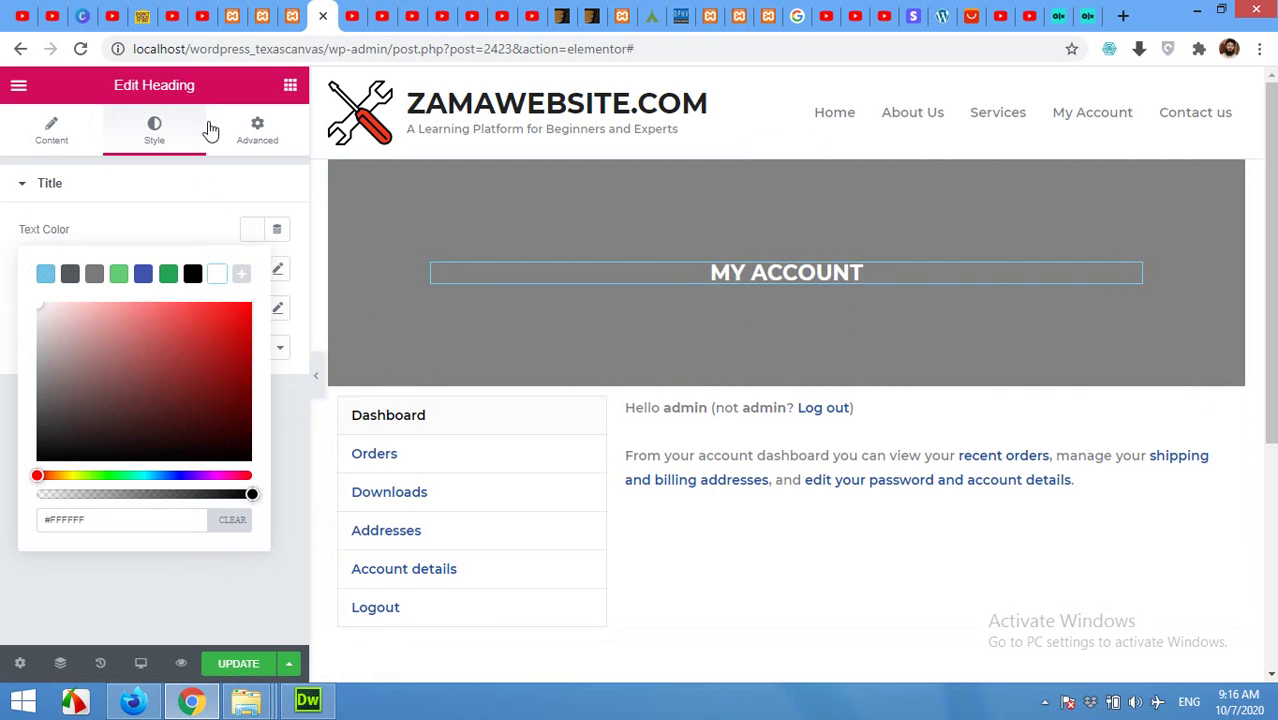
# Step: Set the HTML tag of the My Account heading to H1
pyautogui.click(50, 128)
pyautogui.click(210, 452)
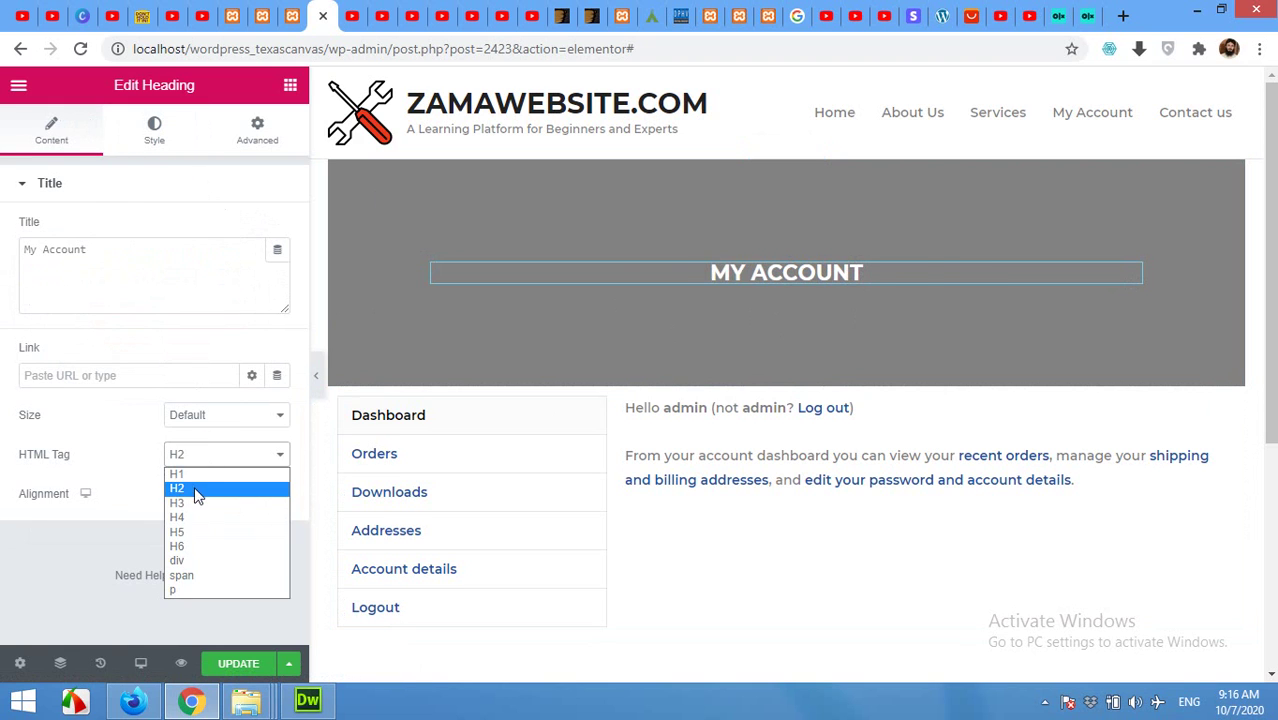
pyautogui.click(195, 470)
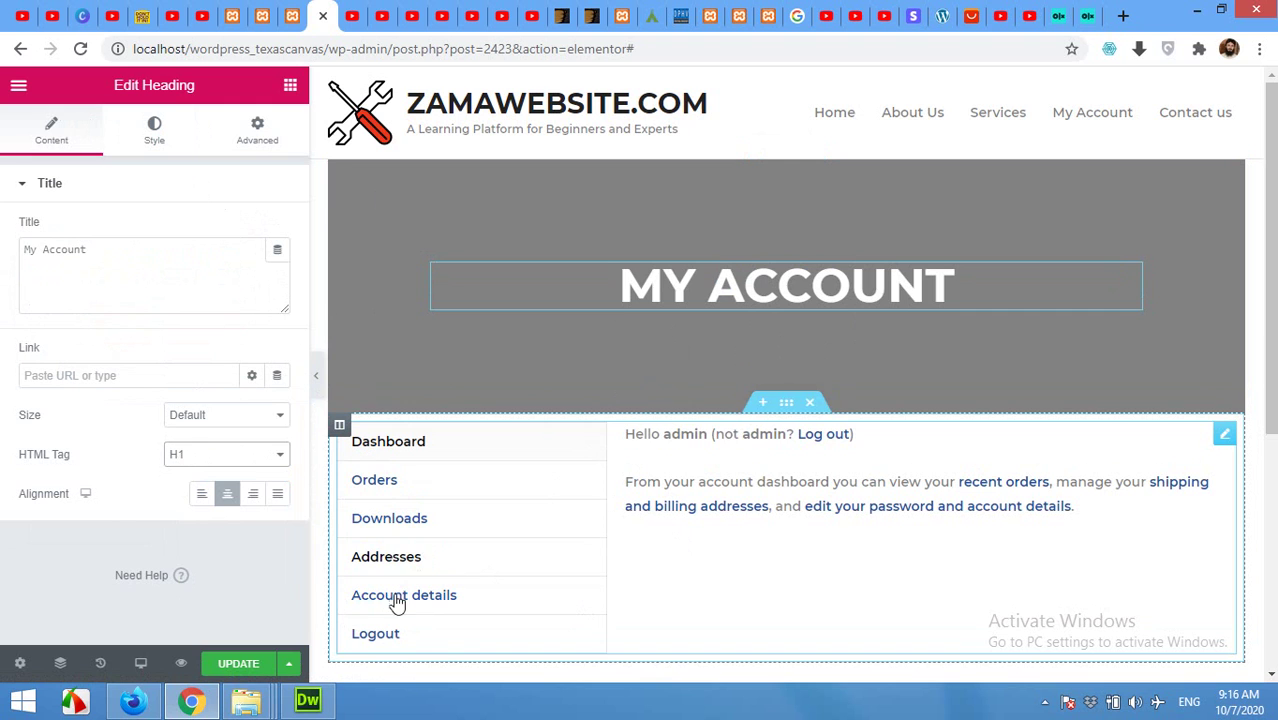
# Step: Insert a new section with five equal columns between the My Account header and the account dashboard
pyautogui.click(292, 15)
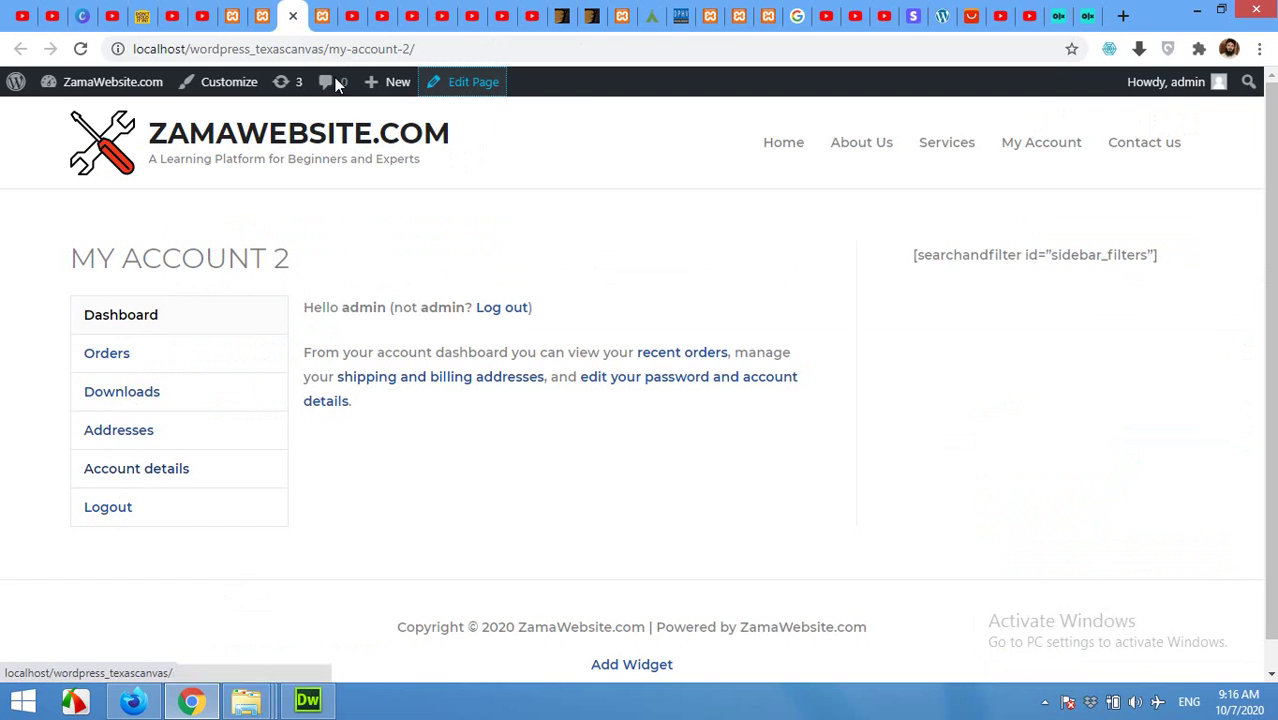
pyautogui.click(320, 12)
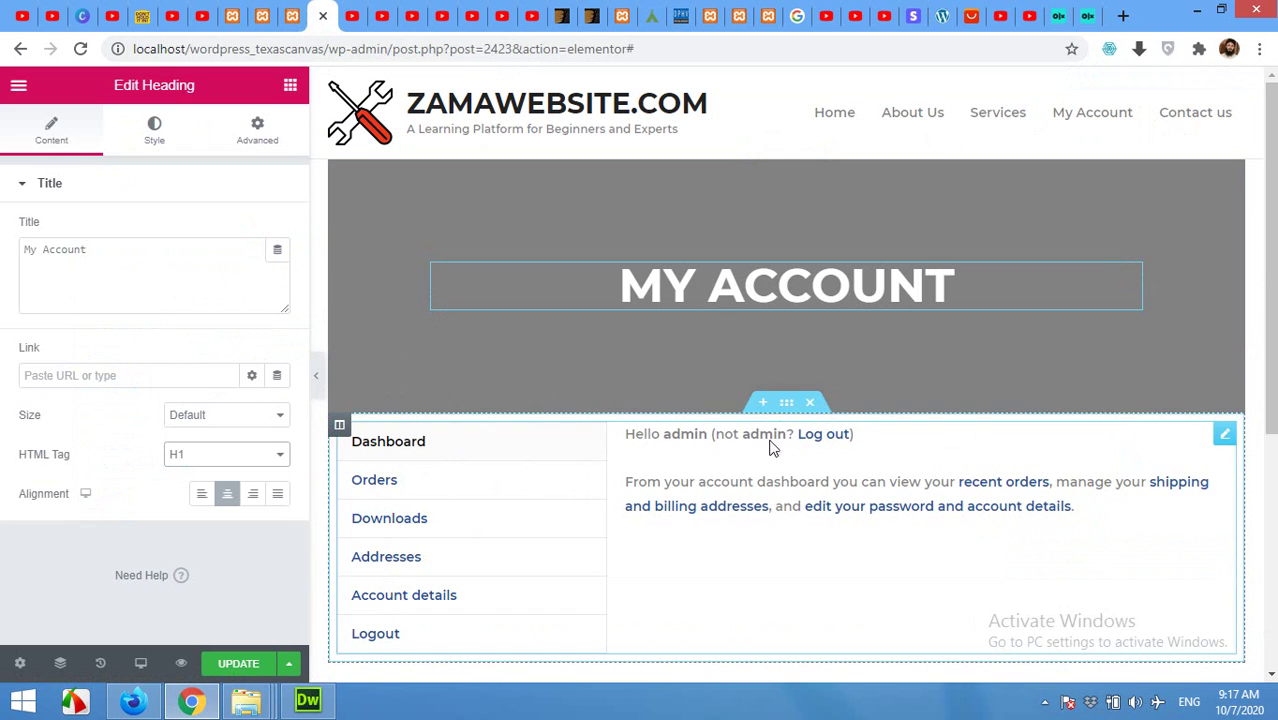
pyautogui.scroll(-2, 760, 450)
pyautogui.scroll(1, 758, 448)
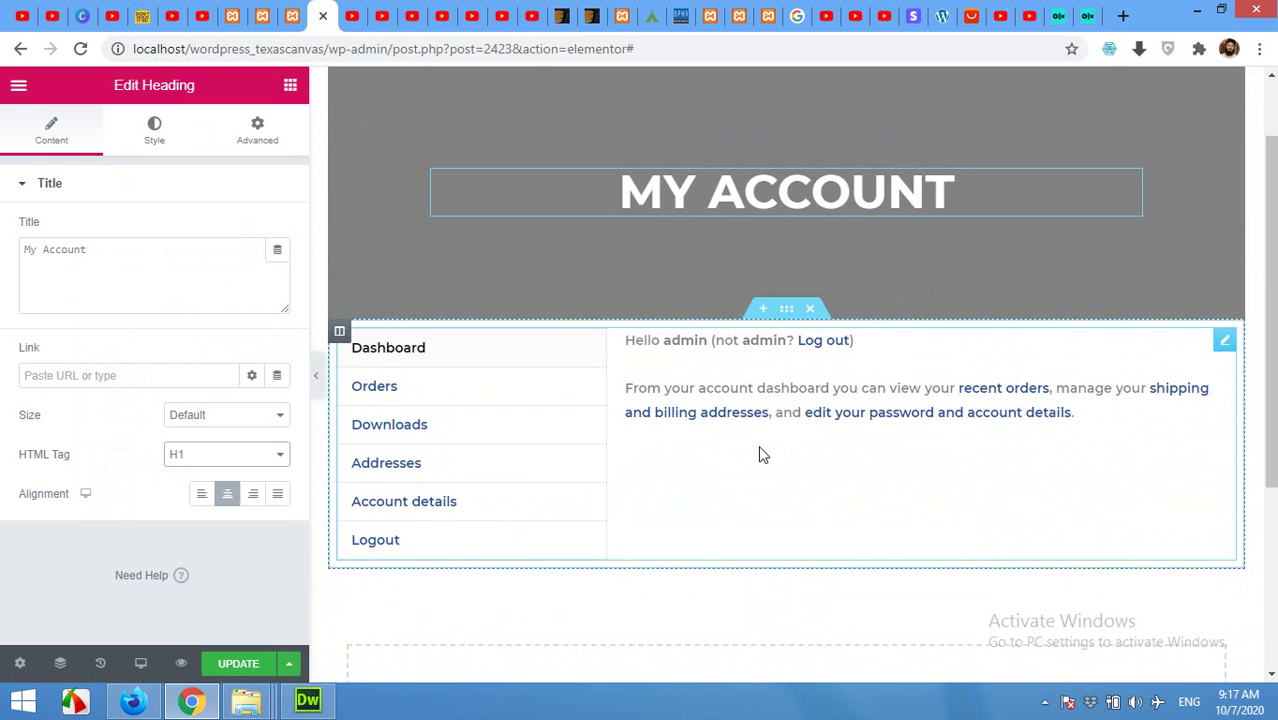
pyautogui.click(762, 311)
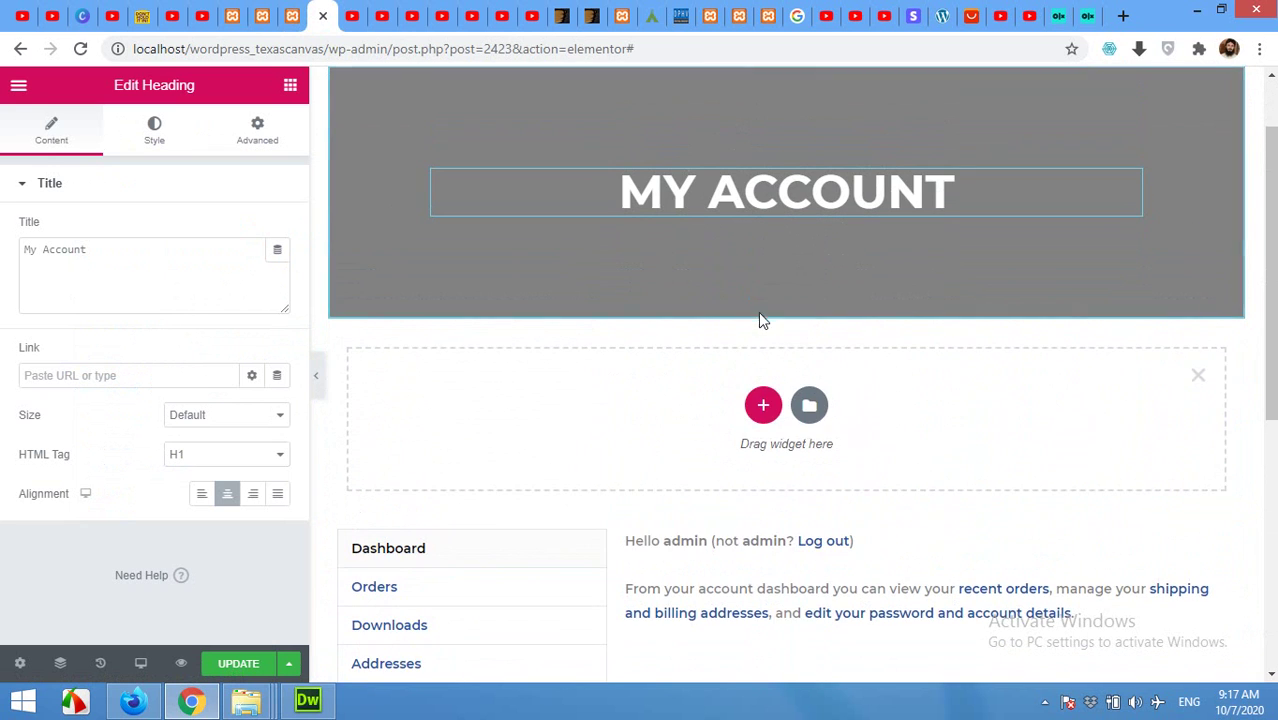
pyautogui.click(765, 402)
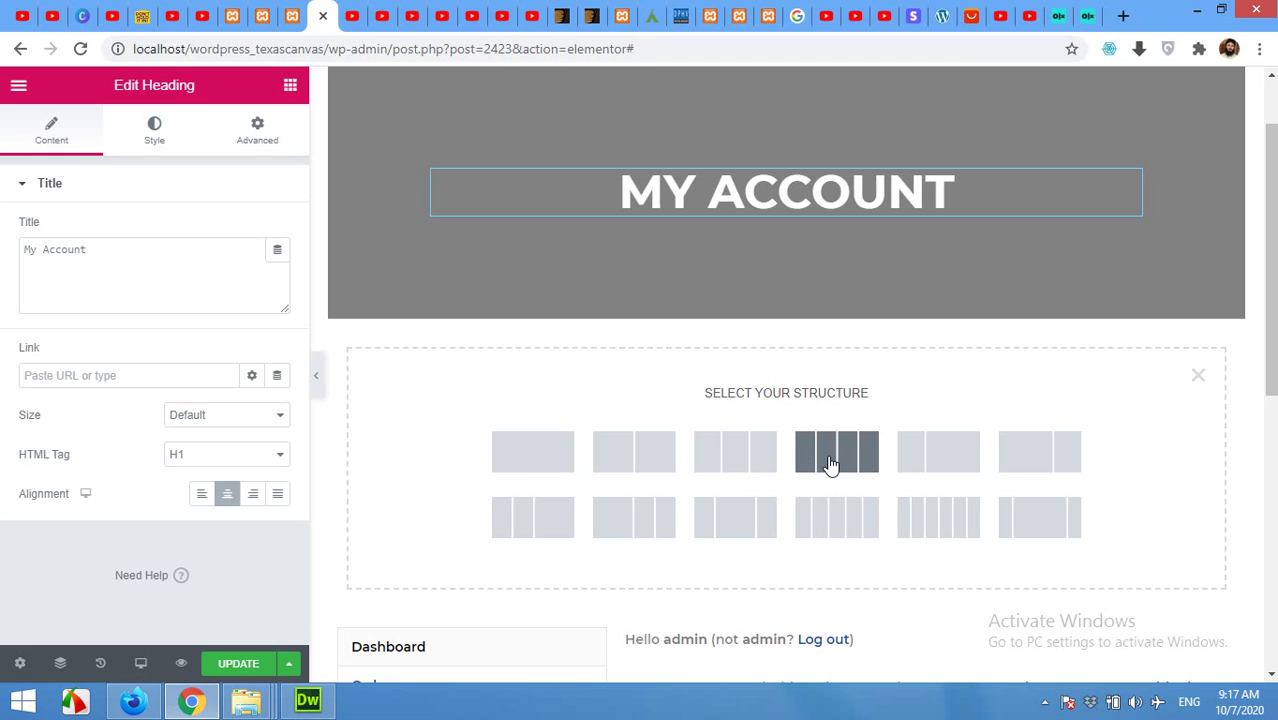
pyautogui.click(835, 527)
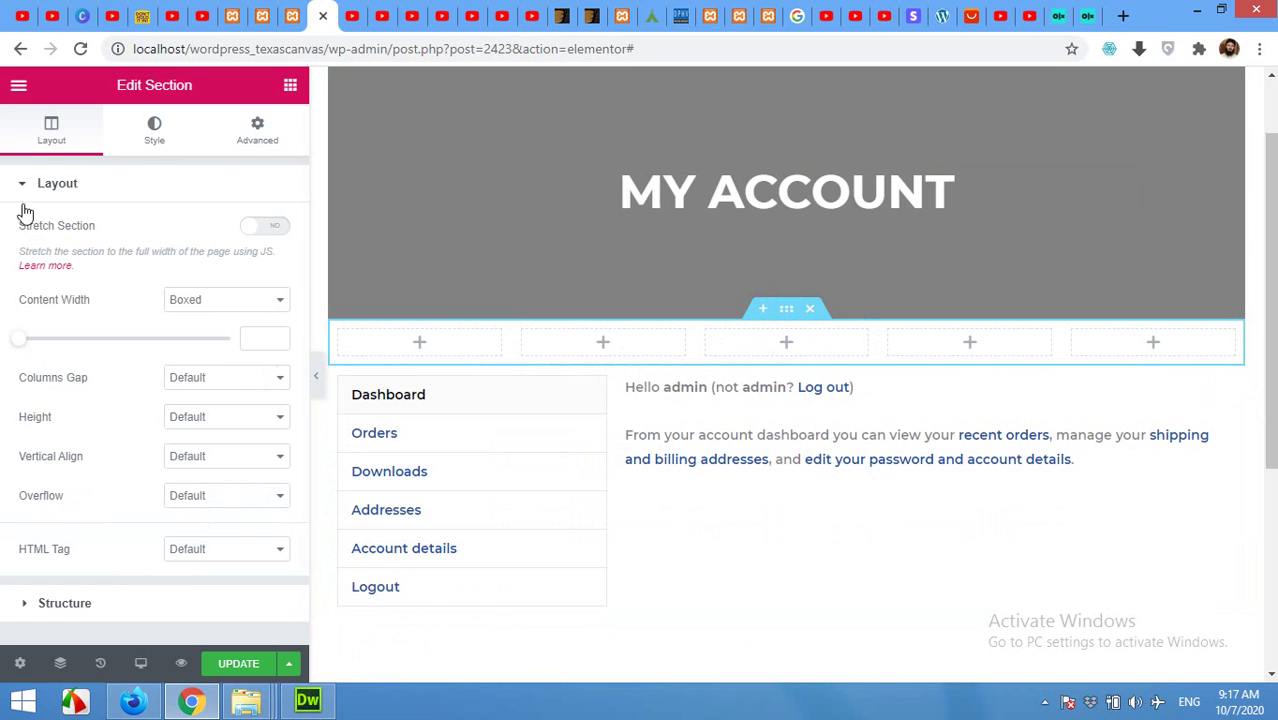
# Step: Unlink the padding sides of the five-column section and set its top and bottom padding to 0 px
pyautogui.click(241, 138)
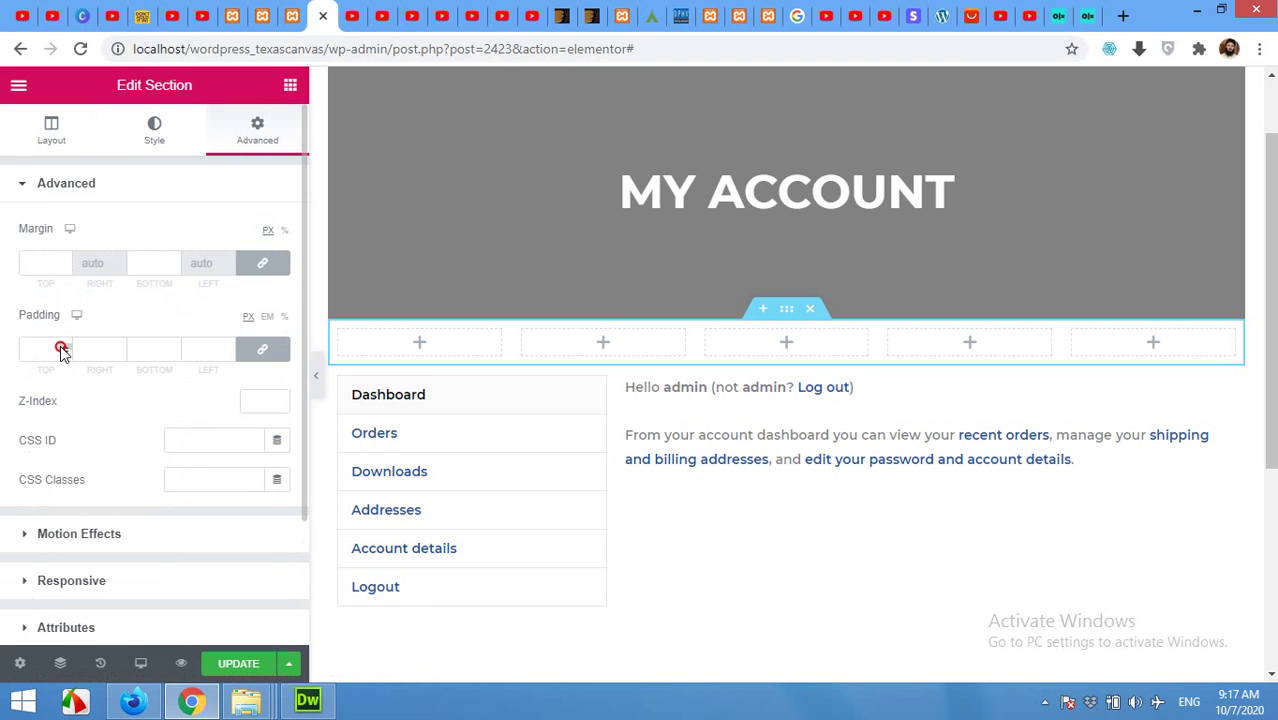
pyautogui.moveTo(61, 347); pyautogui.dragTo(61, 347)
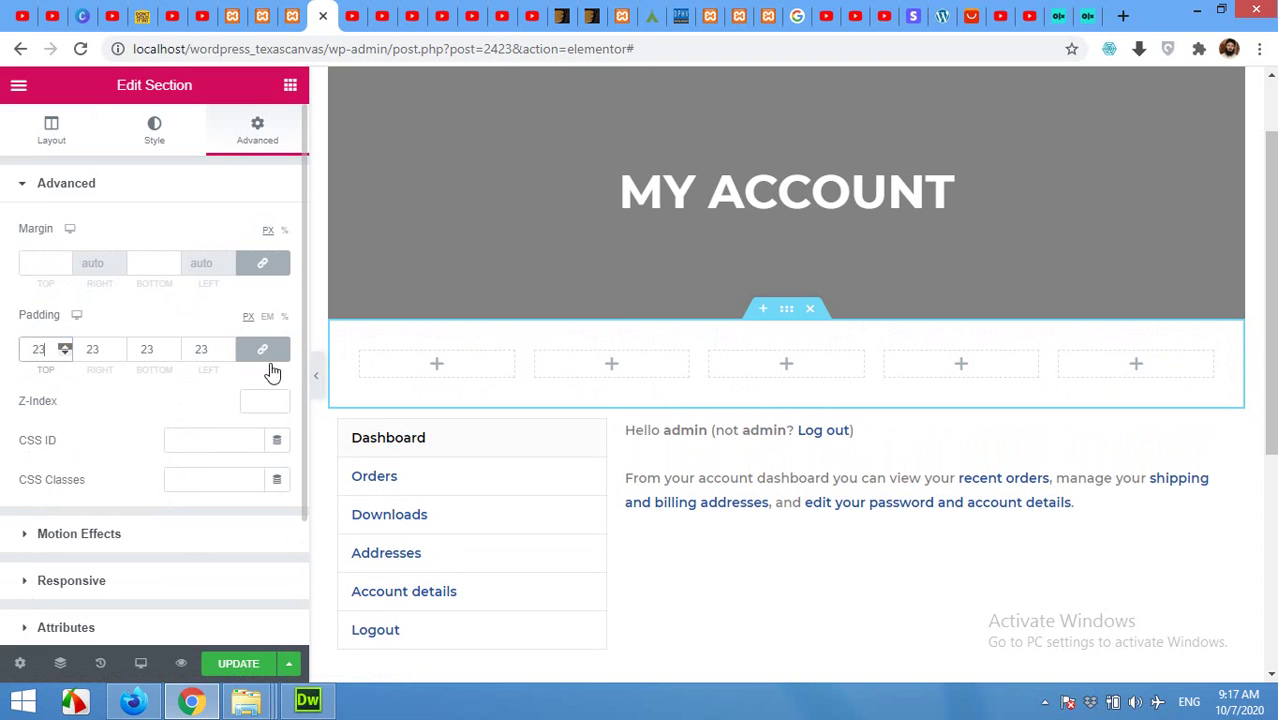
pyautogui.click(119, 345)
pyautogui.doubleClick(73, 353)
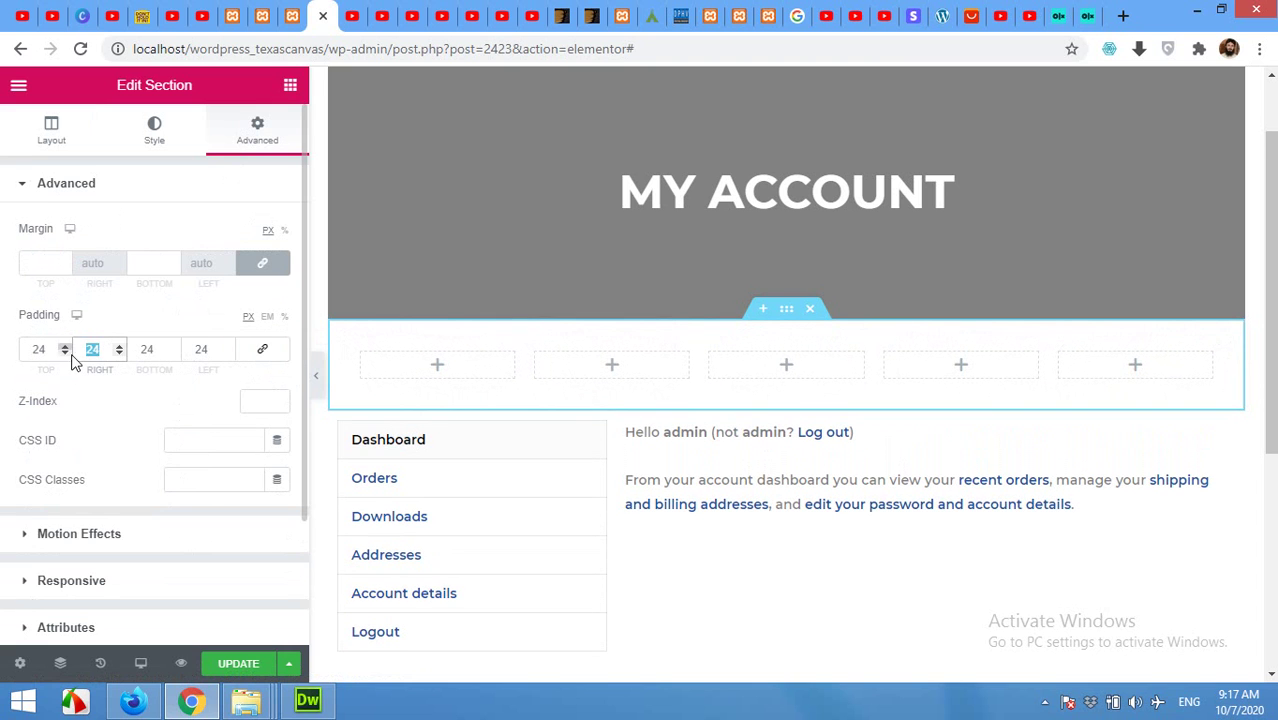
pyautogui.write('0')
pyautogui.write('4')
pyautogui.doubleClick(30, 349)
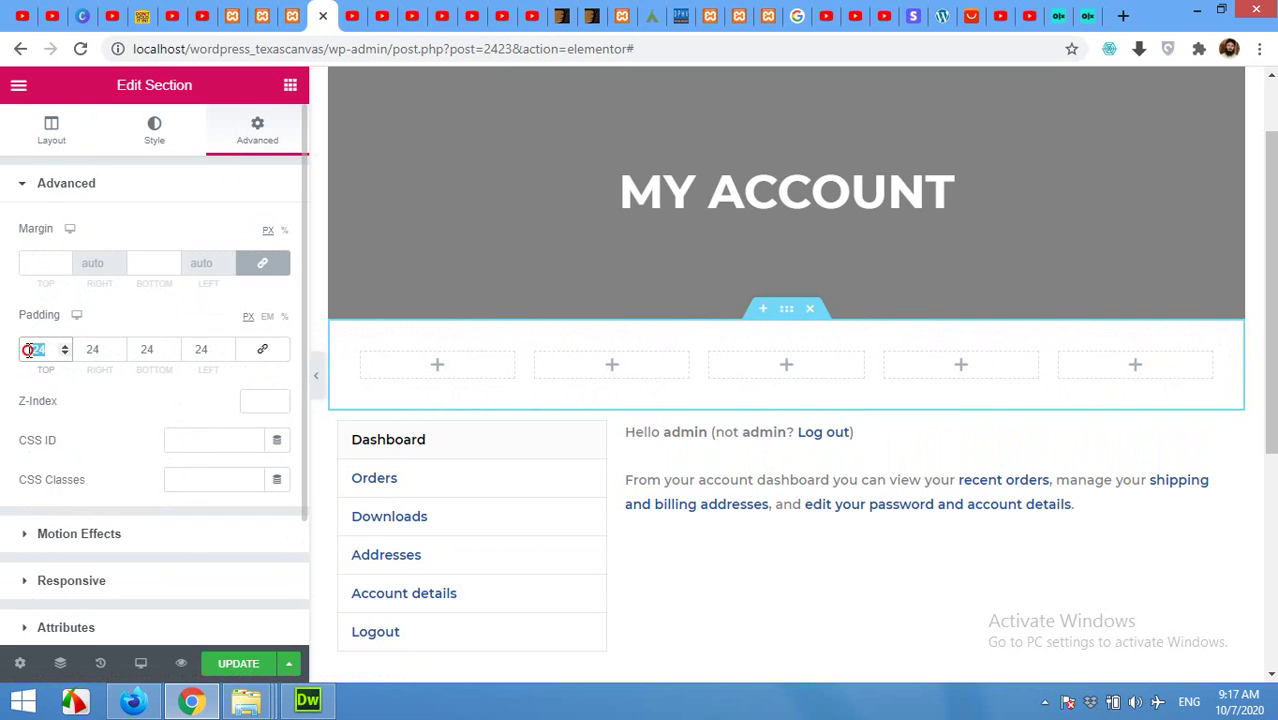
pyautogui.write('0')
pyautogui.doubleClick(157, 351)
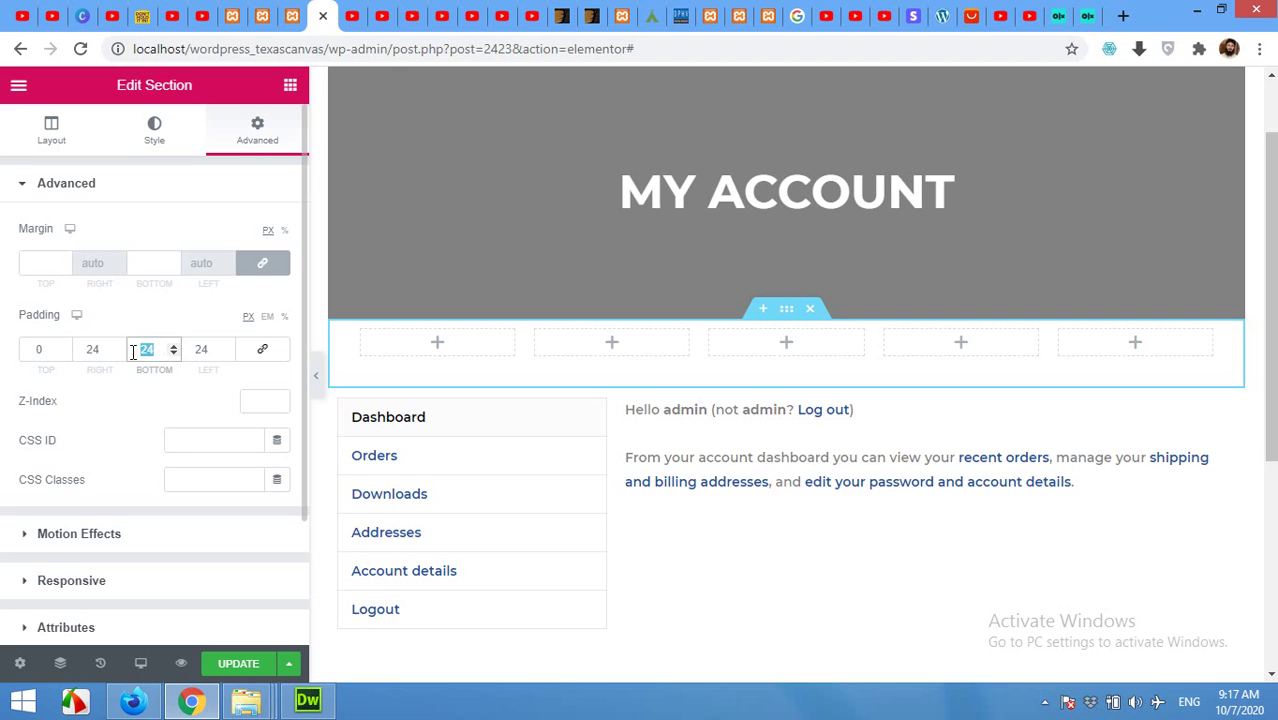
pyautogui.write('0')
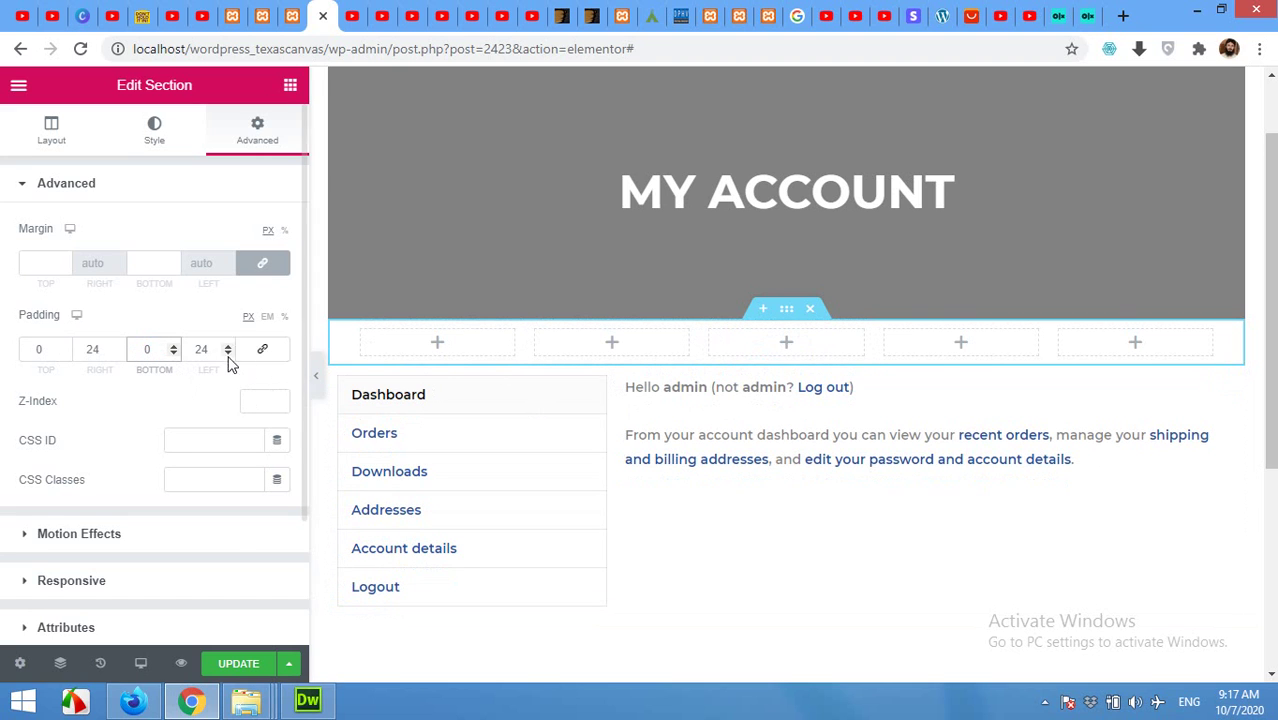
# Step: Set the right and left padding of the five-column section to 40 px each
pyautogui.click(96, 350)
pyautogui.write('2')
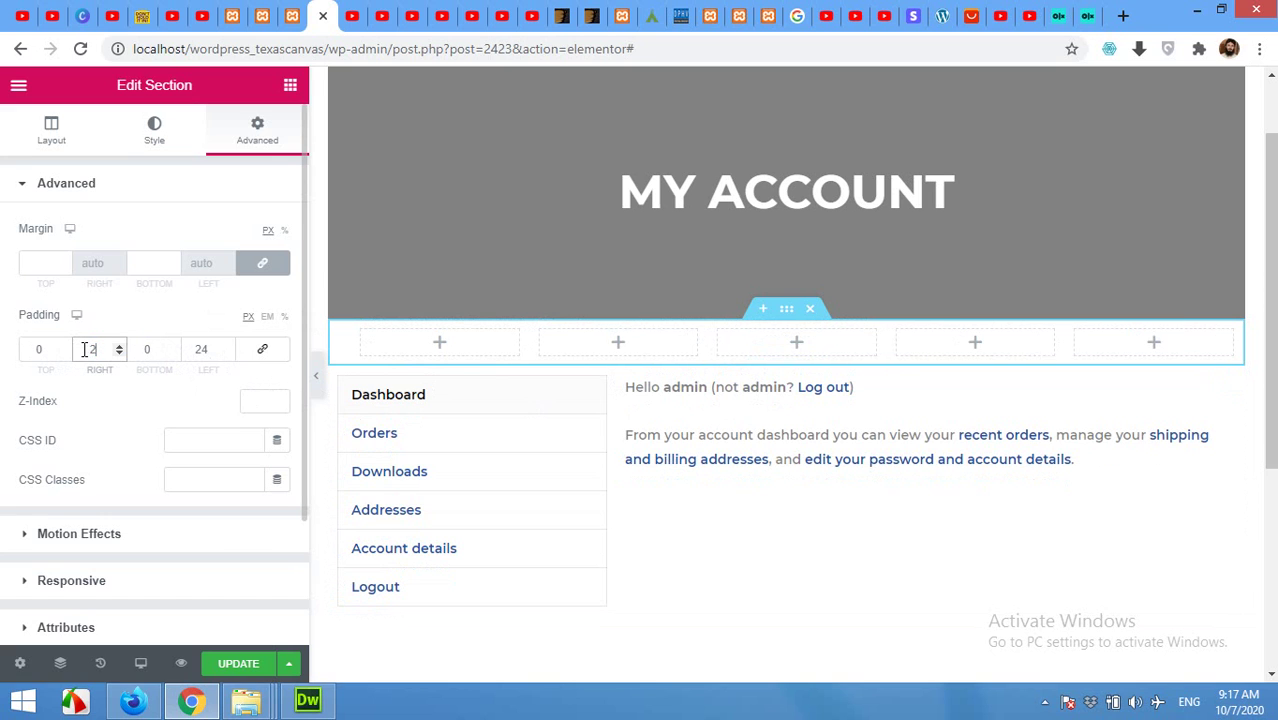
pyautogui.write('040')
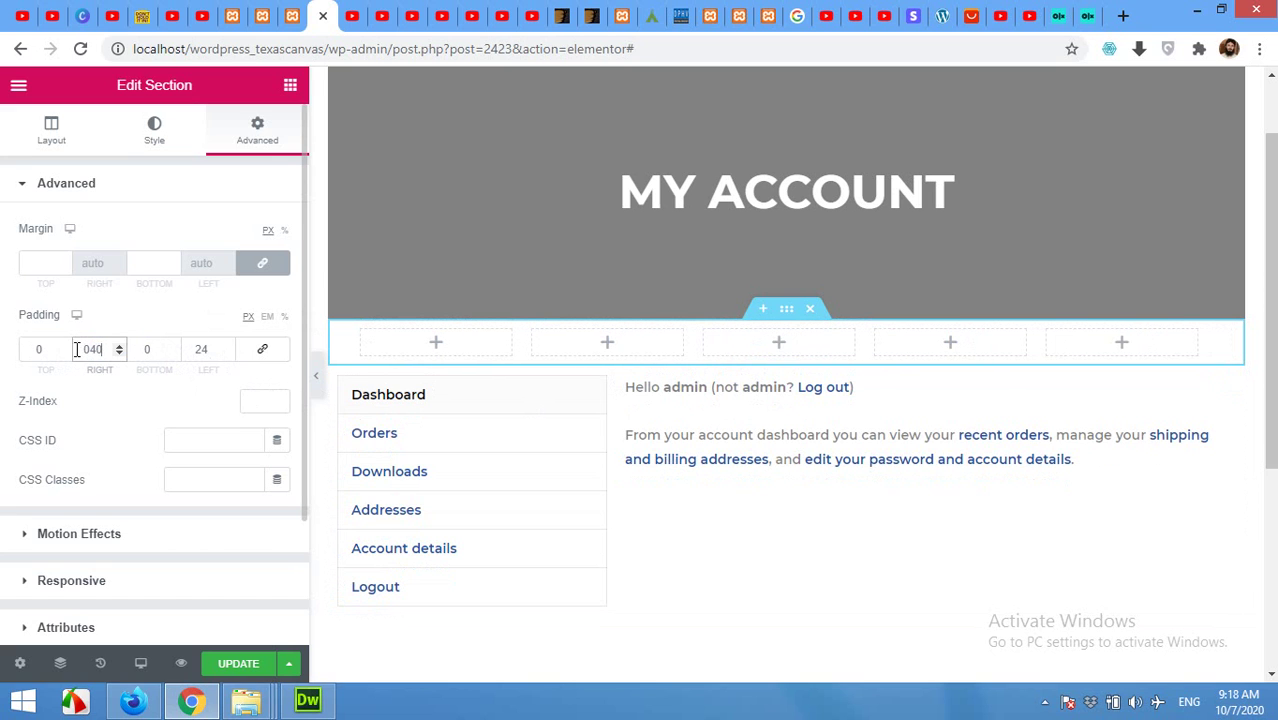
pyautogui.doubleClick(203, 349)
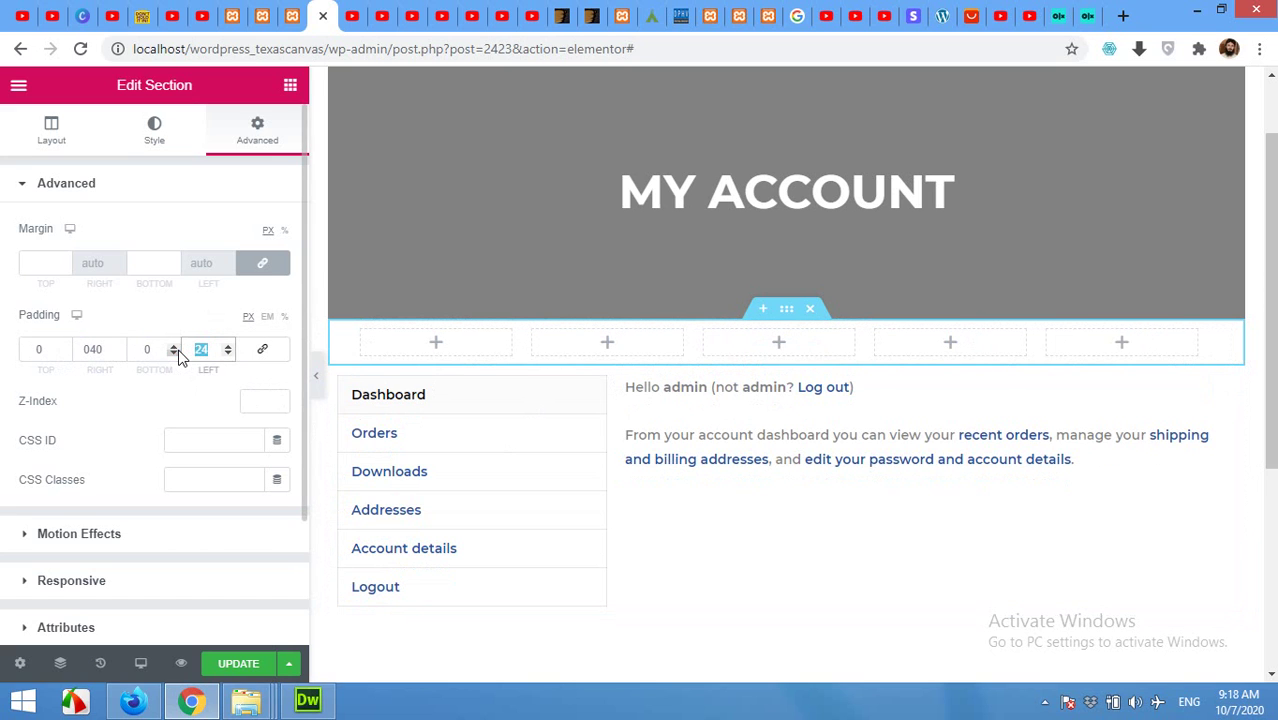
pyautogui.write('40')
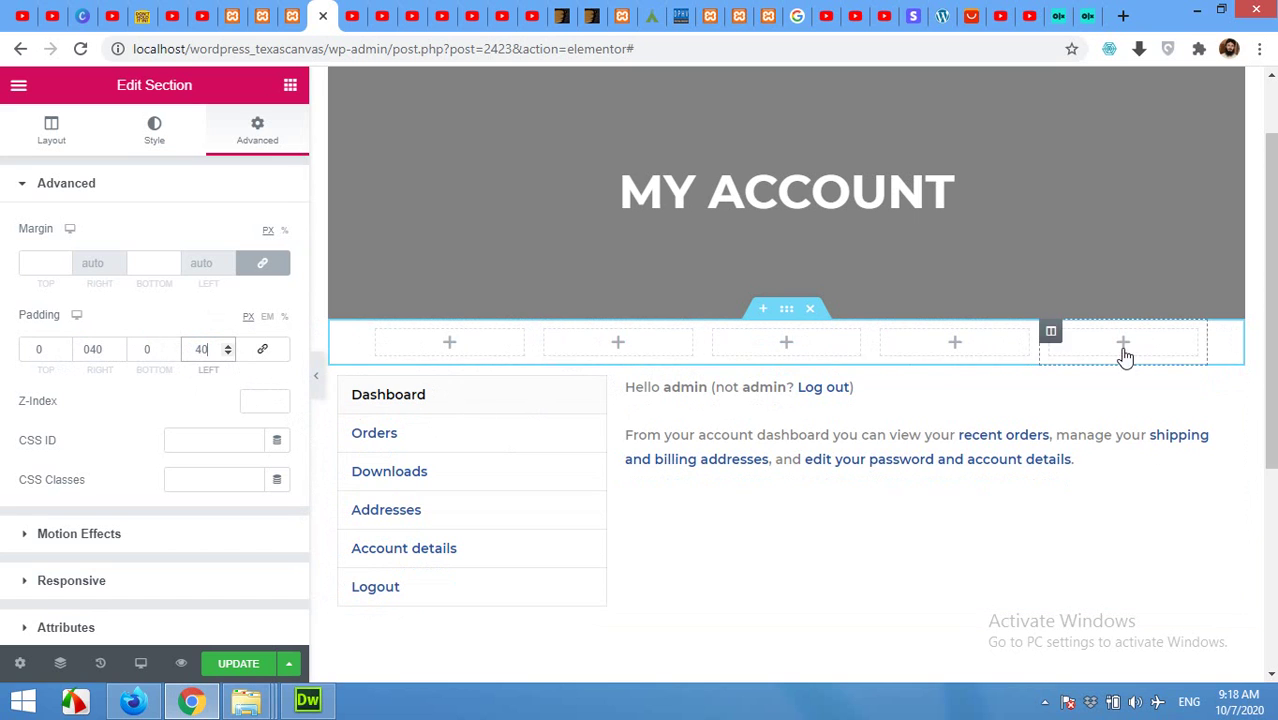
# Step: Add a Heading widget to the first of the five columns and title it "Orders"
pyautogui.click(446, 347)
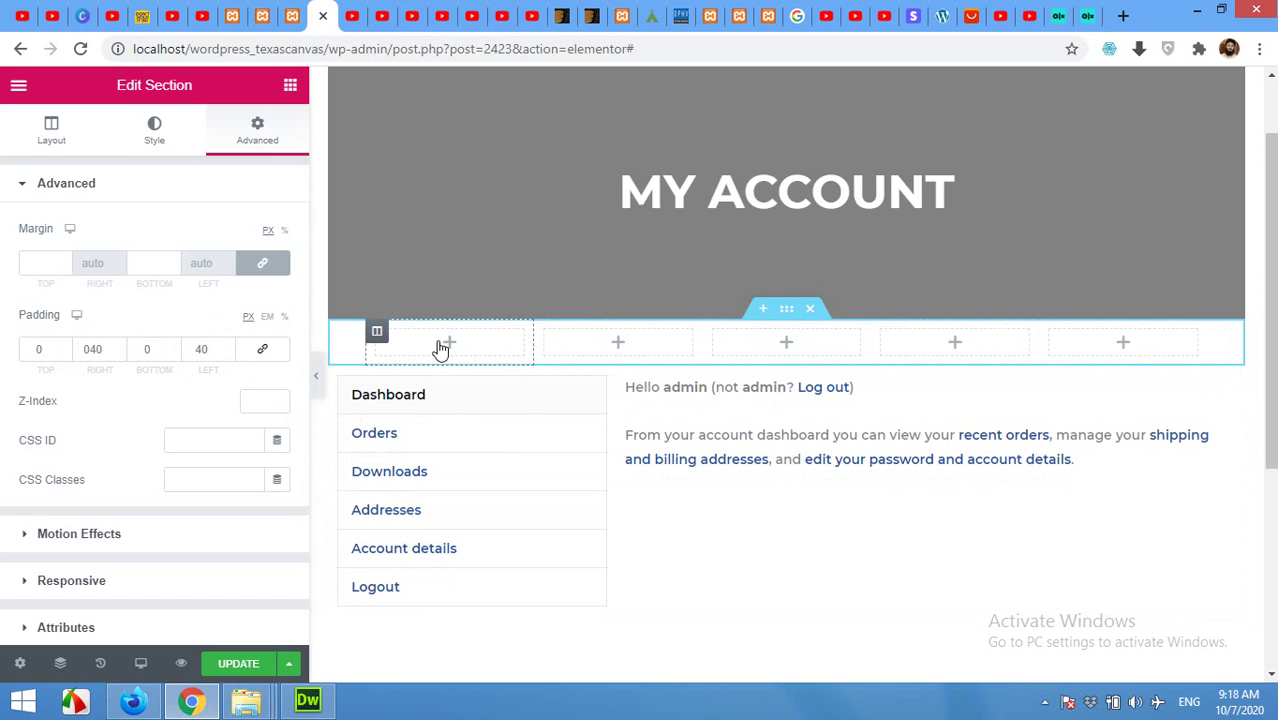
pyautogui.click(456, 348)
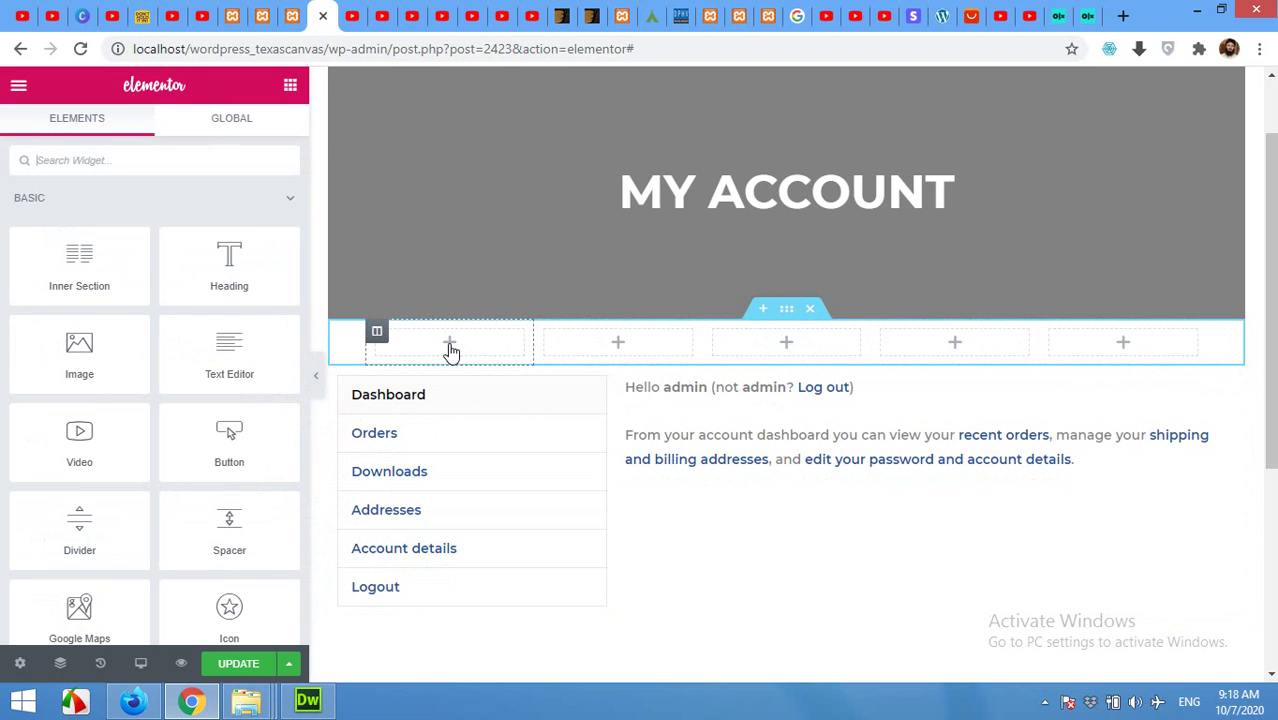
pyautogui.moveTo(236, 262); pyautogui.dragTo(457, 344)
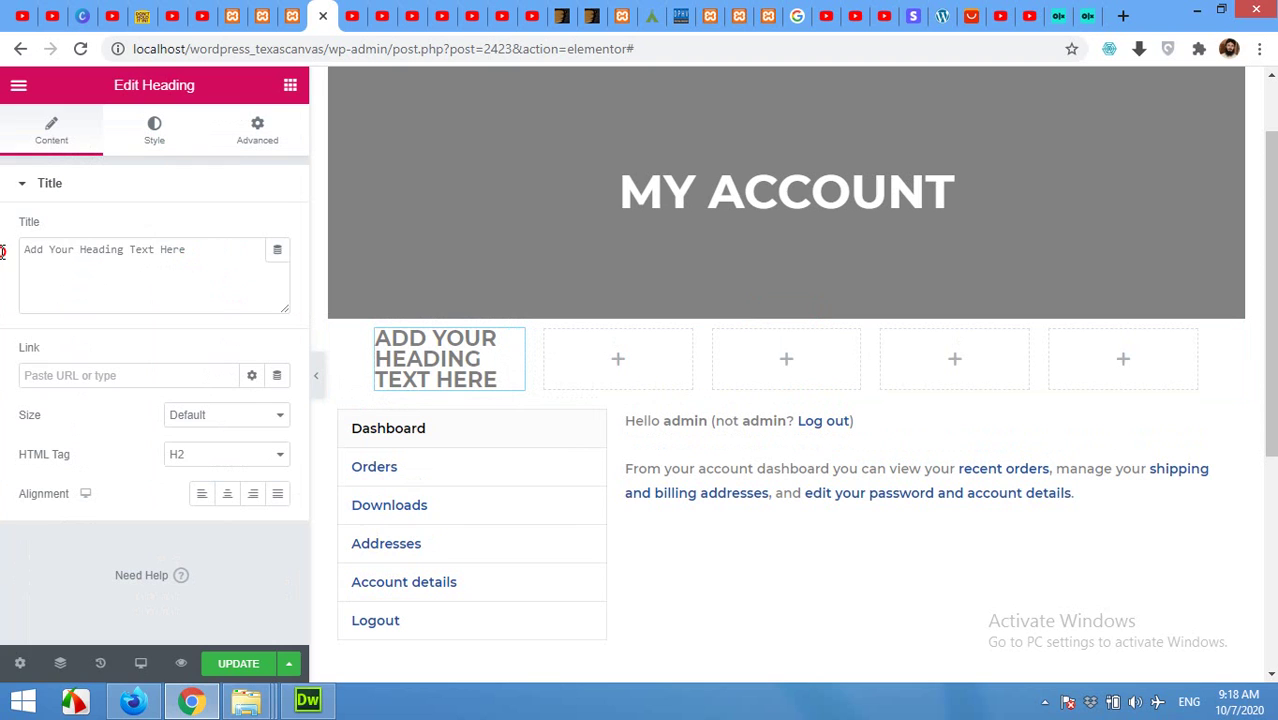
pyautogui.tripleClick(51, 265)
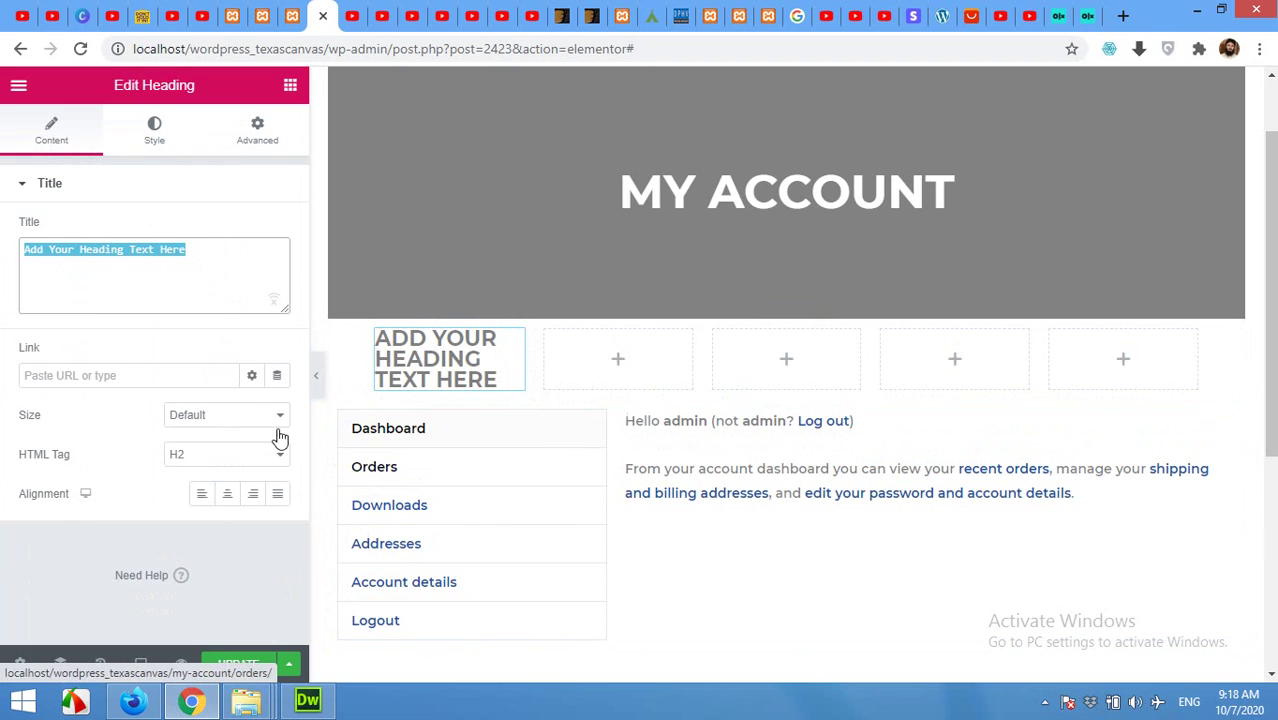
pyautogui.write('Orders')
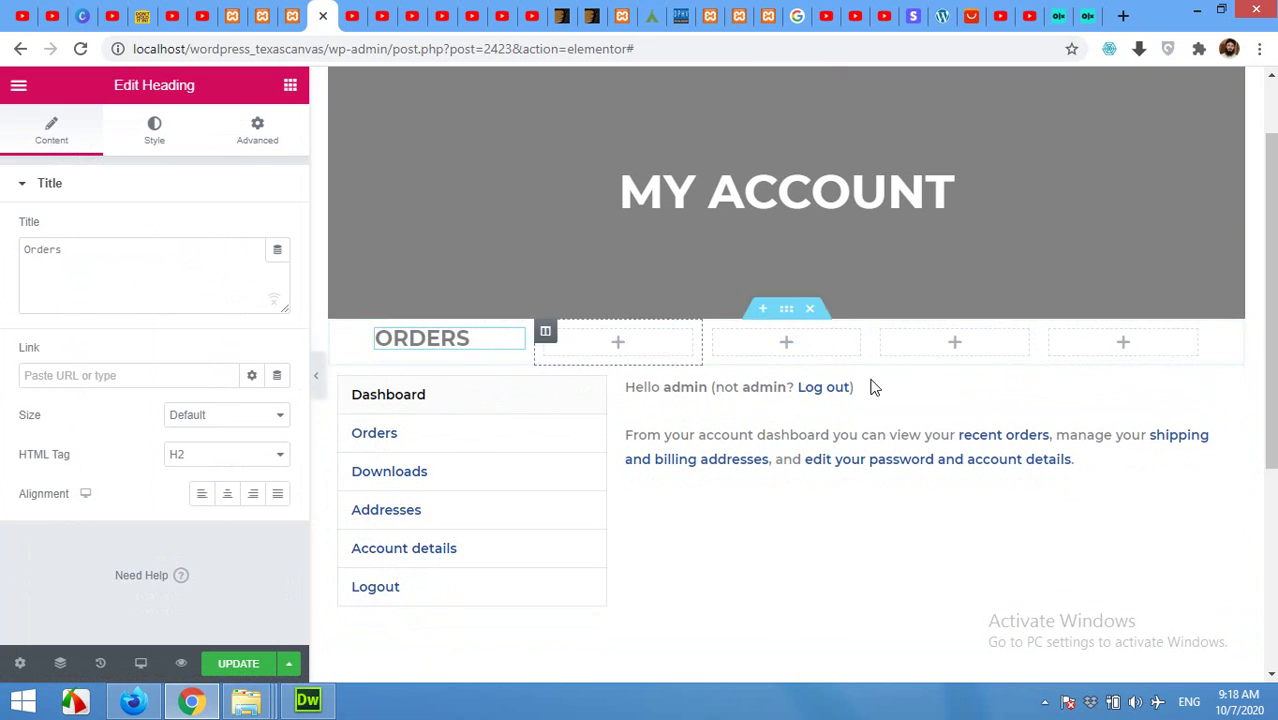
pyautogui.click(86, 254)
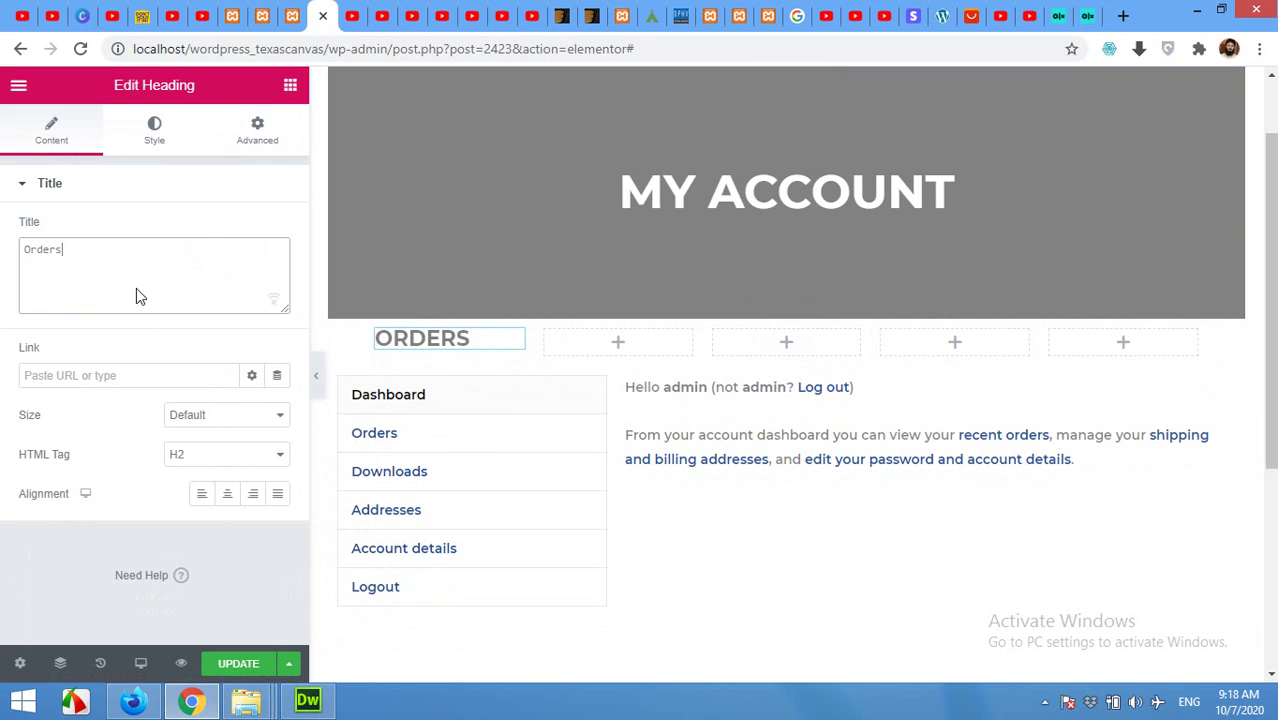
# Step: Centre the Orders heading and set its HTML tag to H5
pyautogui.click(227, 493)
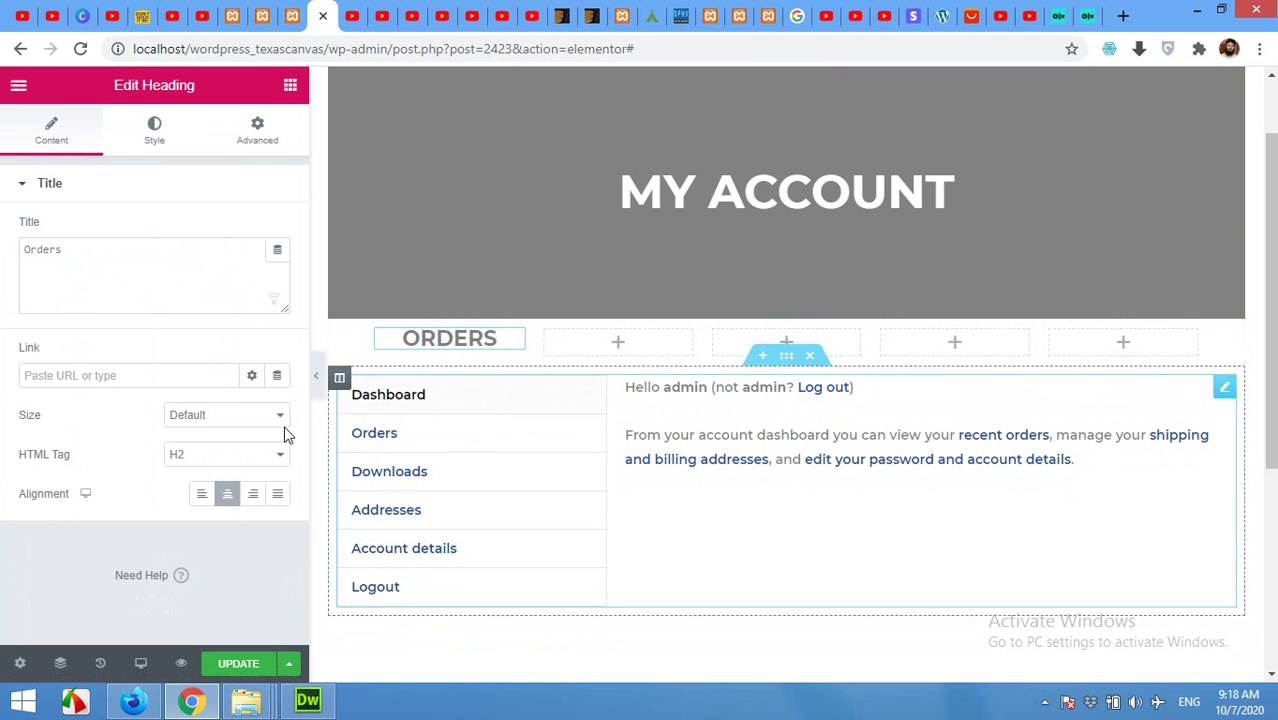
pyautogui.click(225, 454)
pyautogui.click(214, 588)
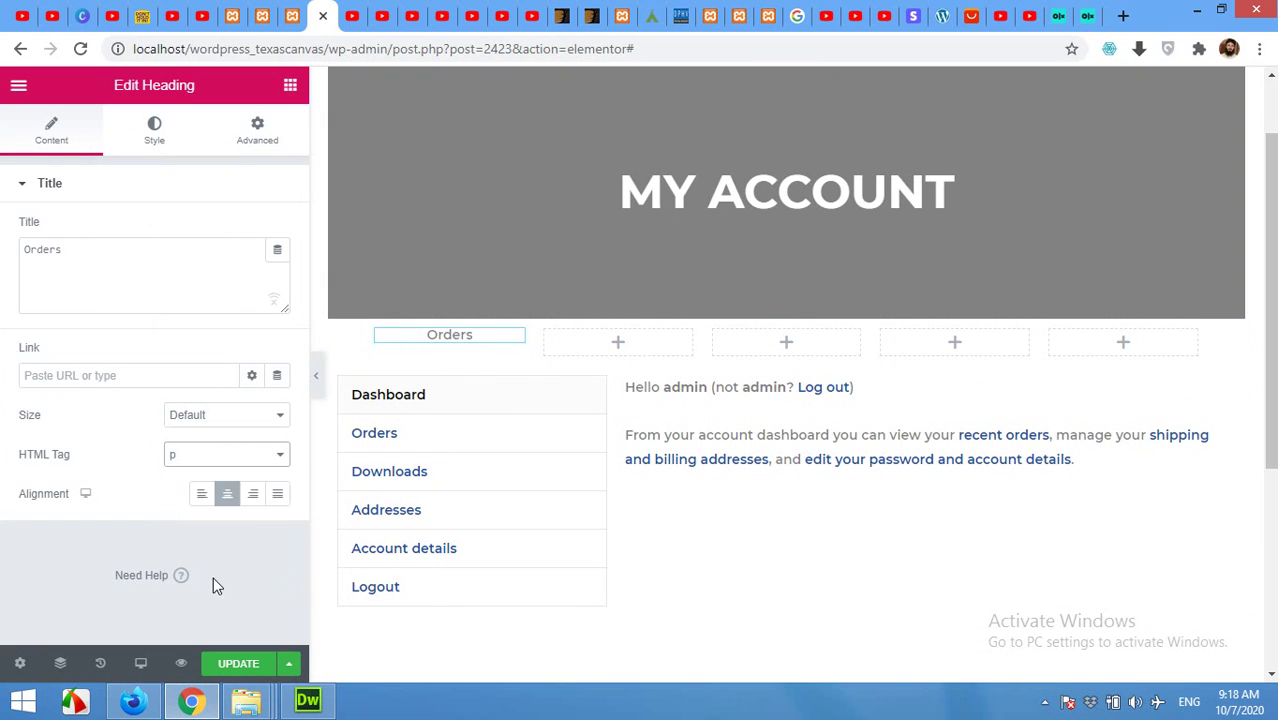
pyautogui.click(222, 458)
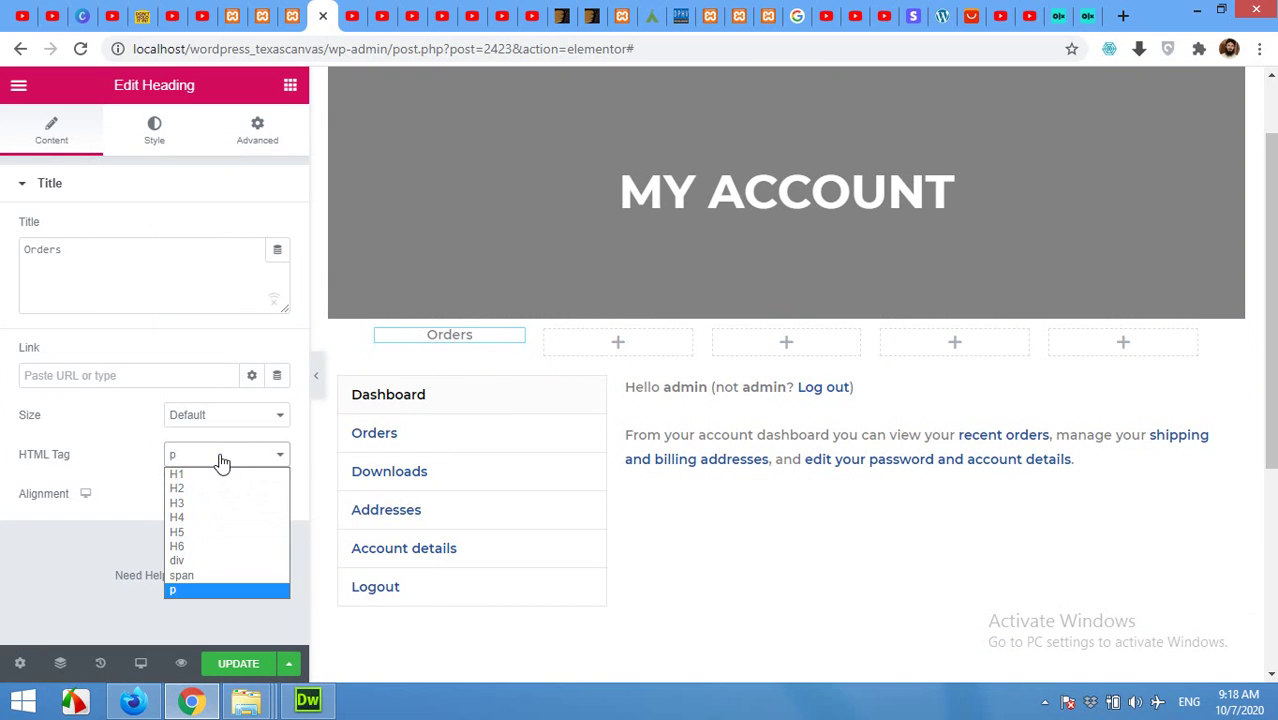
pyautogui.click(221, 460)
pyautogui.click(220, 462)
pyautogui.click(200, 546)
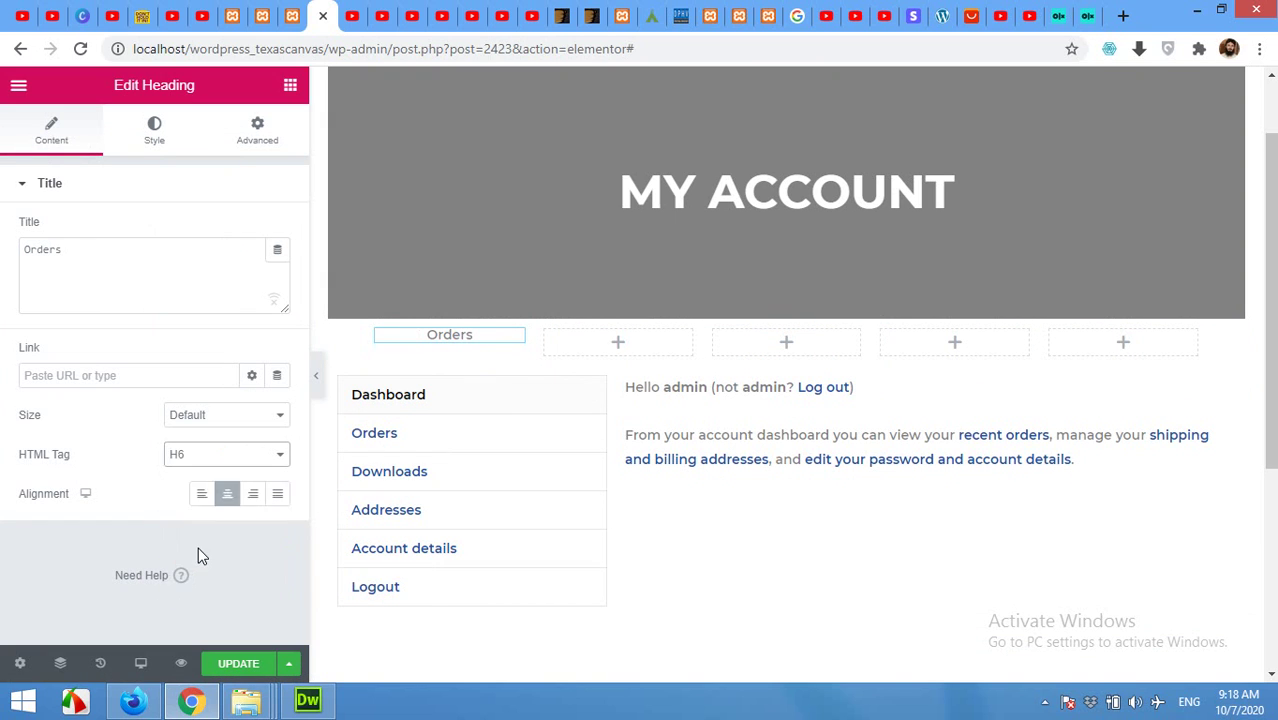
pyautogui.click(203, 457)
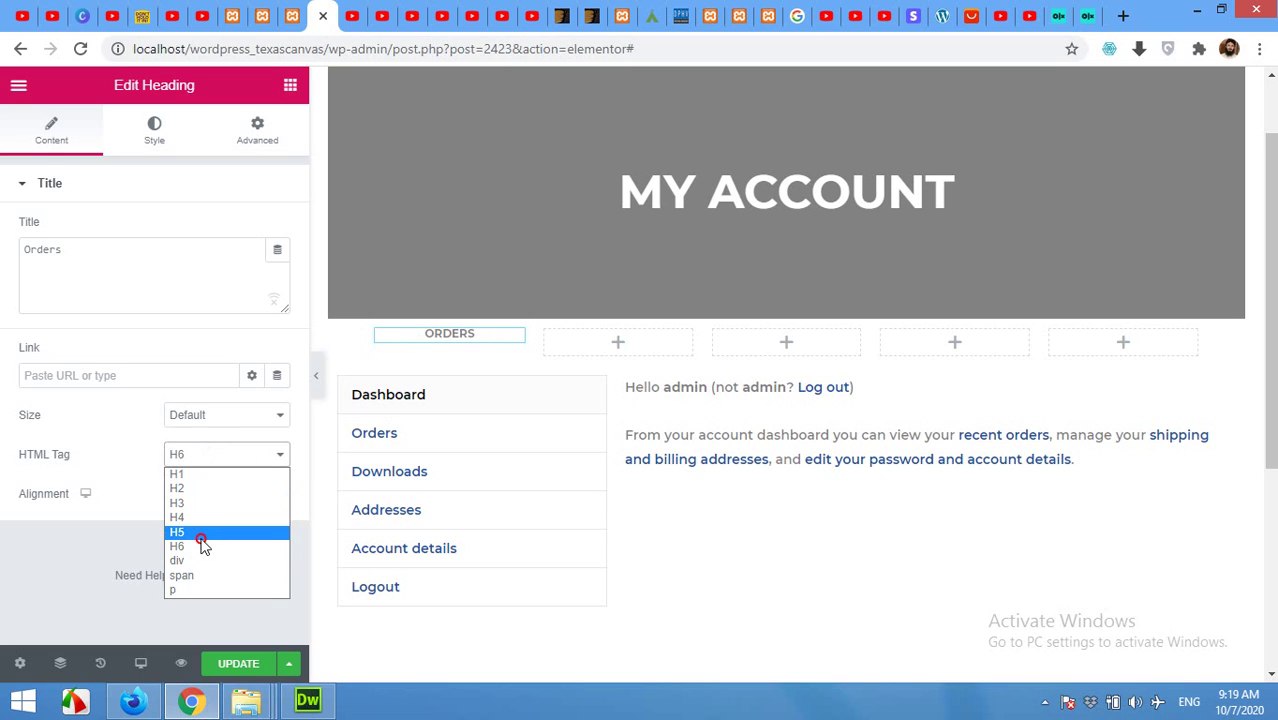
pyautogui.click(202, 540)
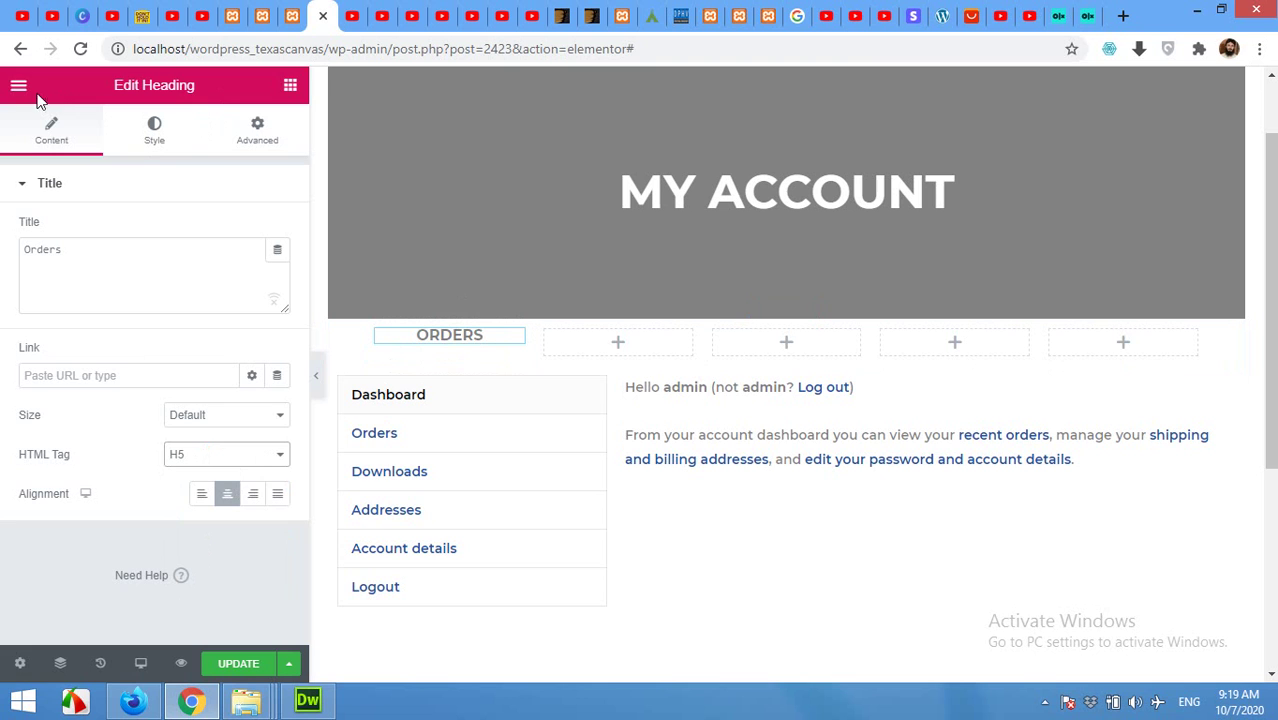
# Step: Add an Icon widget above the Orders heading and use the shopping bag icon from the icon library
pyautogui.click(290, 86)
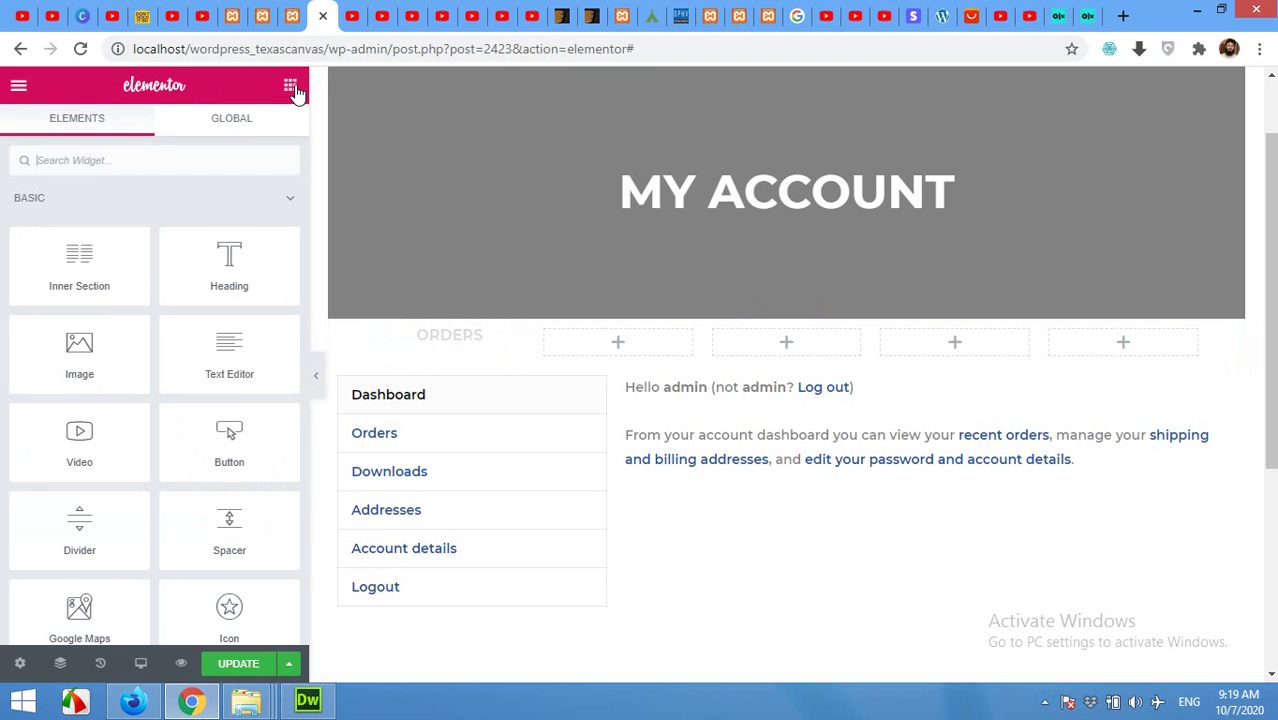
pyautogui.scroll(-2, 229, 430)
pyautogui.moveTo(232, 421); pyautogui.dragTo(442, 334)
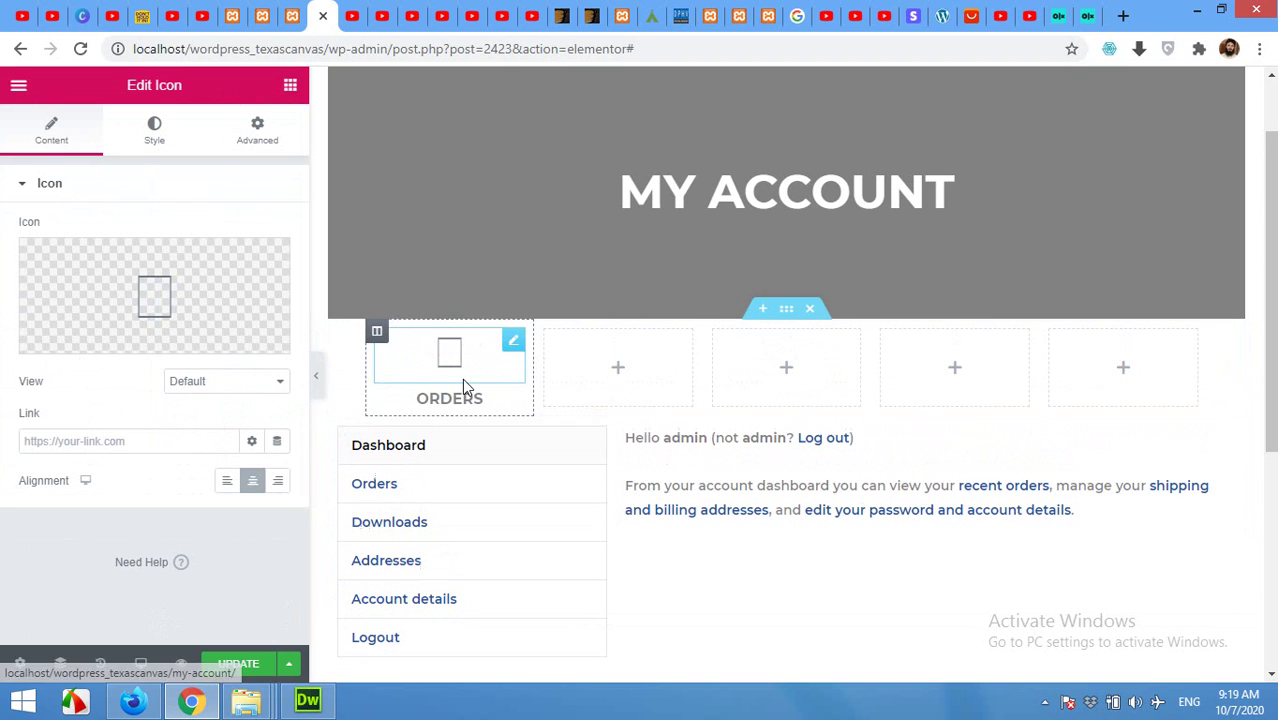
pyautogui.click(165, 296)
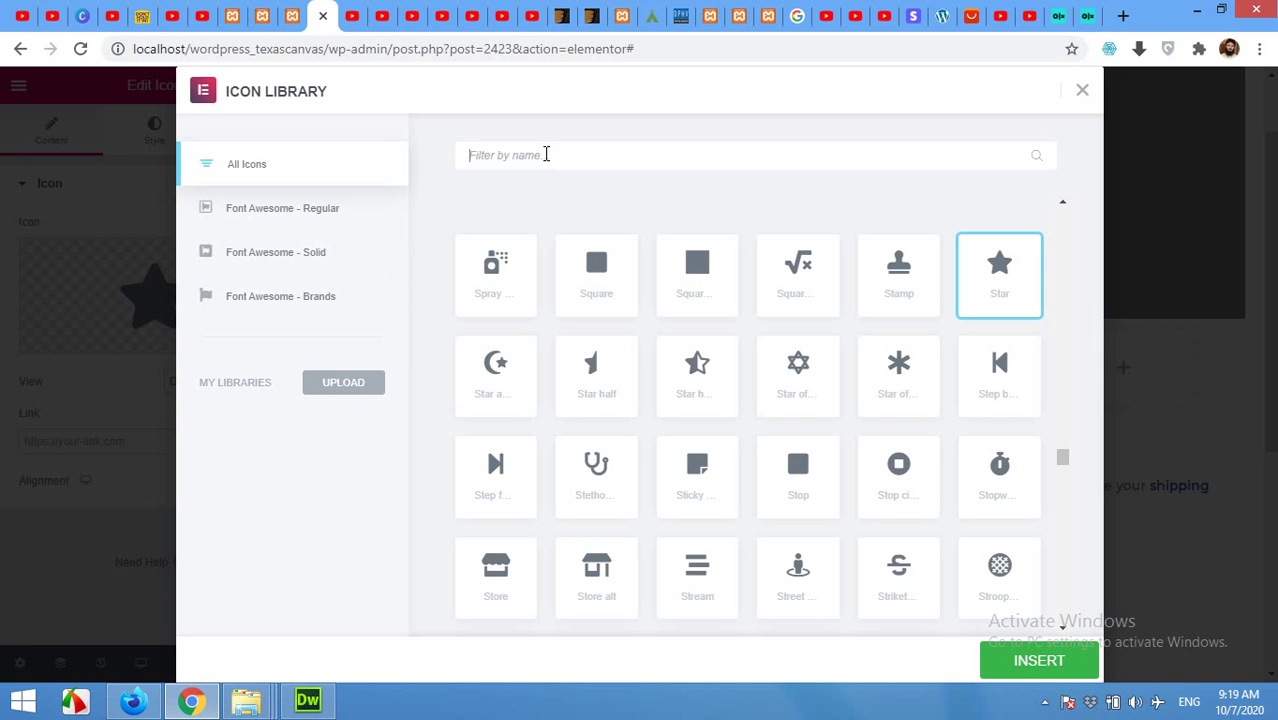
pyautogui.write('shop')
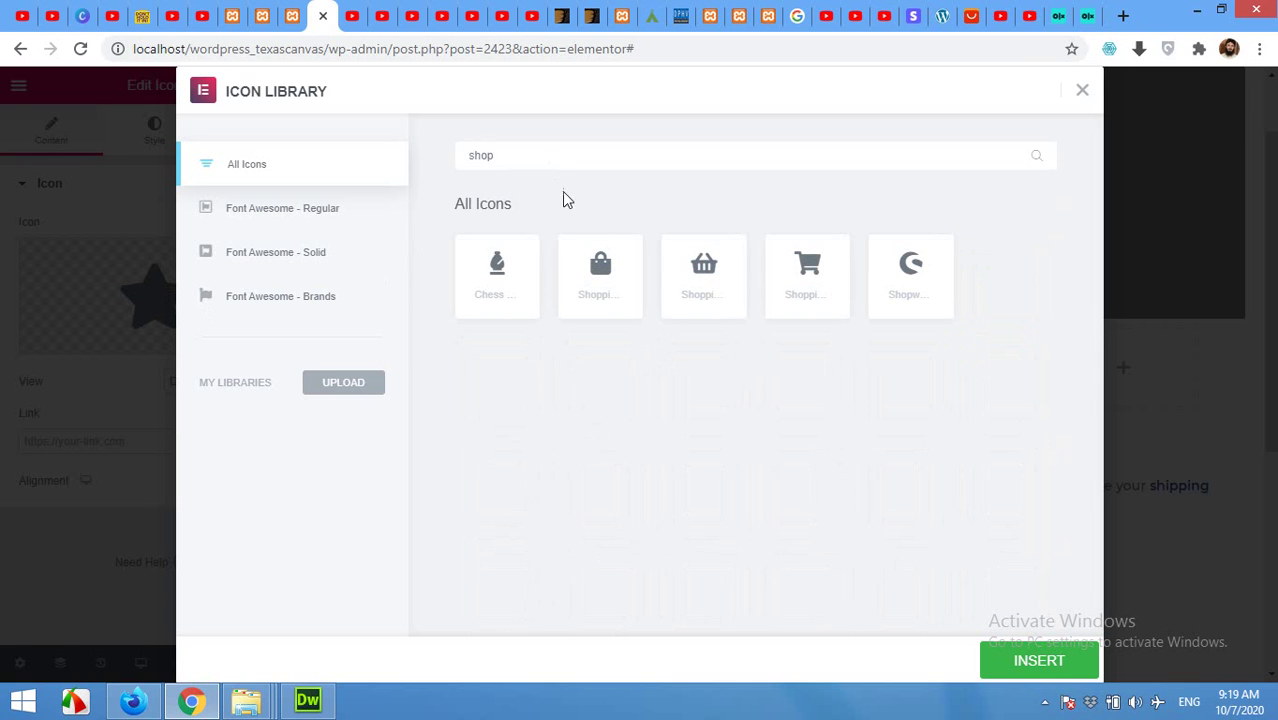
pyautogui.click(614, 283)
pyautogui.click(1028, 662)
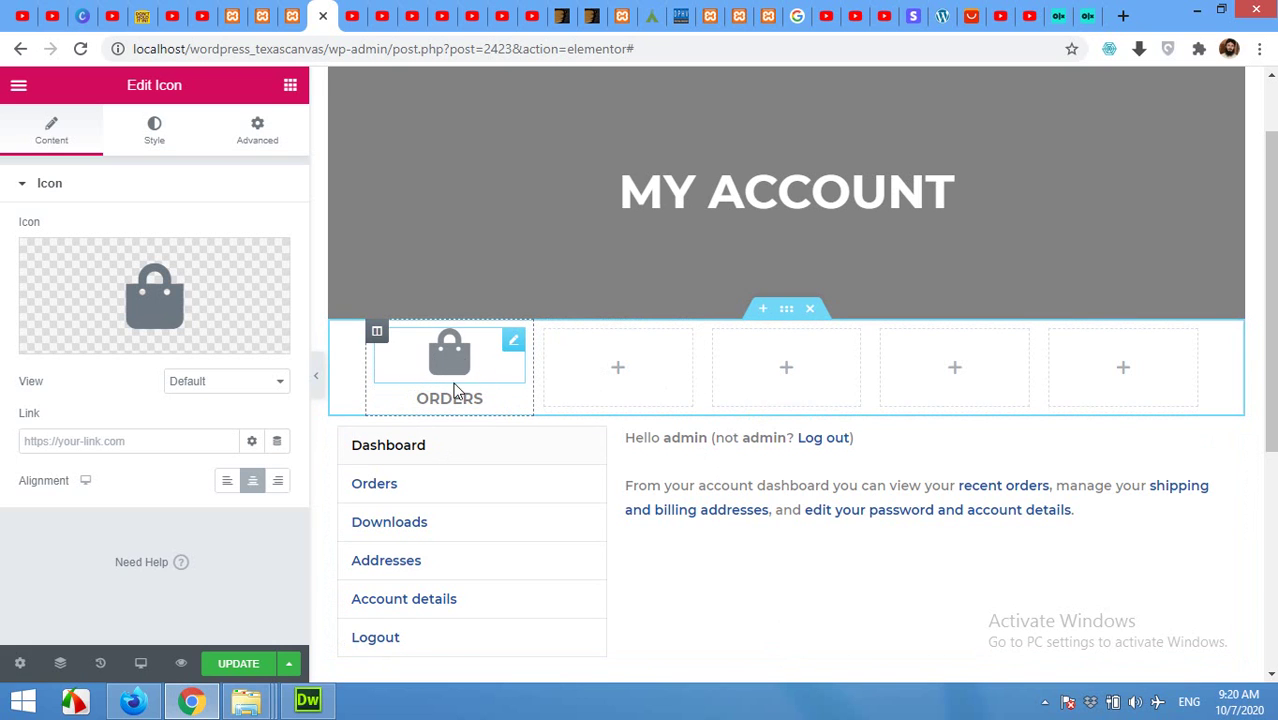
# Step: Give the Orders column a classic background in light grey, #B0B0B0
pyautogui.click(378, 333)
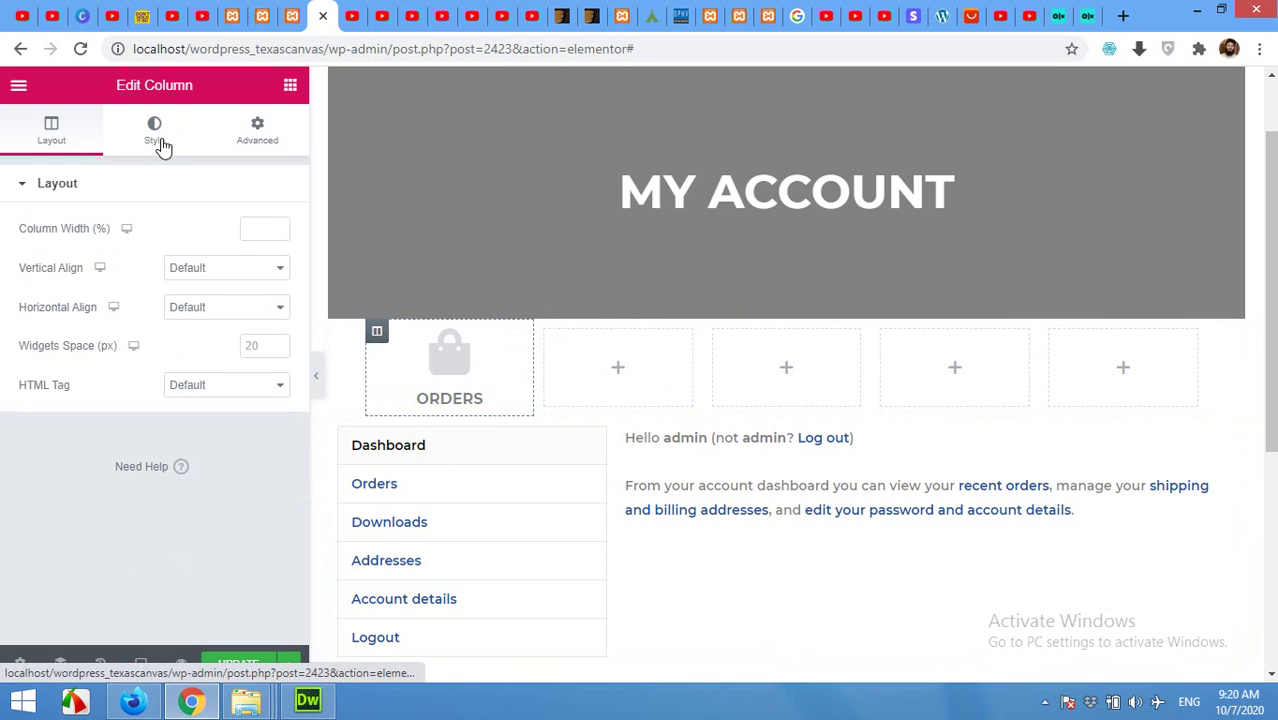
pyautogui.click(553, 590)
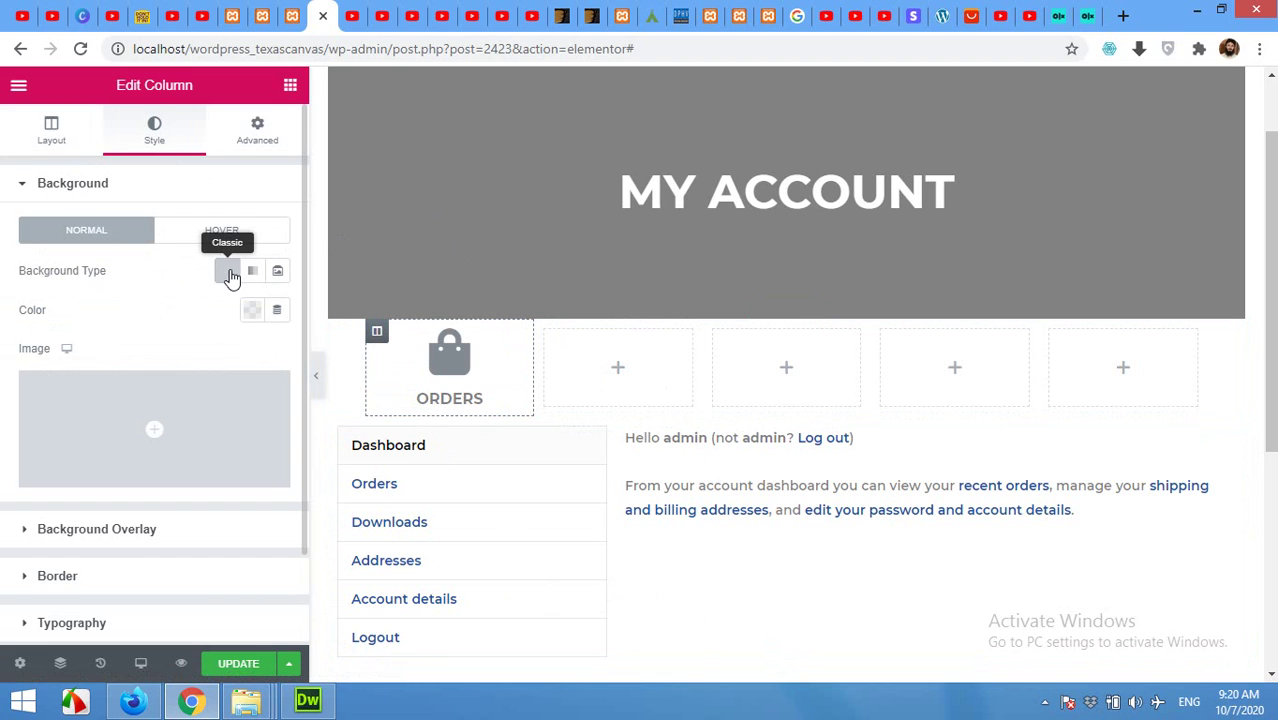
pyautogui.click(252, 312)
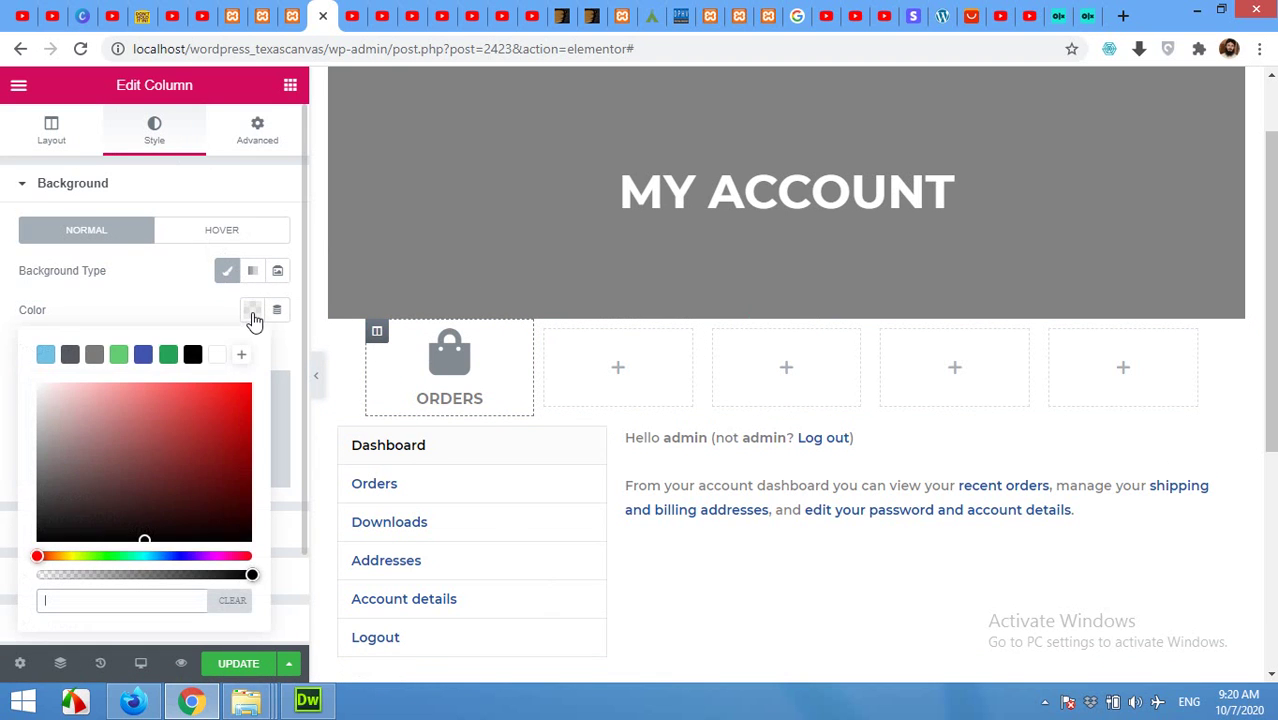
pyautogui.moveTo(47, 460); pyautogui.dragTo(35, 447)
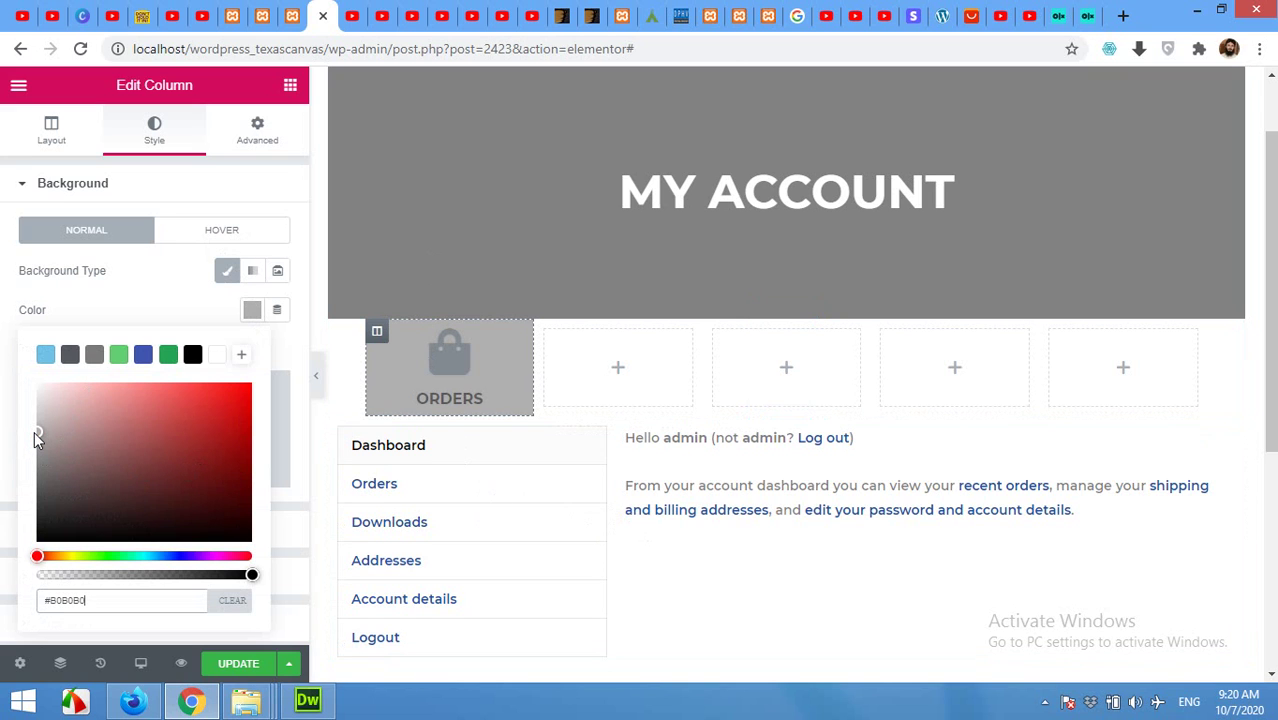
# Step: Set the primary colour of the shopping bag icon to white, #FFFFFF
pyautogui.click(461, 358)
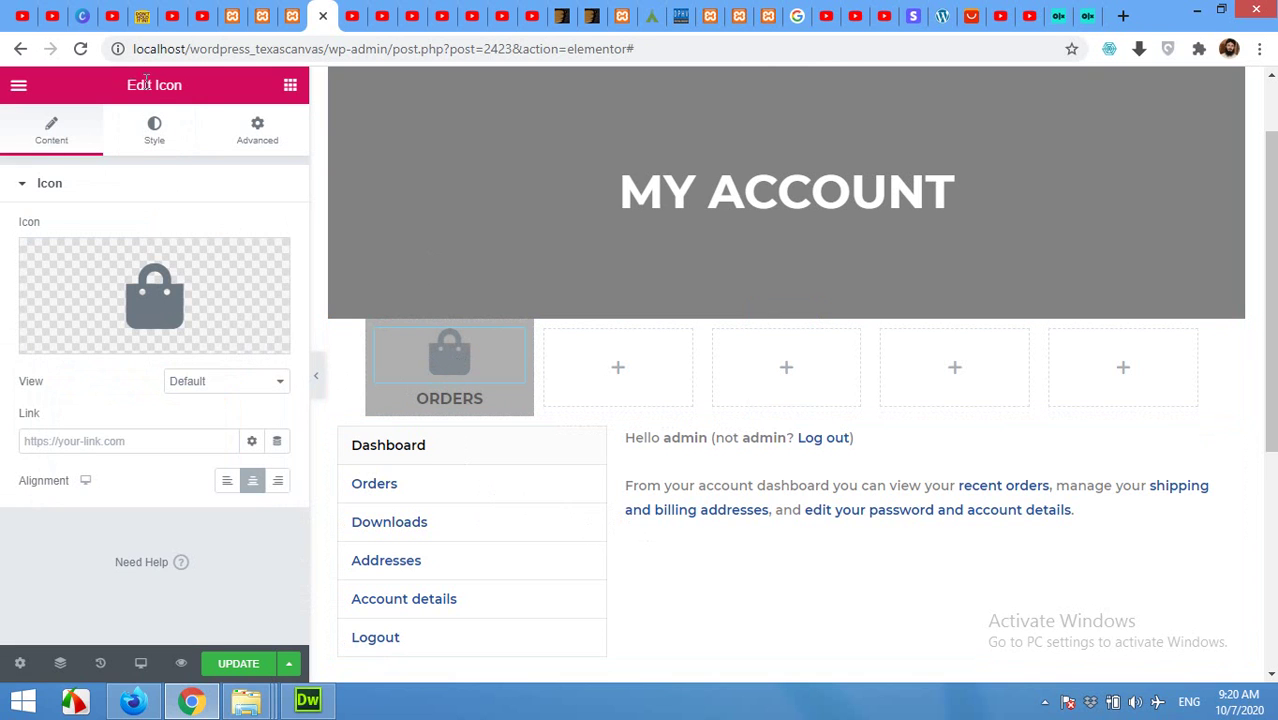
pyautogui.click(160, 136)
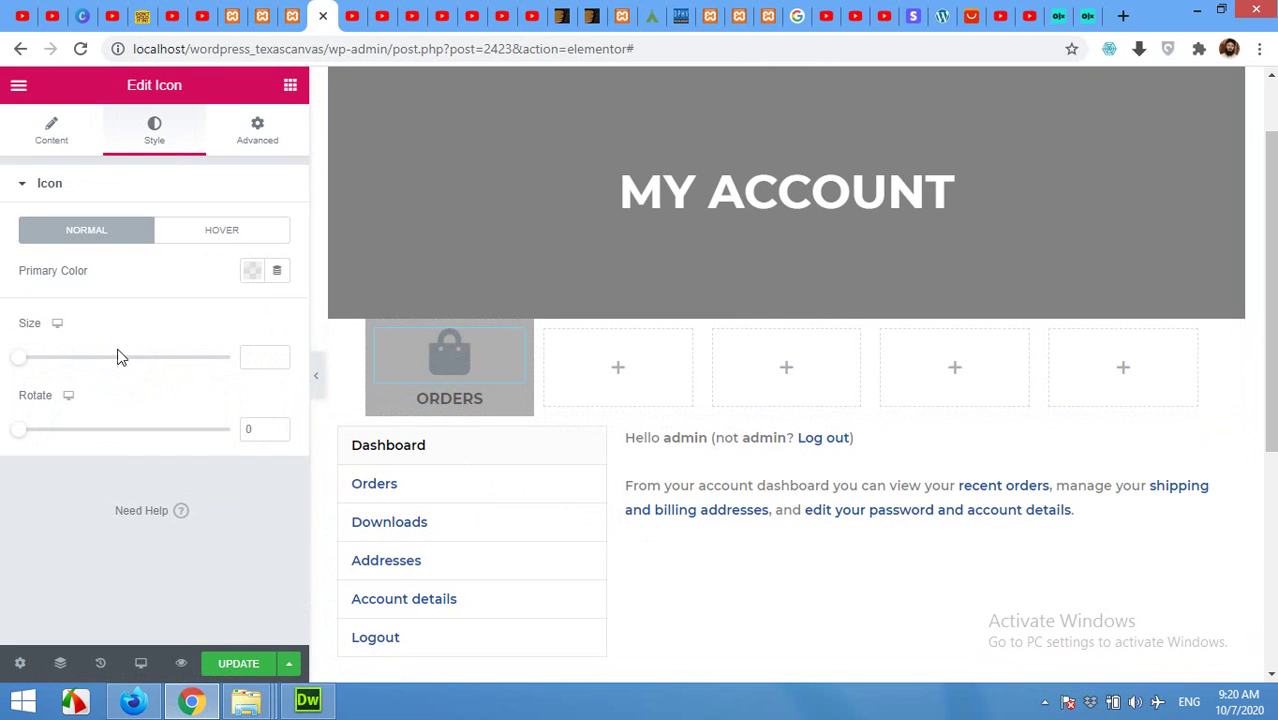
pyautogui.click(249, 275)
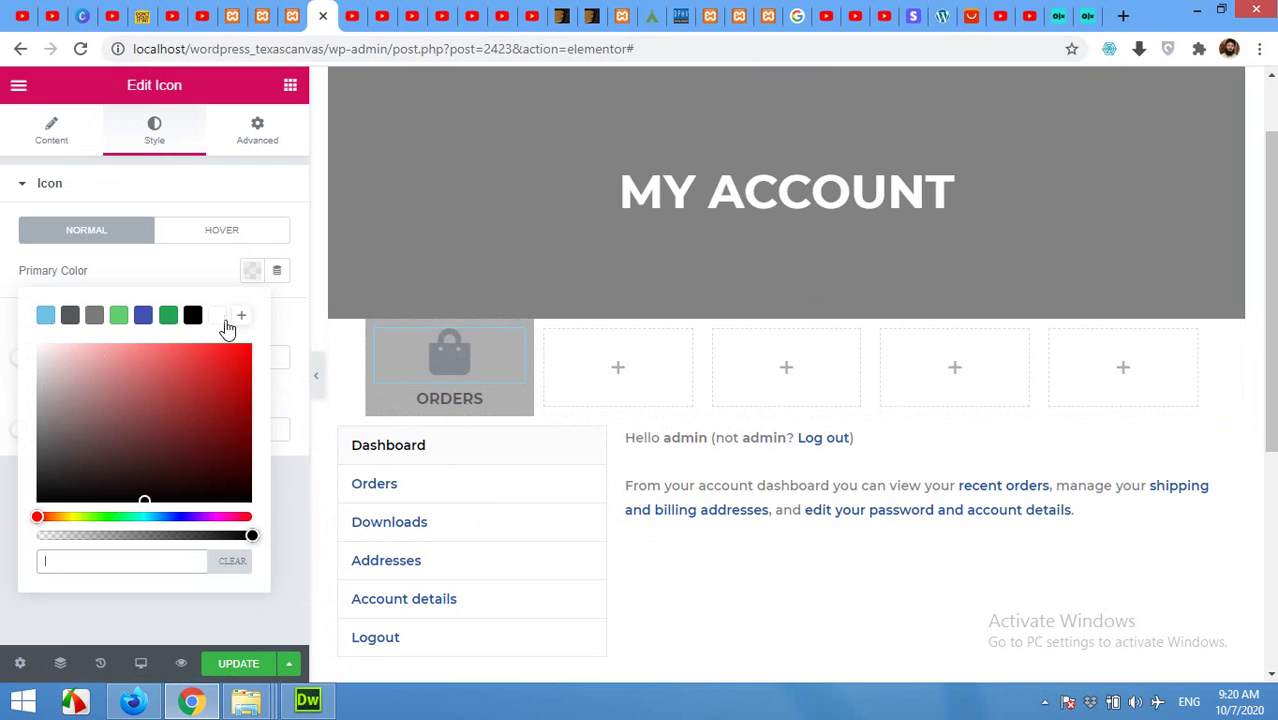
pyautogui.click(219, 317)
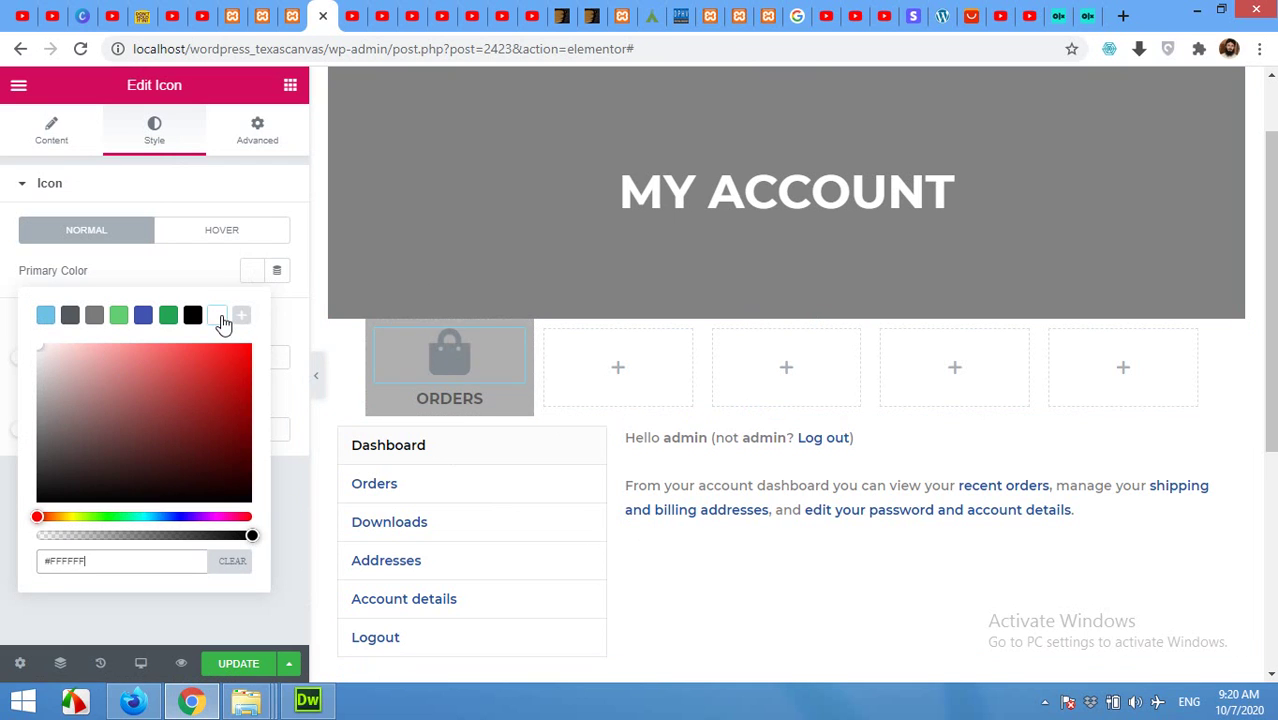
# Step: Set the text colour of the Orders heading to white, #FFFFFF
pyautogui.click(449, 398)
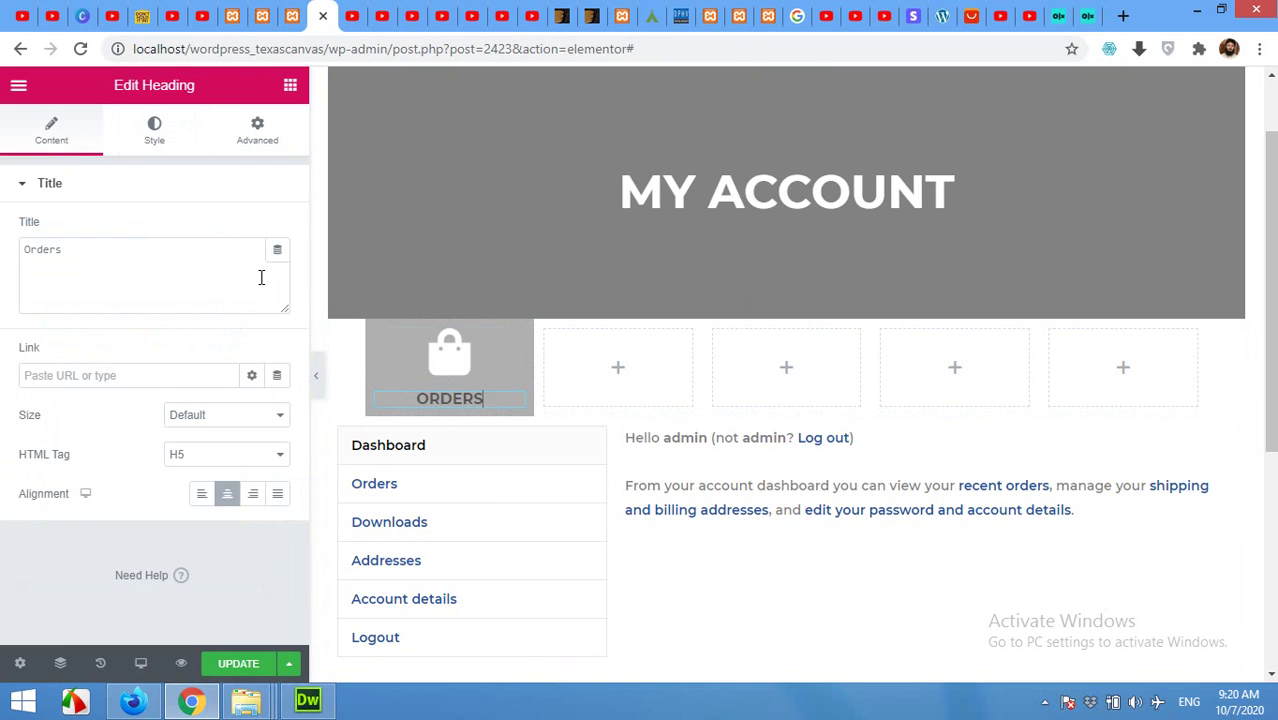
pyautogui.click(154, 130)
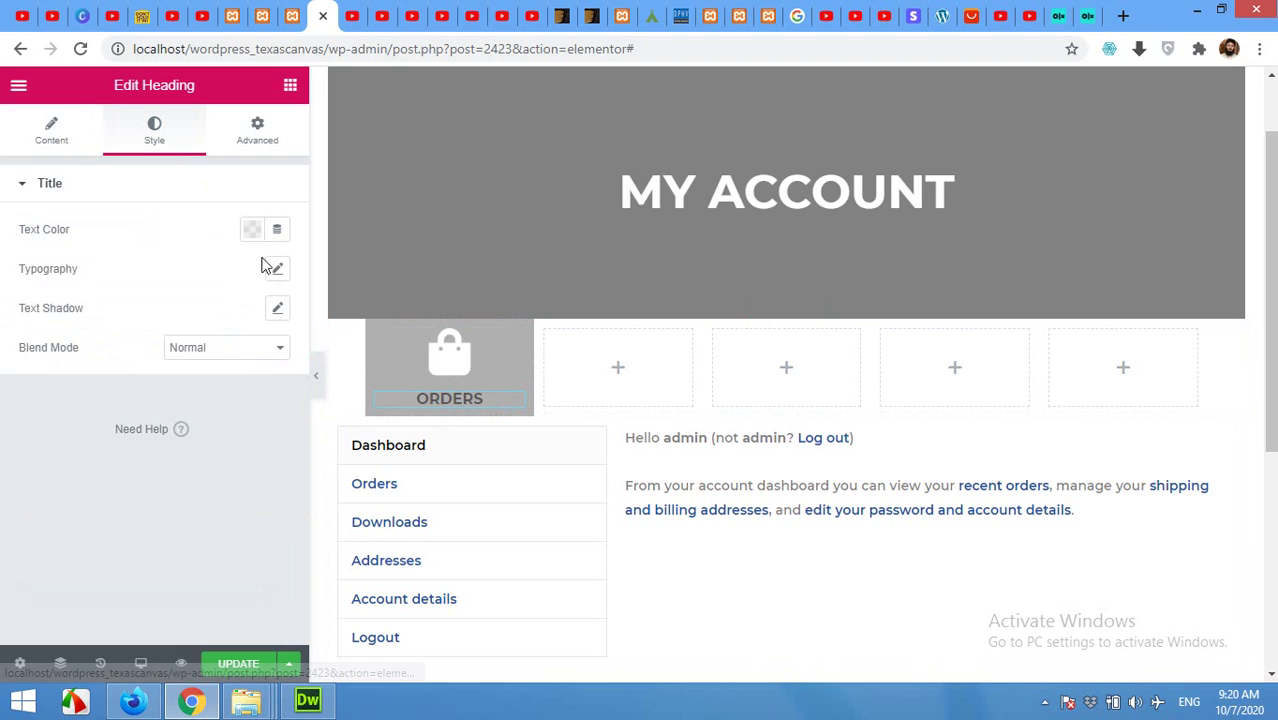
pyautogui.click(252, 229)
pyautogui.moveTo(39, 329); pyautogui.dragTo(20, 286)
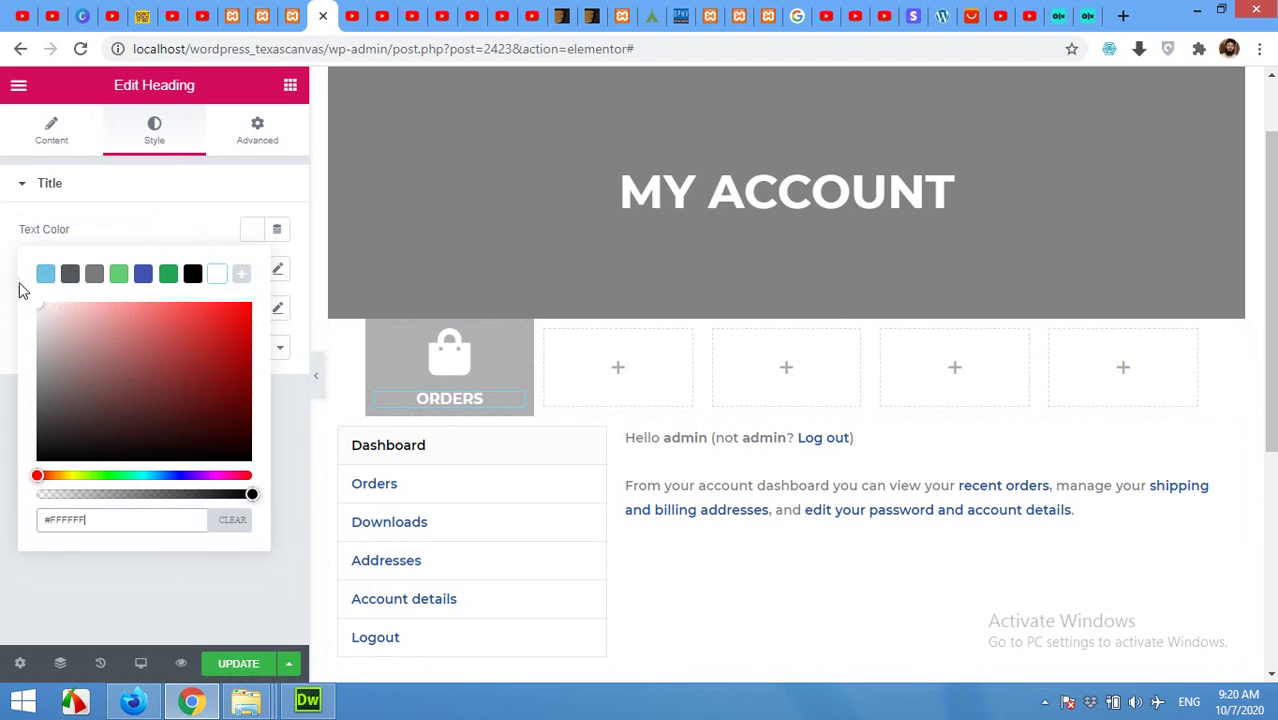
# Step: Set the Orders column's margin to 10 px on all four sides
pyautogui.click(450, 355)
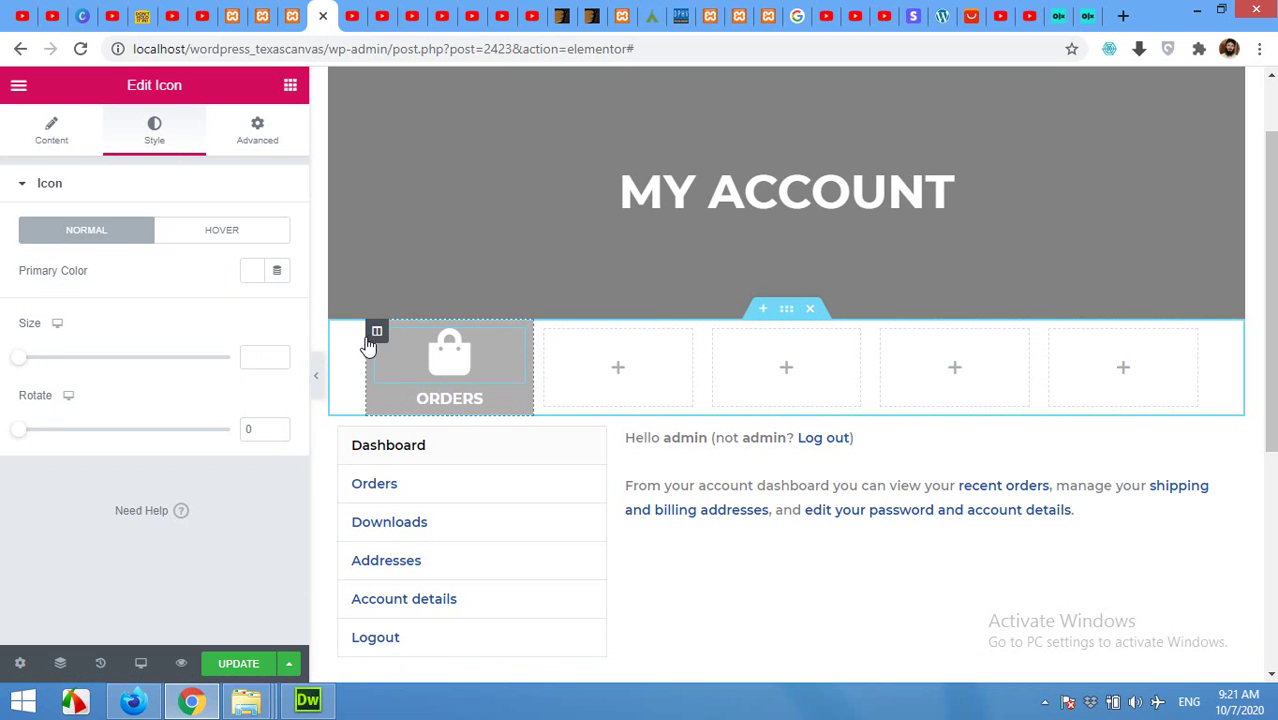
pyautogui.click(377, 334)
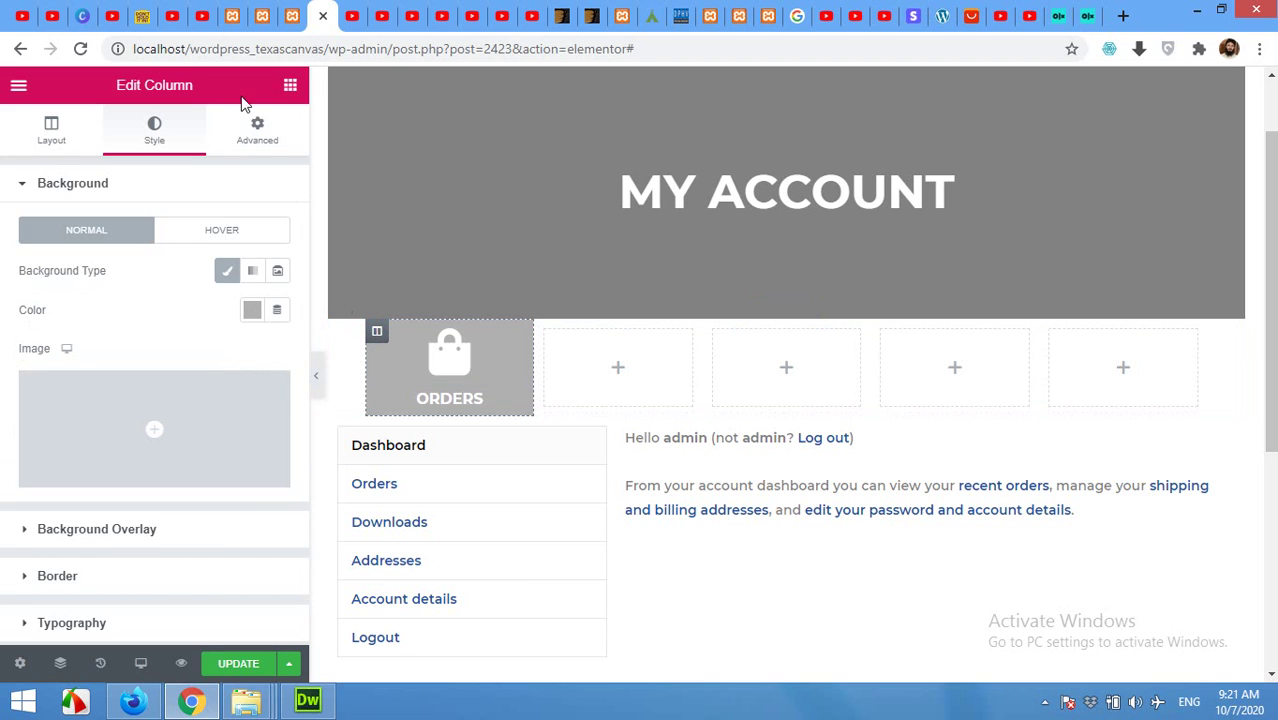
pyautogui.click(255, 133)
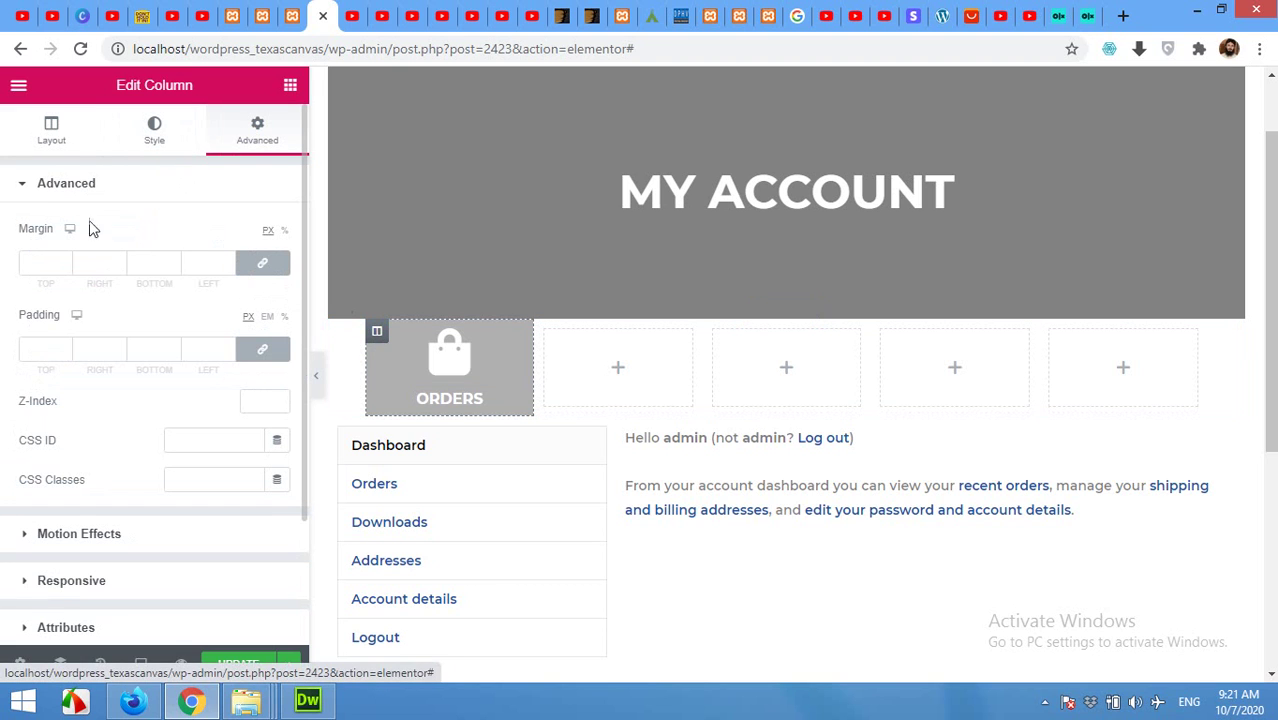
pyautogui.click(63, 260)
pyautogui.click(63, 260)
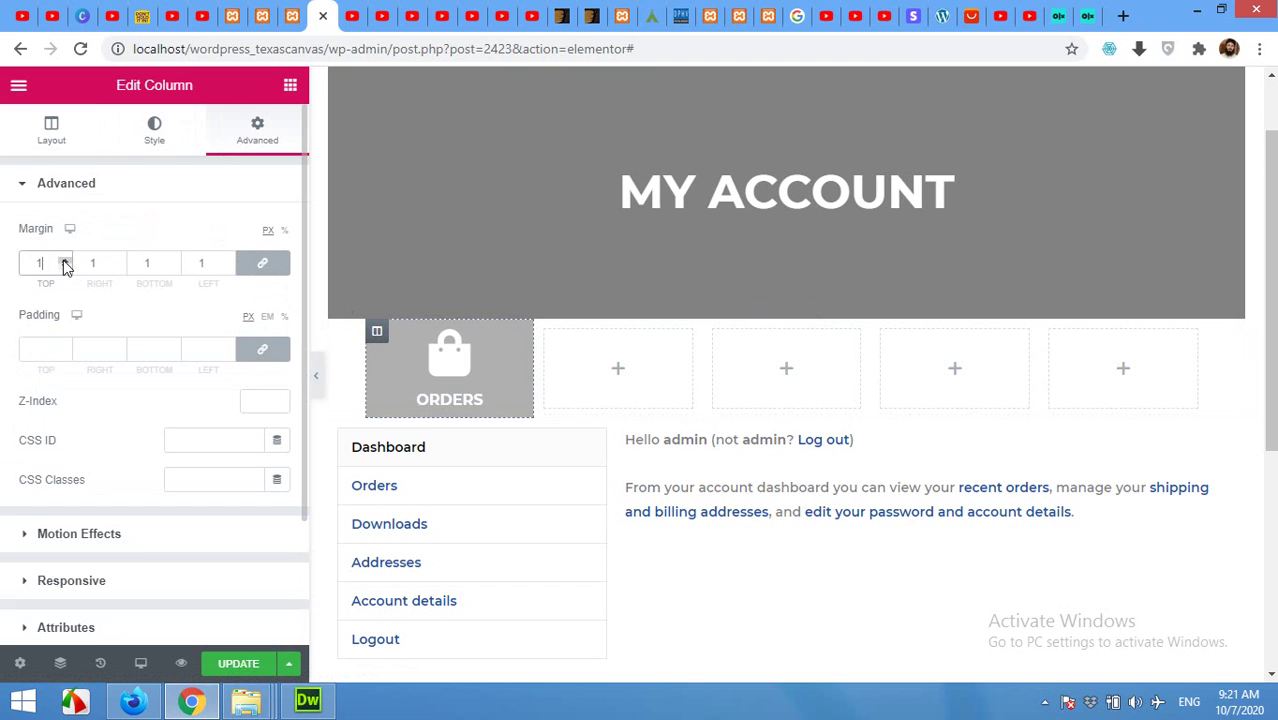
pyautogui.click(63, 260)
pyautogui.click(63, 260)
pyautogui.click(63, 260)
pyautogui.click(63, 260)
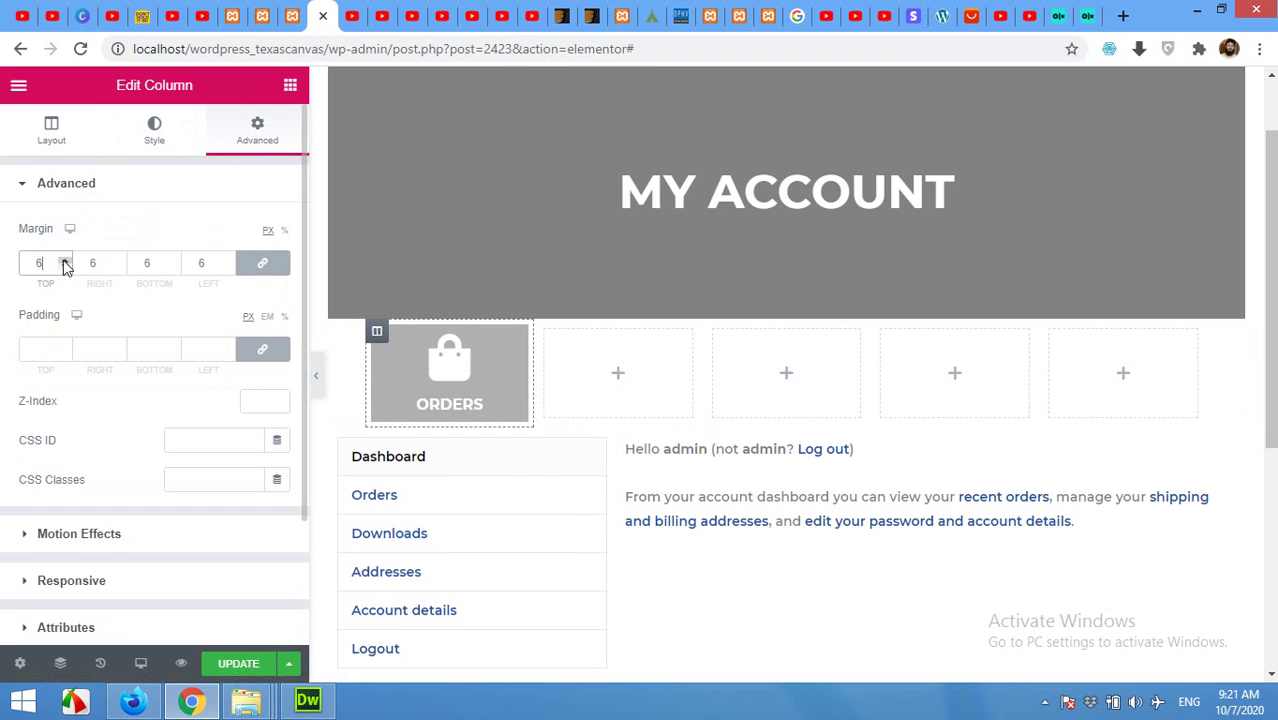
pyautogui.click(63, 260)
pyautogui.click(63, 260)
pyautogui.click(63, 260)
pyautogui.click(63, 260)
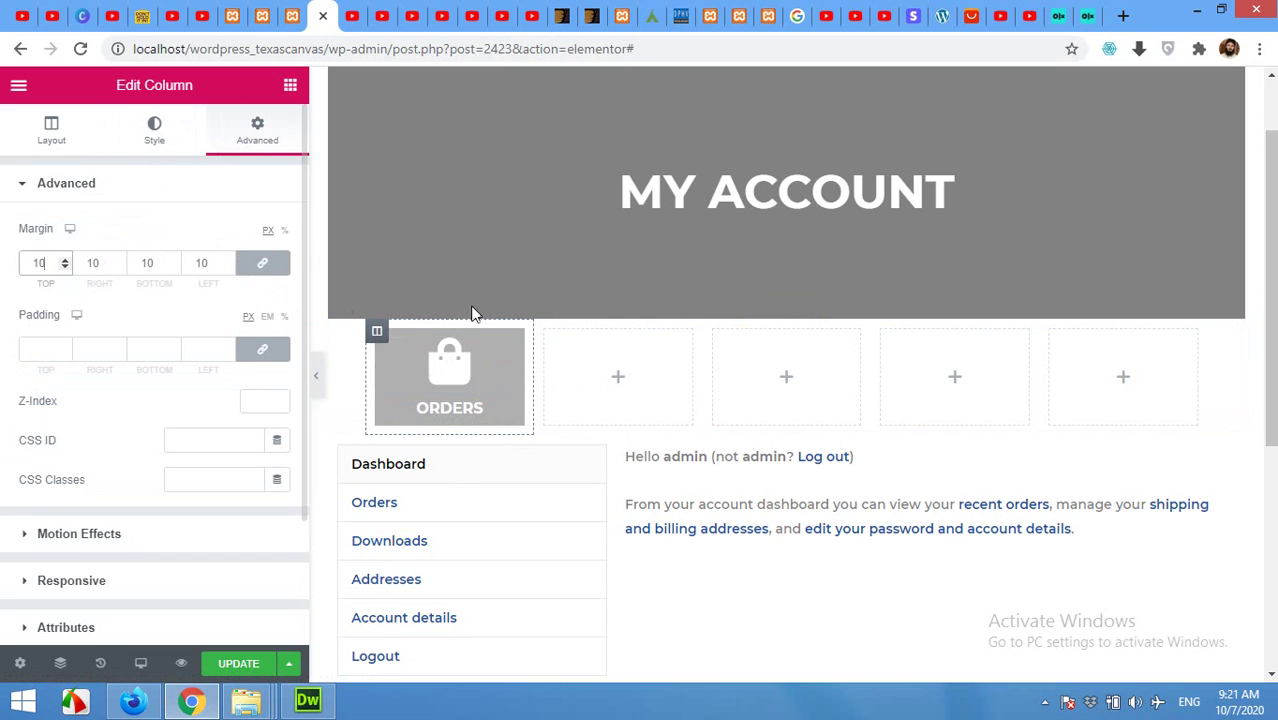
# Step: Copy the Orders link address from the published My Account 2 page and paste it as the shopping bag icon's link
pyautogui.click(447, 374)
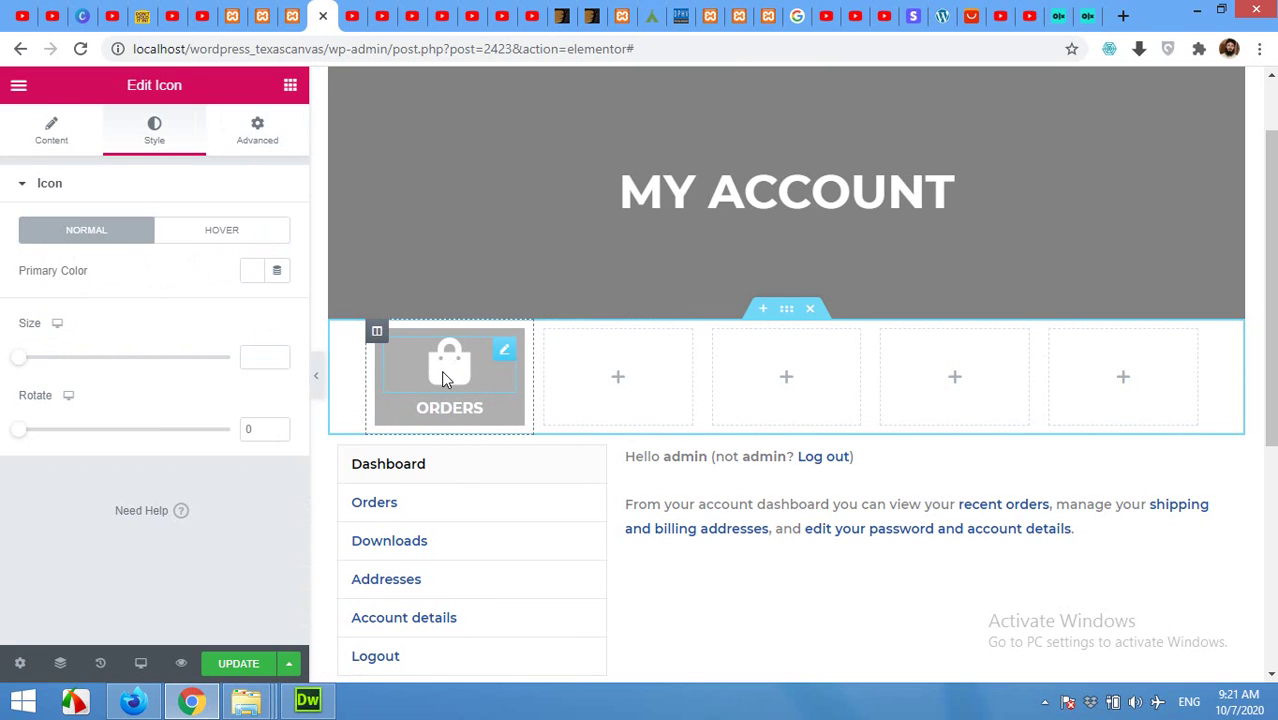
pyautogui.click(53, 128)
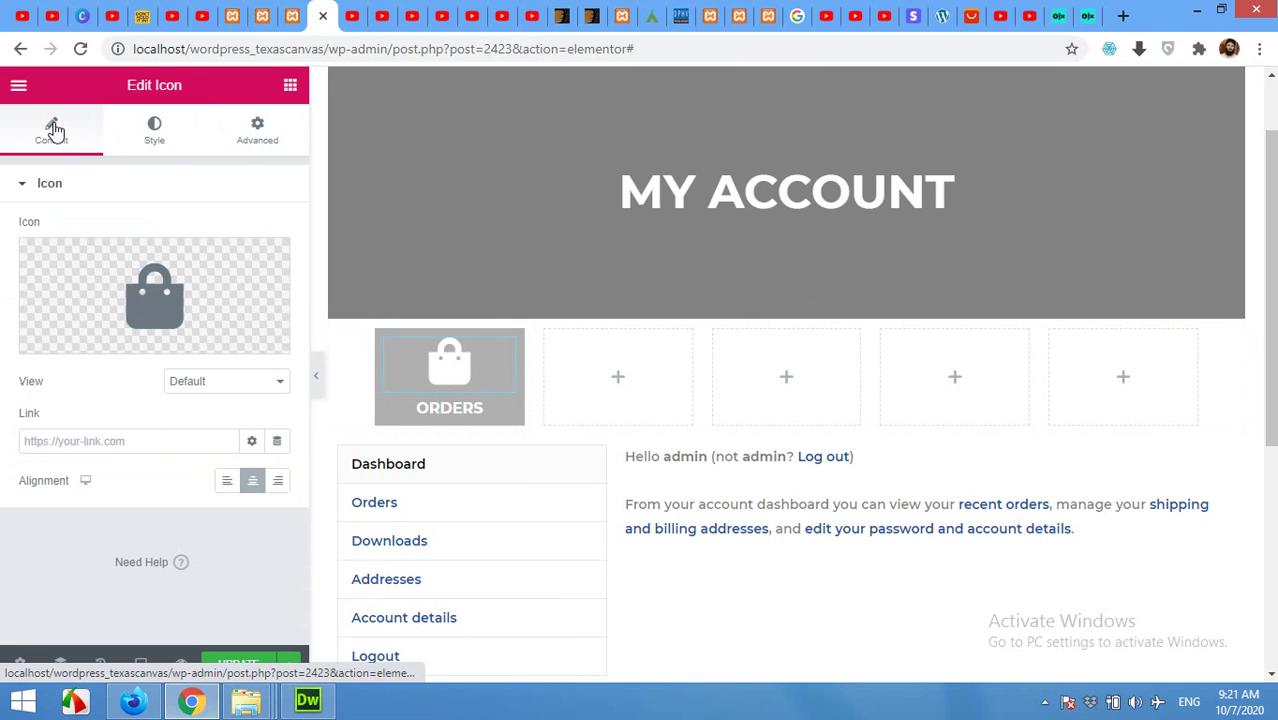
pyautogui.click(287, 14)
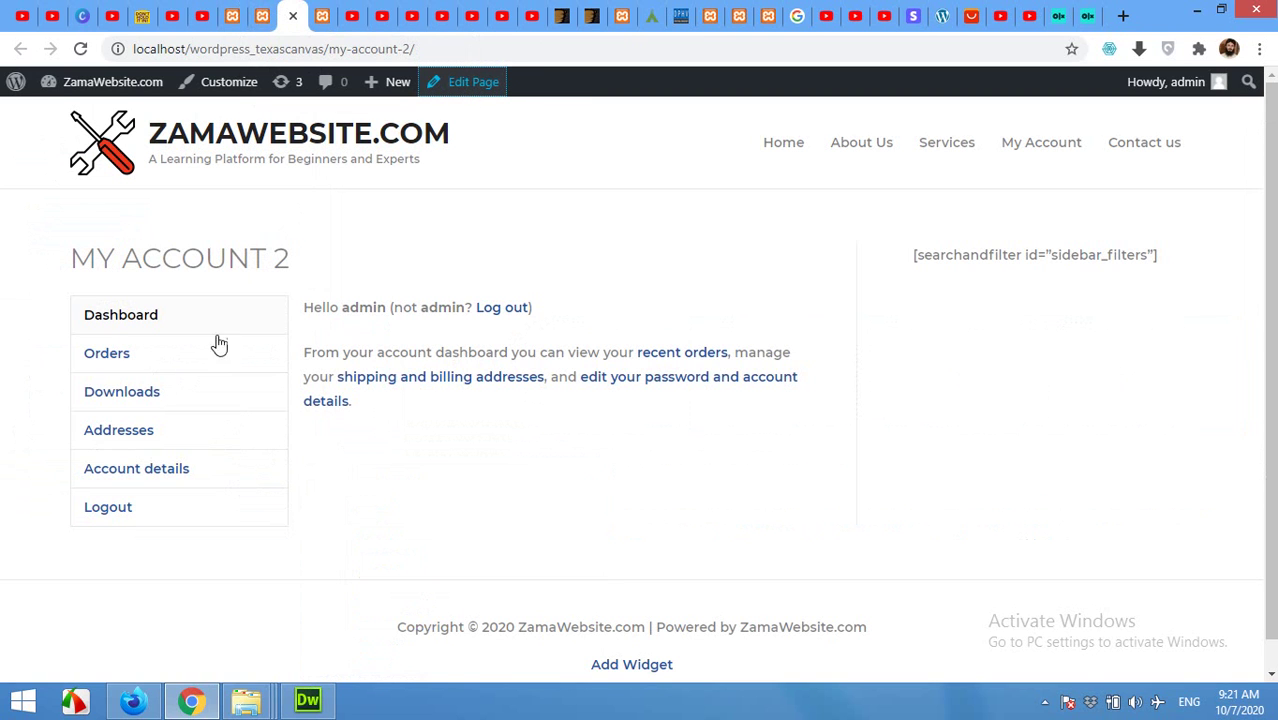
pyautogui.rightClick(118, 362)
pyautogui.click(156, 471)
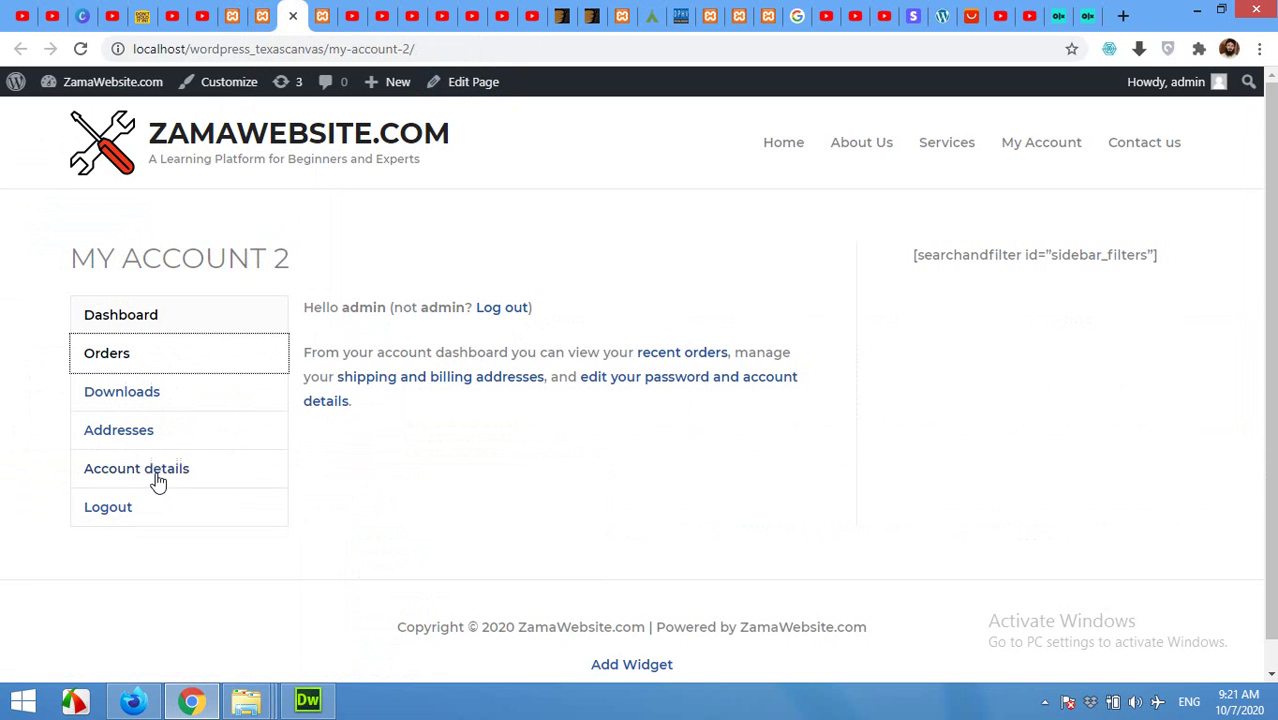
pyautogui.click(330, 18)
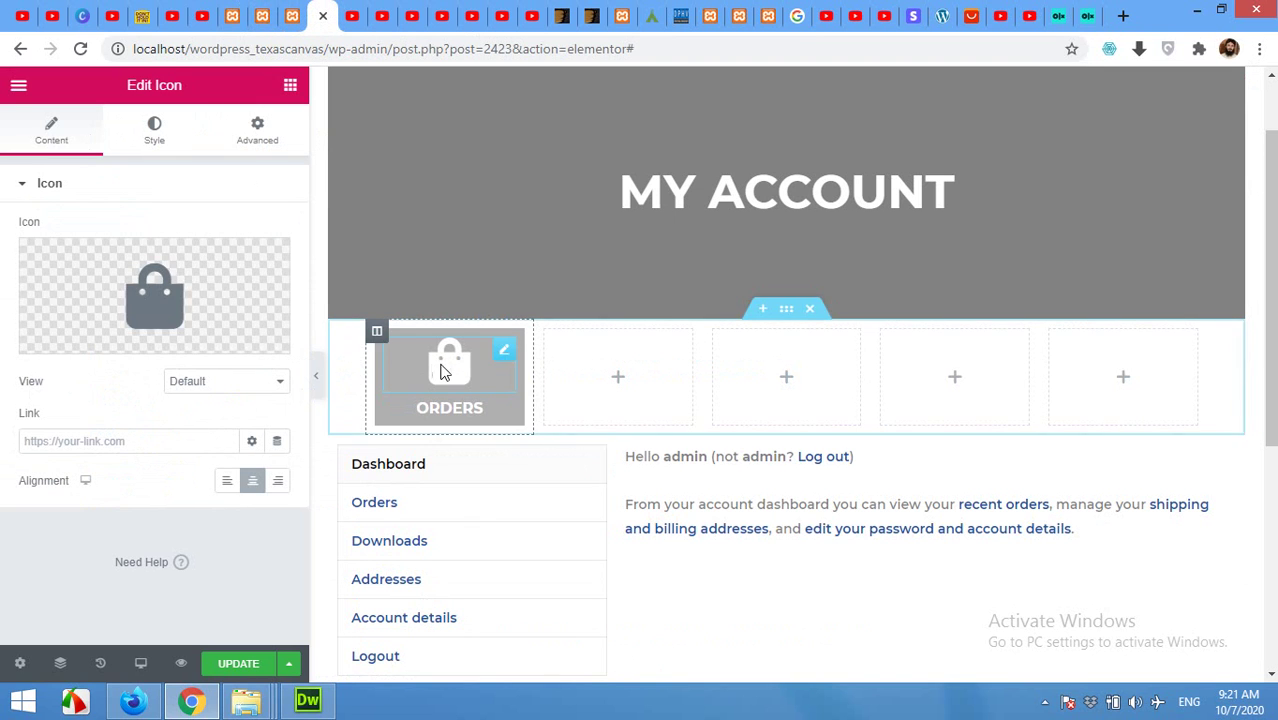
pyautogui.click(77, 442)
pyautogui.rightClick(80, 448)
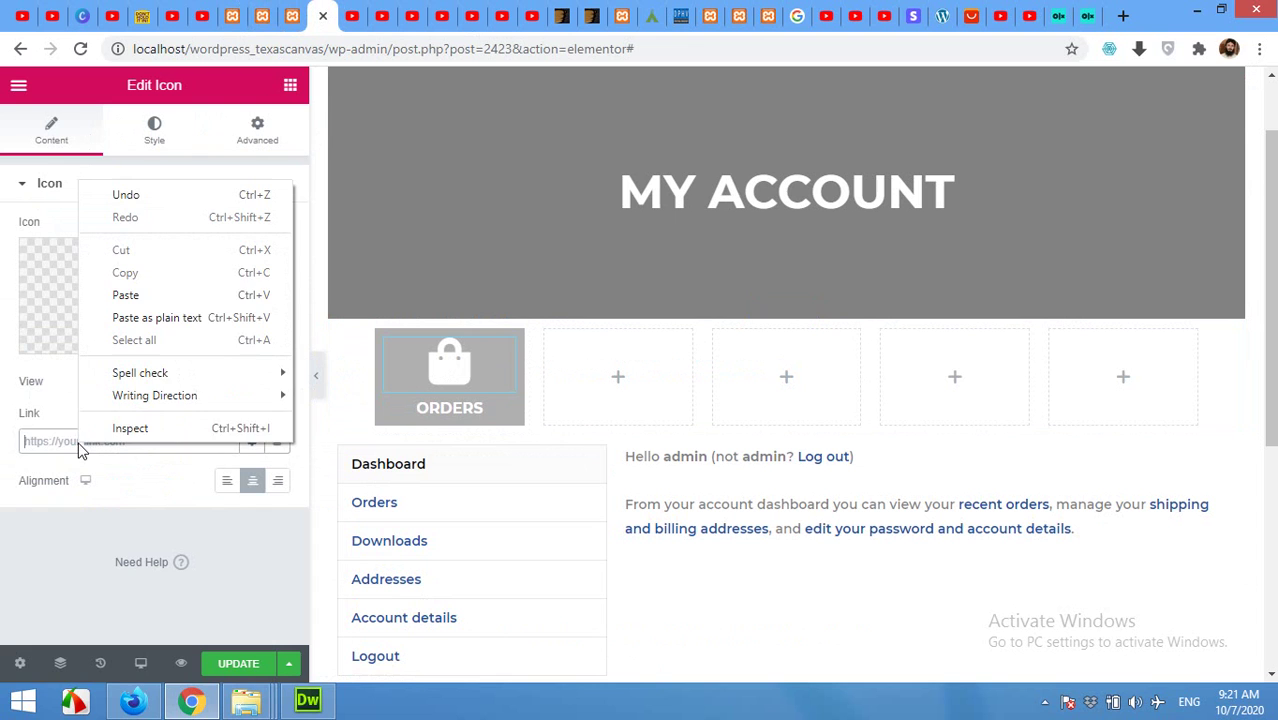
pyautogui.click(114, 295)
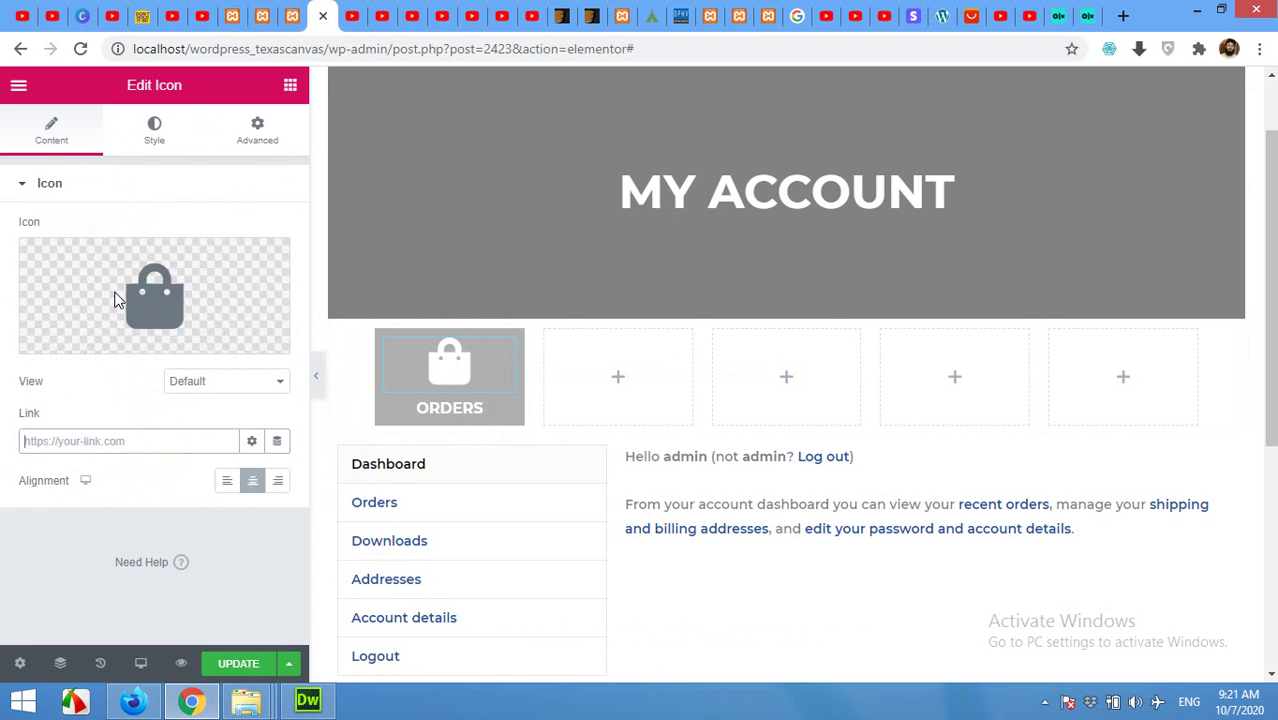
pyautogui.click(465, 411)
pyautogui.click(455, 411)
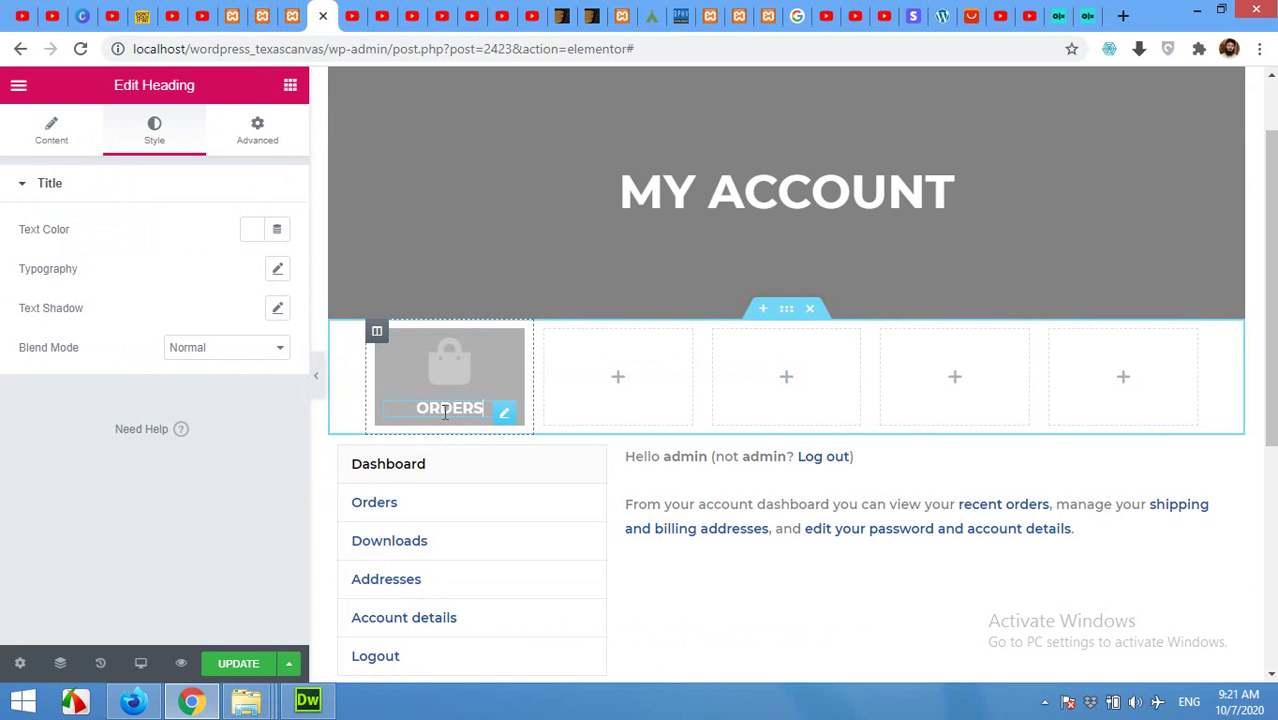
pyautogui.click(54, 130)
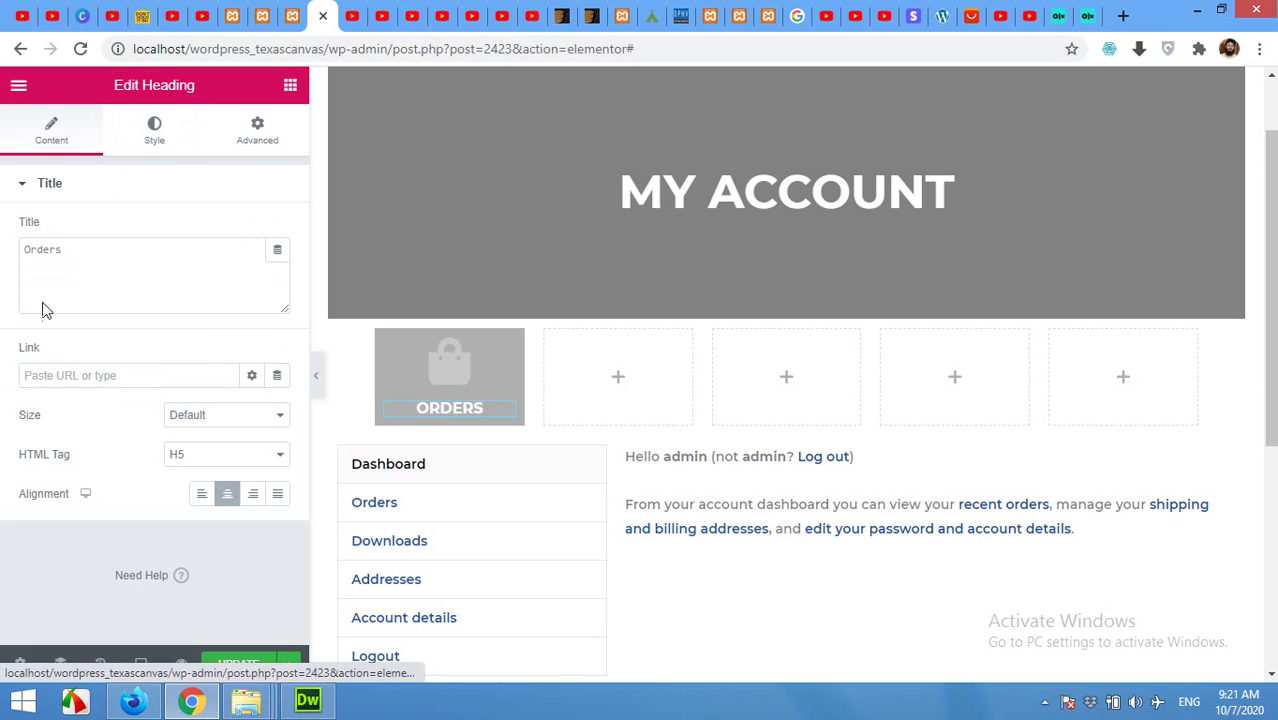
pyautogui.rightClick(75, 376)
pyautogui.click(123, 493)
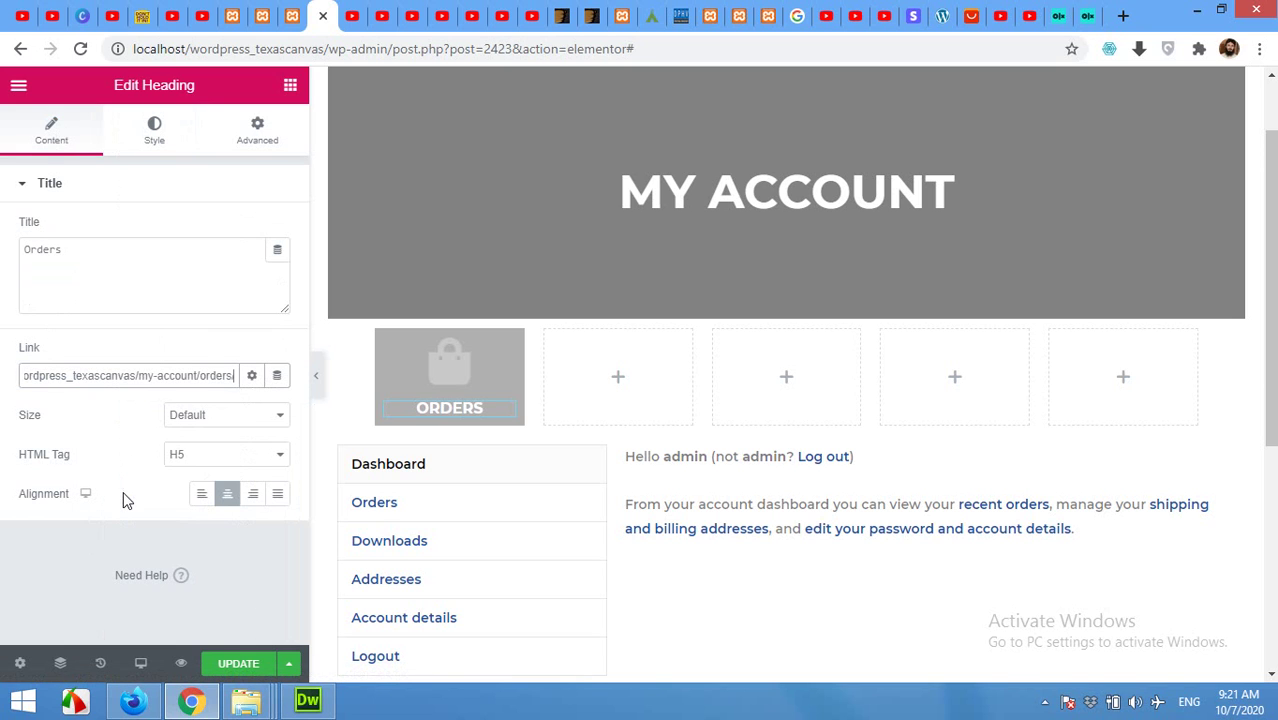
pyautogui.click(228, 668)
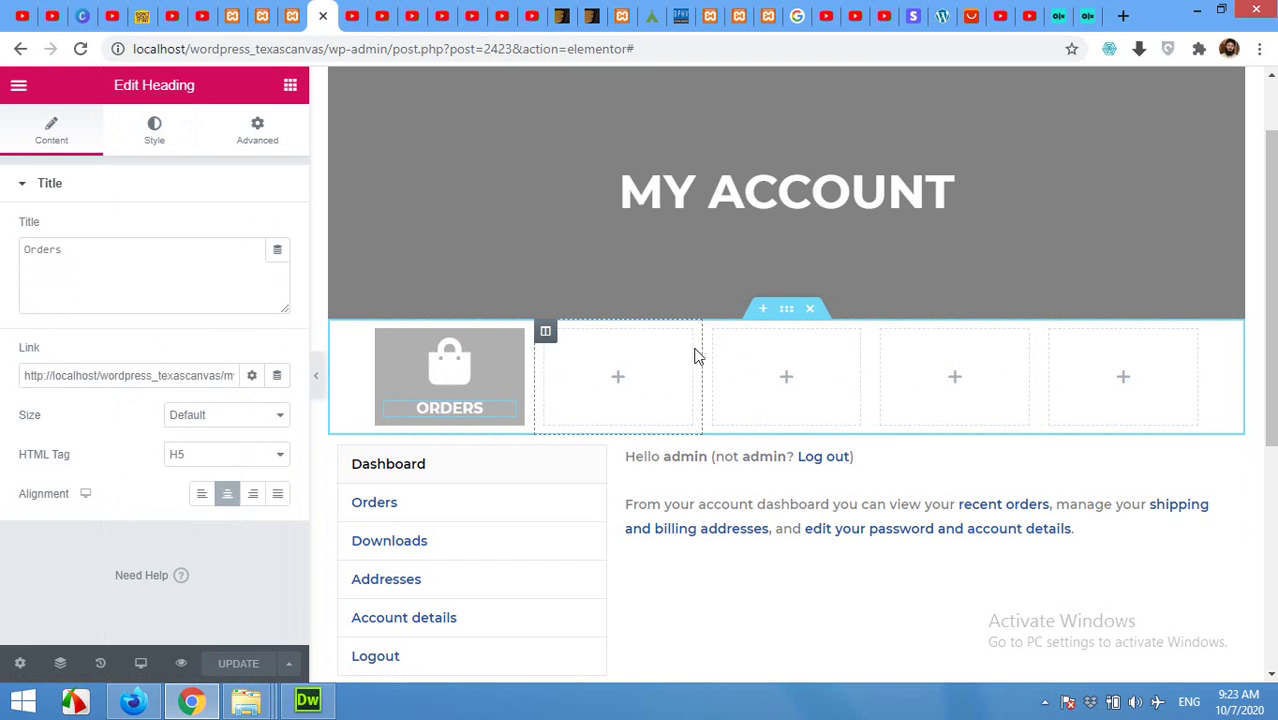
# Step: Delete the four empty columns beside the Orders column
pyautogui.rightClick(548, 343)
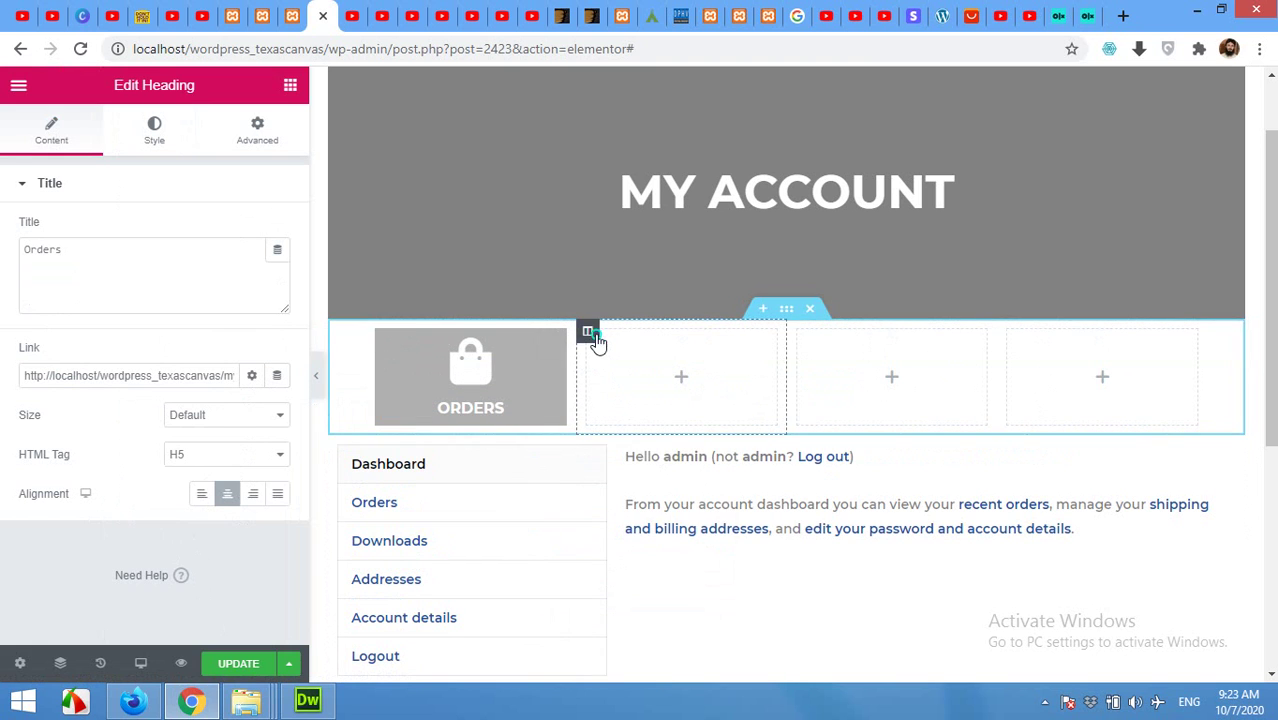
pyautogui.rightClick(594, 337)
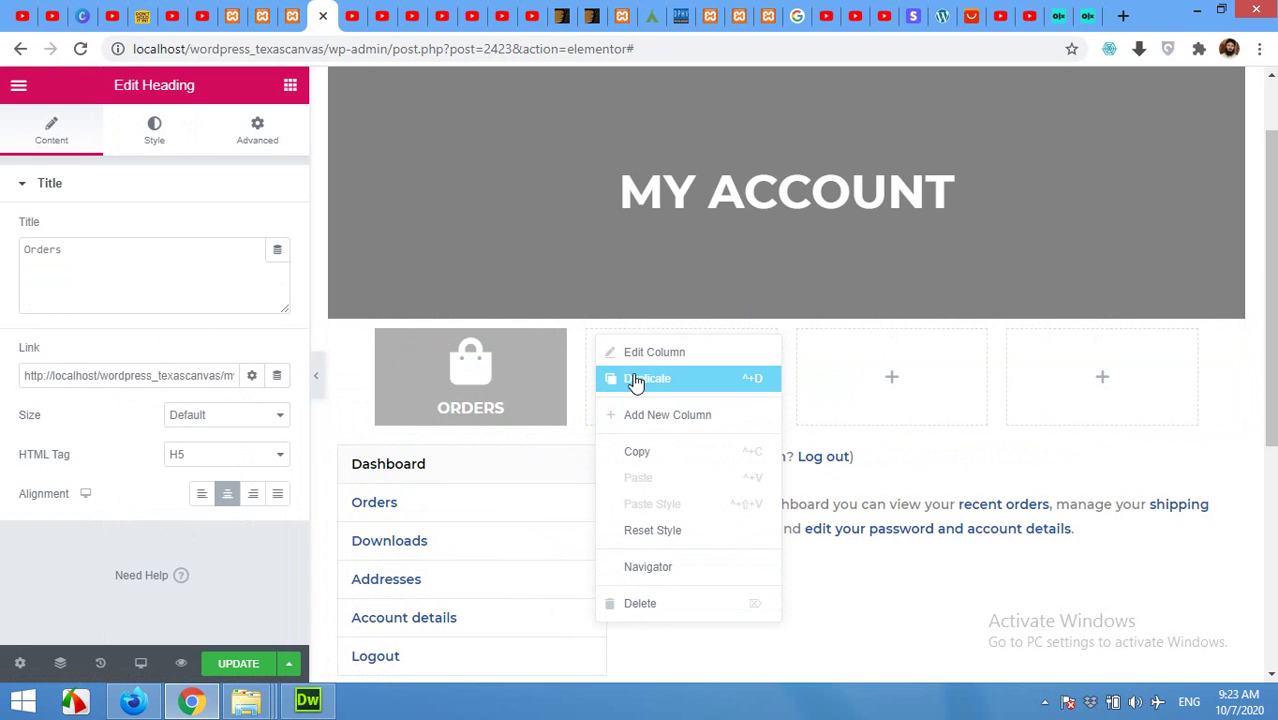
pyautogui.press('Delete')
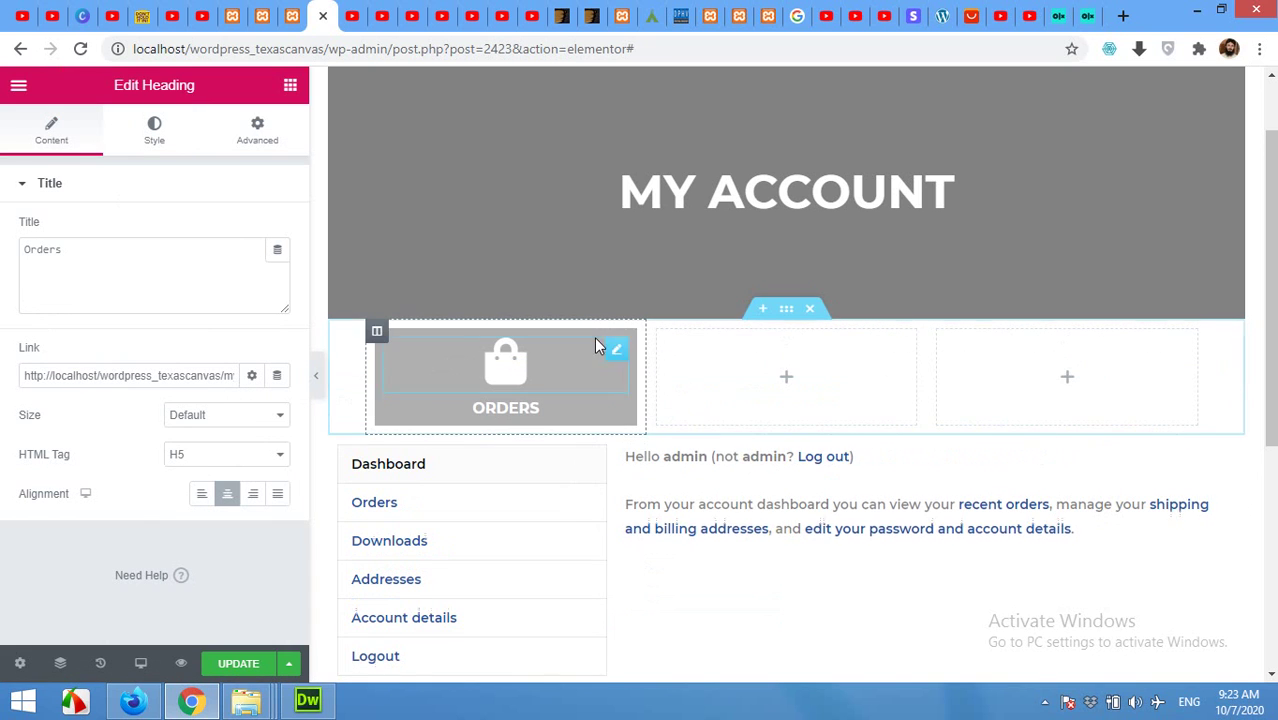
pyautogui.rightClick(660, 339)
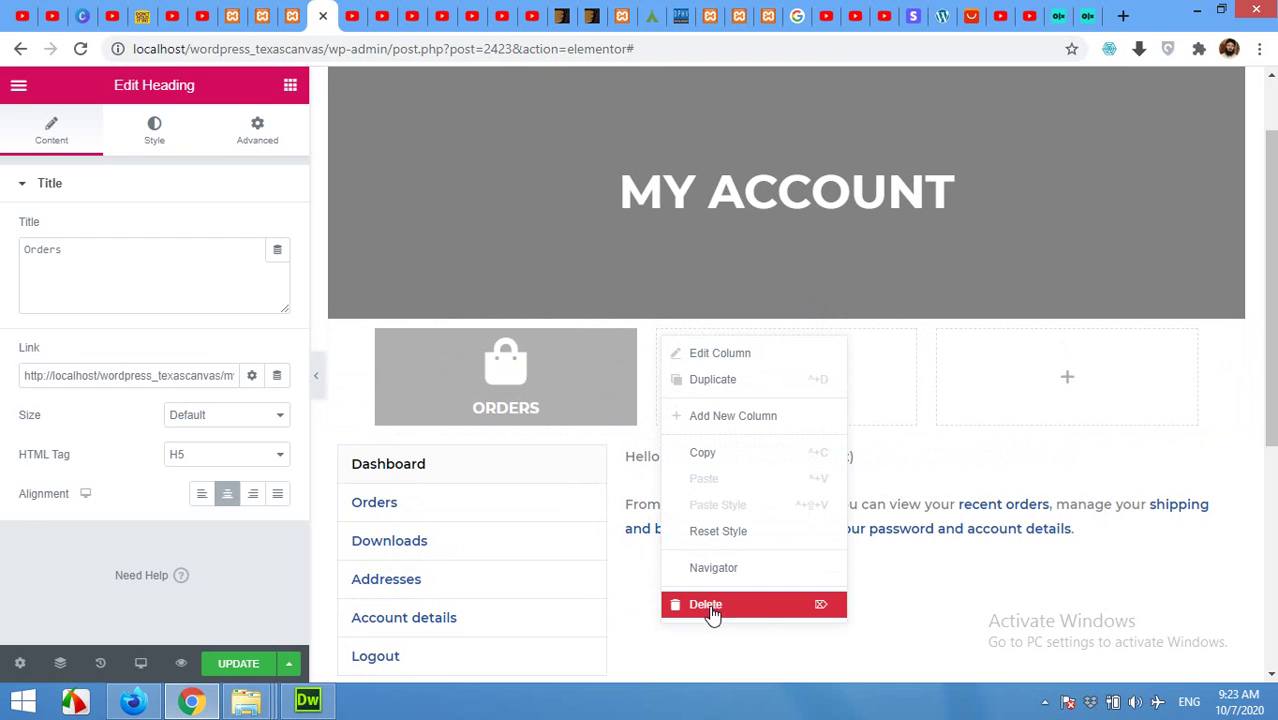
pyautogui.press('Delete')
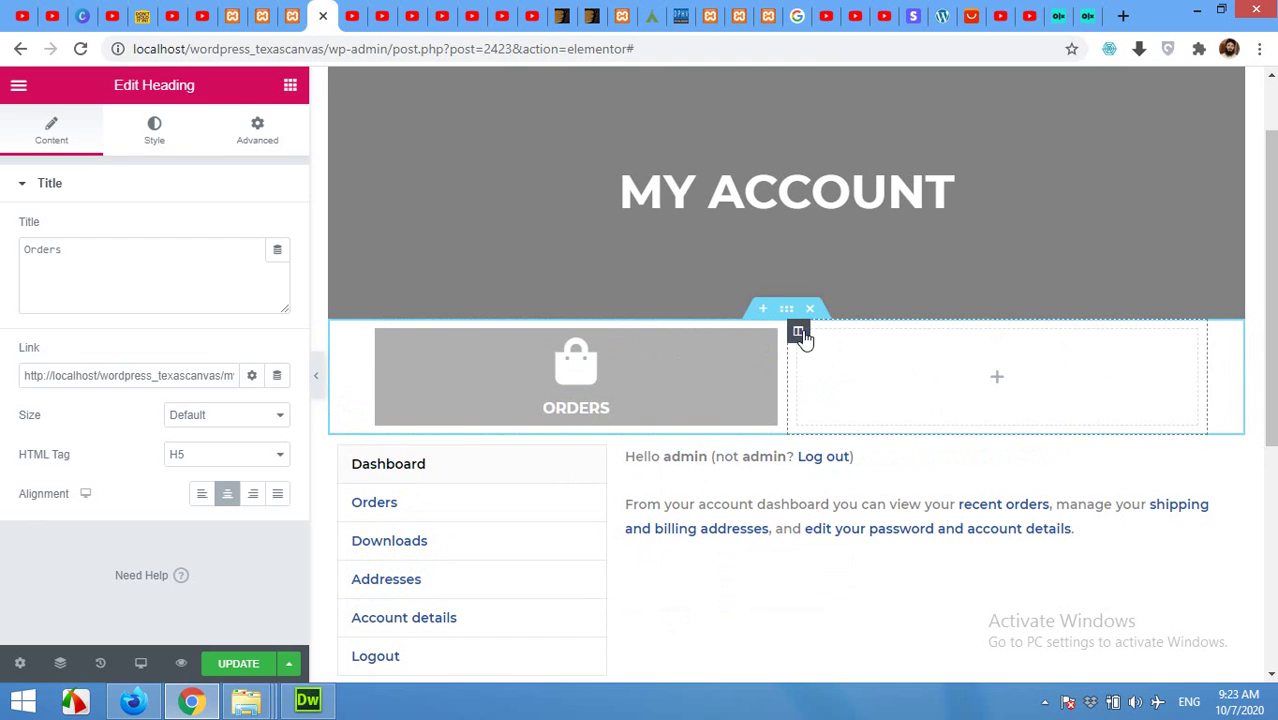
pyautogui.rightClick(802, 334)
pyautogui.click(850, 600)
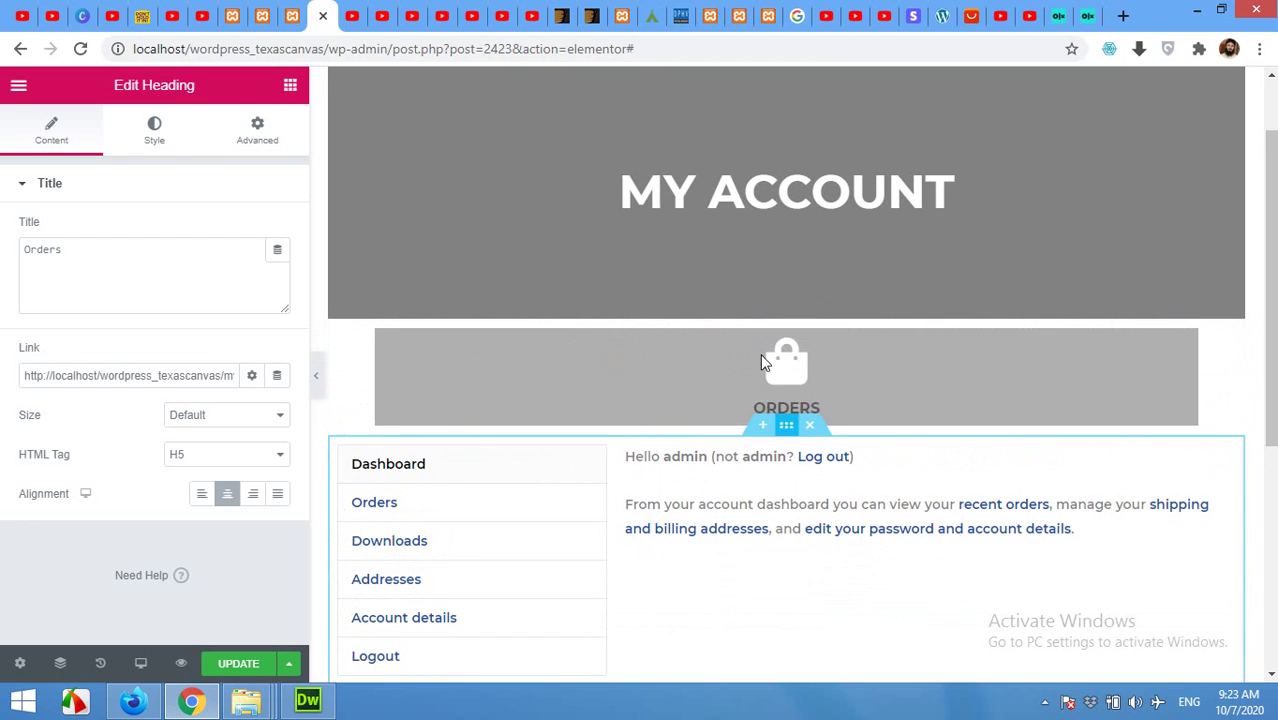
# Step: Duplicate the Orders column four times to fill the row with five identical columns
pyautogui.rightClick(377, 332)
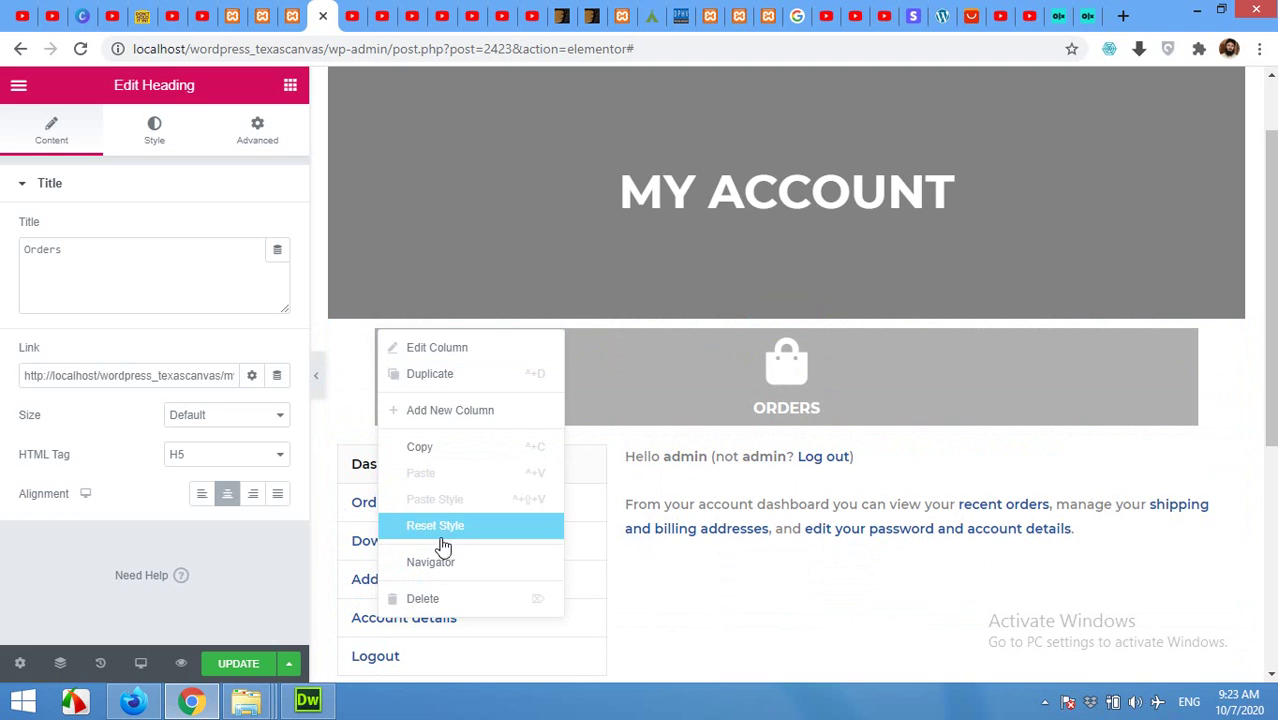
pyautogui.click(406, 370)
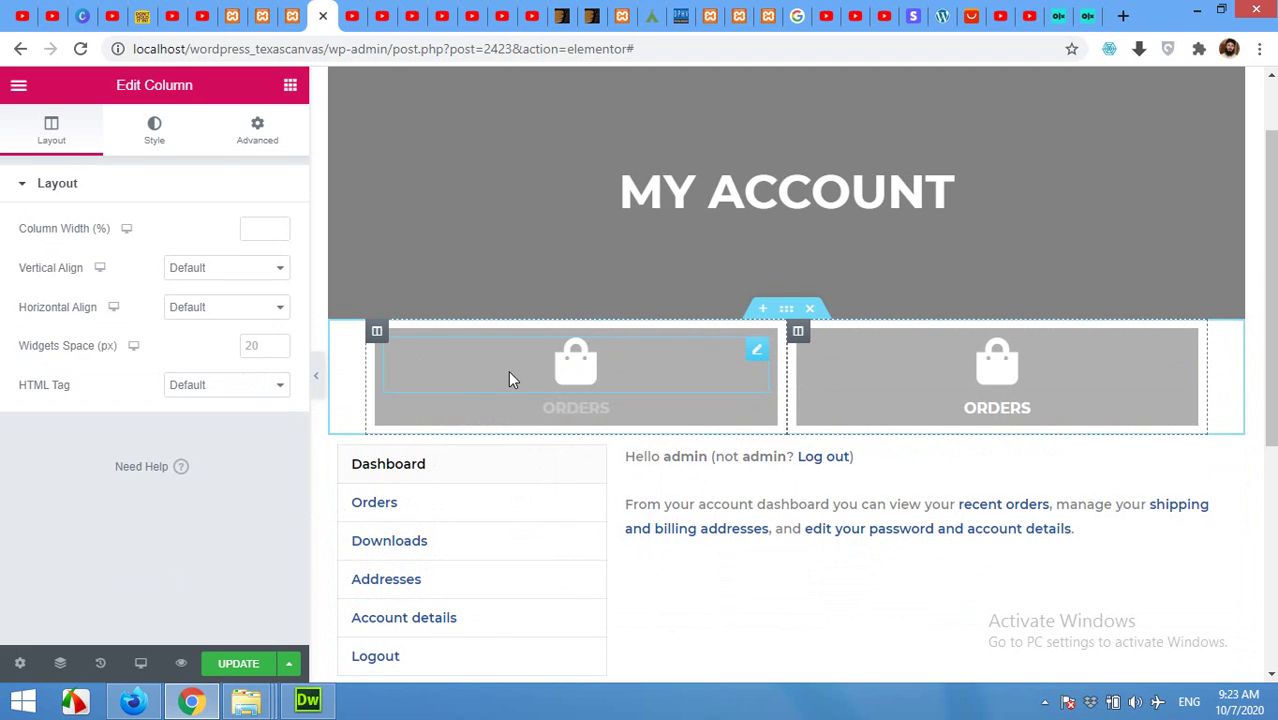
pyautogui.rightClick(377, 332)
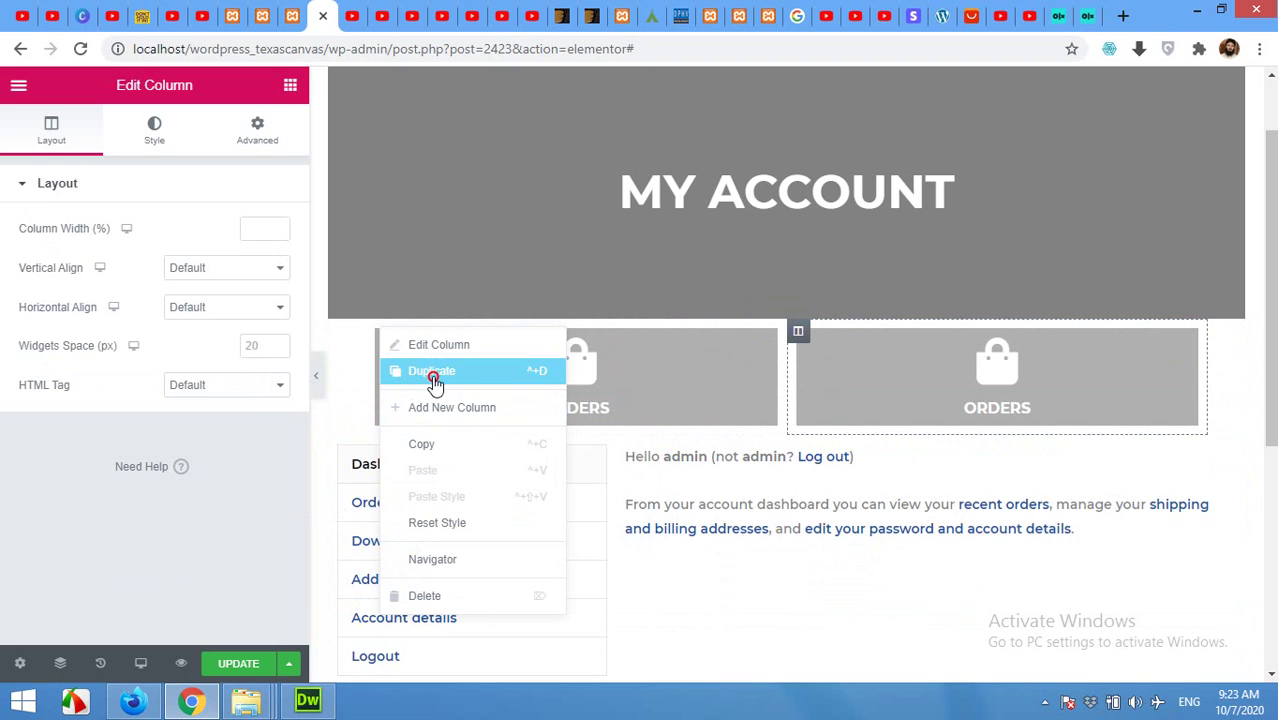
pyautogui.click(420, 370)
pyautogui.rightClick(378, 336)
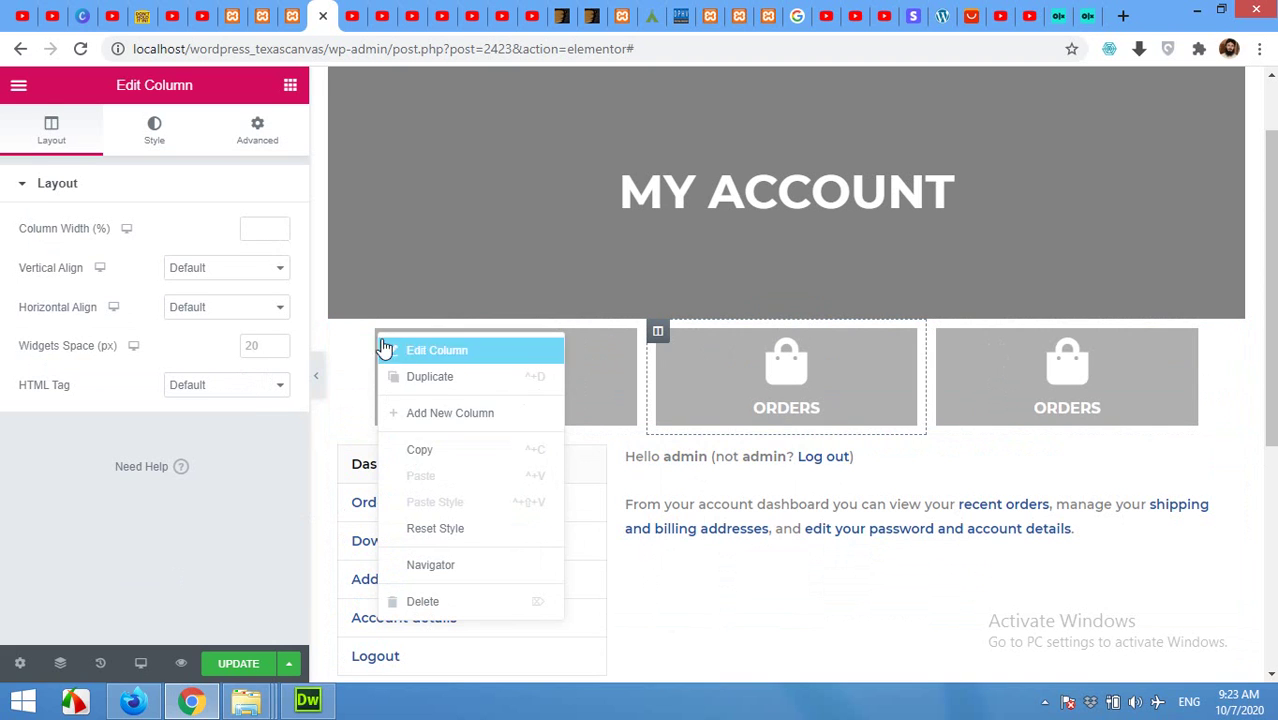
pyautogui.click(416, 380)
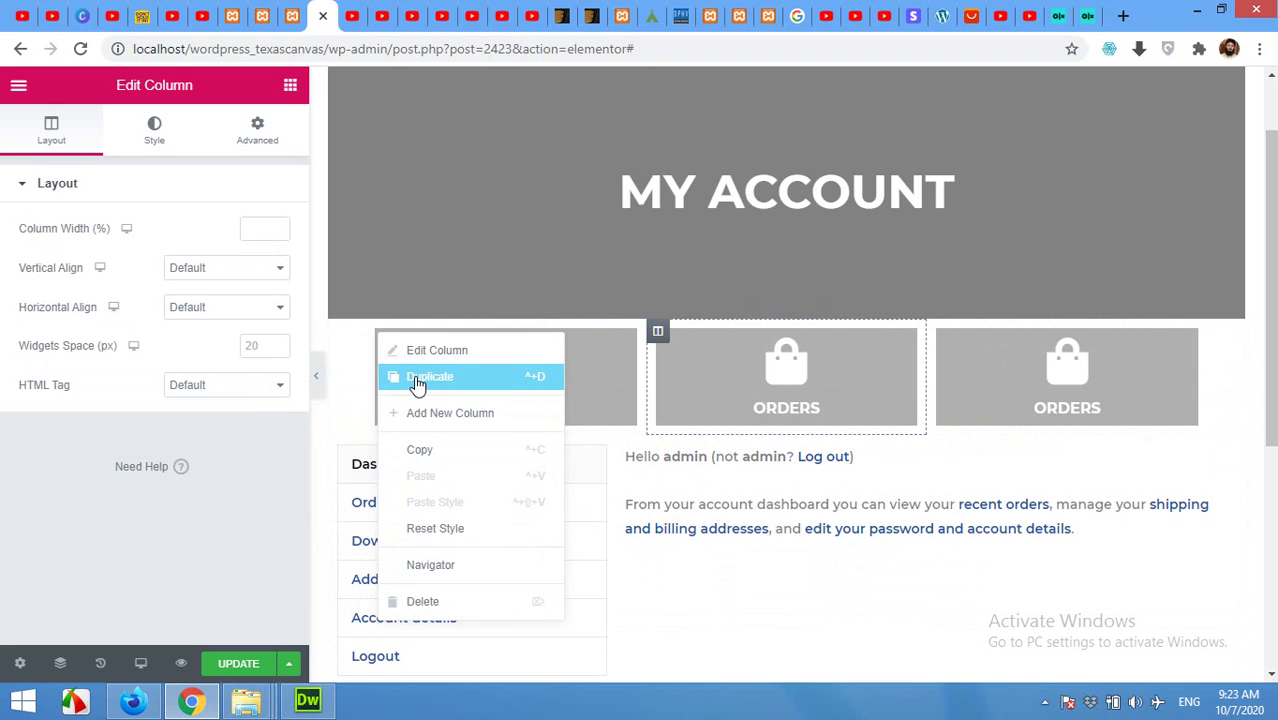
pyautogui.rightClick(385, 340)
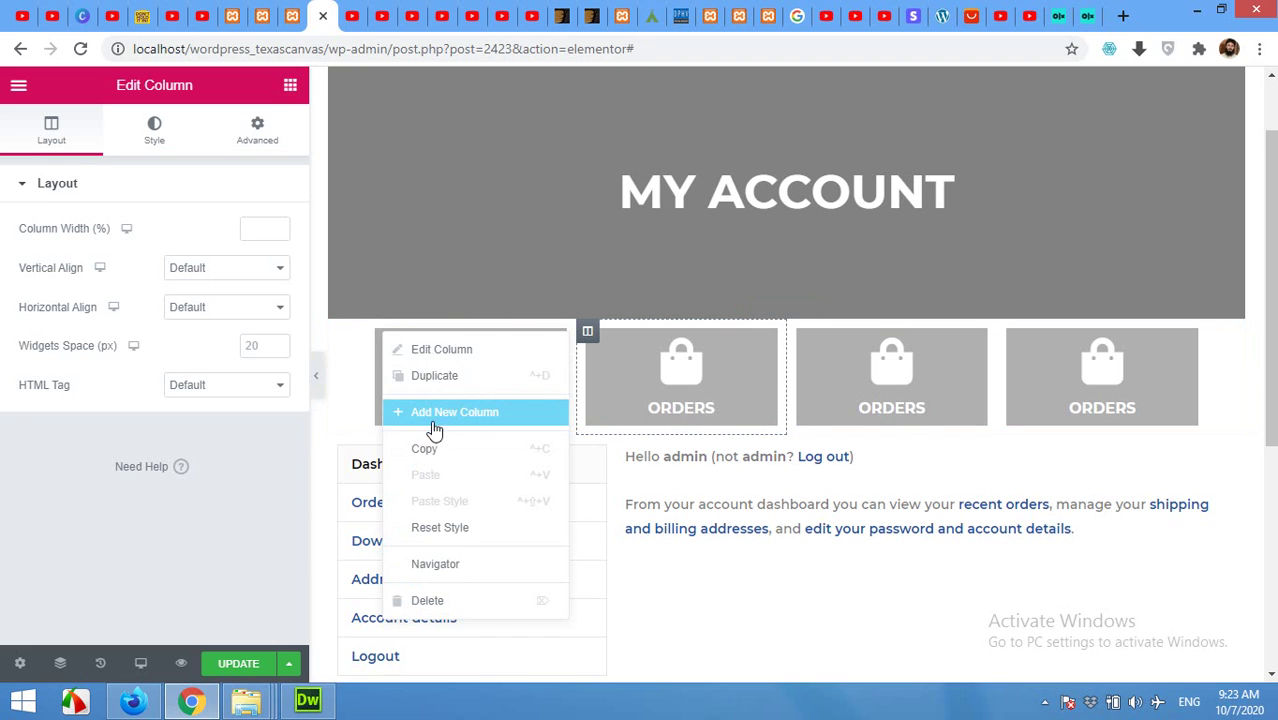
pyautogui.click(424, 378)
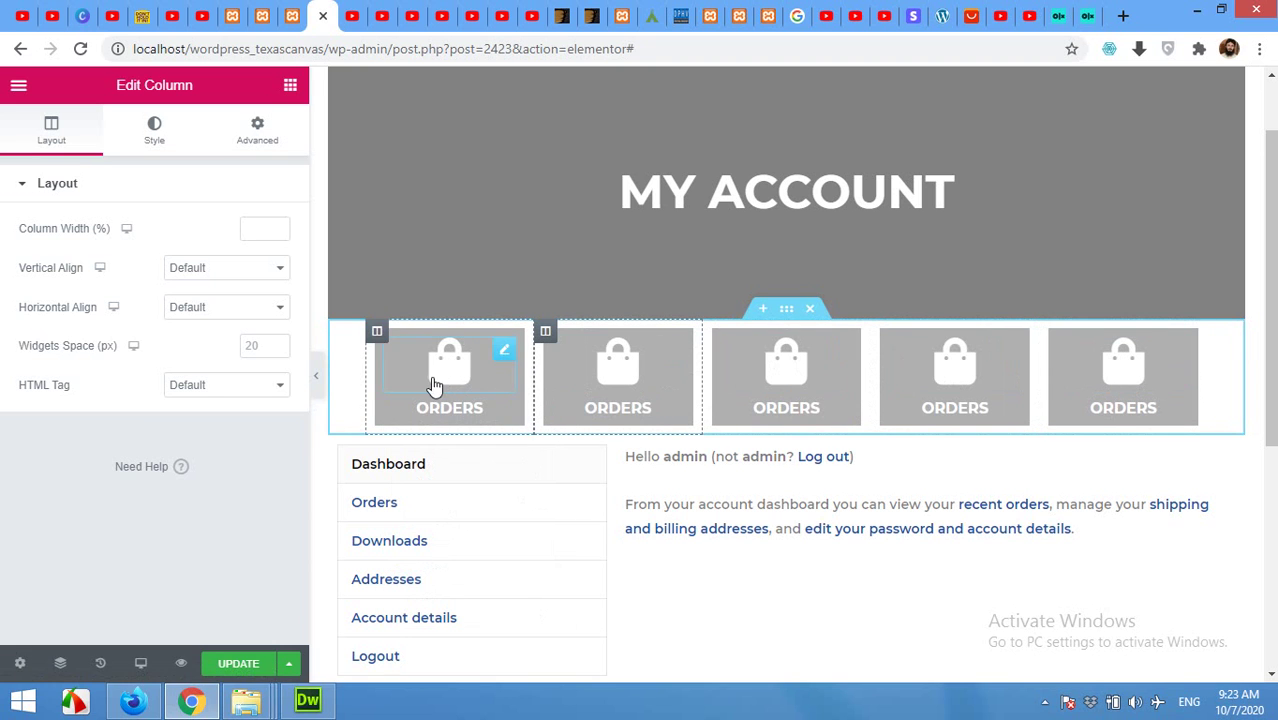
pyautogui.click(614, 376)
pyautogui.moveTo(171, 308)
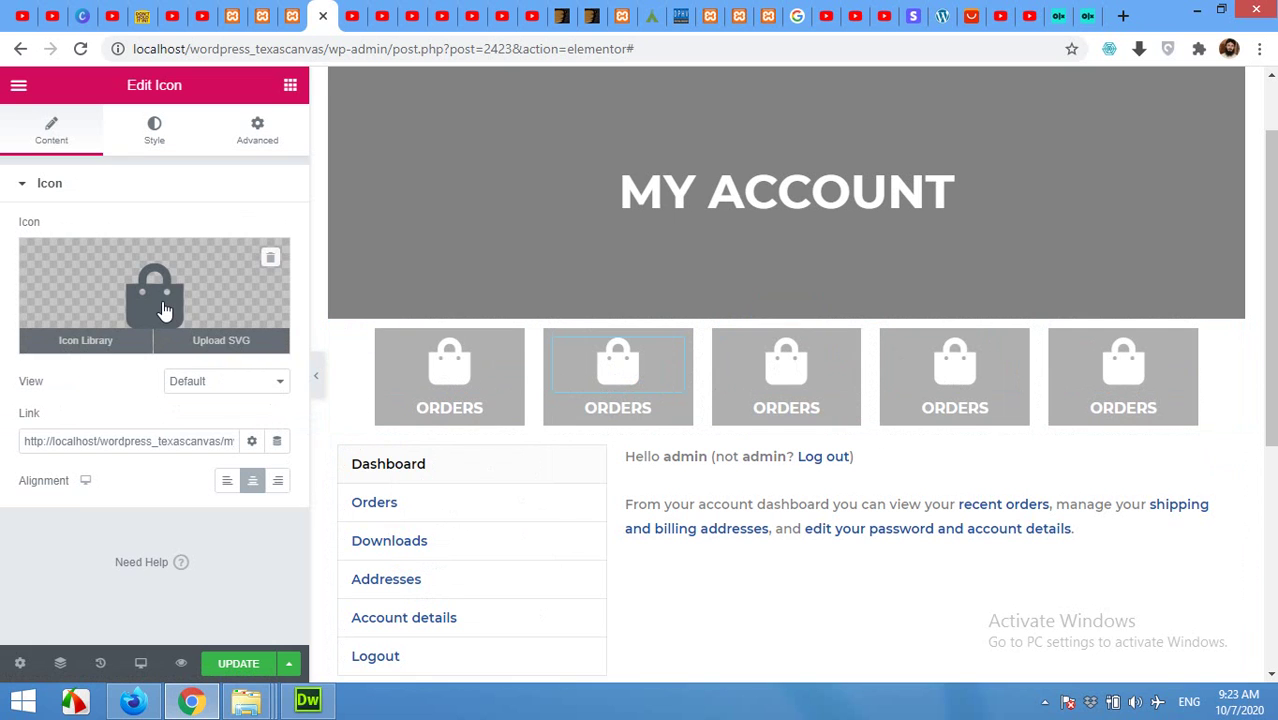
pyautogui.click(164, 310)
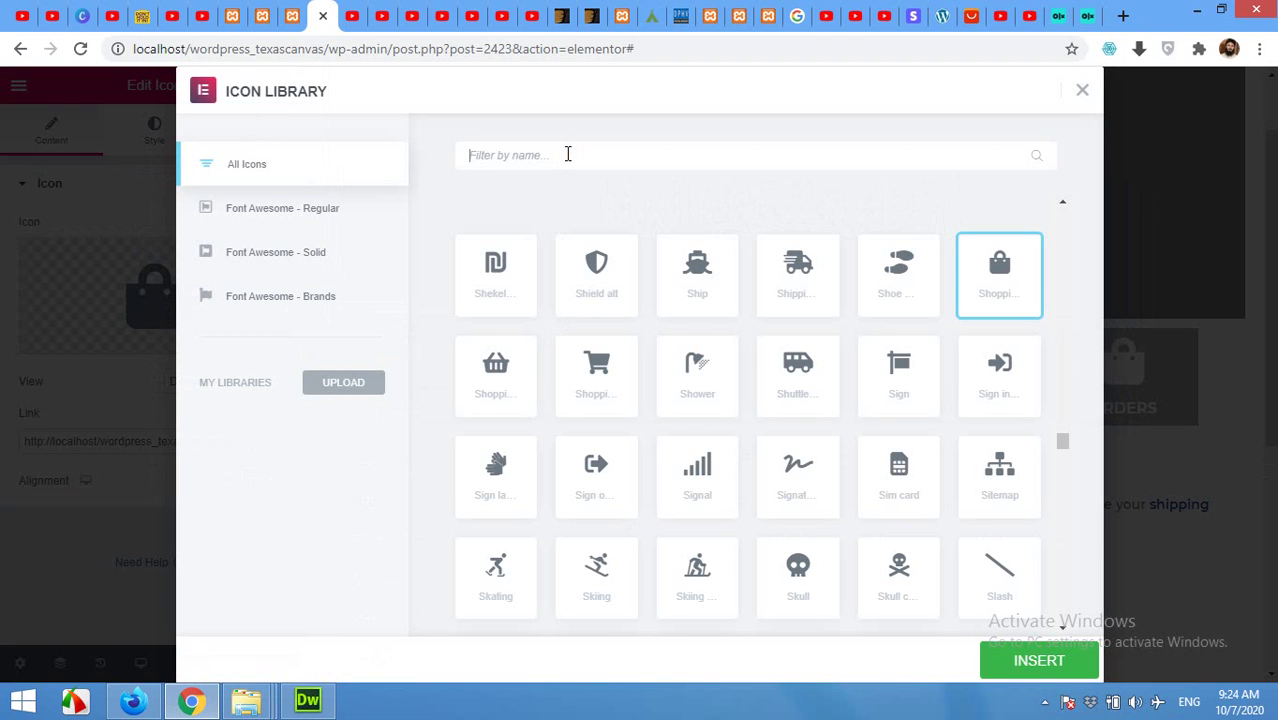
pyautogui.write('ca')
pyautogui.press('BackSpace')
pyautogui.press('BackSpace')
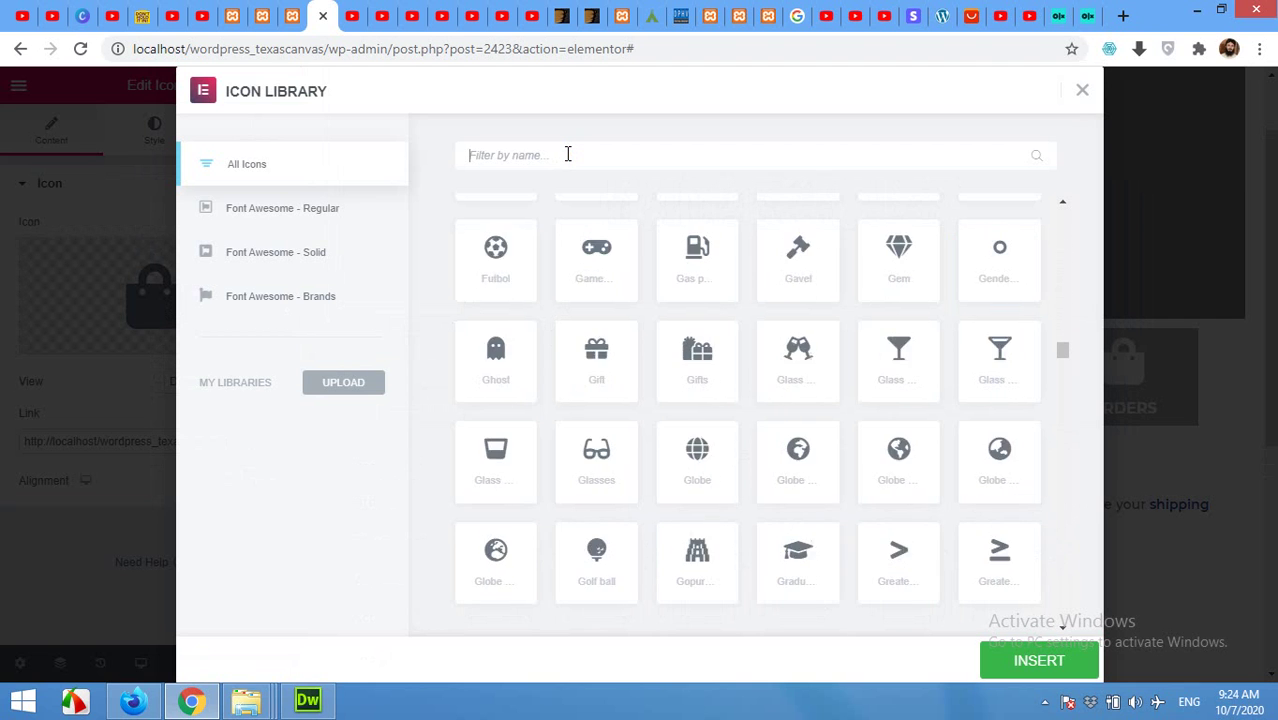
pyautogui.click(1082, 91)
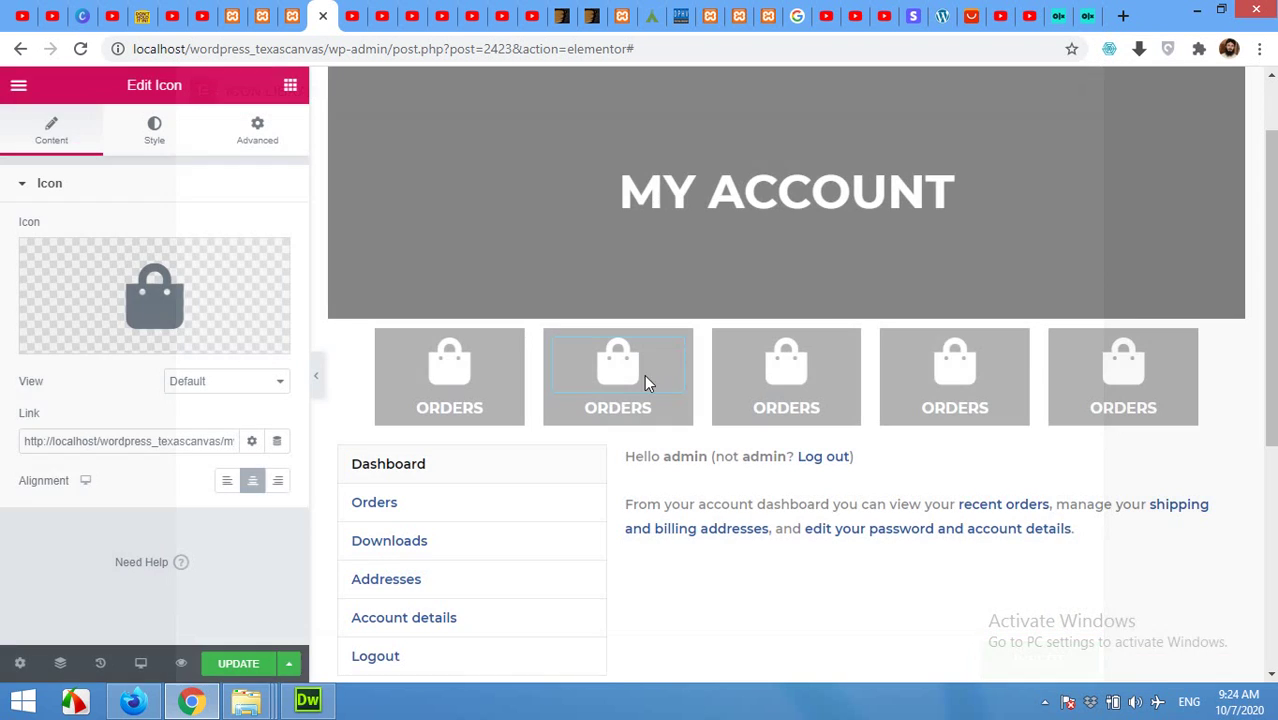
# Step: Change the second column's heading title to Downloads
pyautogui.click(598, 412)
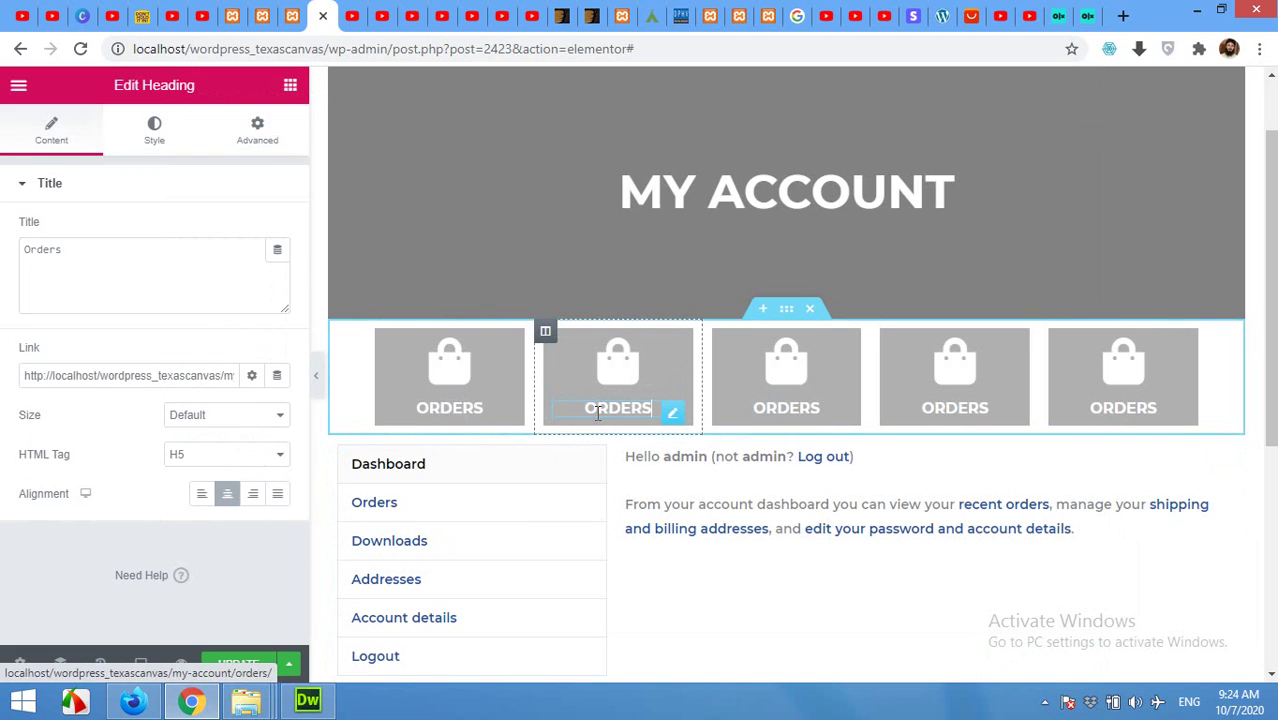
pyautogui.doubleClick(8, 254)
pyautogui.write('Downloads')
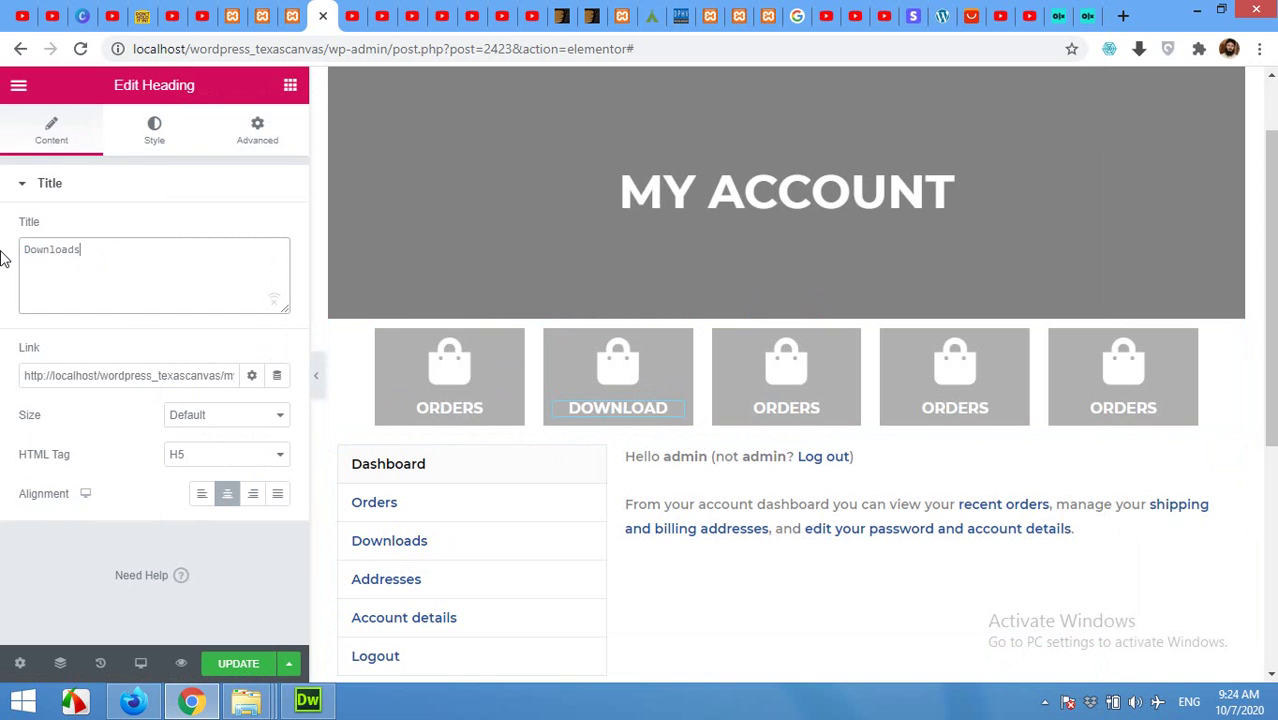
# Step: Search the icon library for download and replace the second column's shopping bag with the Download icon
pyautogui.click(622, 376)
pyautogui.click(163, 287)
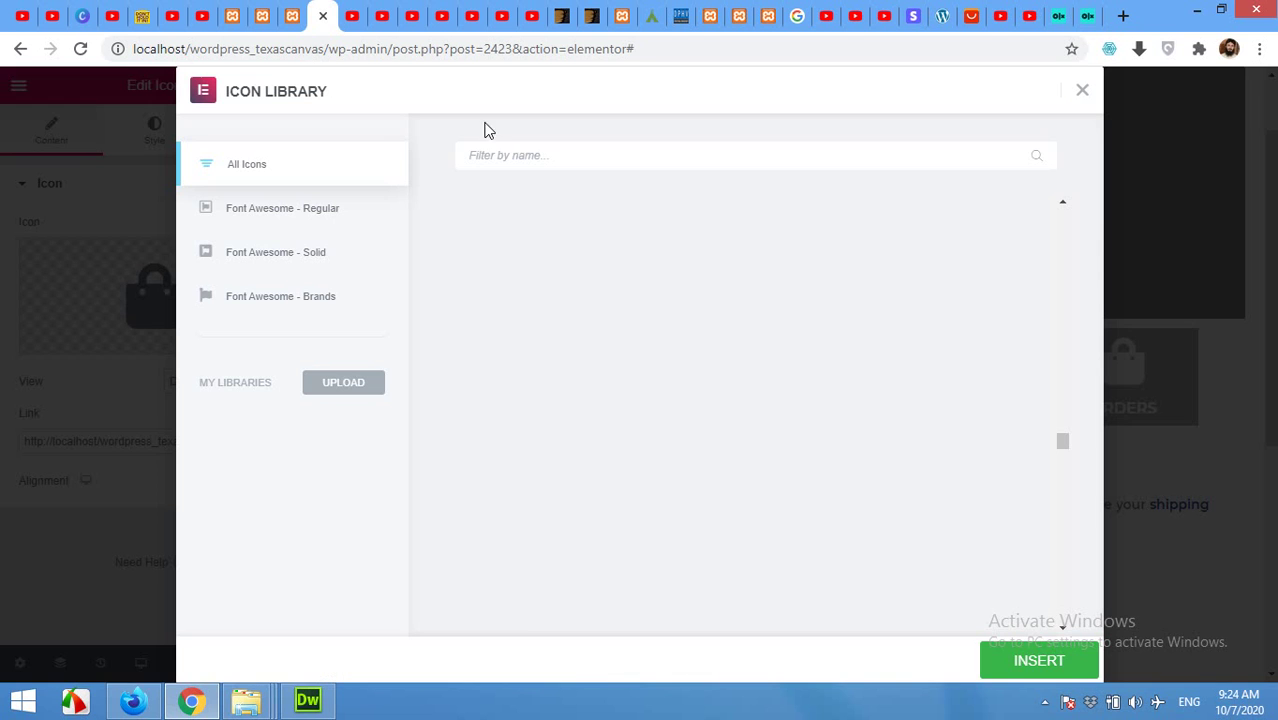
pyautogui.write('download')
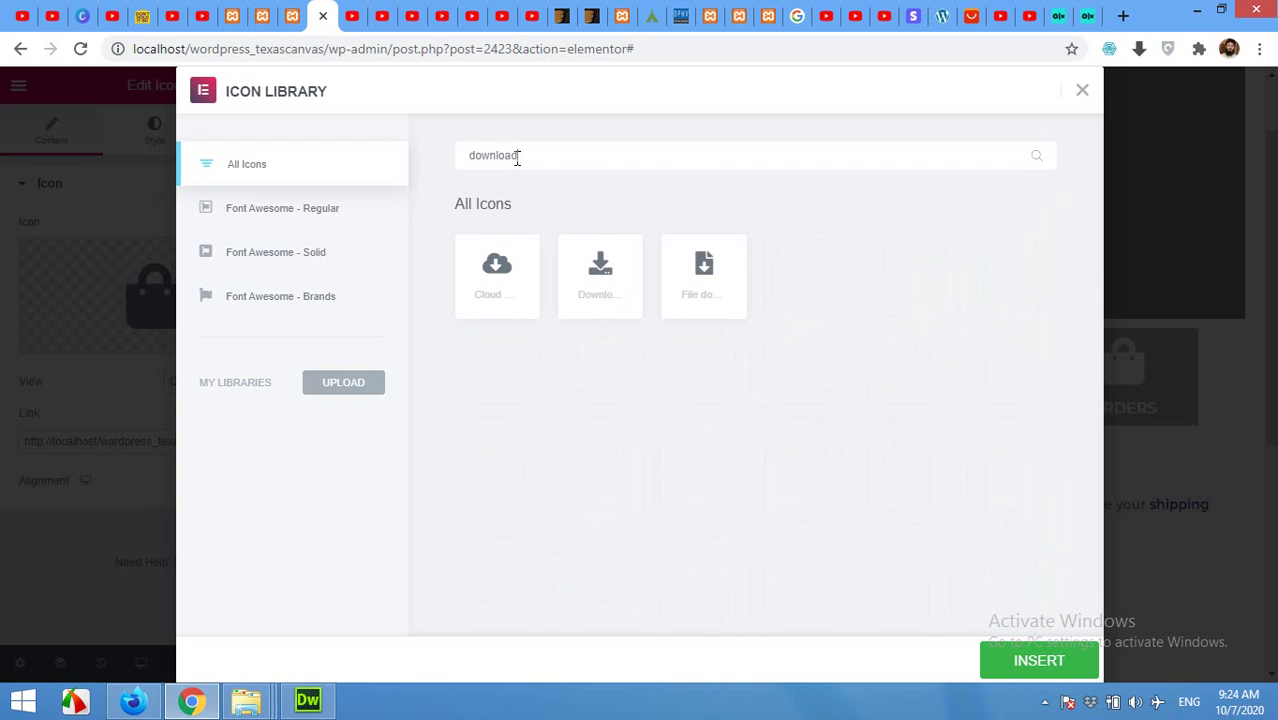
pyautogui.click(602, 286)
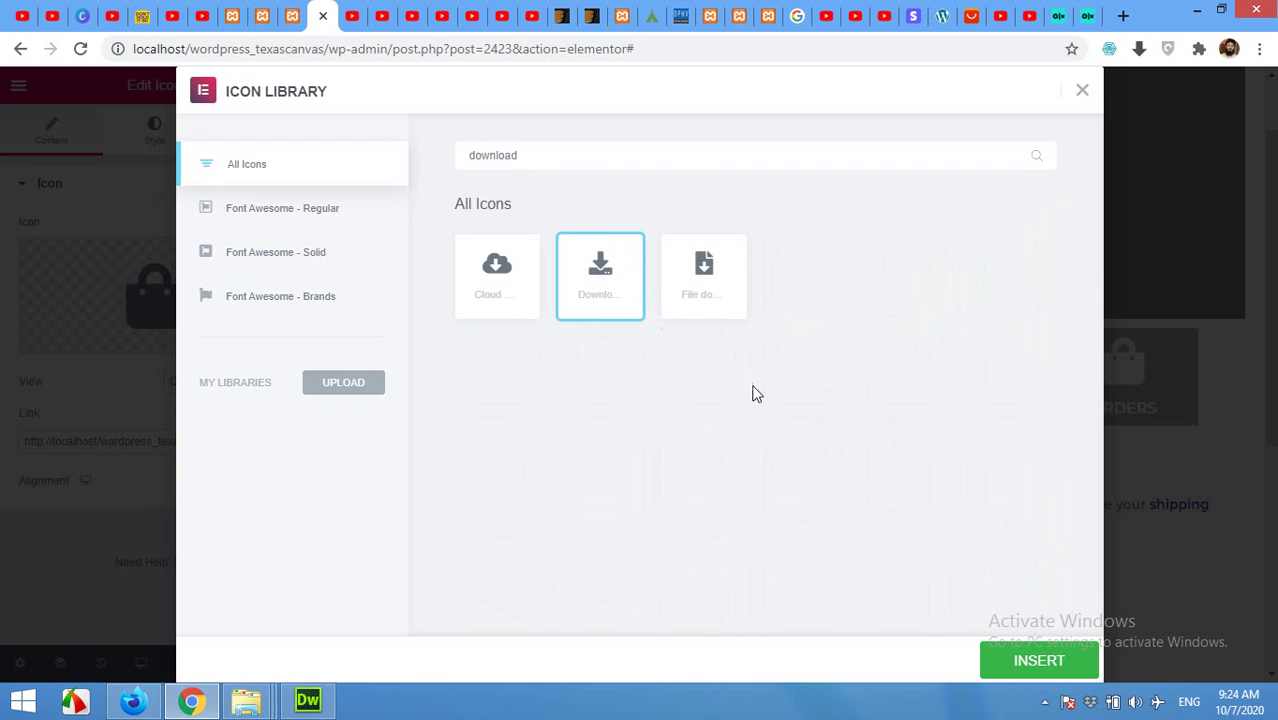
pyautogui.click(1040, 660)
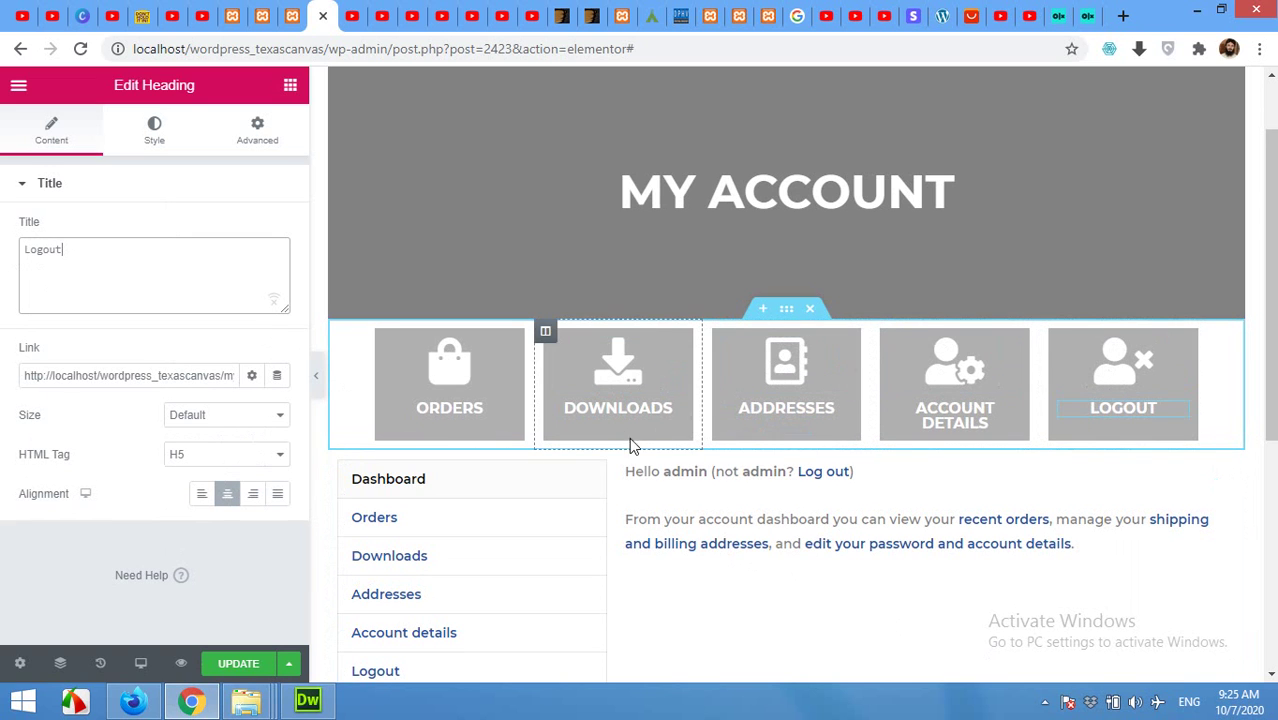
# Step: Copy the Downloads link address from the published My Account 2 page and paste it as the download icon's link
pyautogui.click(280, 16)
pyautogui.rightClick(144, 398)
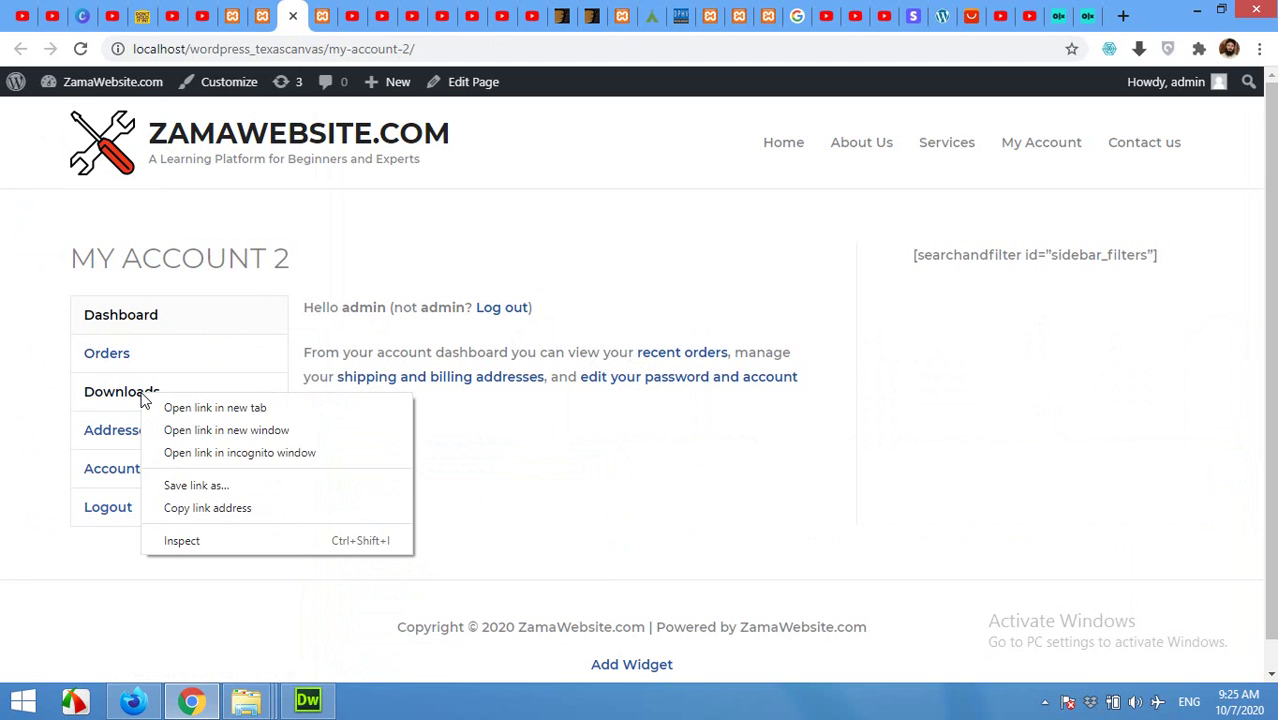
pyautogui.click(178, 506)
pyautogui.click(322, 16)
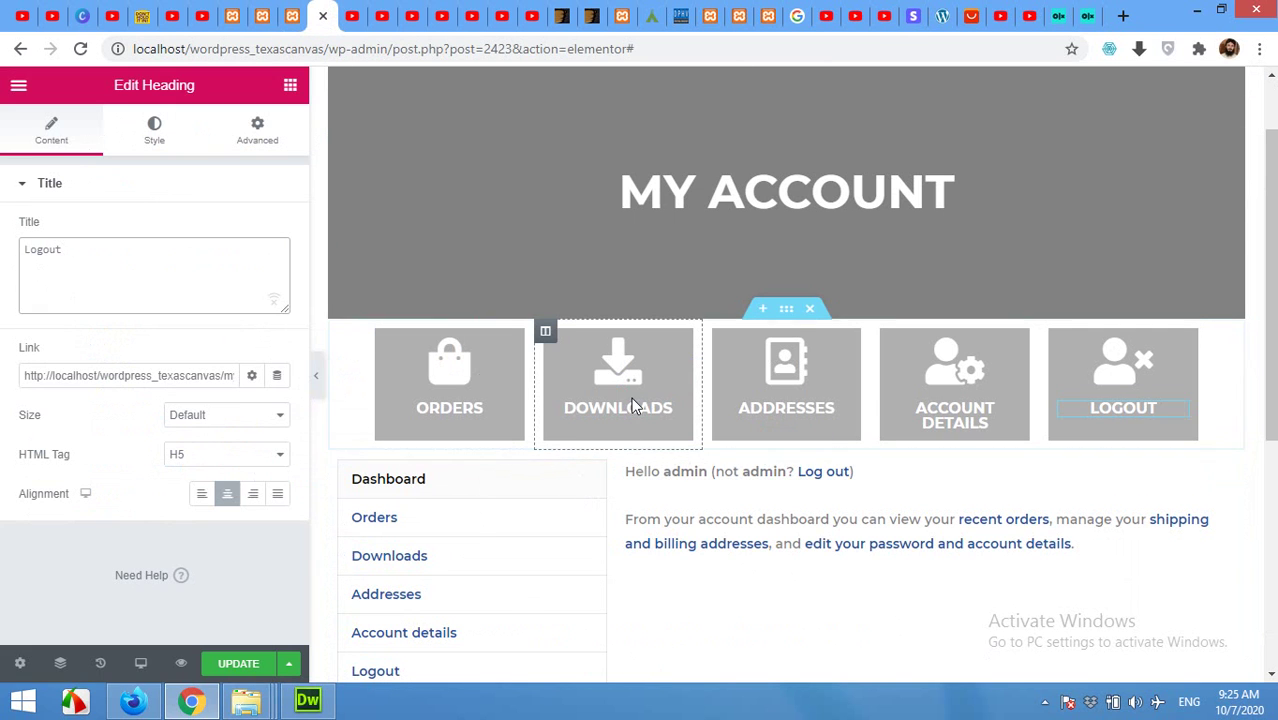
pyautogui.click(620, 372)
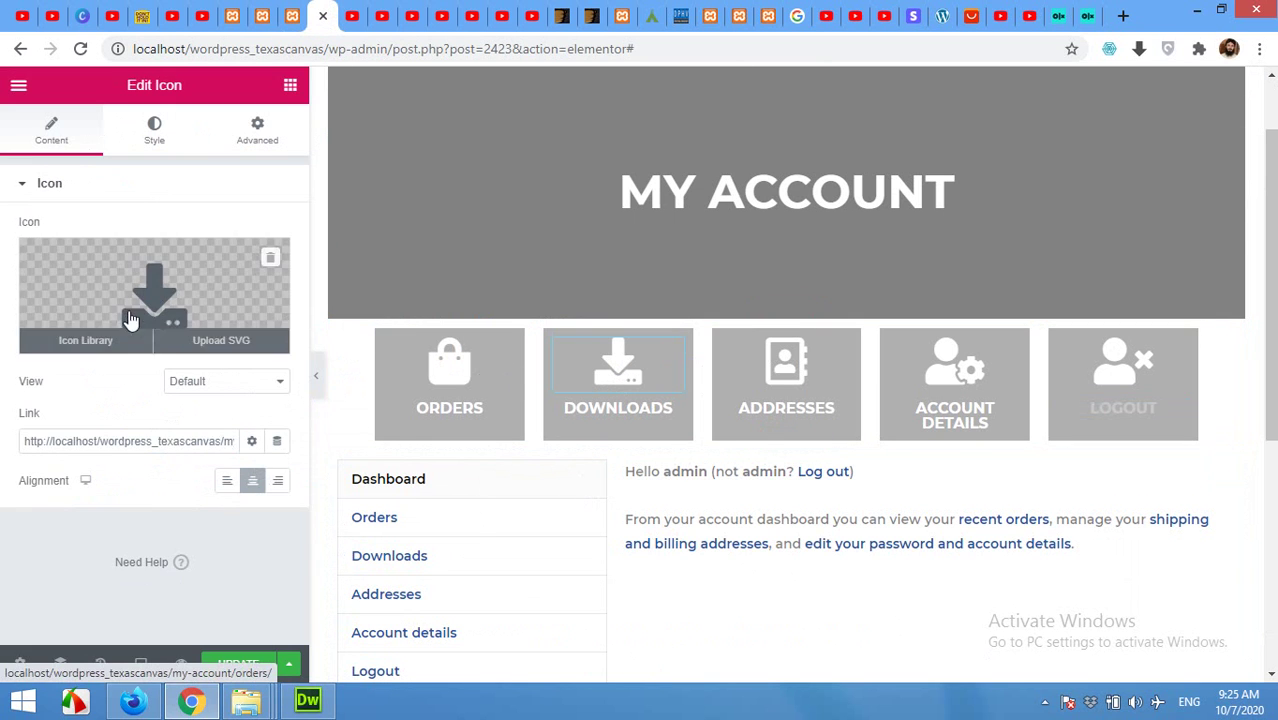
pyautogui.tripleClick(136, 447)
pyautogui.rightClick(136, 445)
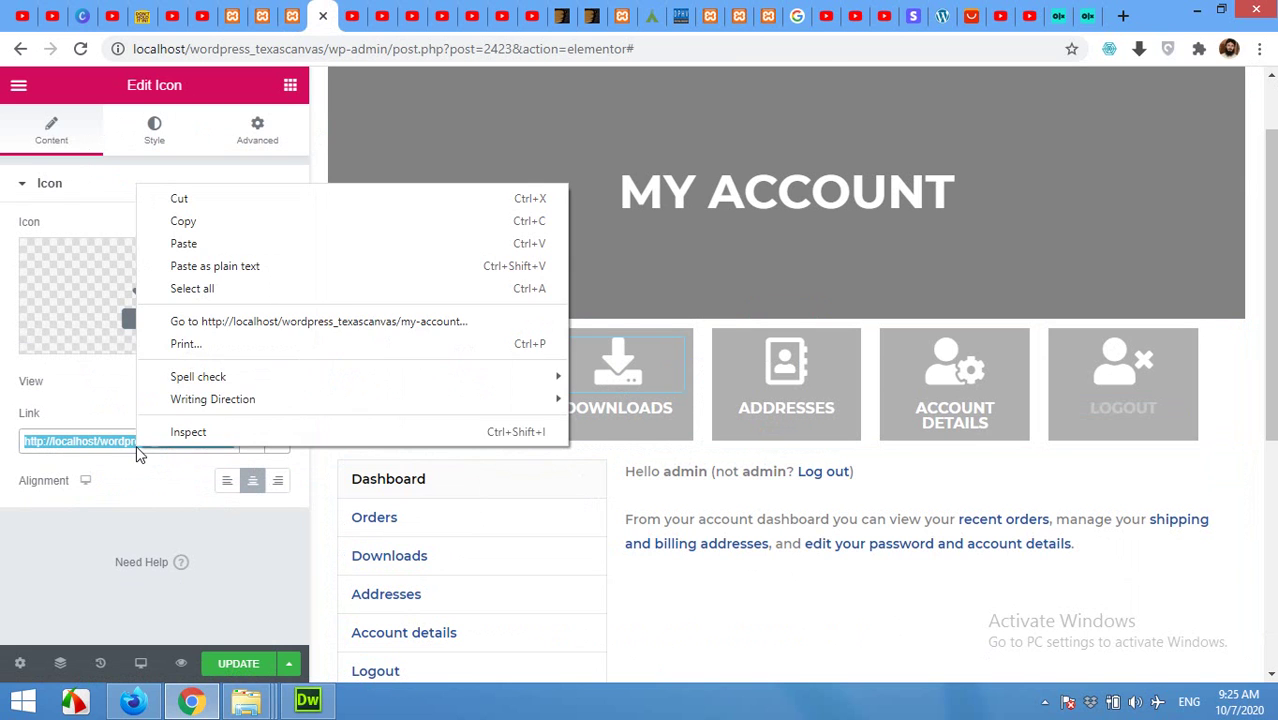
pyautogui.click(183, 244)
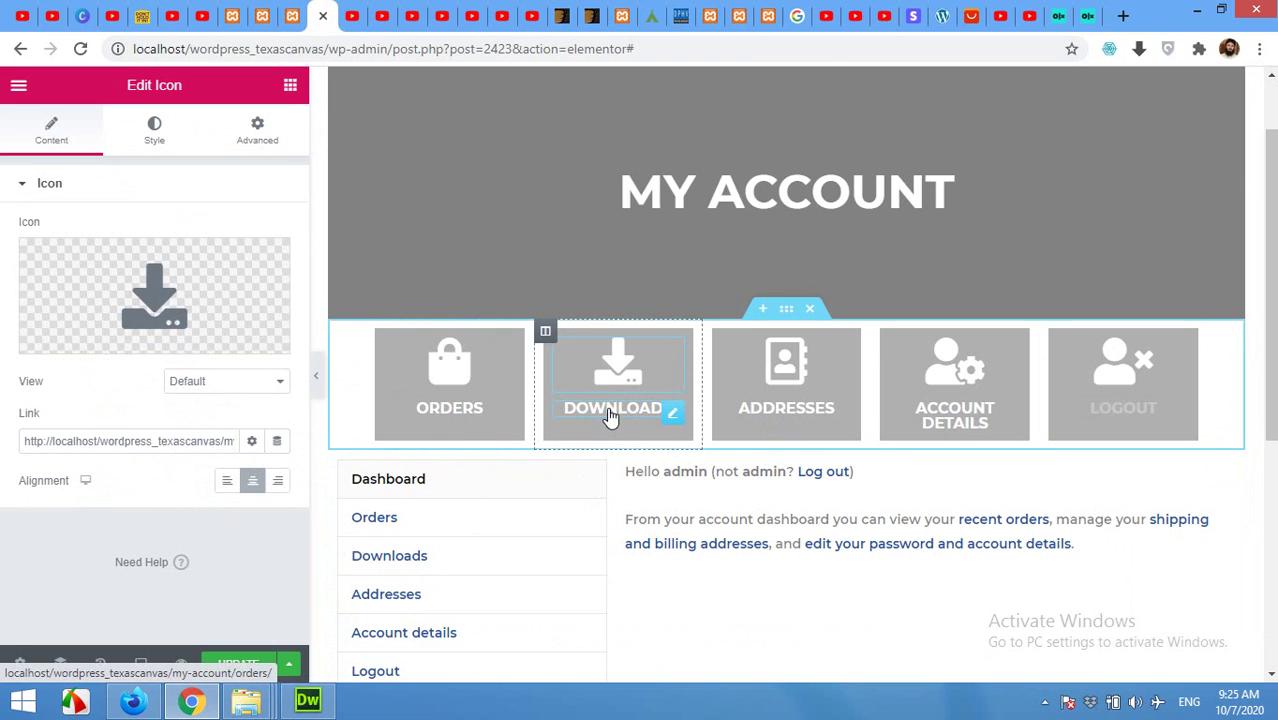
# Step: Replace the Downloads heading's link with the same copied Downloads address
pyautogui.click(610, 418)
pyautogui.tripleClick(143, 376)
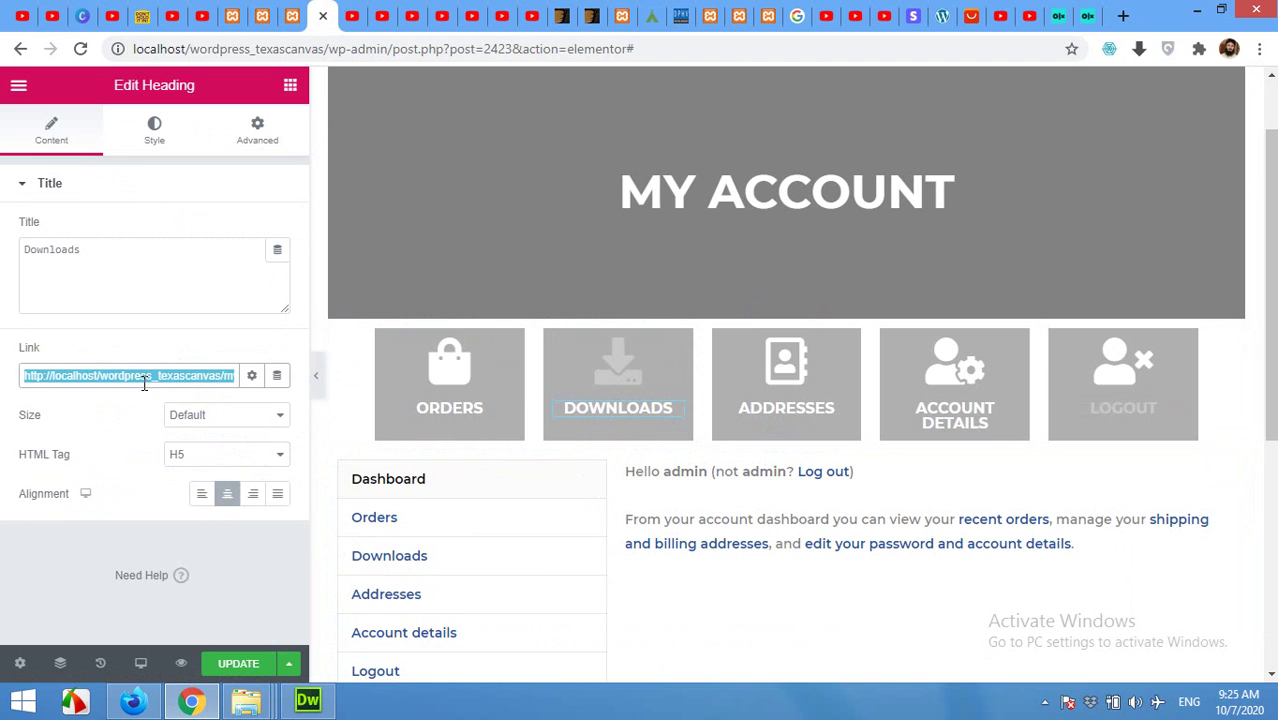
pyautogui.rightClick(143, 378)
pyautogui.click(200, 465)
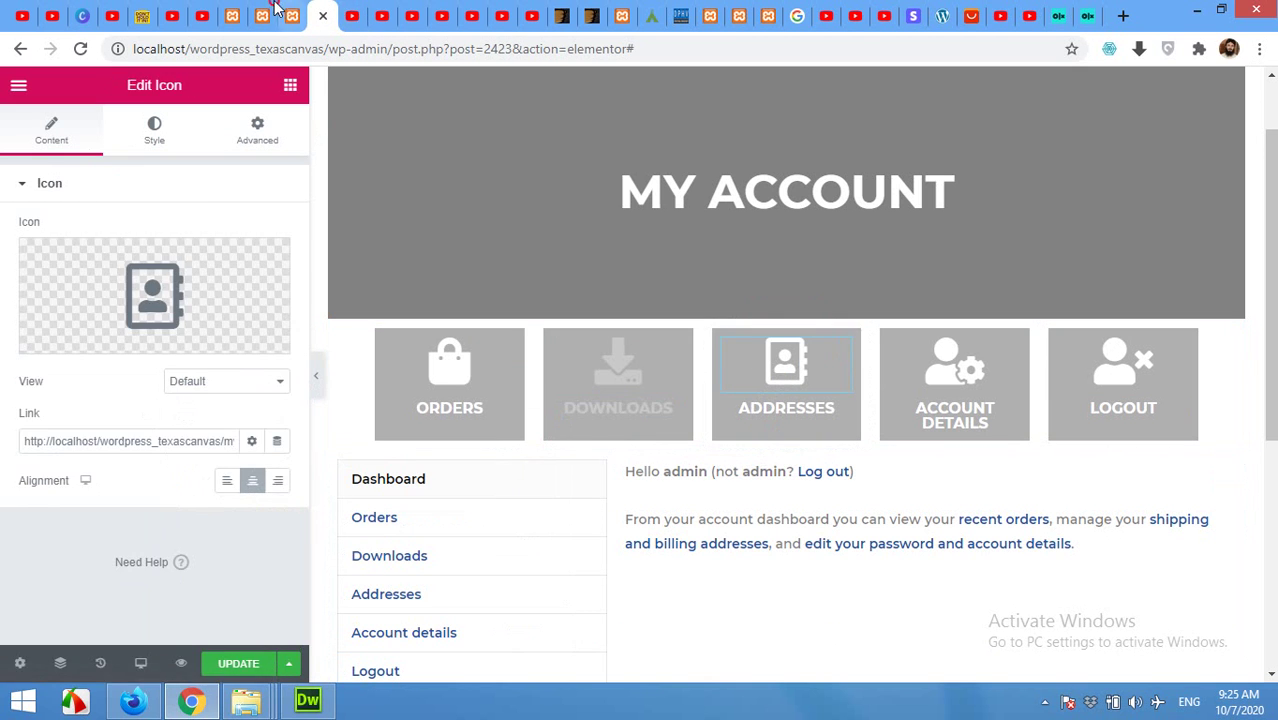
# Step: Copy the Addresses link address from the published My Account 2 page and paste it as the address book icon's link
pyautogui.click(352, 14)
pyautogui.click(288, 14)
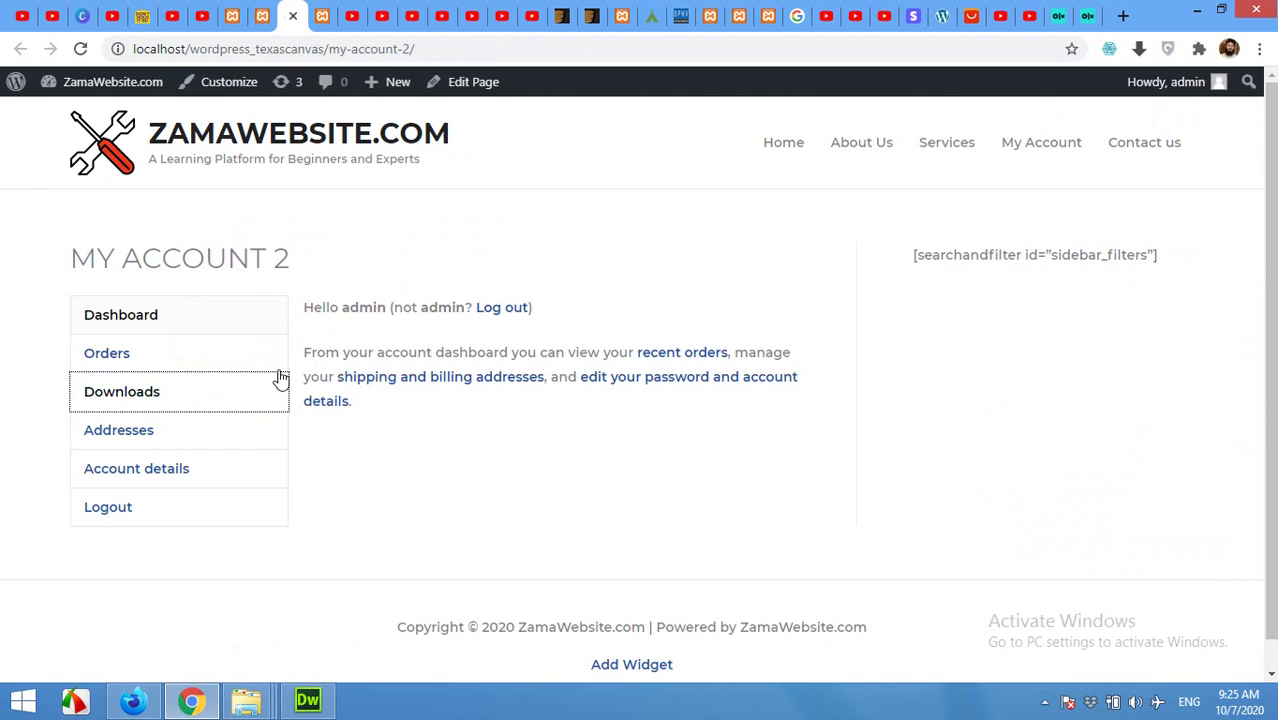
pyautogui.rightClick(138, 436)
pyautogui.click(177, 545)
pyautogui.click(322, 14)
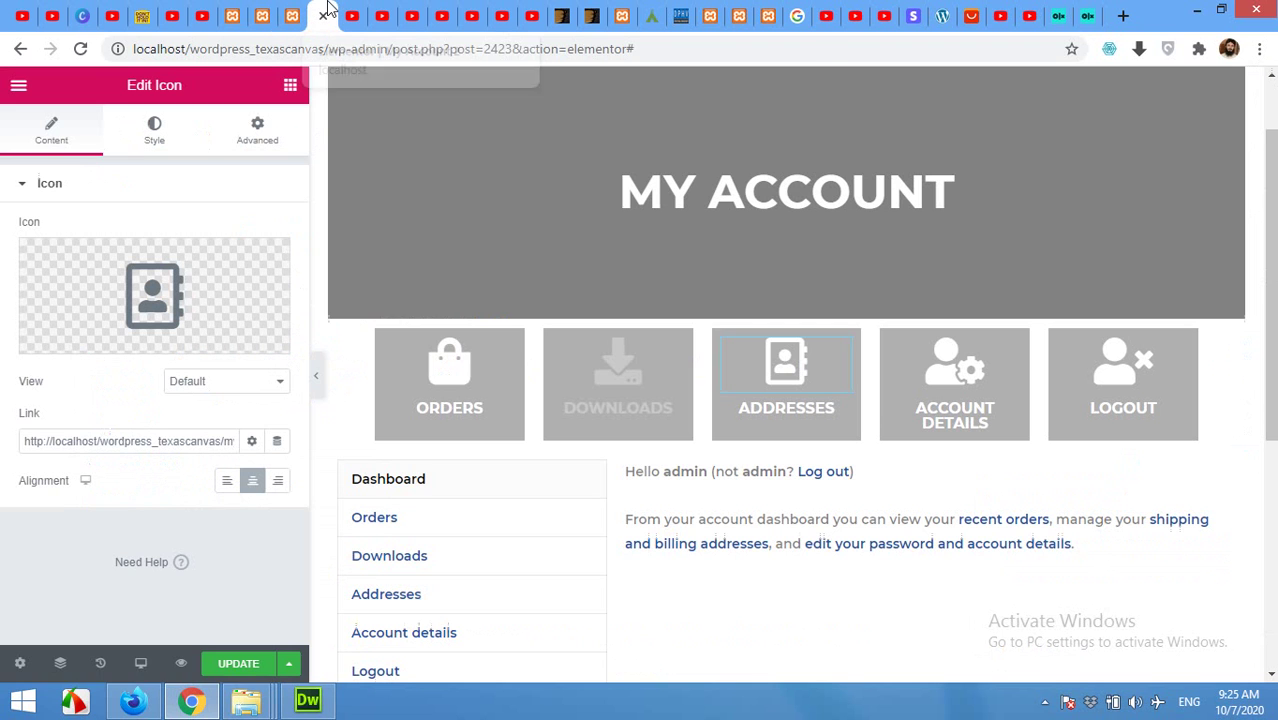
pyautogui.tripleClick(171, 442)
pyautogui.rightClick(172, 441)
pyautogui.click(222, 260)
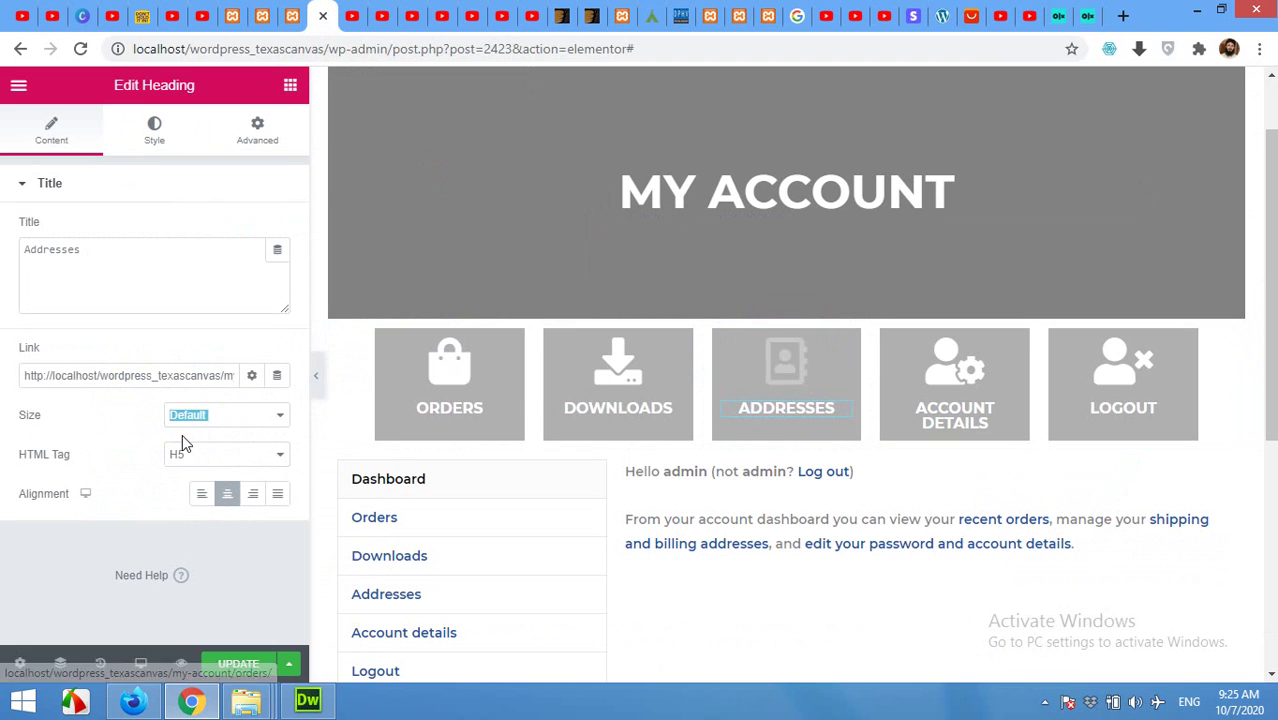
# Step: Replace the Addresses heading's link with the copied address ending in my-account/edit-address/
pyautogui.tripleClick(165, 376)
pyautogui.rightClick(165, 378)
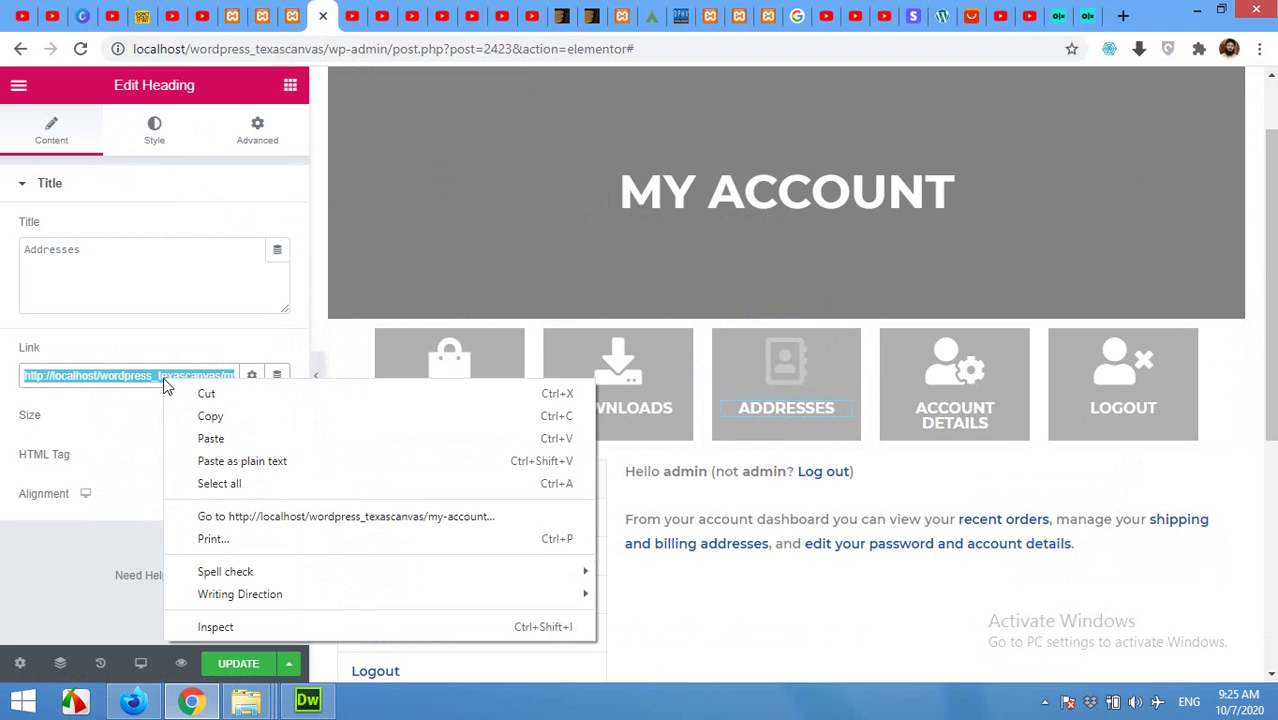
pyautogui.click(210, 439)
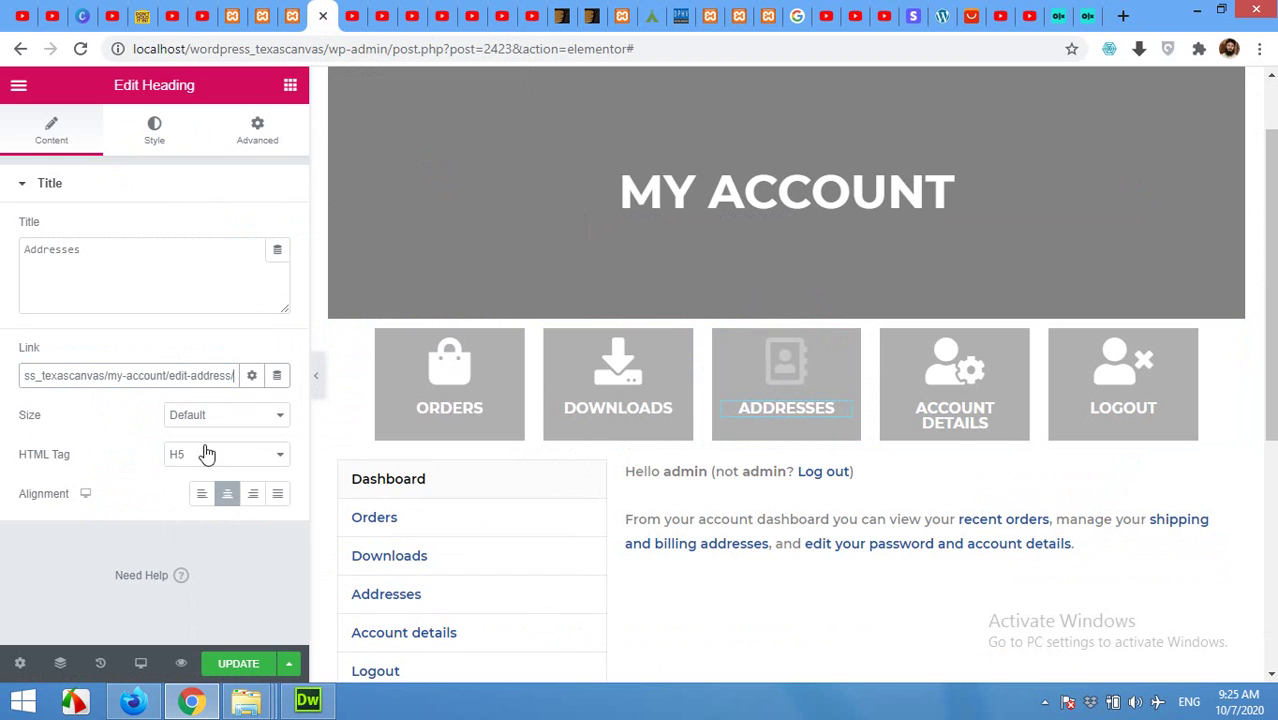
# Step: Copy the Account details link address from the published My Account 2 page and paste it as the Account Details icon's link
pyautogui.click(940, 376)
pyautogui.click(288, 16)
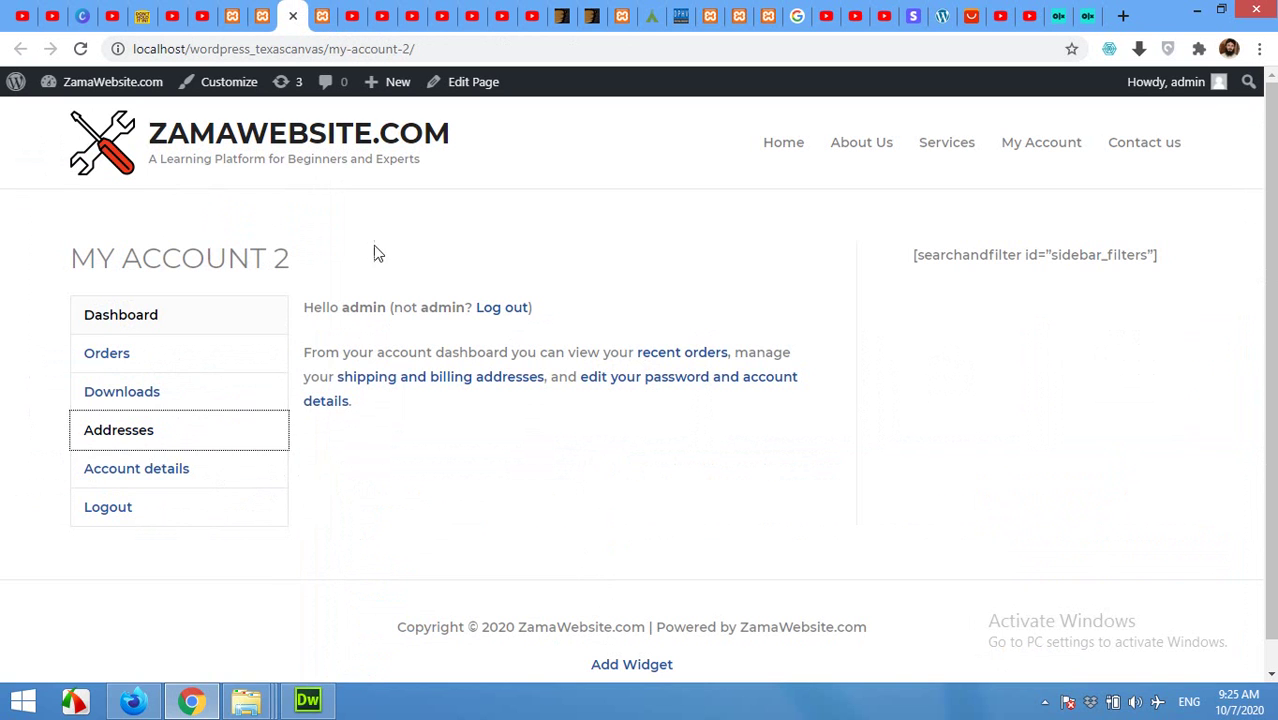
pyautogui.rightClick(137, 474)
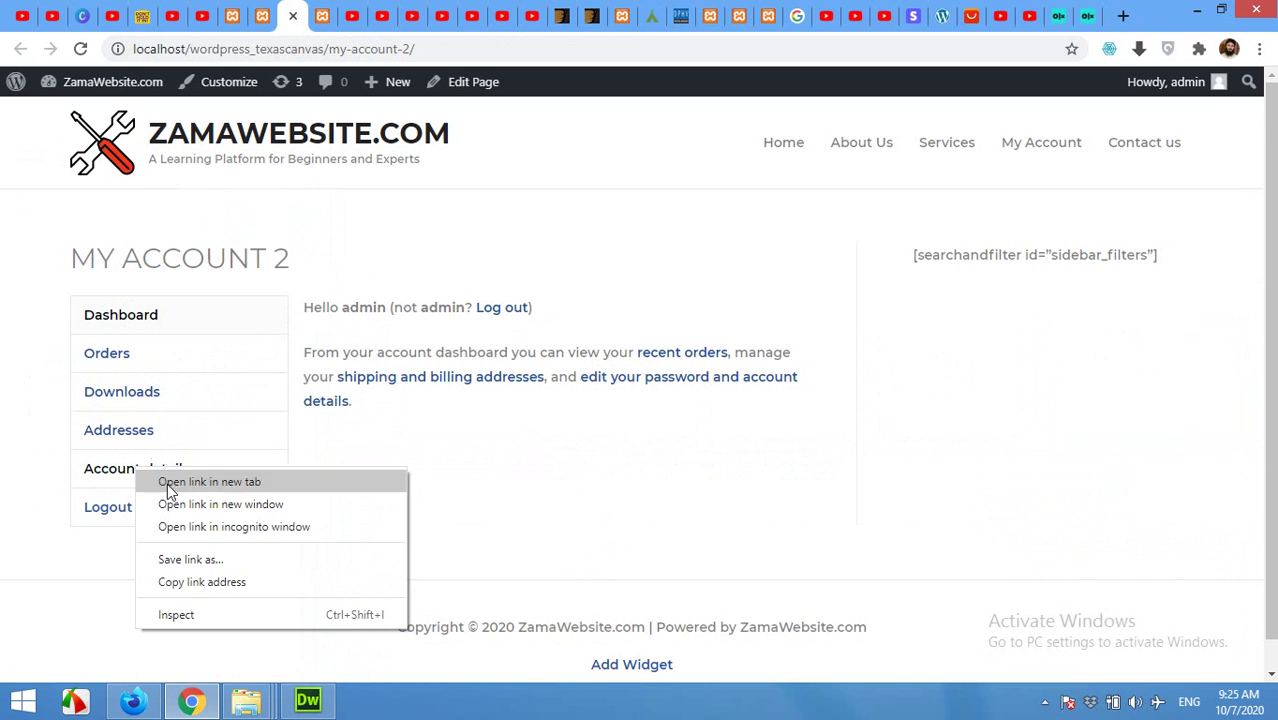
pyautogui.click(185, 580)
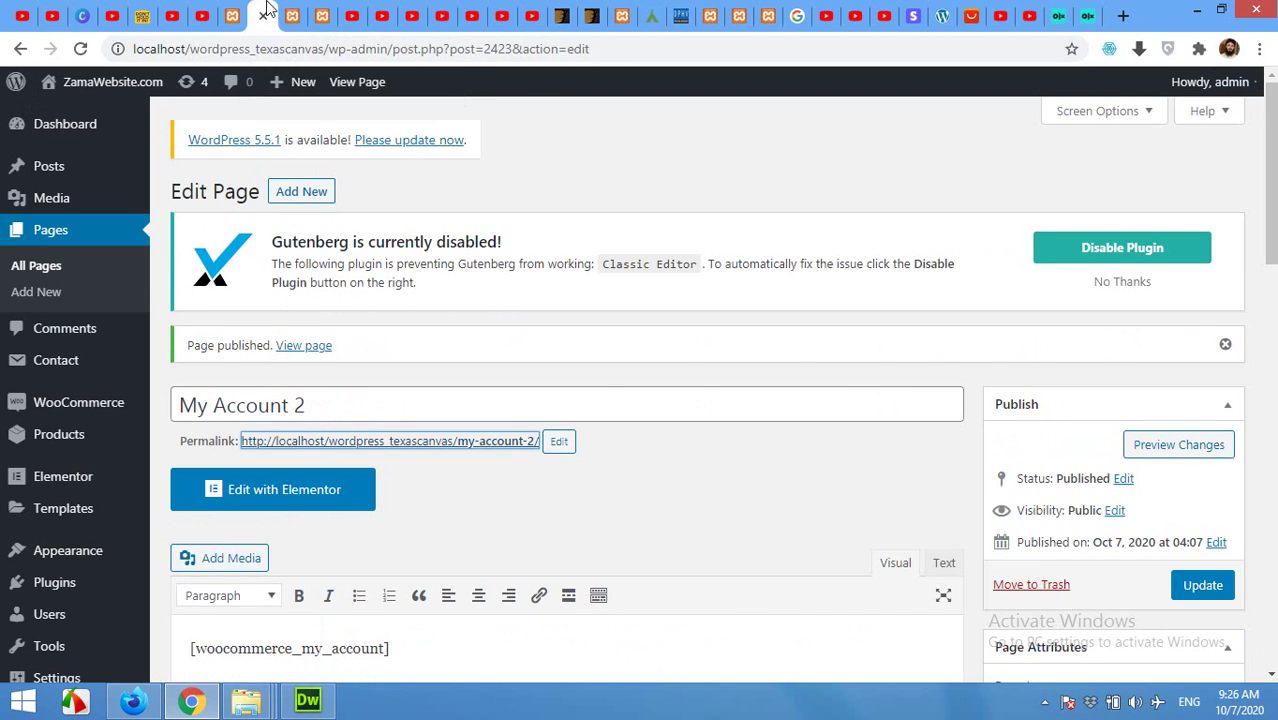
pyautogui.click(322, 15)
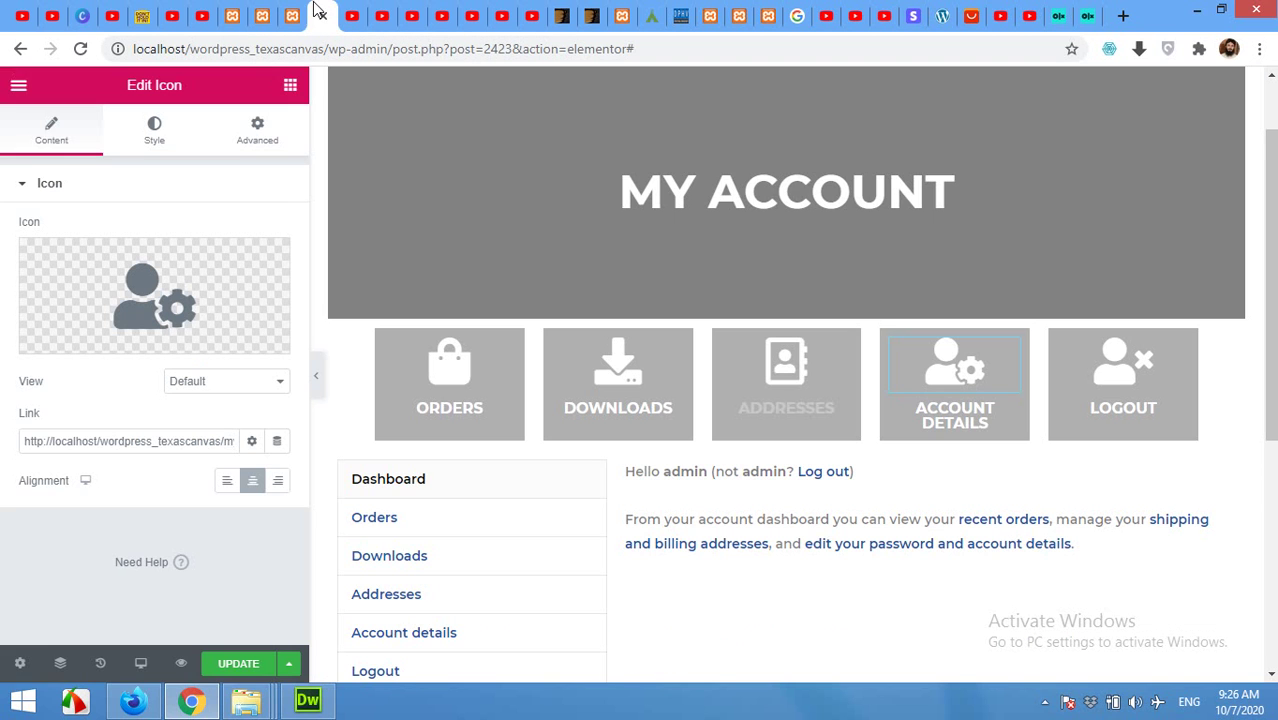
pyautogui.click(960, 415)
pyautogui.click(955, 362)
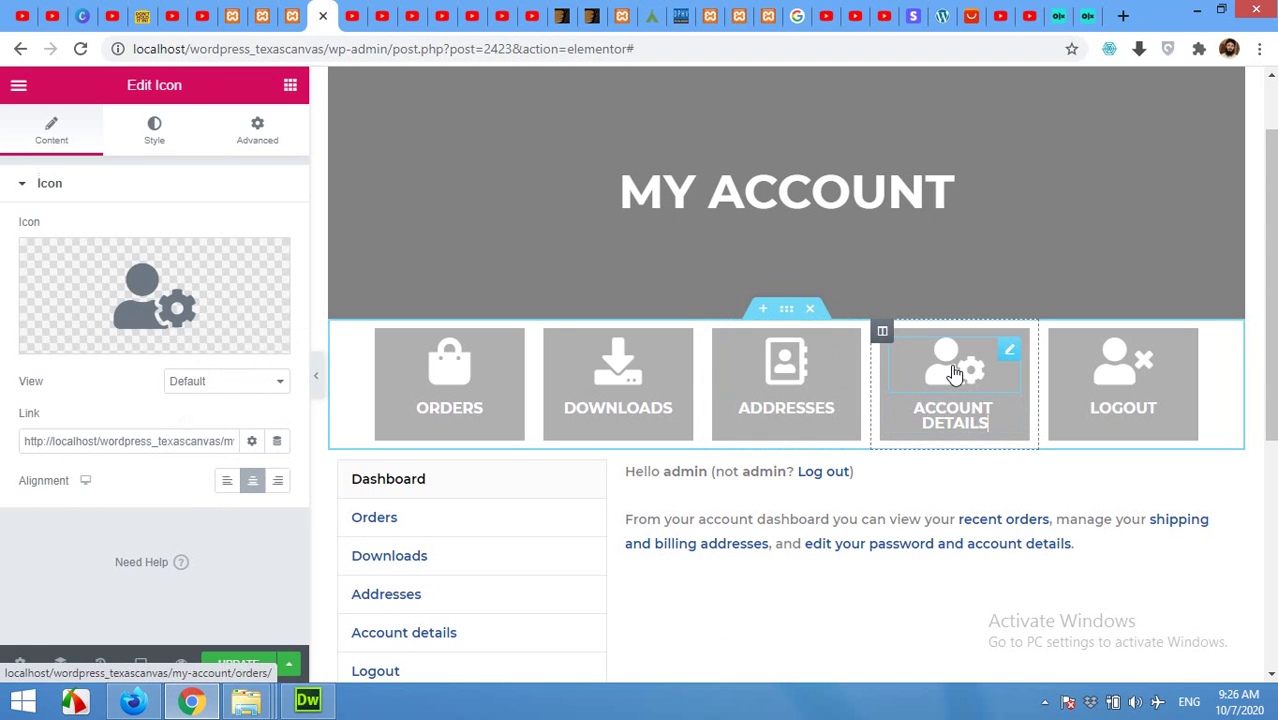
pyautogui.tripleClick(130, 444)
pyautogui.rightClick(132, 446)
pyautogui.click(177, 240)
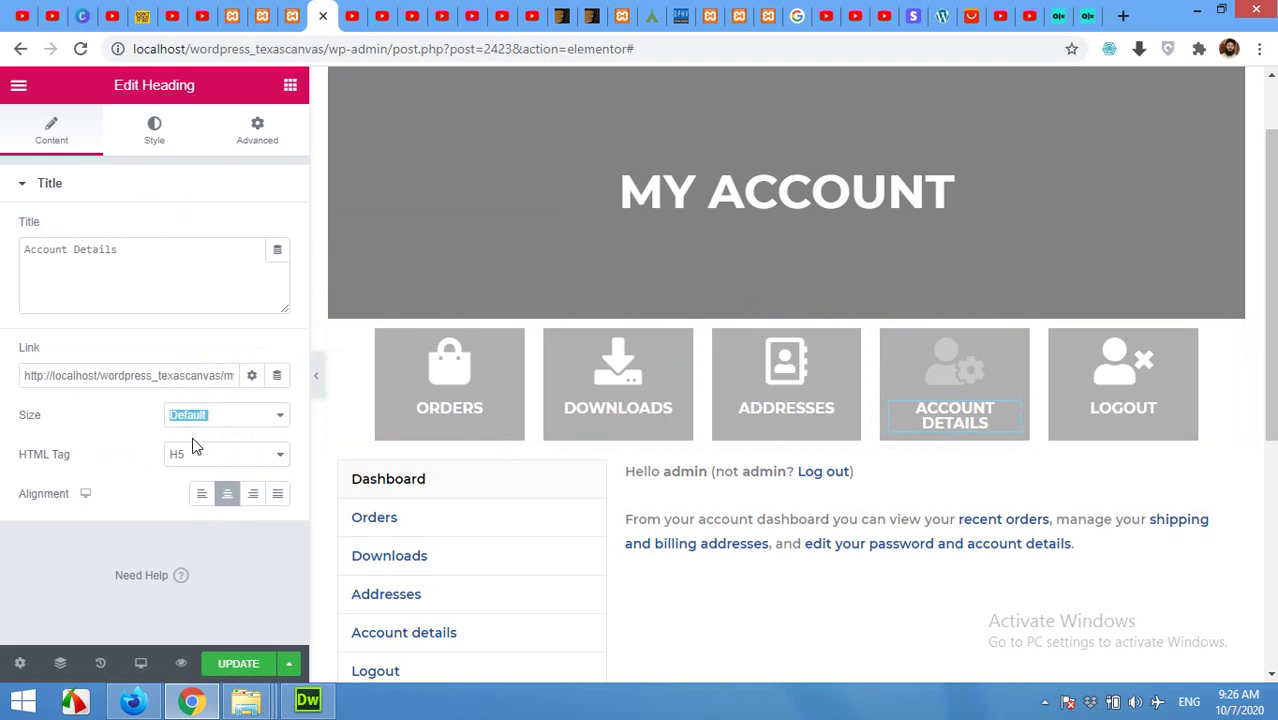
# Step: Replace the Account Details heading's link with the copied address ending in my-account/edit-account/
pyautogui.tripleClick(178, 375)
pyautogui.rightClick(178, 376)
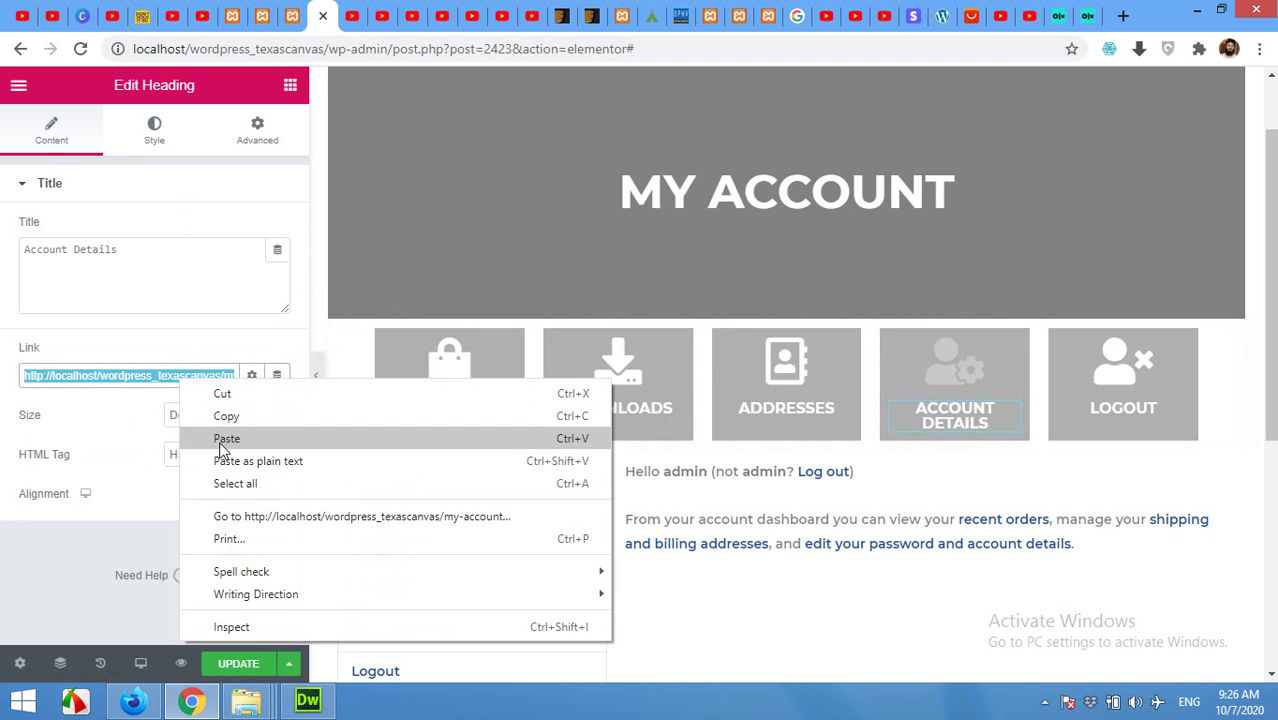
pyautogui.click(226, 438)
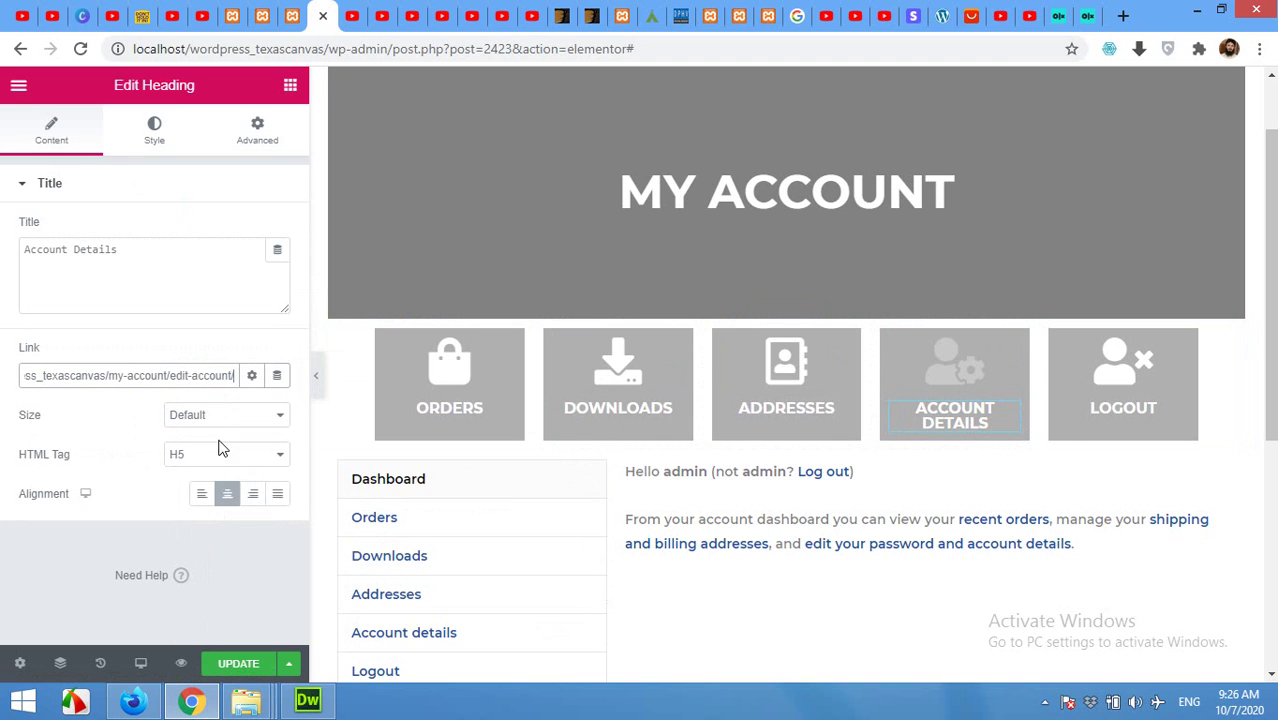
# Step: Copy the Logout link address from the published My Account 2 page and paste it as the Logout icon's link
pyautogui.click(1120, 382)
pyautogui.click(288, 16)
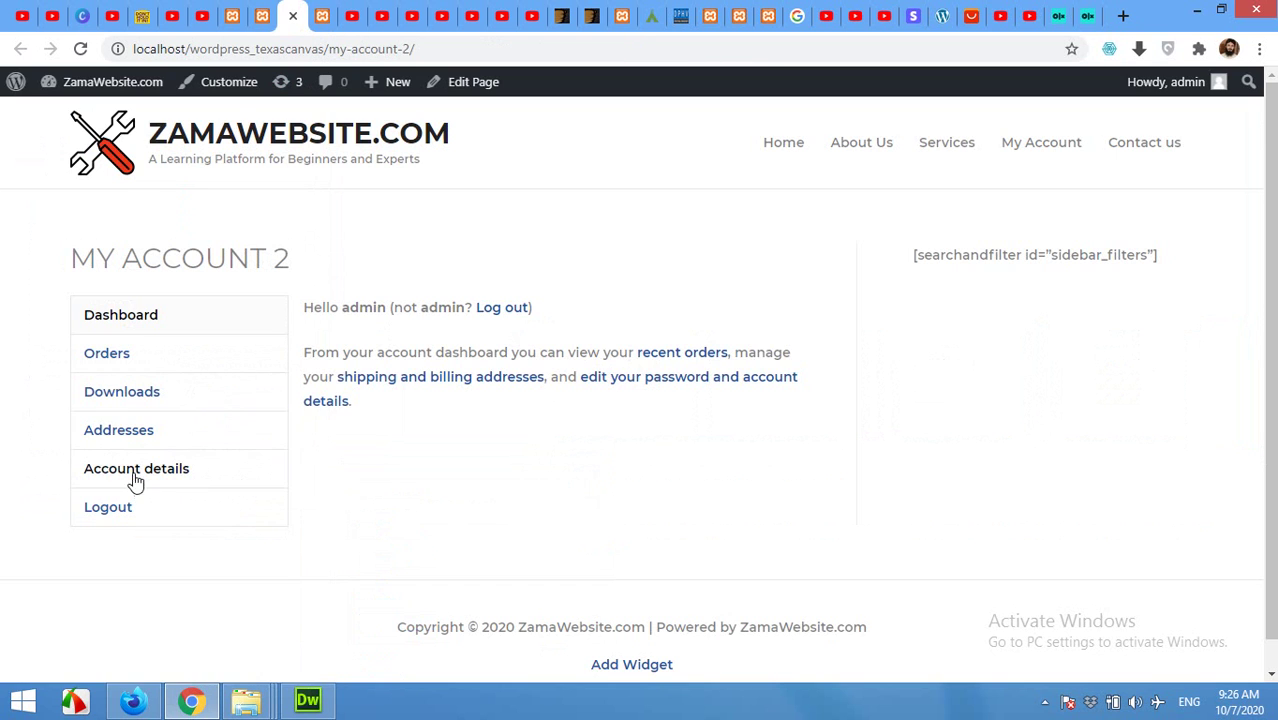
pyautogui.rightClick(100, 508)
pyautogui.press('Escape')
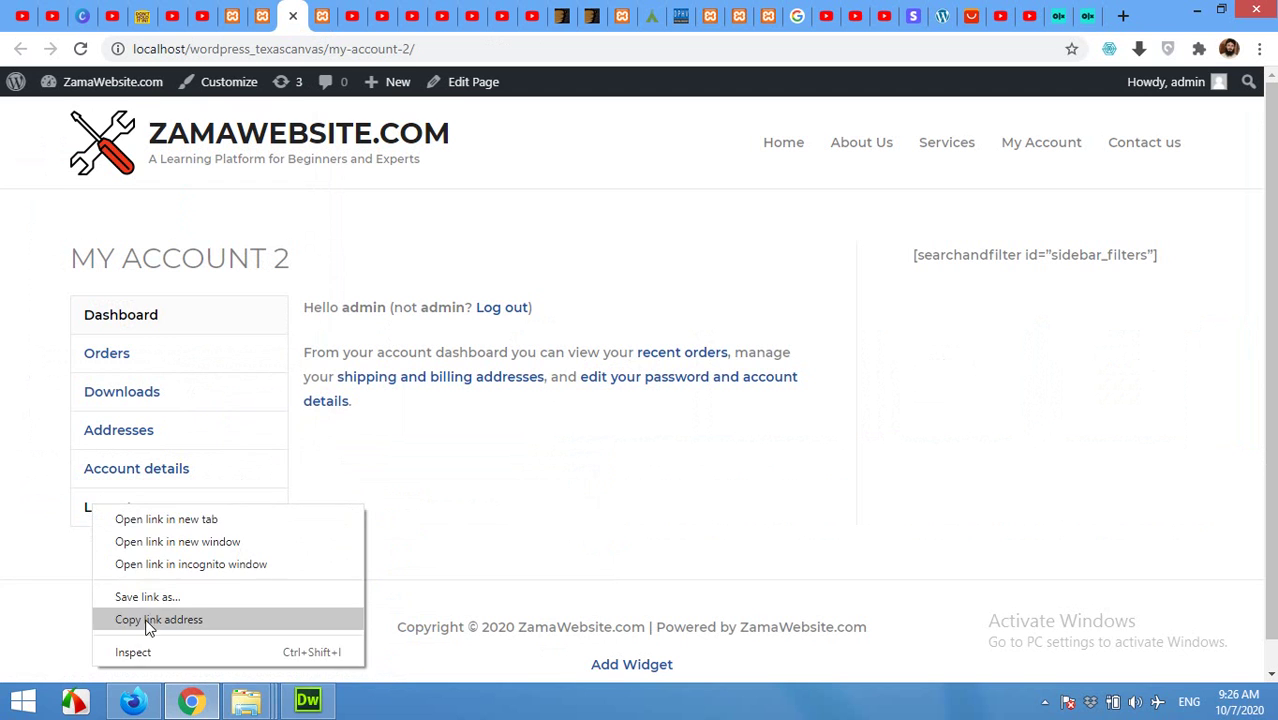
pyautogui.click(148, 622)
pyautogui.click(318, 16)
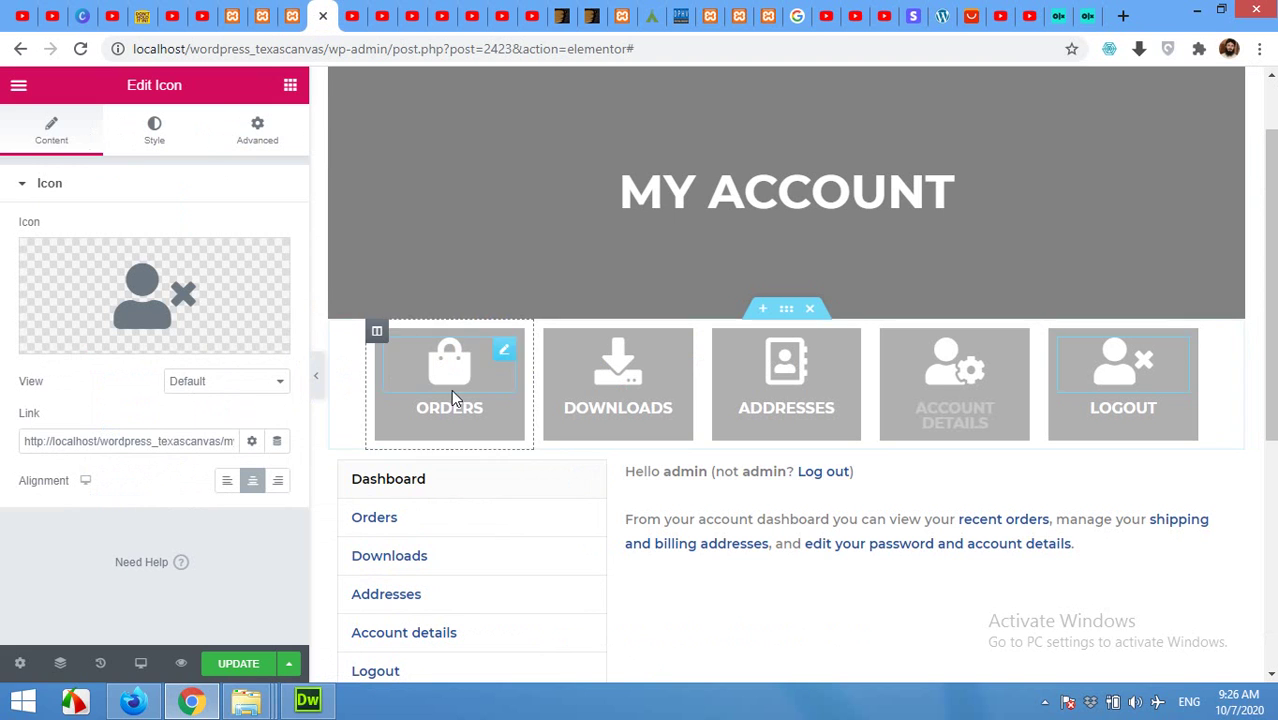
pyautogui.tripleClick(157, 440)
pyautogui.rightClick(155, 445)
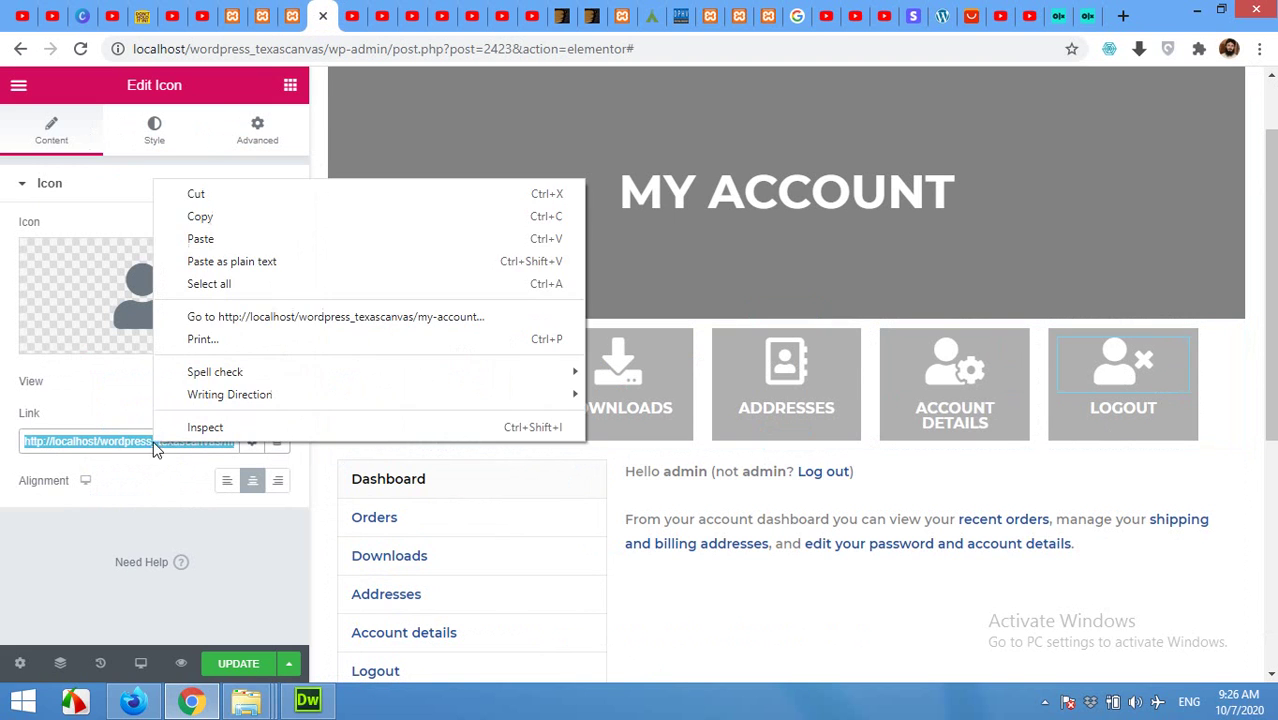
pyautogui.click(232, 239)
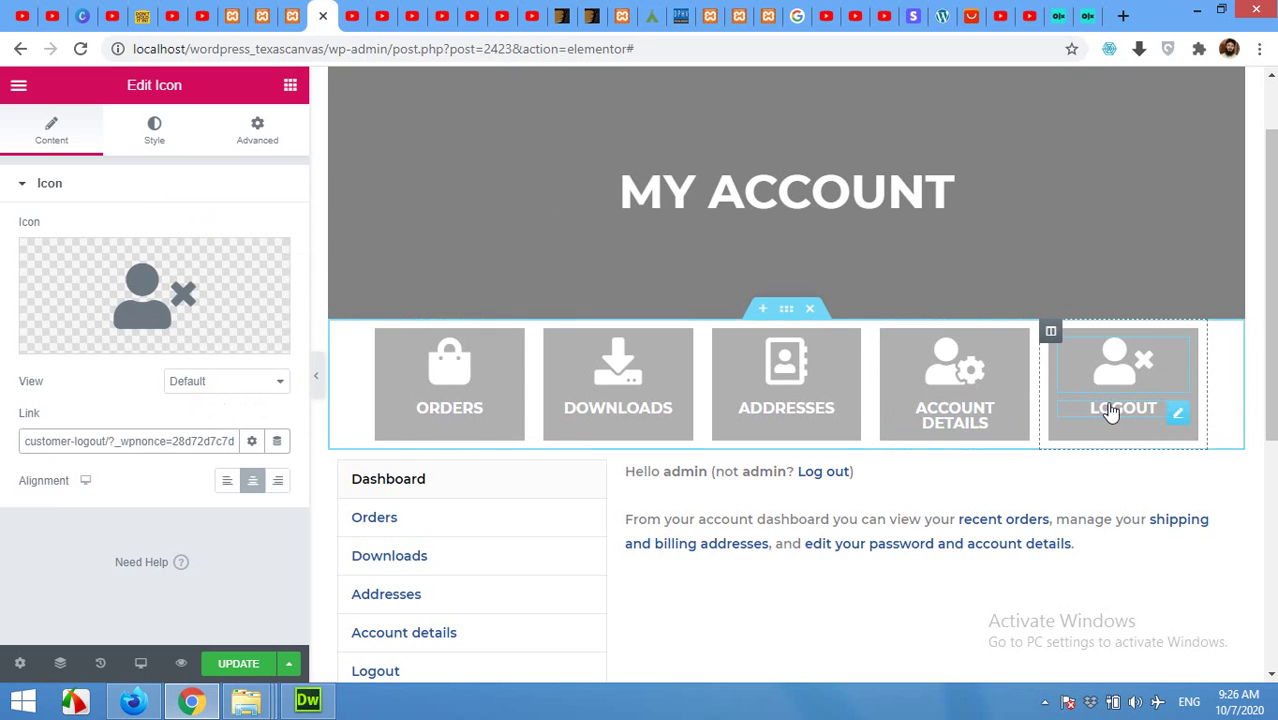
# Step: Replace the Logout heading's link with the copied customer-logout address and update the page
pyautogui.click(292, 16)
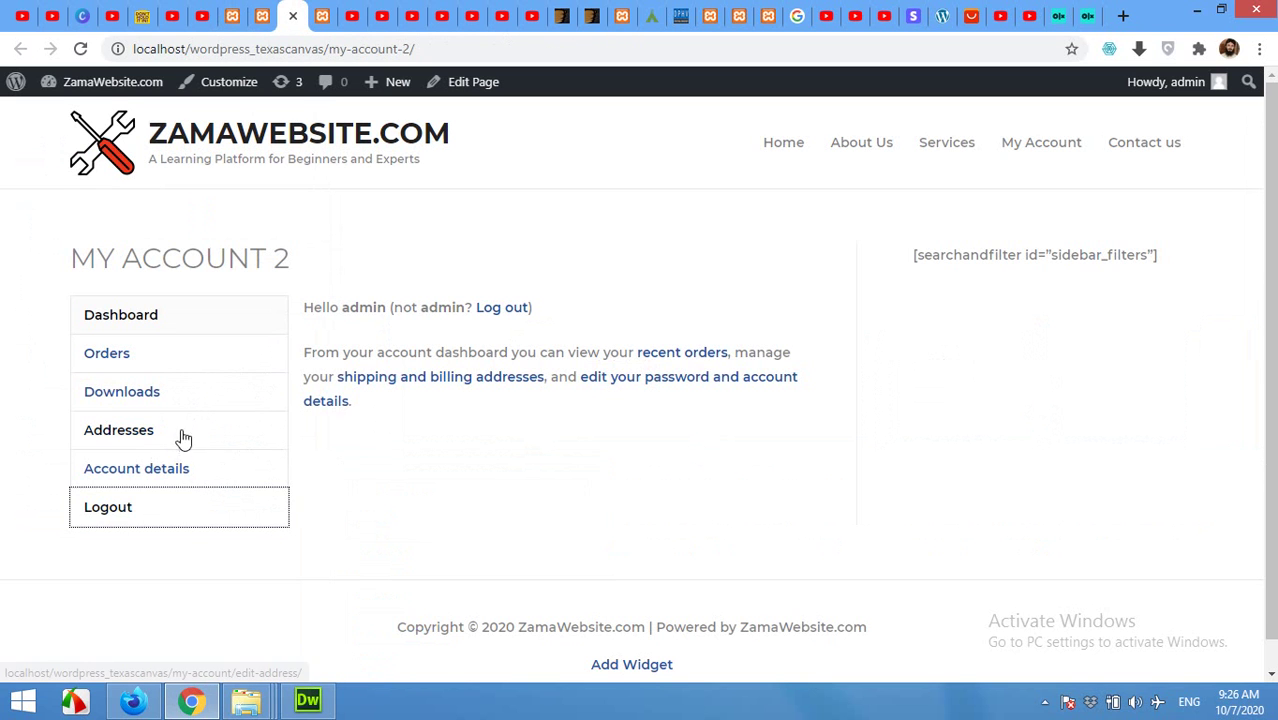
pyautogui.click(318, 15)
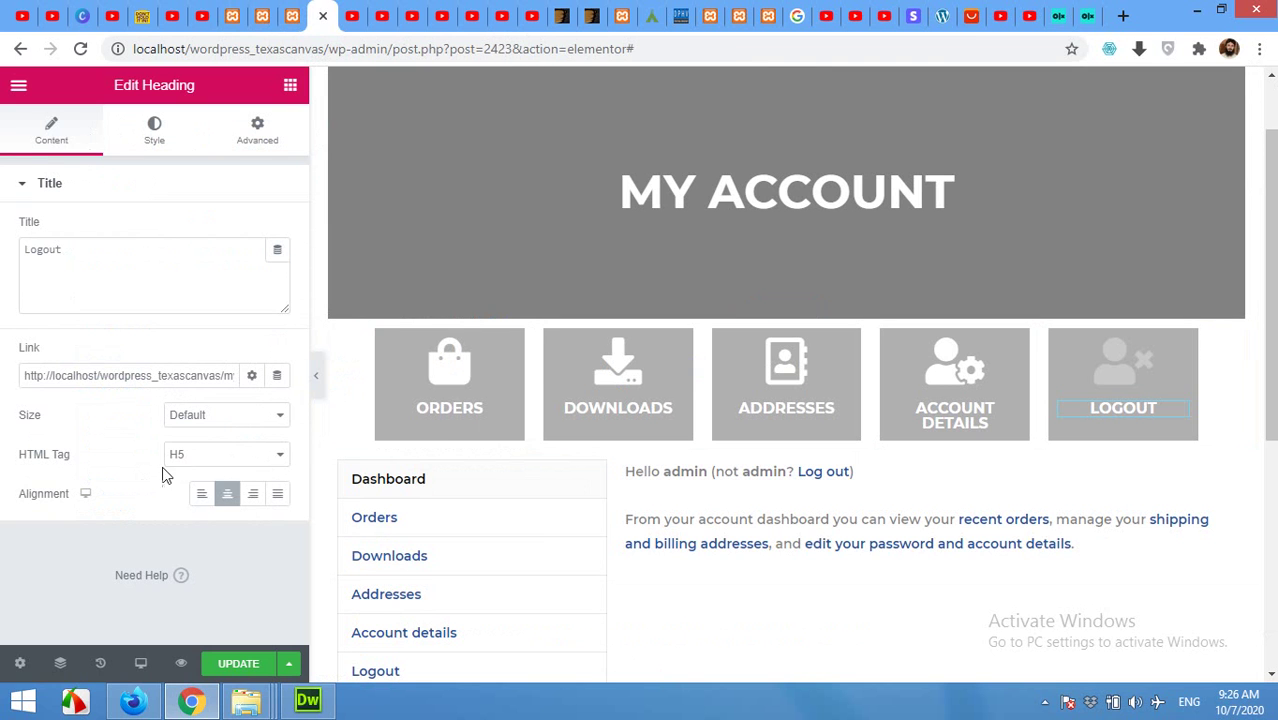
pyautogui.tripleClick(131, 375)
pyautogui.rightClick(158, 377)
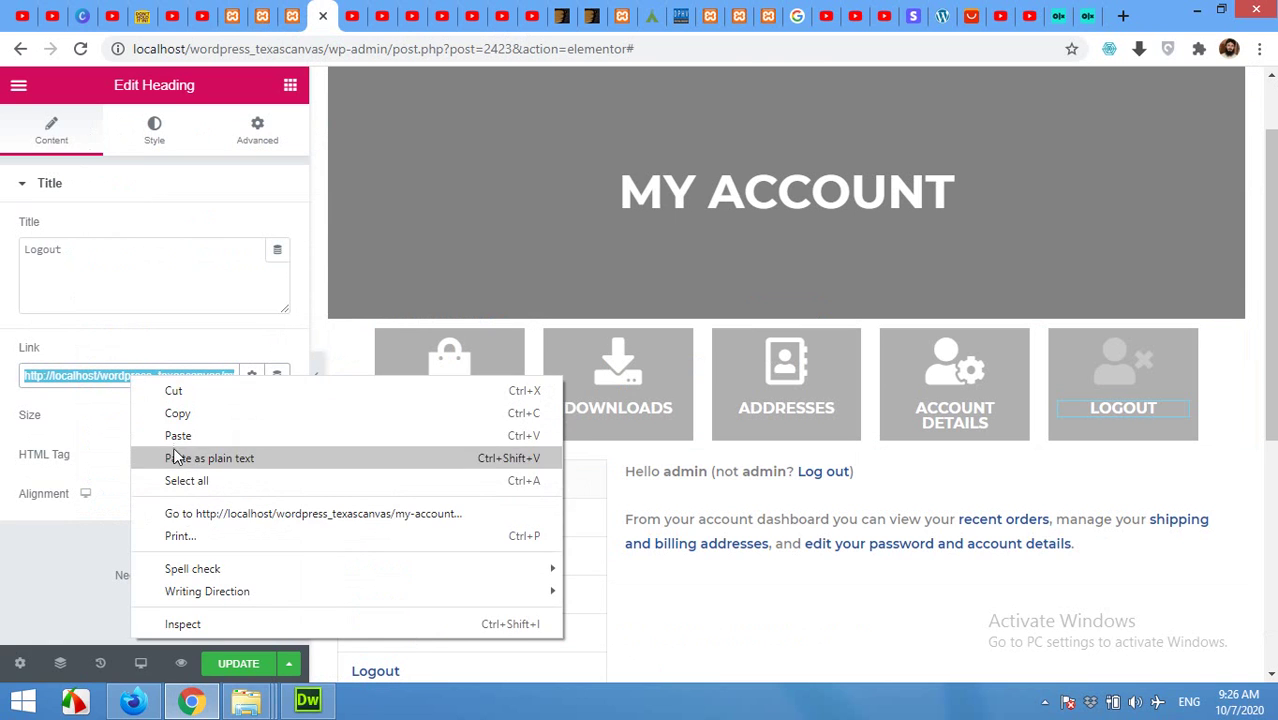
pyautogui.click(177, 454)
pyautogui.click(240, 662)
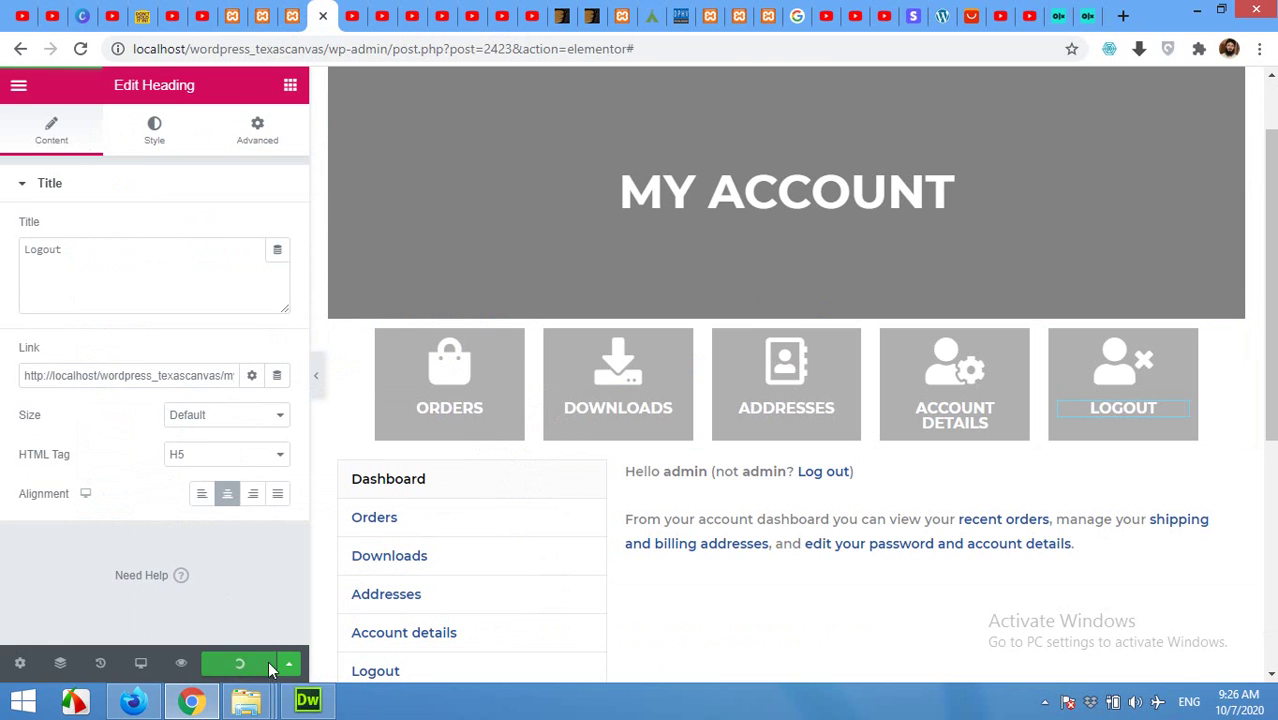
# Step: Unlink the icon section's margins, set its top margin to -60 px and bottom margin to 0, and update the page
pyautogui.click(778, 322)
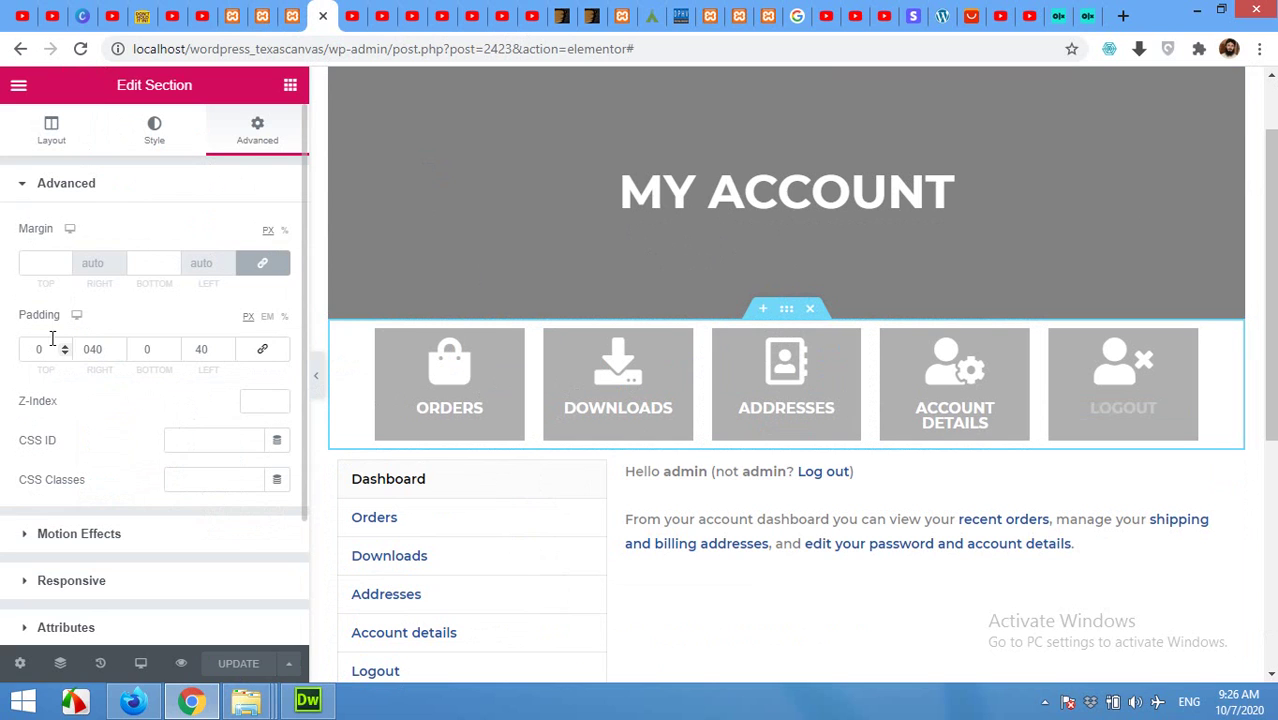
pyautogui.click(263, 266)
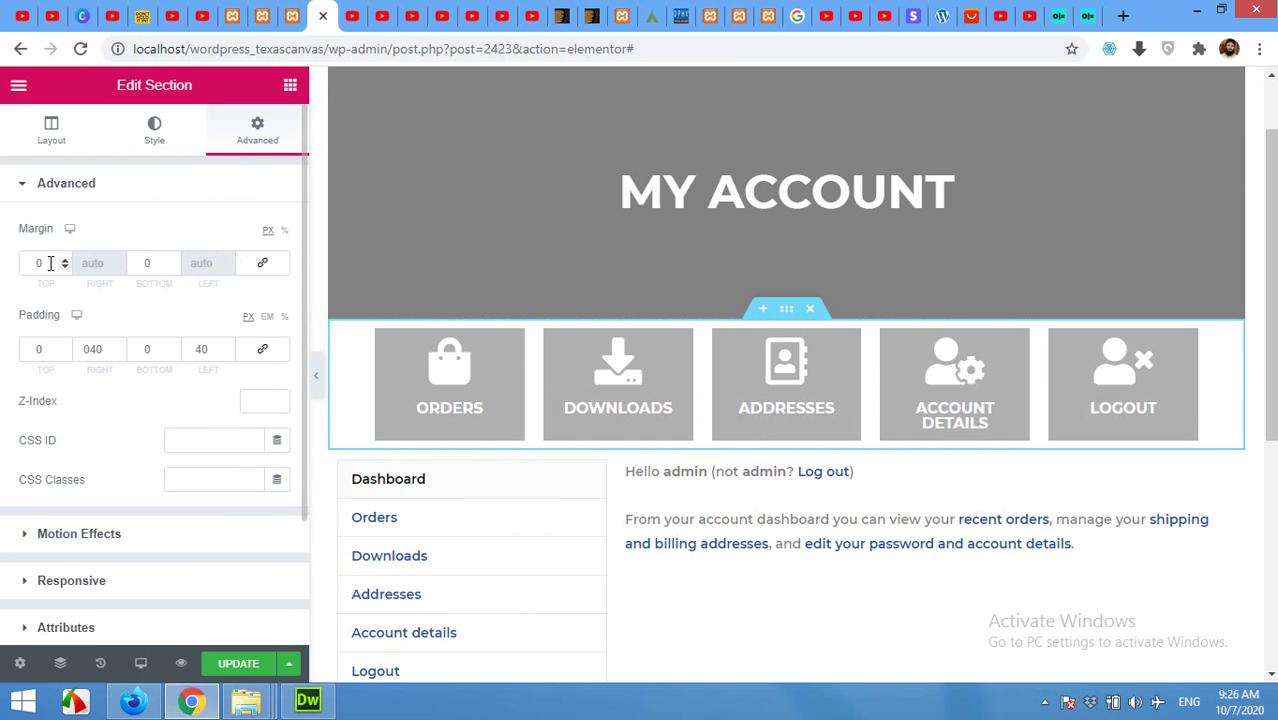
pyautogui.scroll(-12, 63, 270)
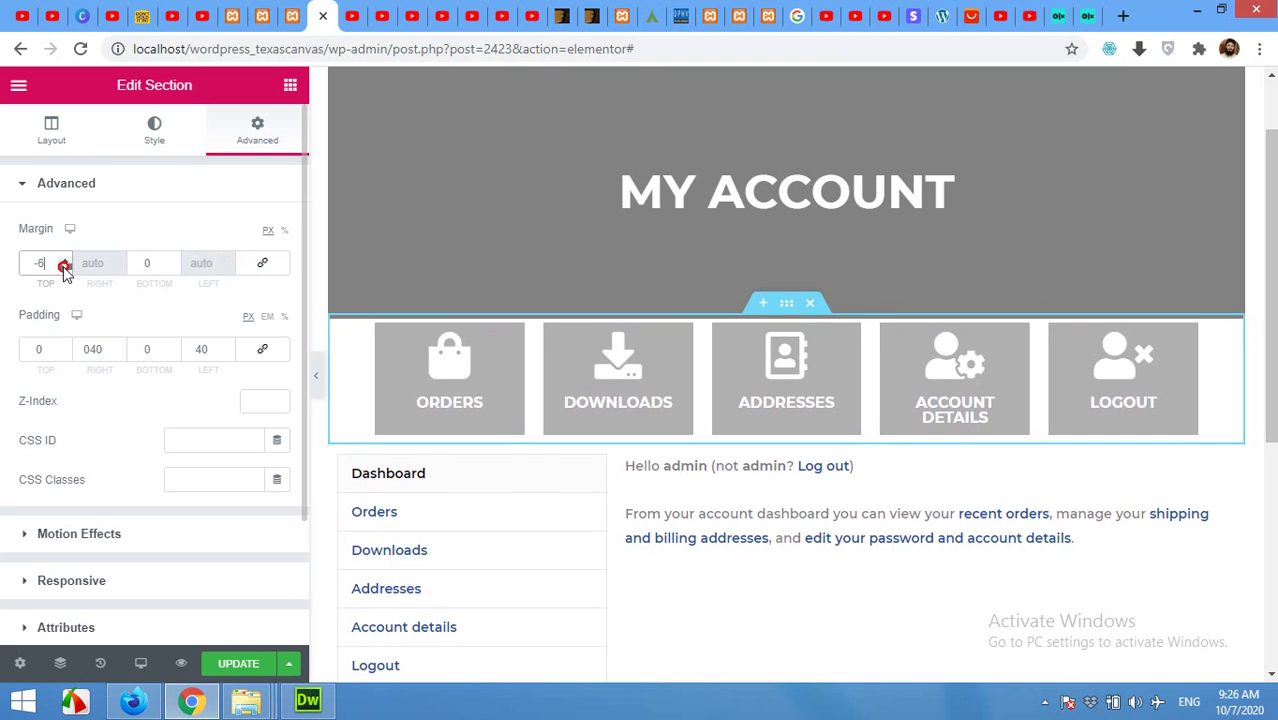
pyautogui.scroll(-2, 63, 270)
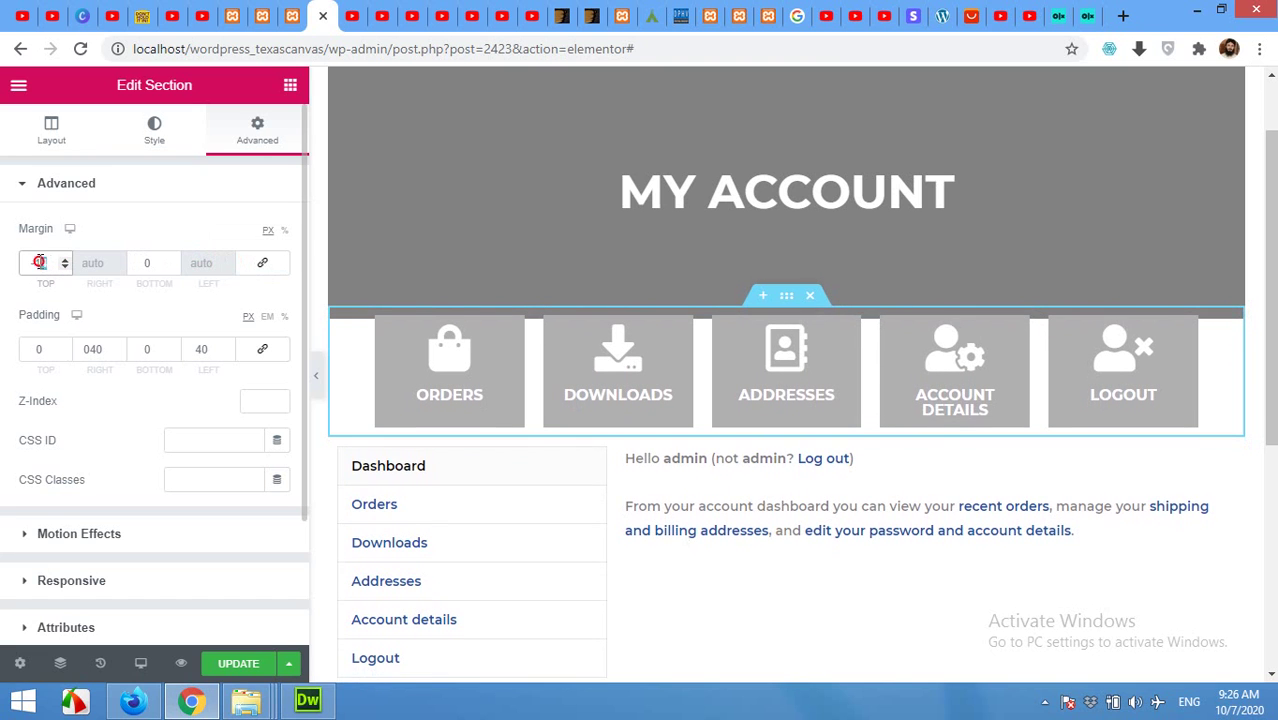
pyautogui.write('-60')
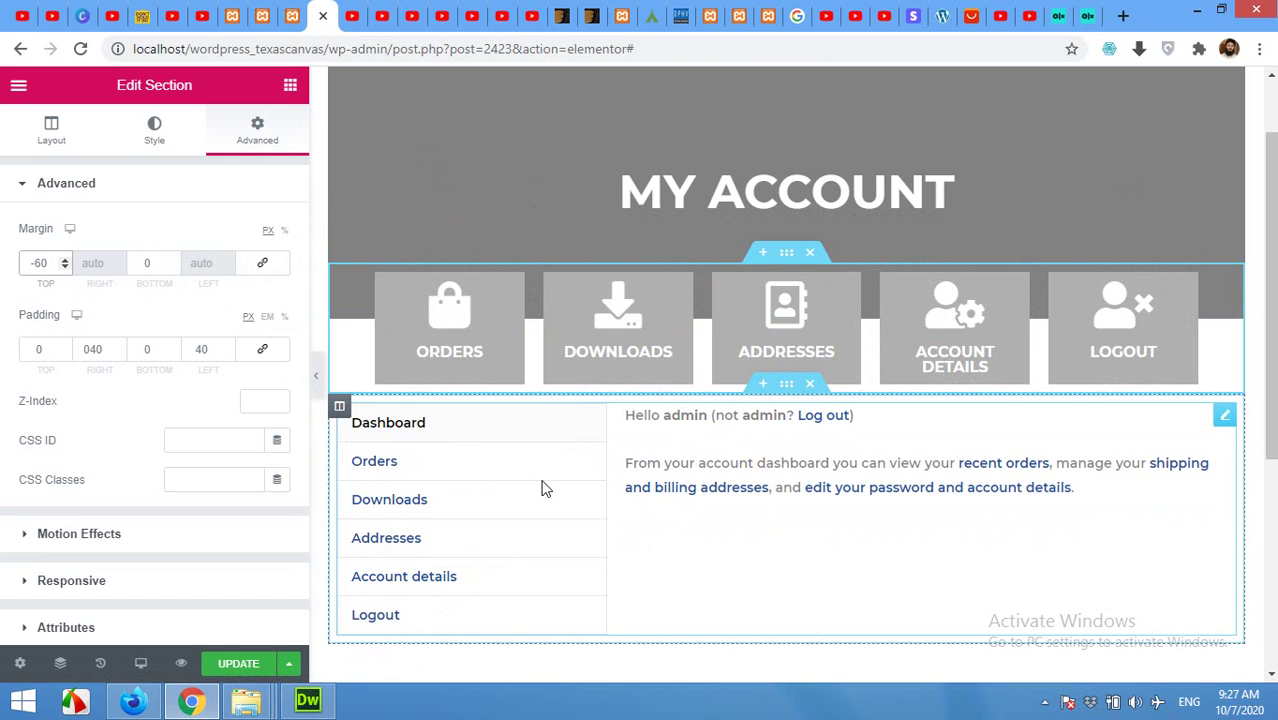
pyautogui.click(246, 668)
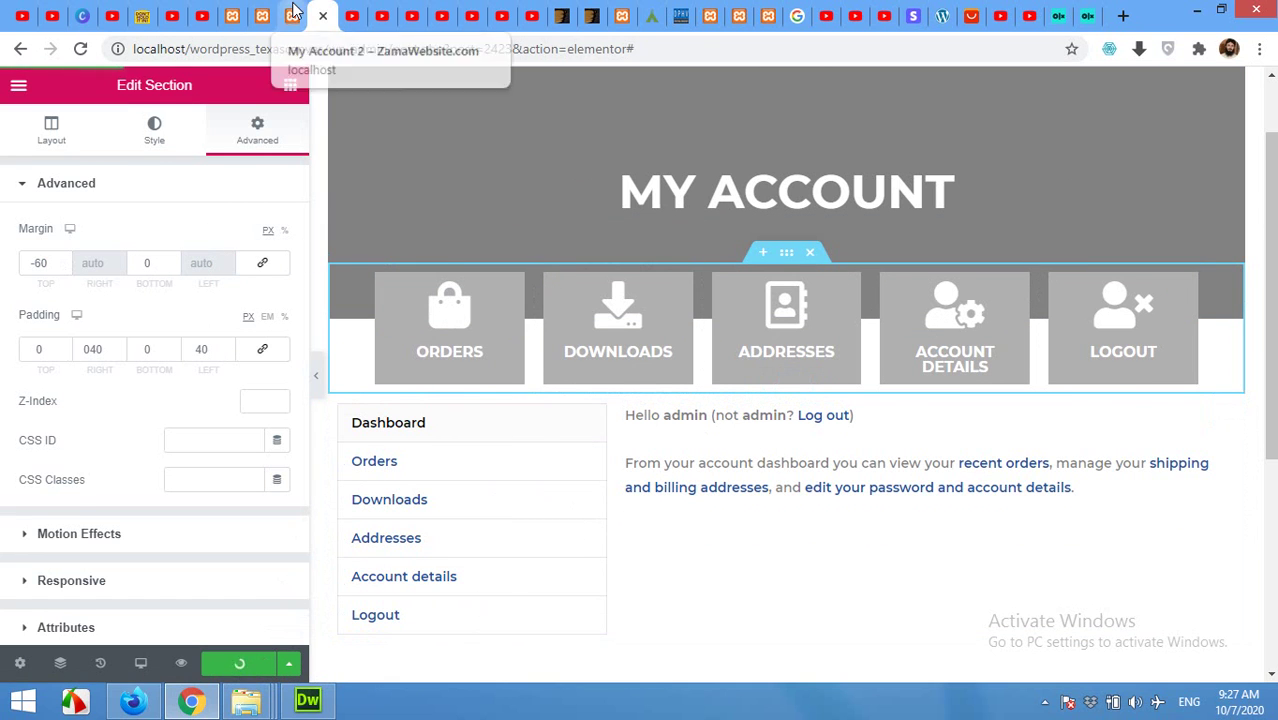
# Step: Open the theme customizer for the My Account 2 page in a new browser tab and go to its Additional CSS settings
pyautogui.click(293, 14)
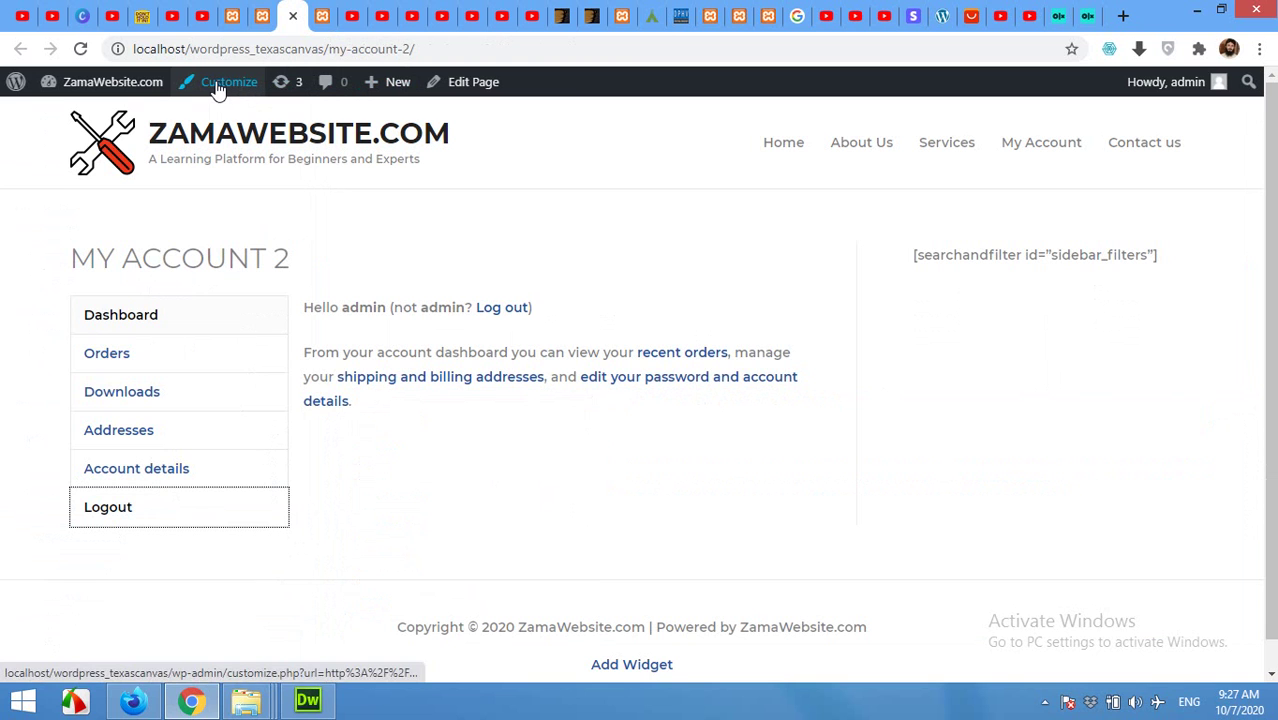
pyautogui.click(262, 16)
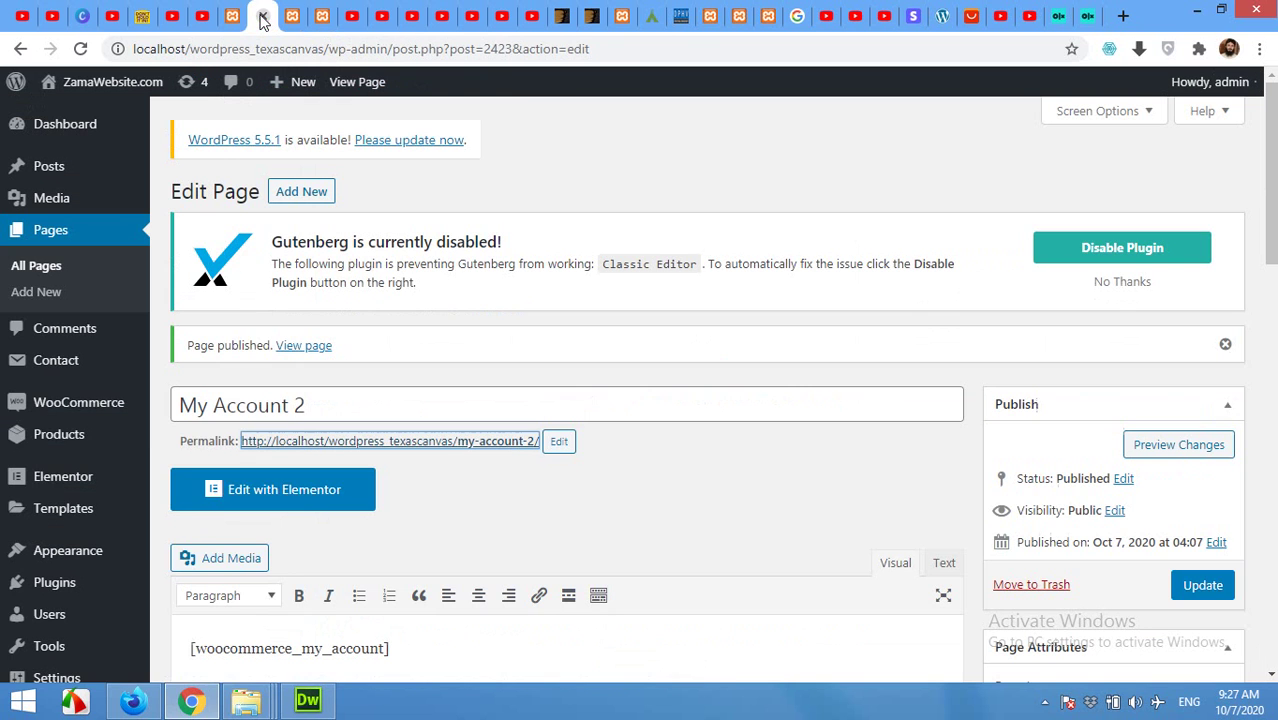
pyautogui.moveTo(63, 551)
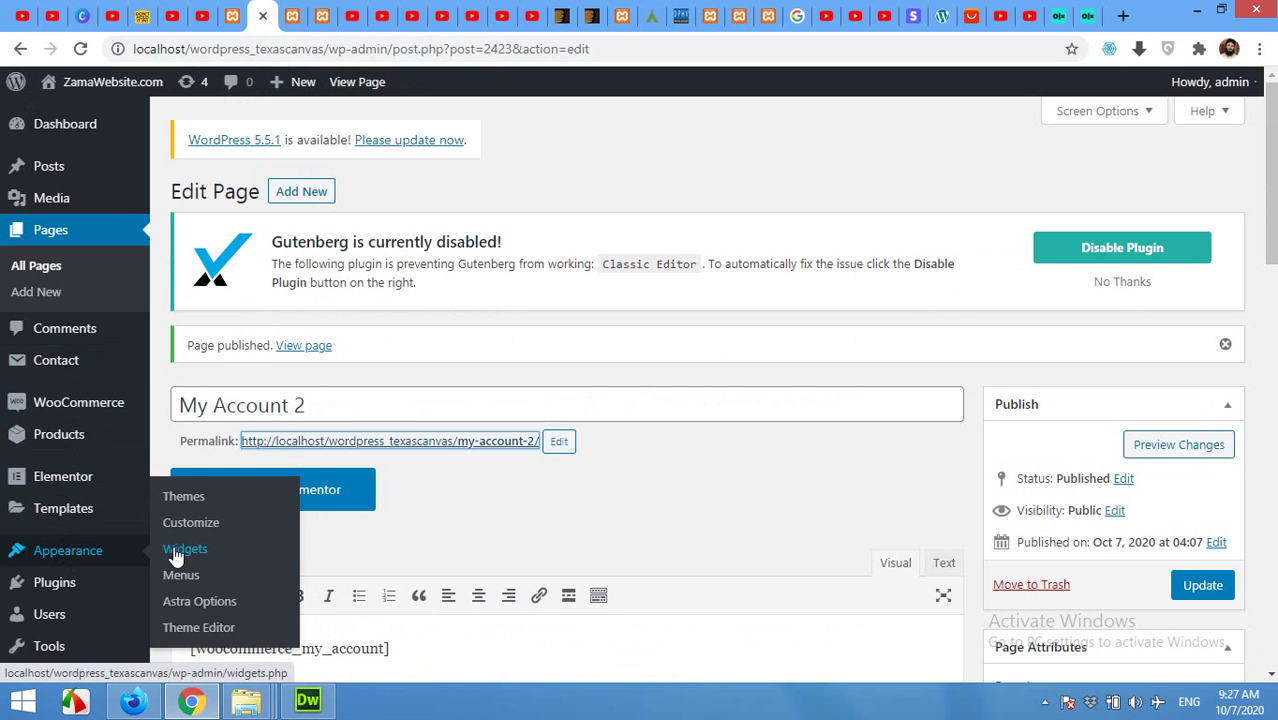
pyautogui.click(292, 16)
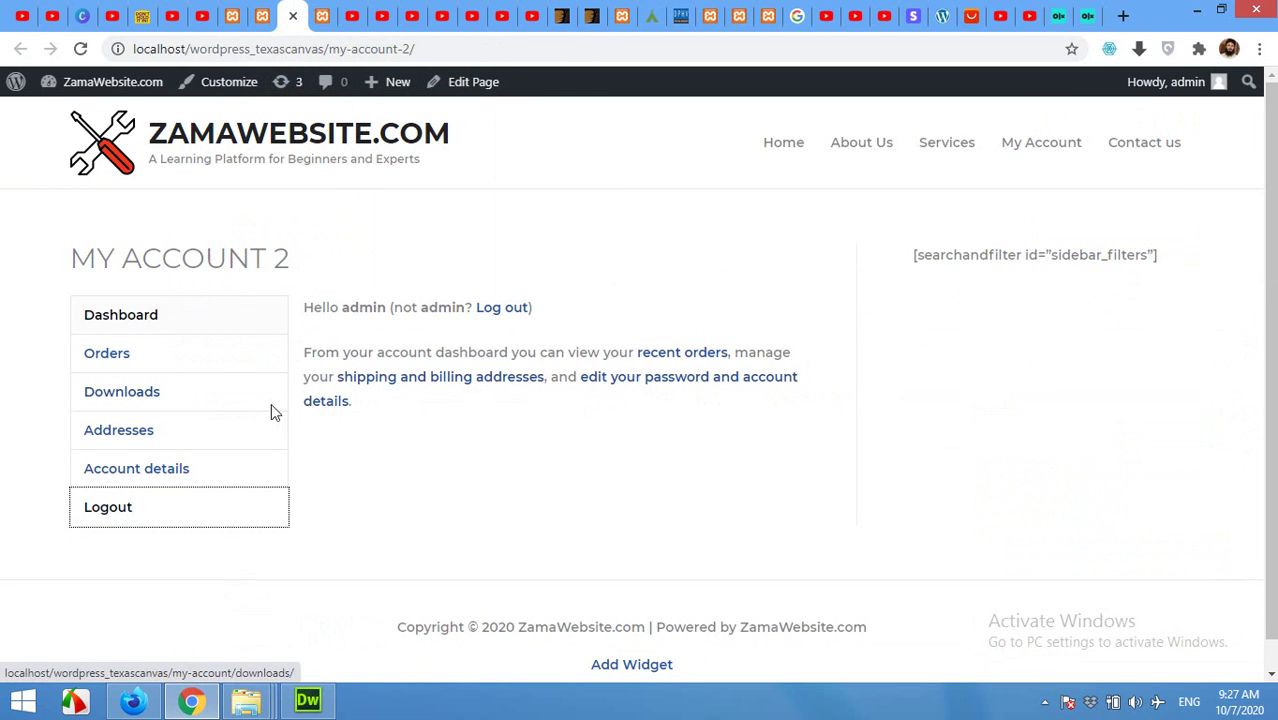
pyautogui.rightClick(266, 90)
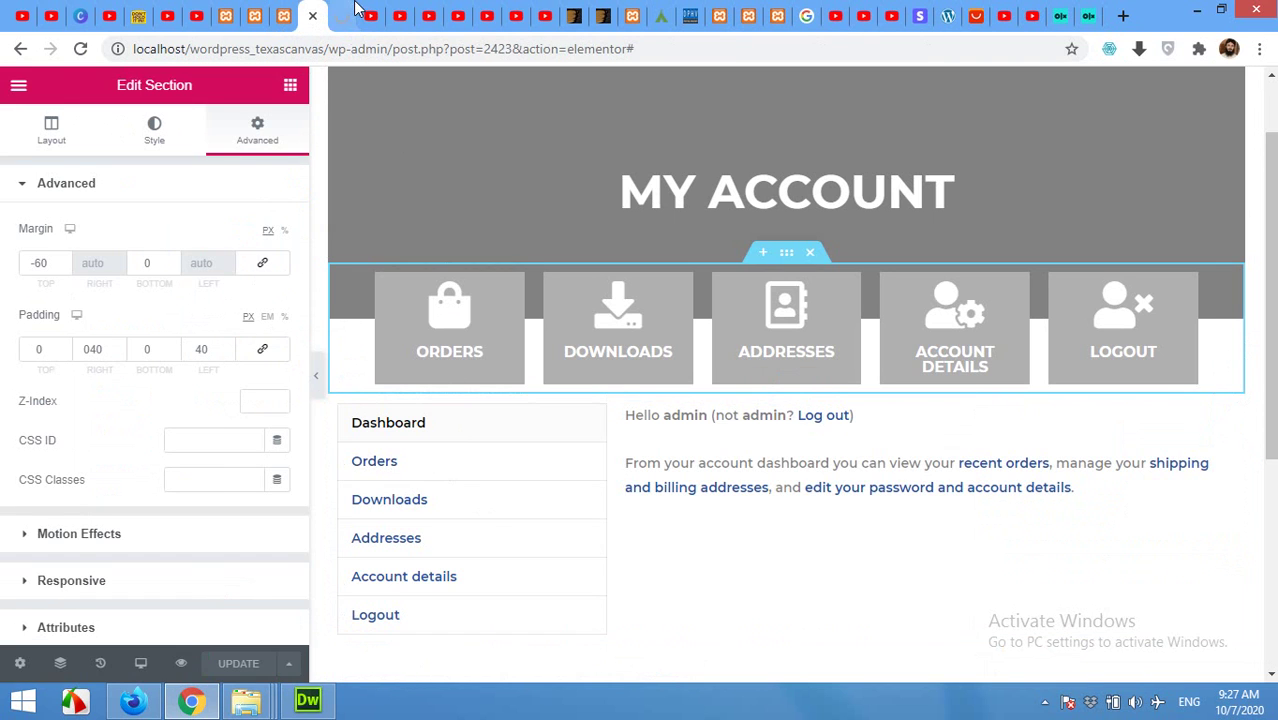
pyautogui.click(341, 15)
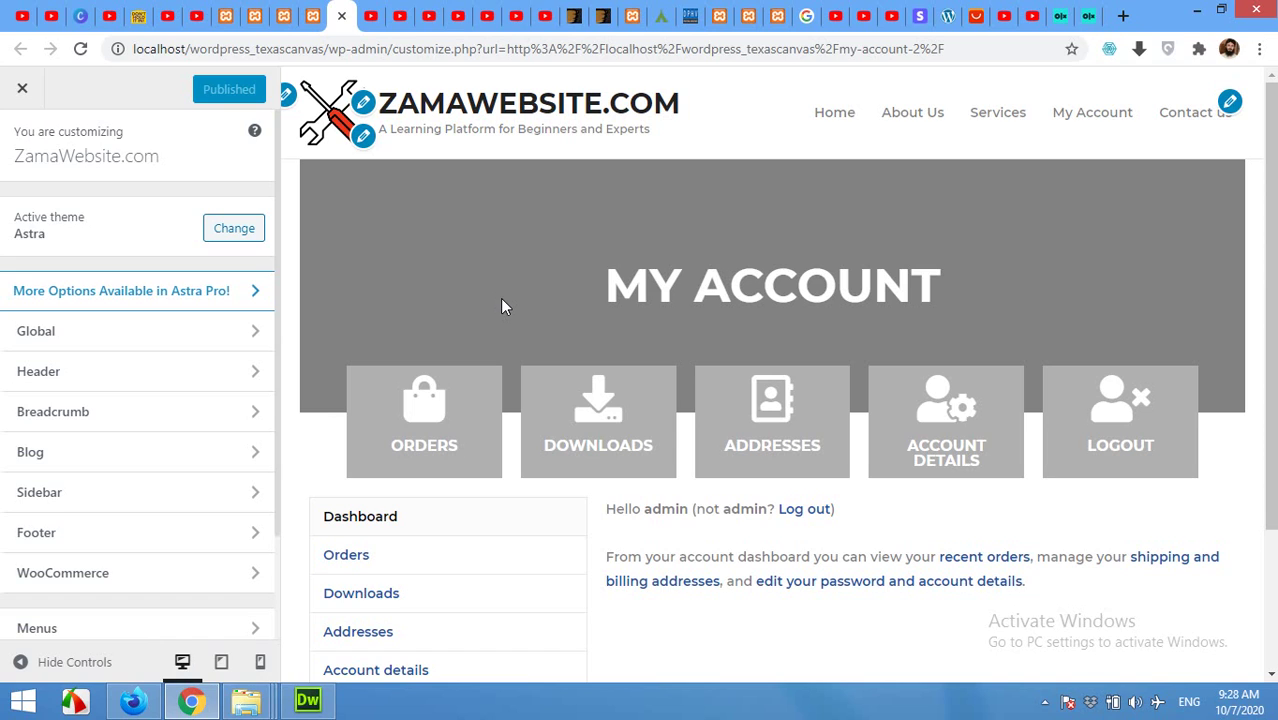
pyautogui.scroll(-2, 117, 497)
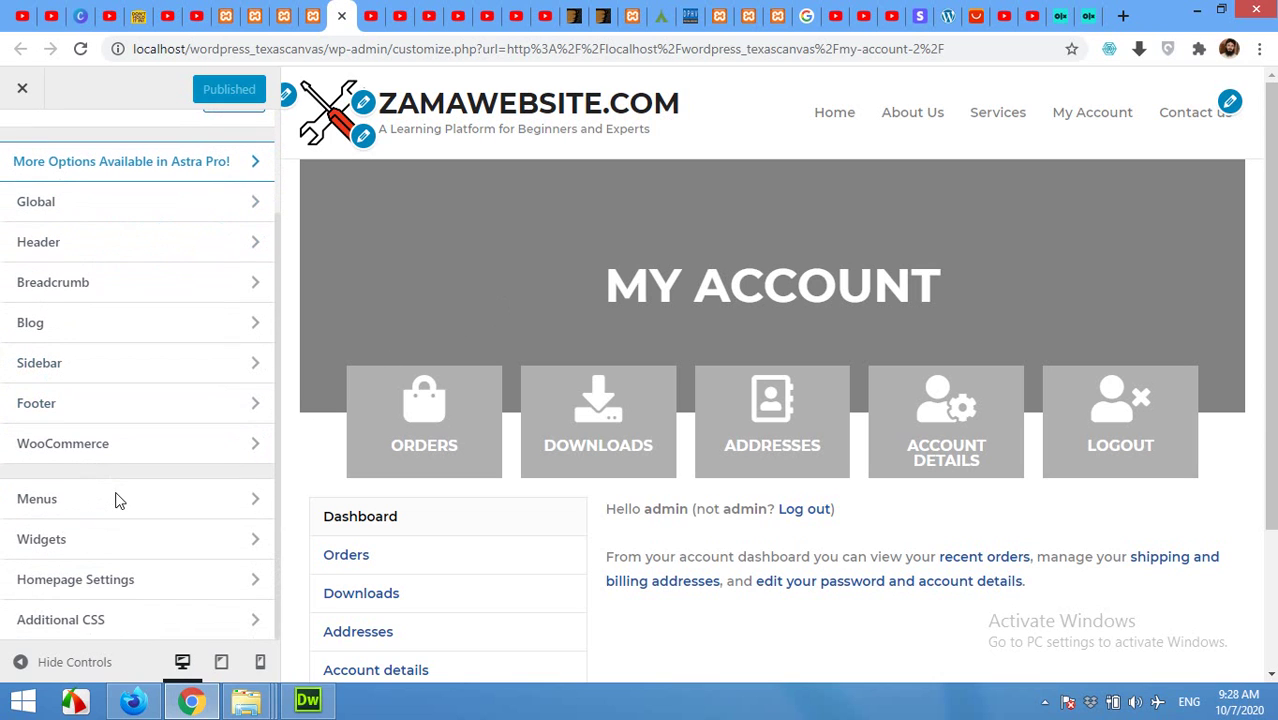
pyautogui.click(90, 622)
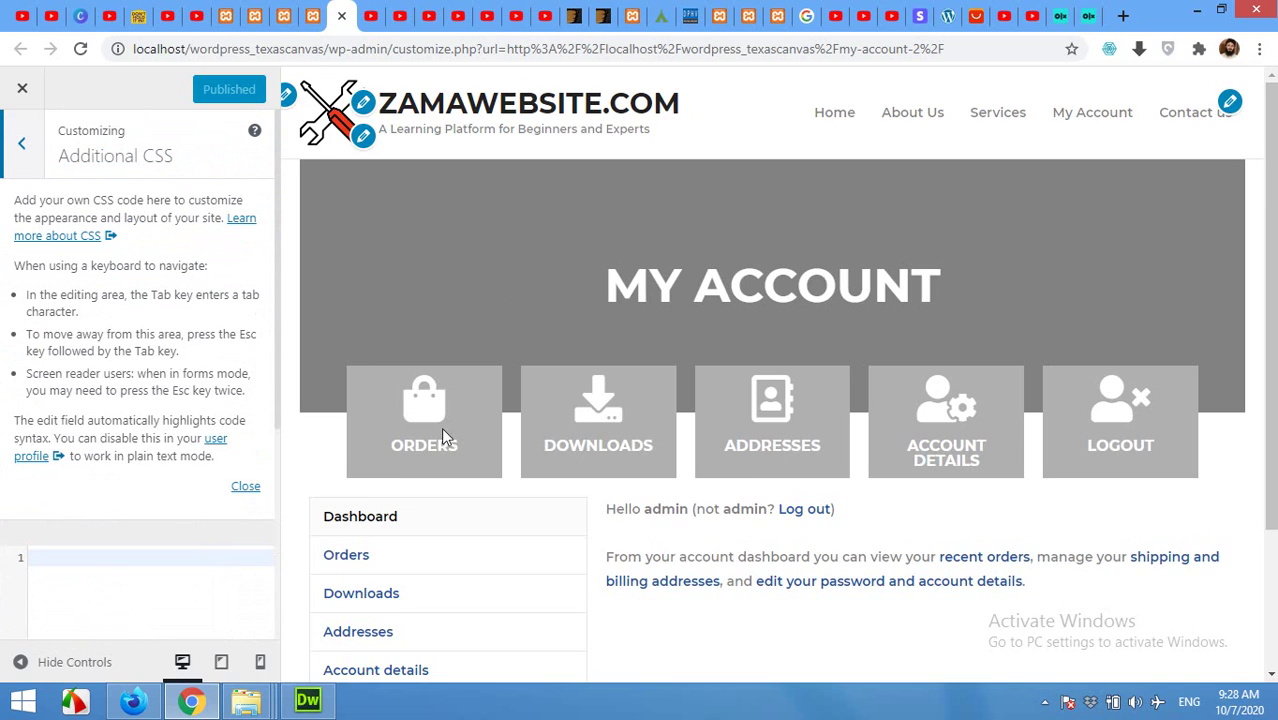
# Step: Inspect the Dashboard link in the preview and select its parent nav element with class woocommerce-MyAccount-navigation in the element tree
pyautogui.scroll(-2, 441, 427)
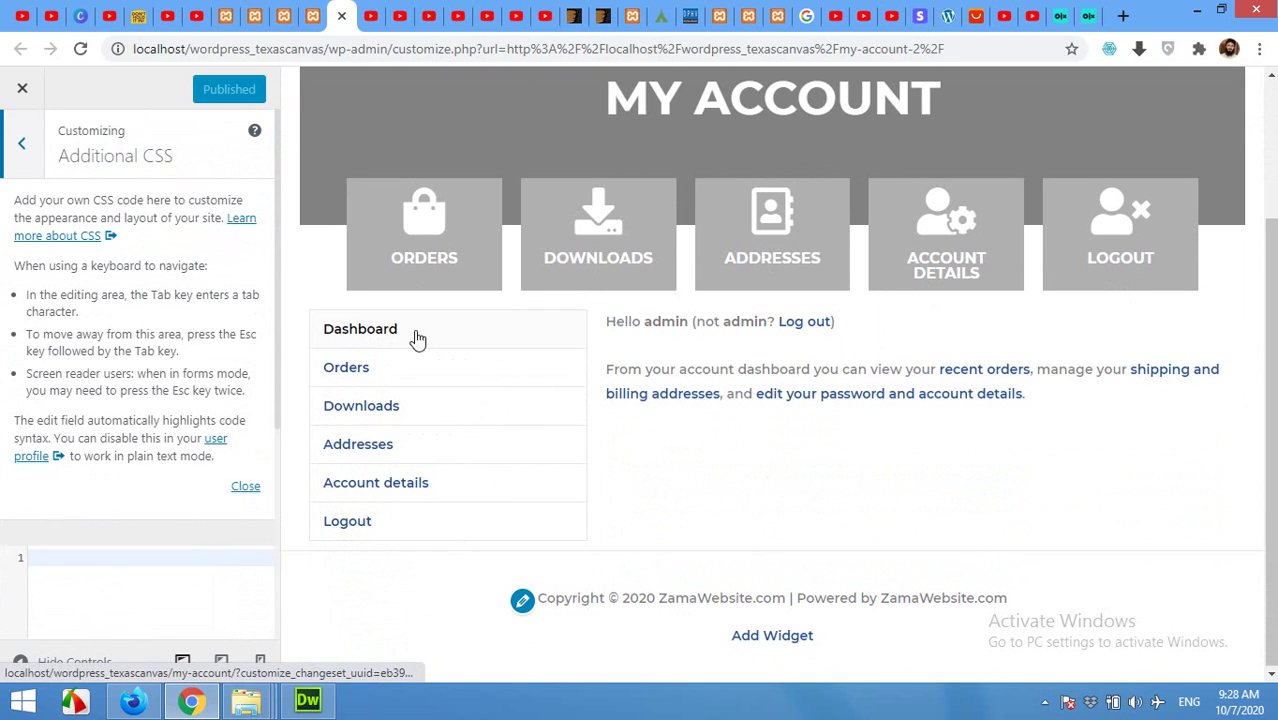
pyautogui.rightClick(349, 331)
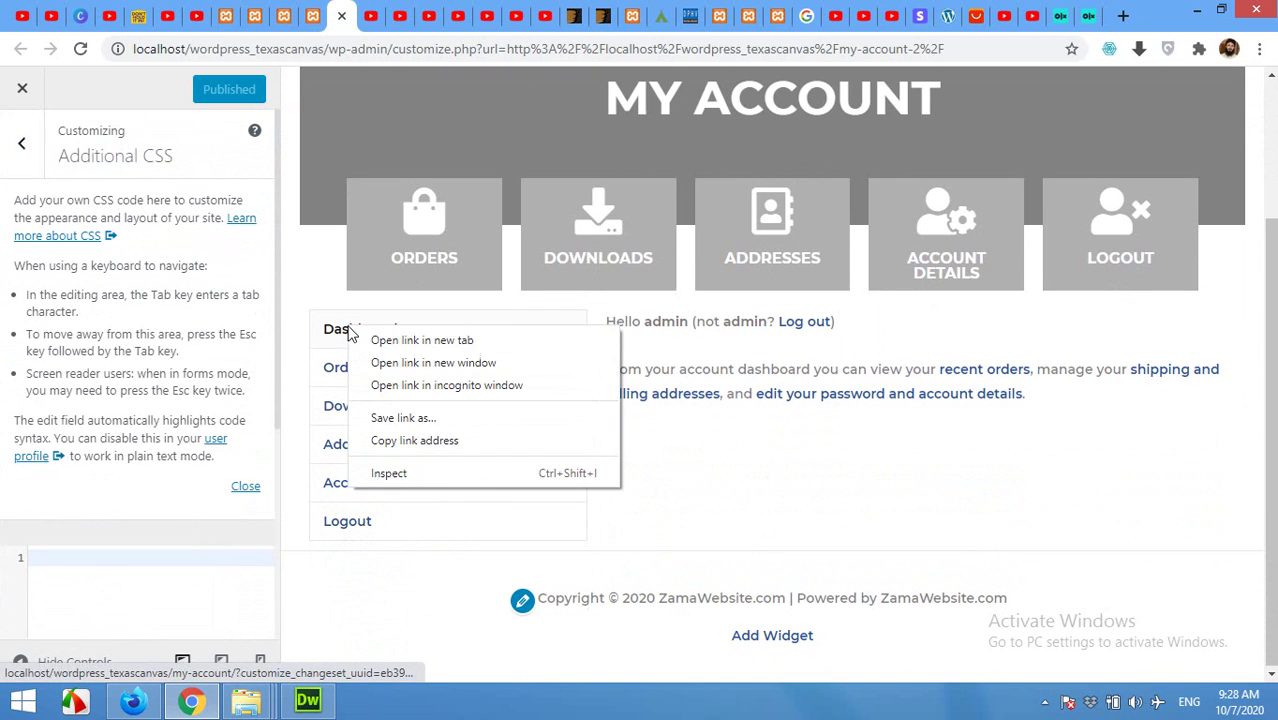
pyautogui.click(393, 473)
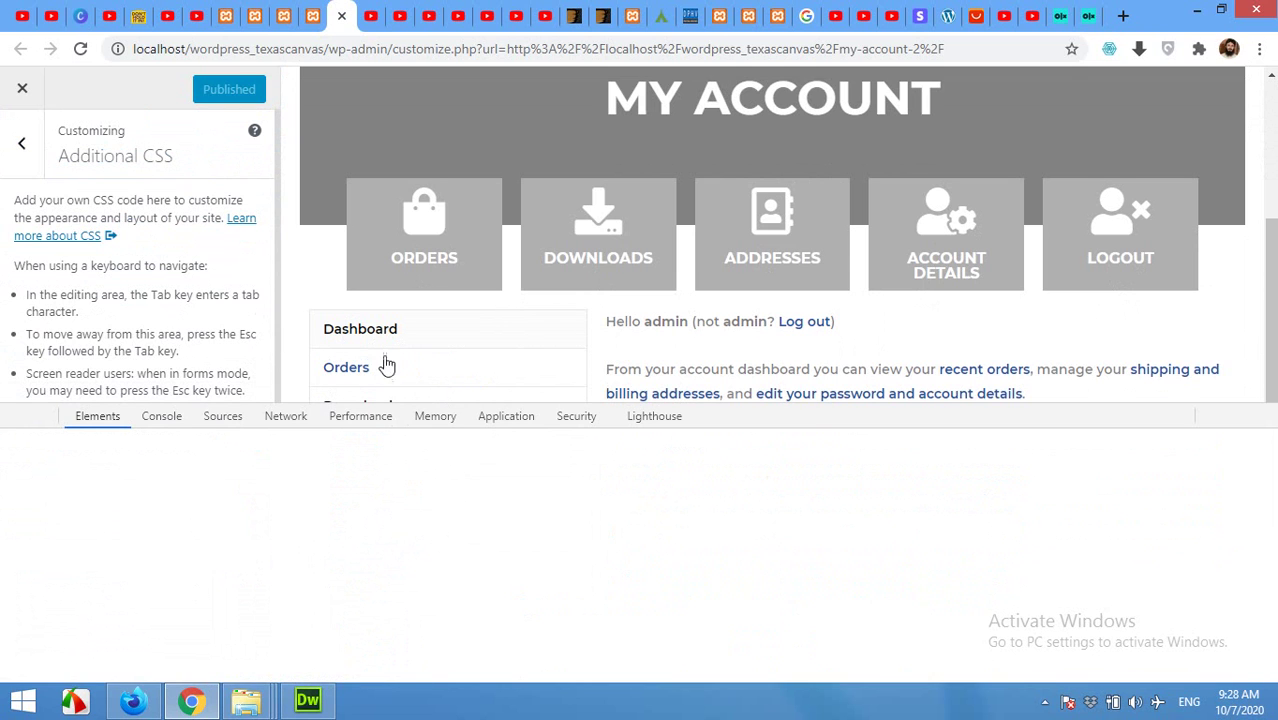
pyautogui.scroll(-2, 160, 325)
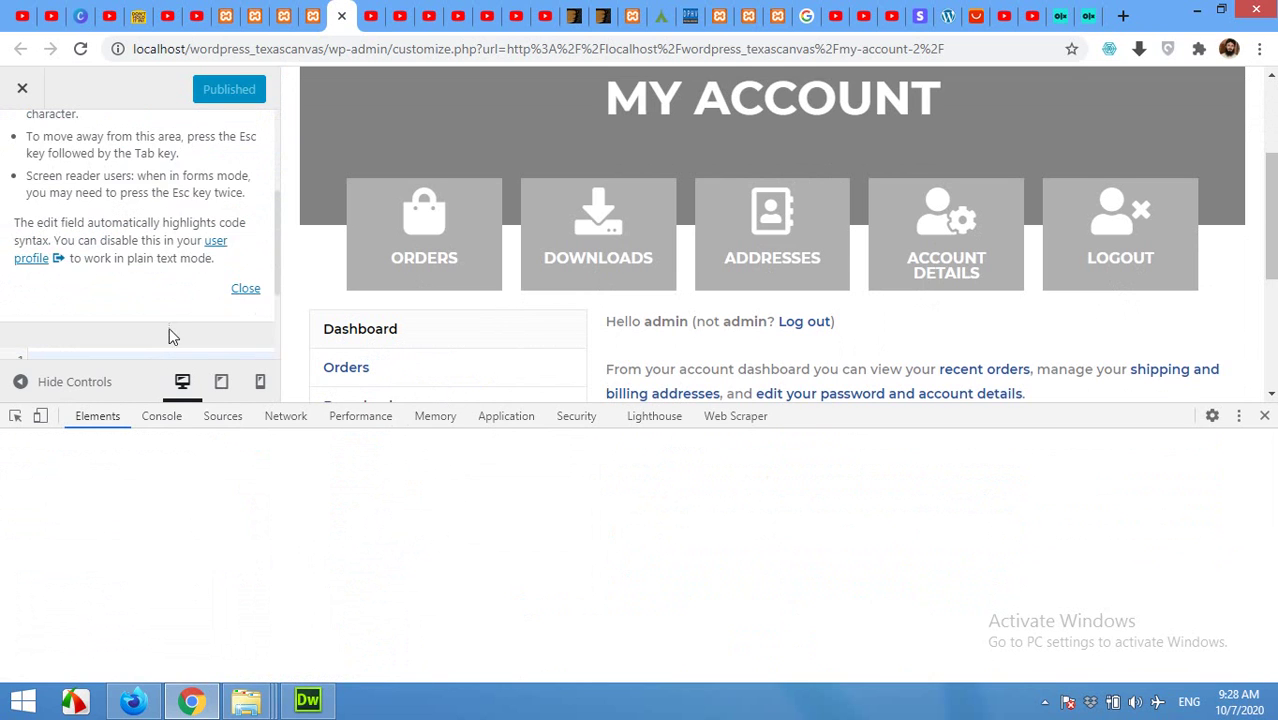
pyautogui.scroll(-2, 168, 337)
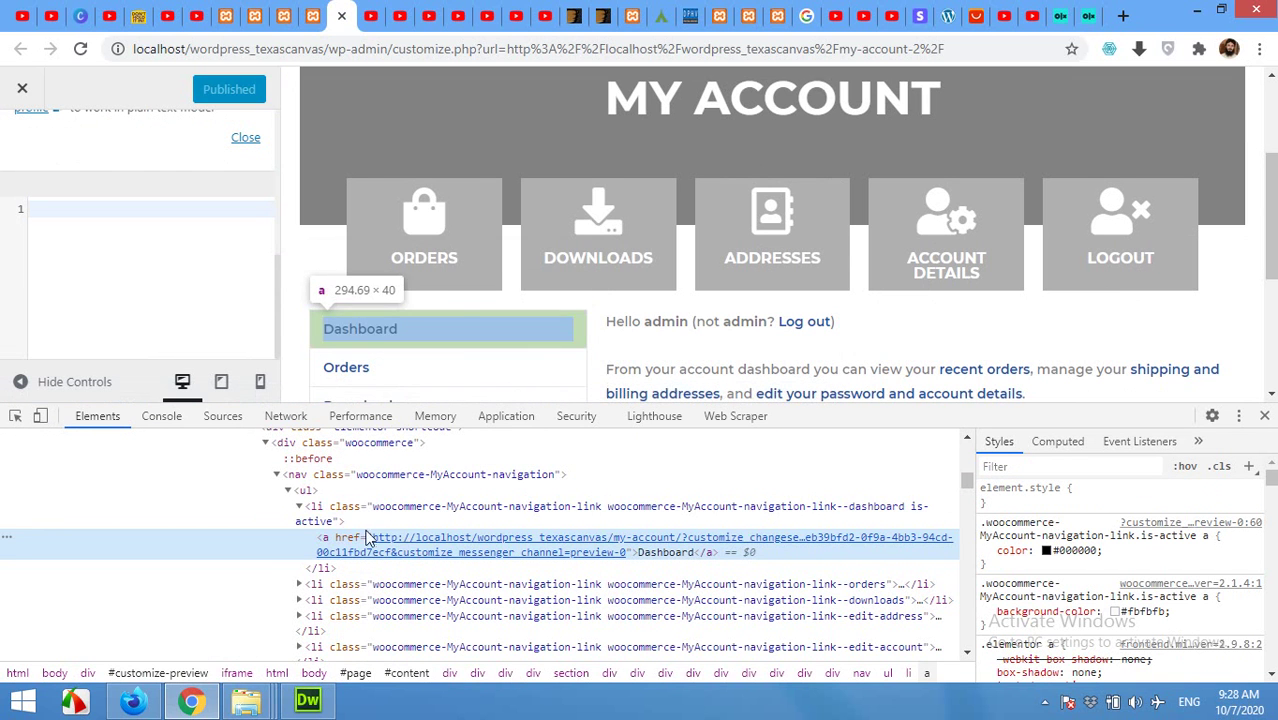
pyautogui.click(298, 508)
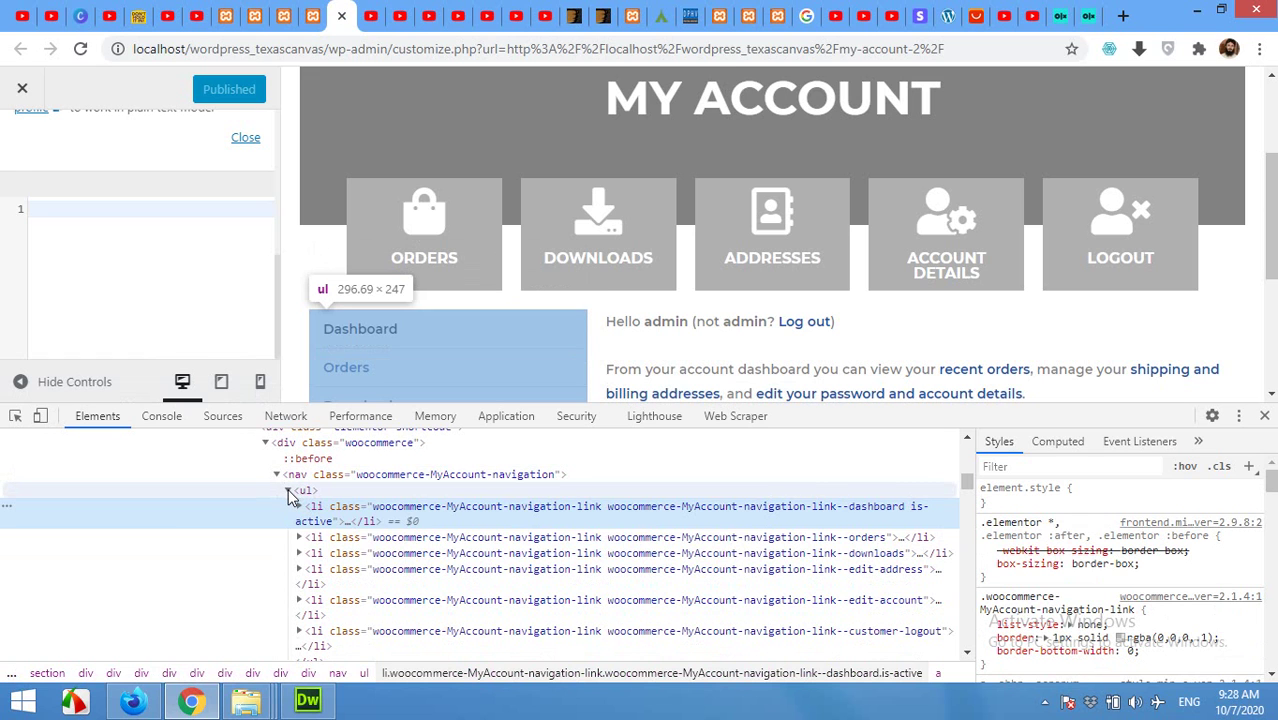
pyautogui.click(288, 490)
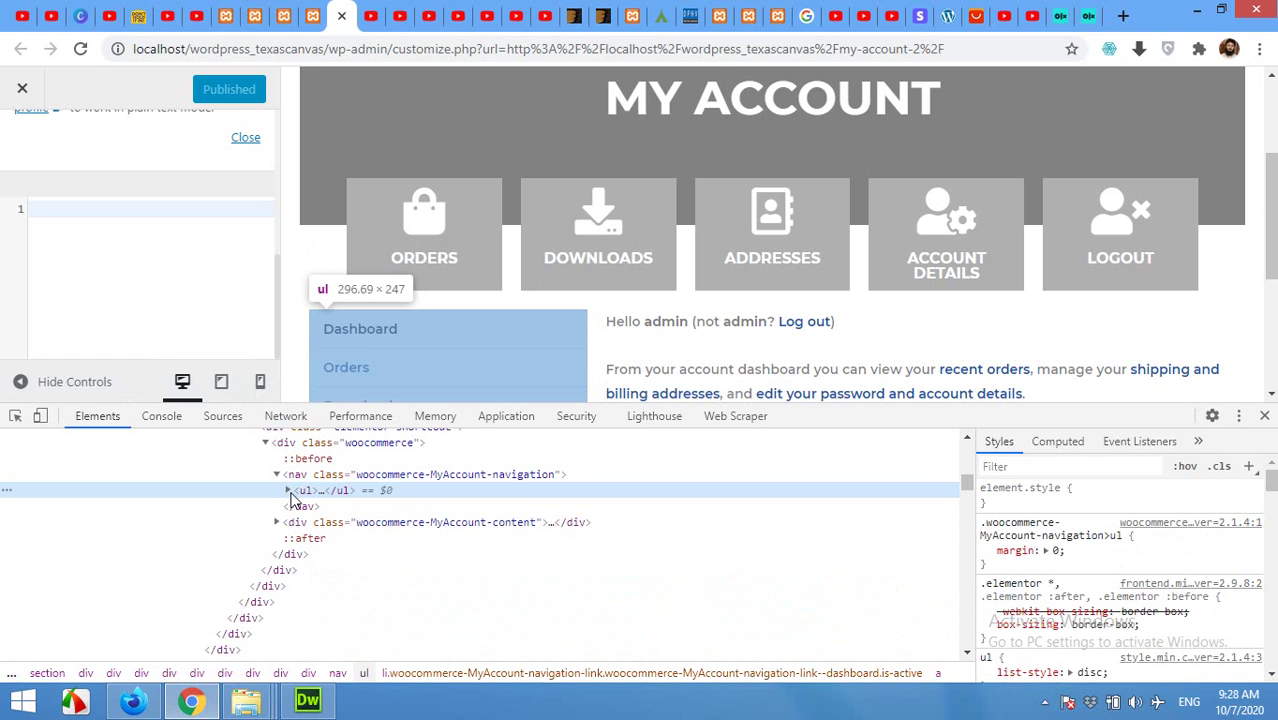
pyautogui.click(279, 475)
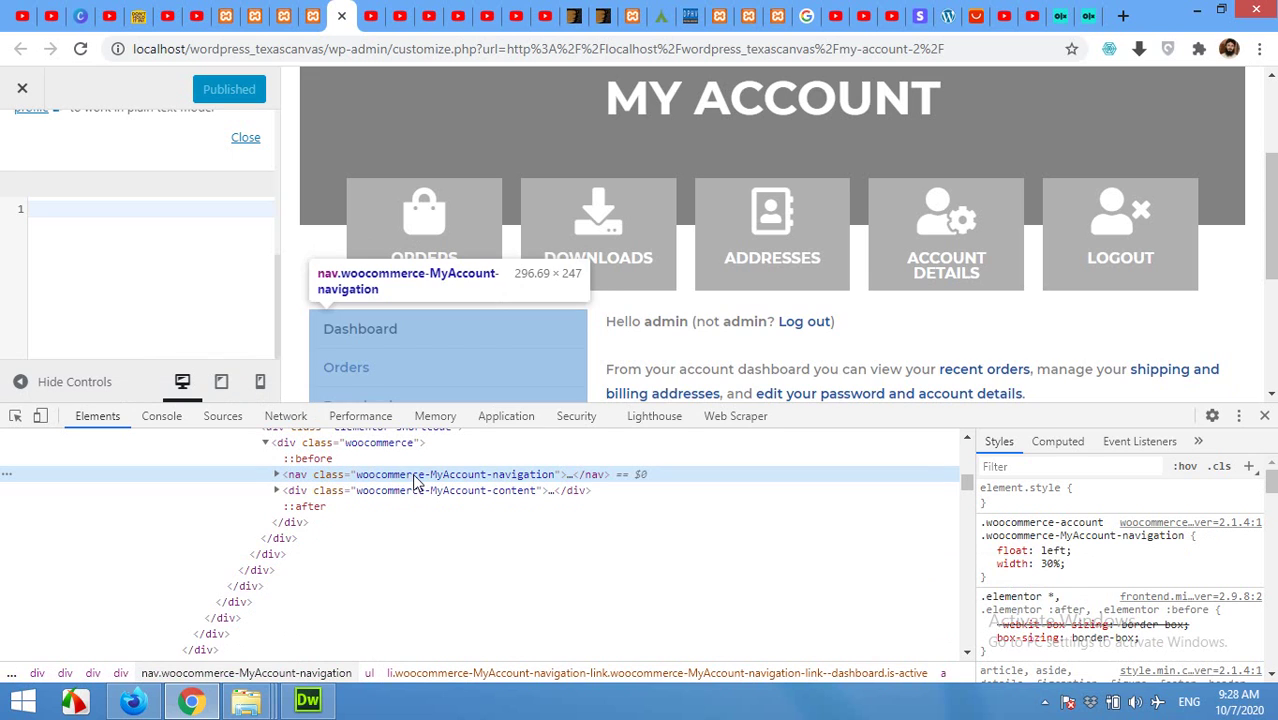
# Step: Copy the selector .woocommerce-account .woocommerce-MyAccount-navigation from the inspected styles and paste it into the additional CSS editor
pyautogui.click(1041, 528)
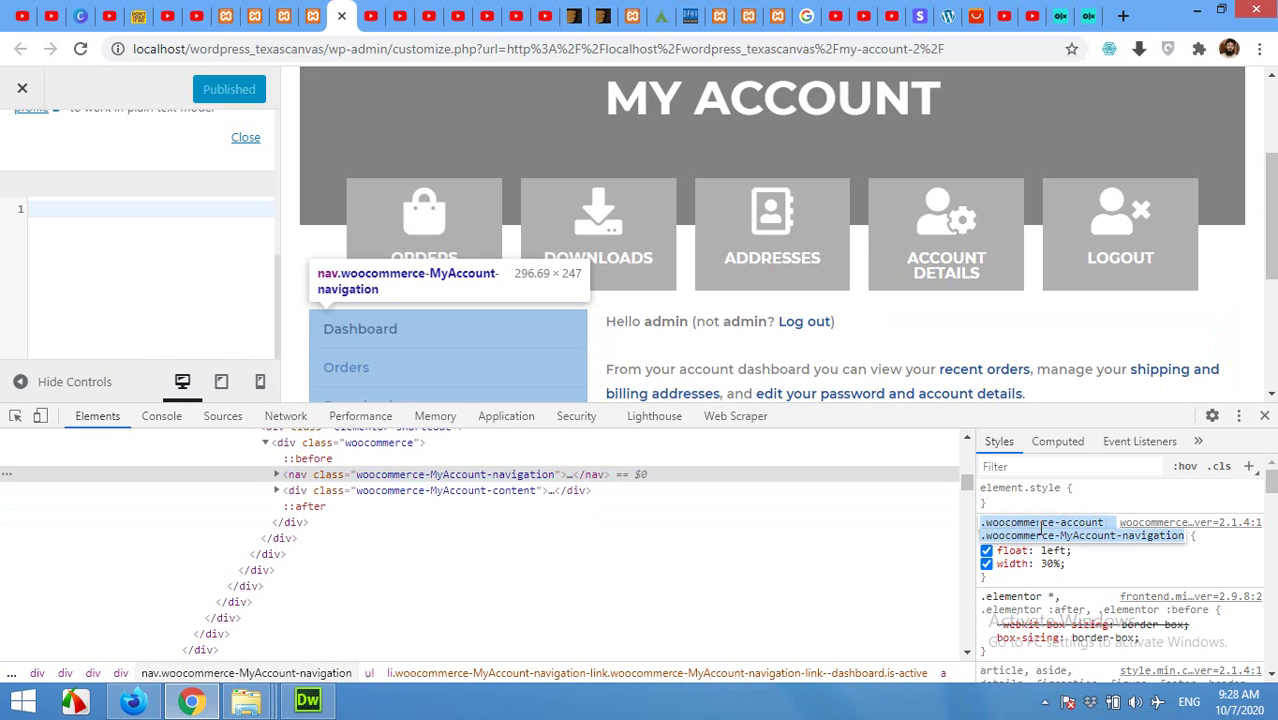
pyautogui.rightClick(1041, 535)
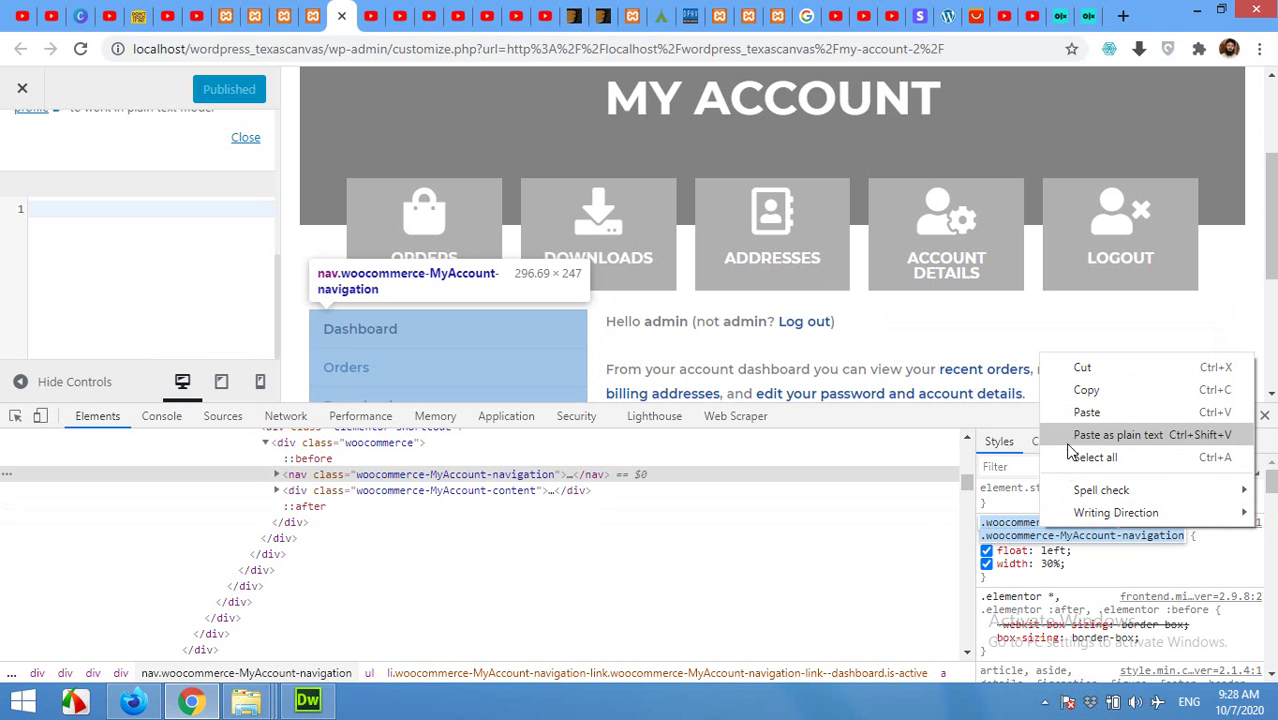
pyautogui.click(1080, 384)
pyautogui.rightClick(107, 215)
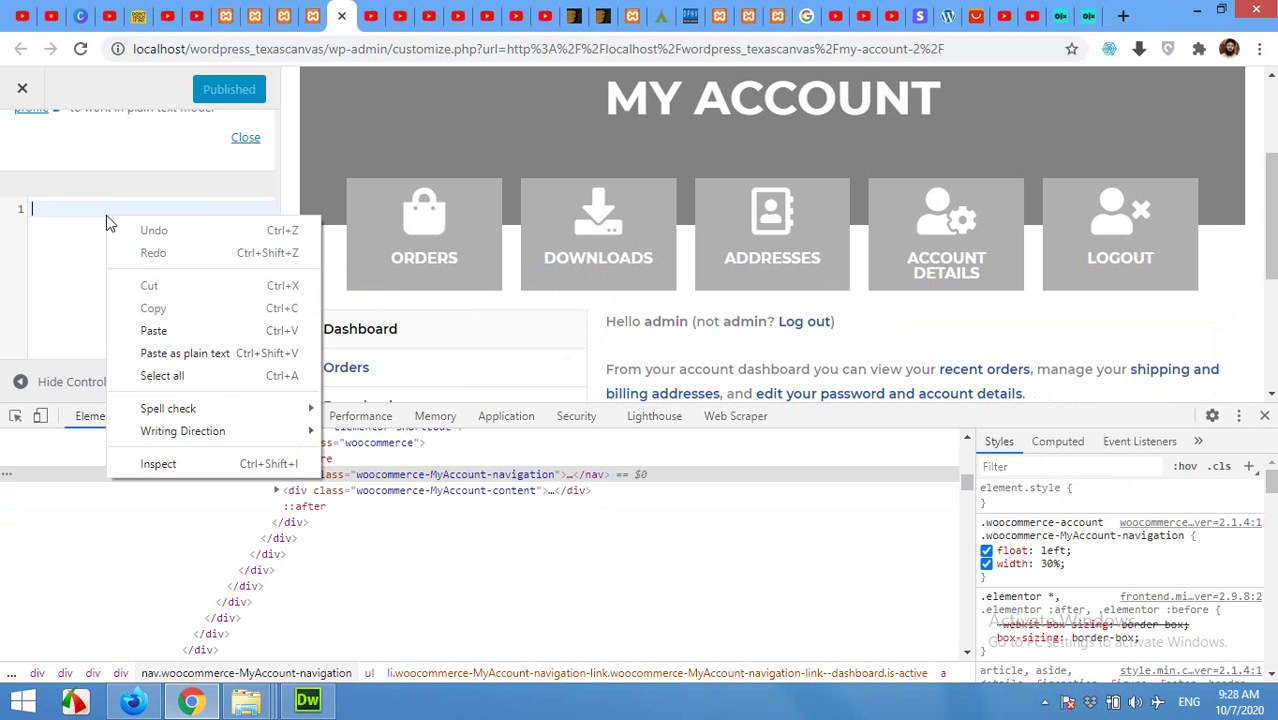
pyautogui.click(170, 331)
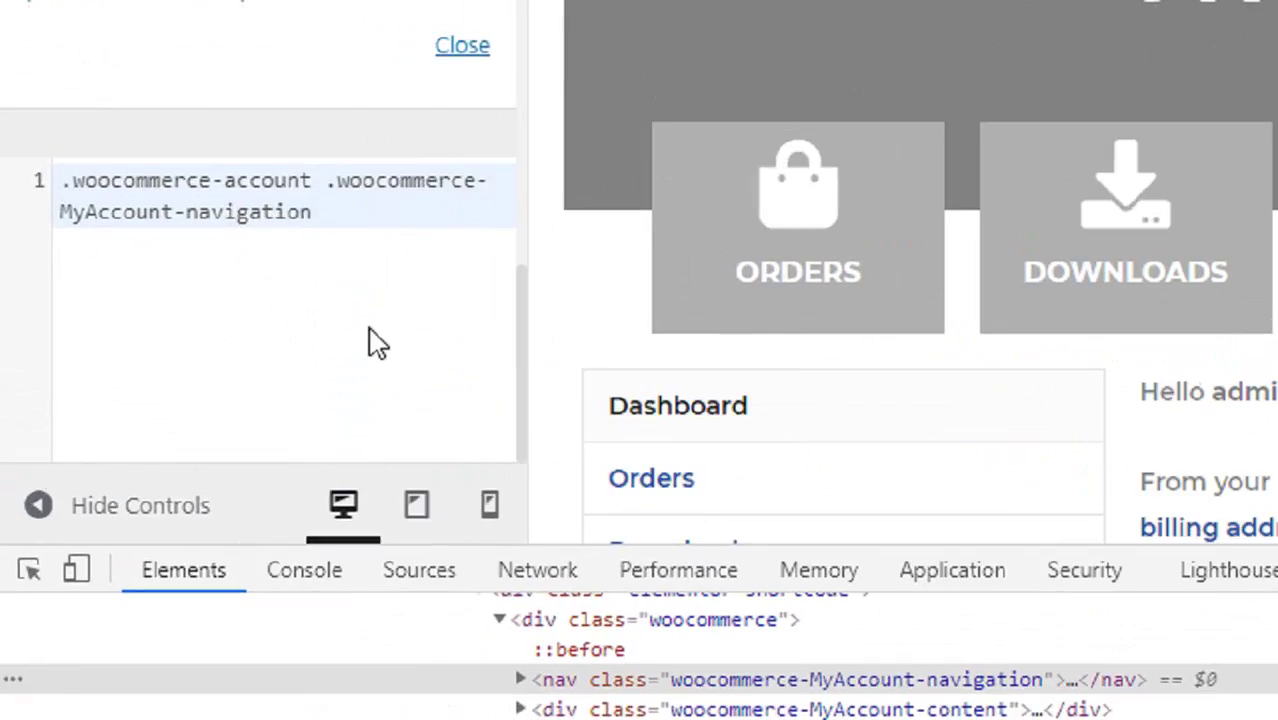
# Step: Complete the navigation selector's CSS rule with the declaration display:none to hide the default account menu
pyautogui.click(190, 226)
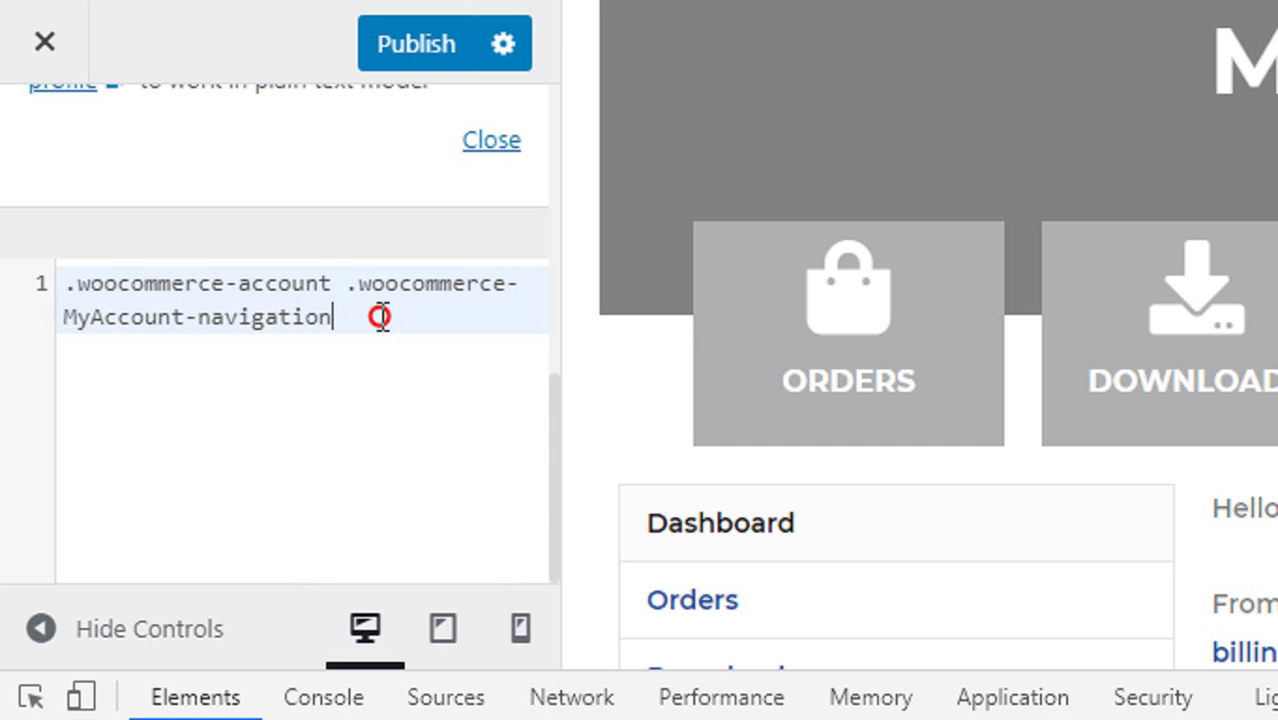
pyautogui.write('{')
pyautogui.press('Return')
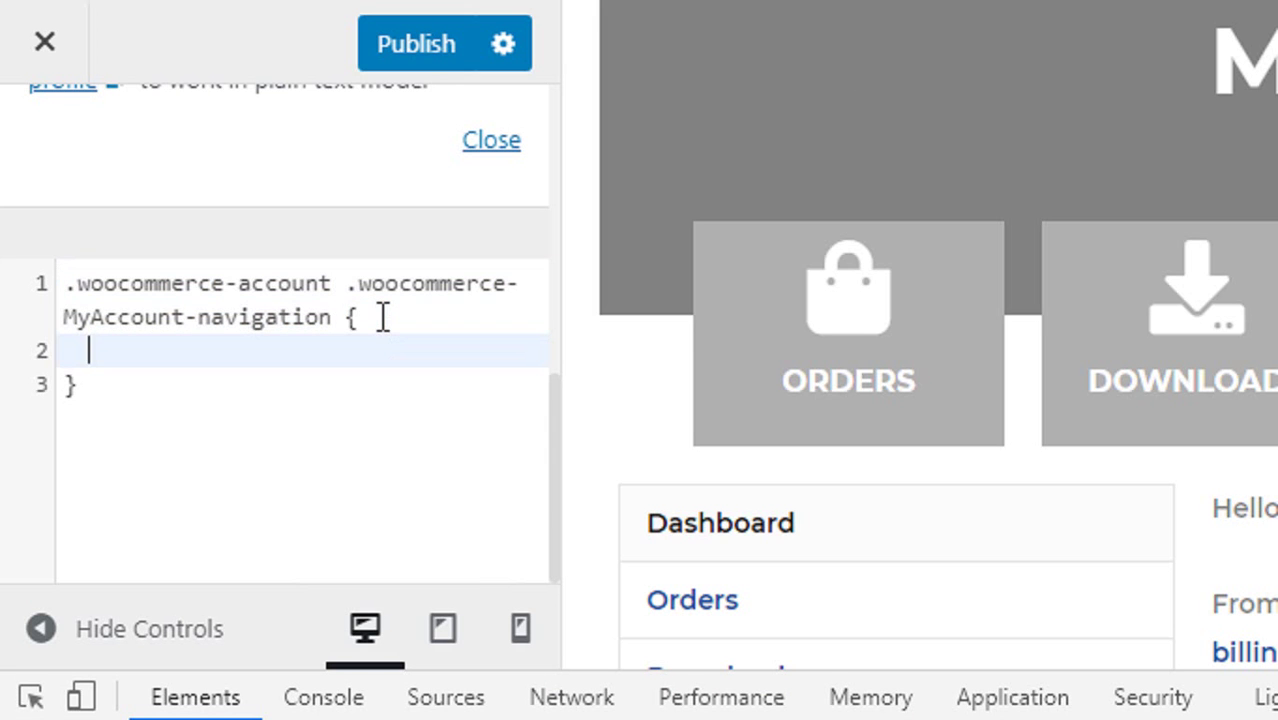
pyautogui.write('di')
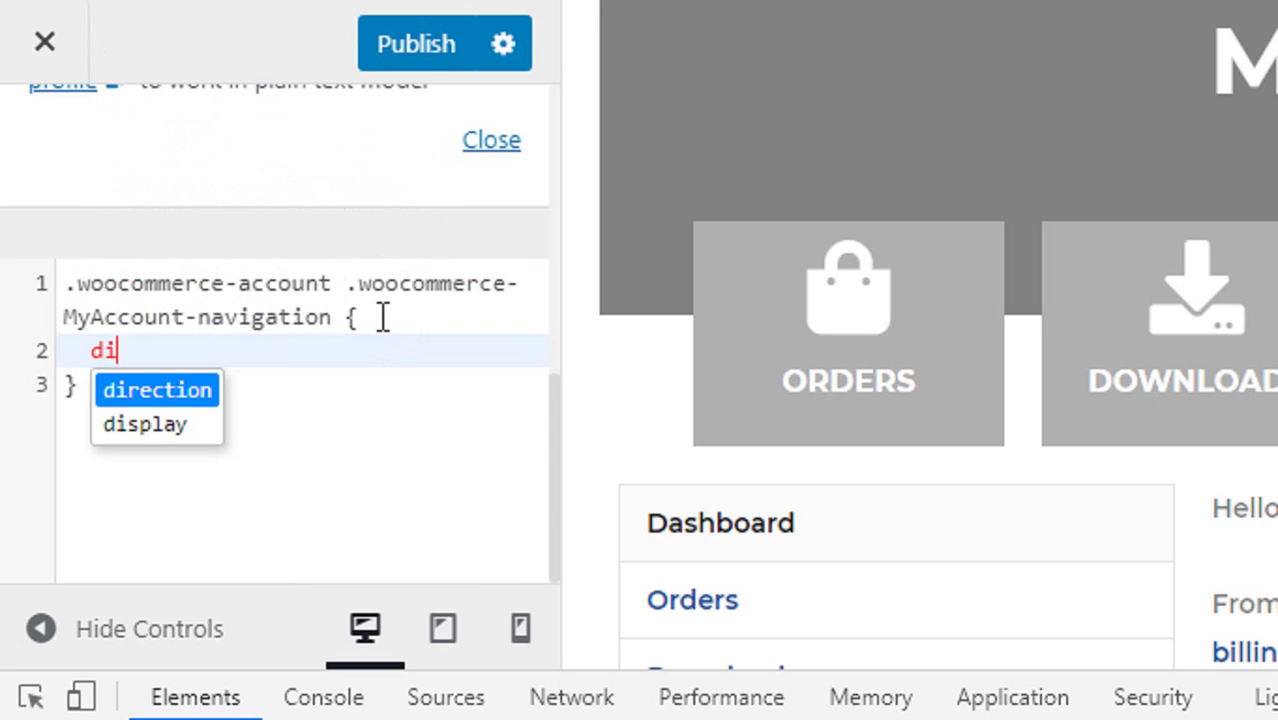
pyautogui.write('splay:')
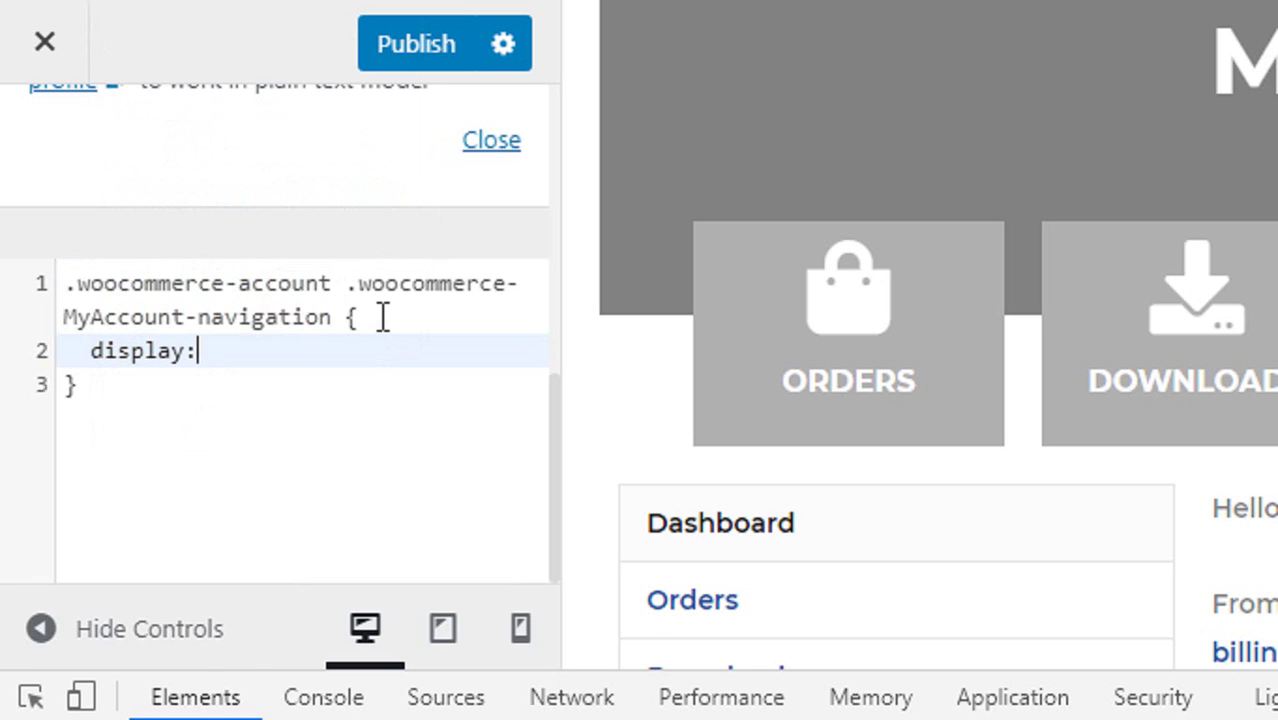
pyautogui.write('none')
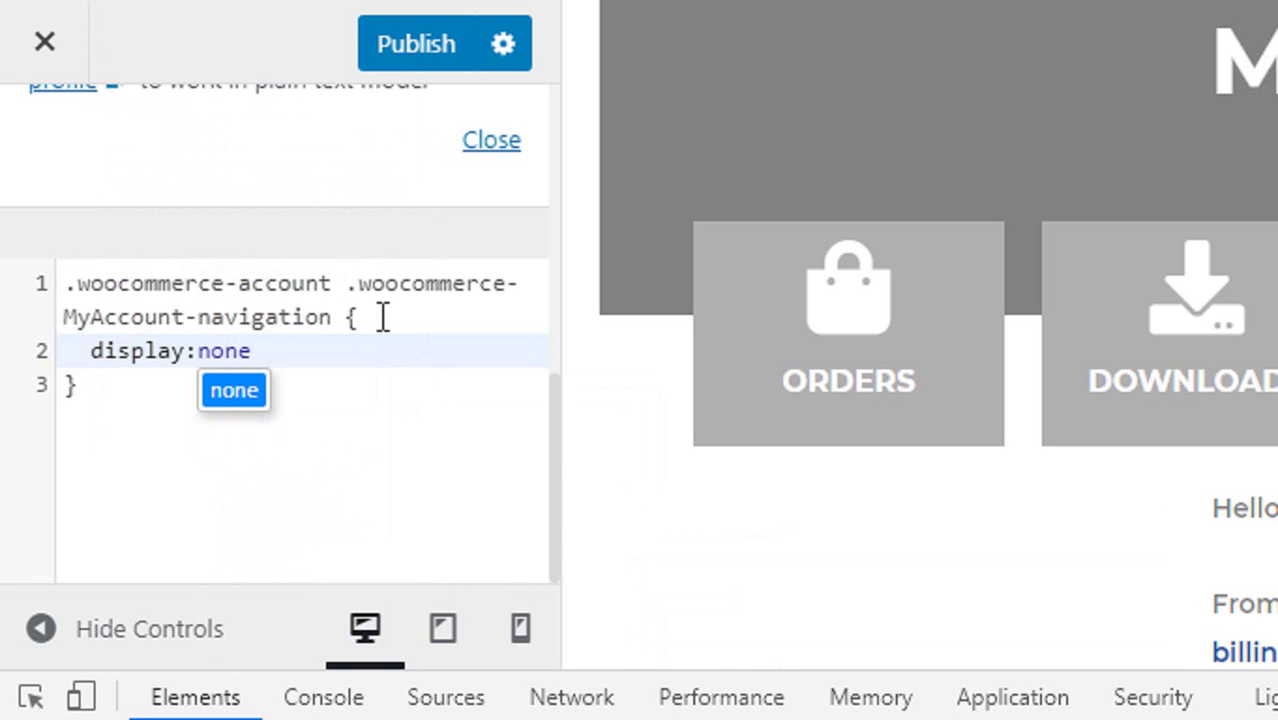
# Step: End the display:none declaration with a semicolon and check the account page preview without the default navigation
pyautogui.write(';')
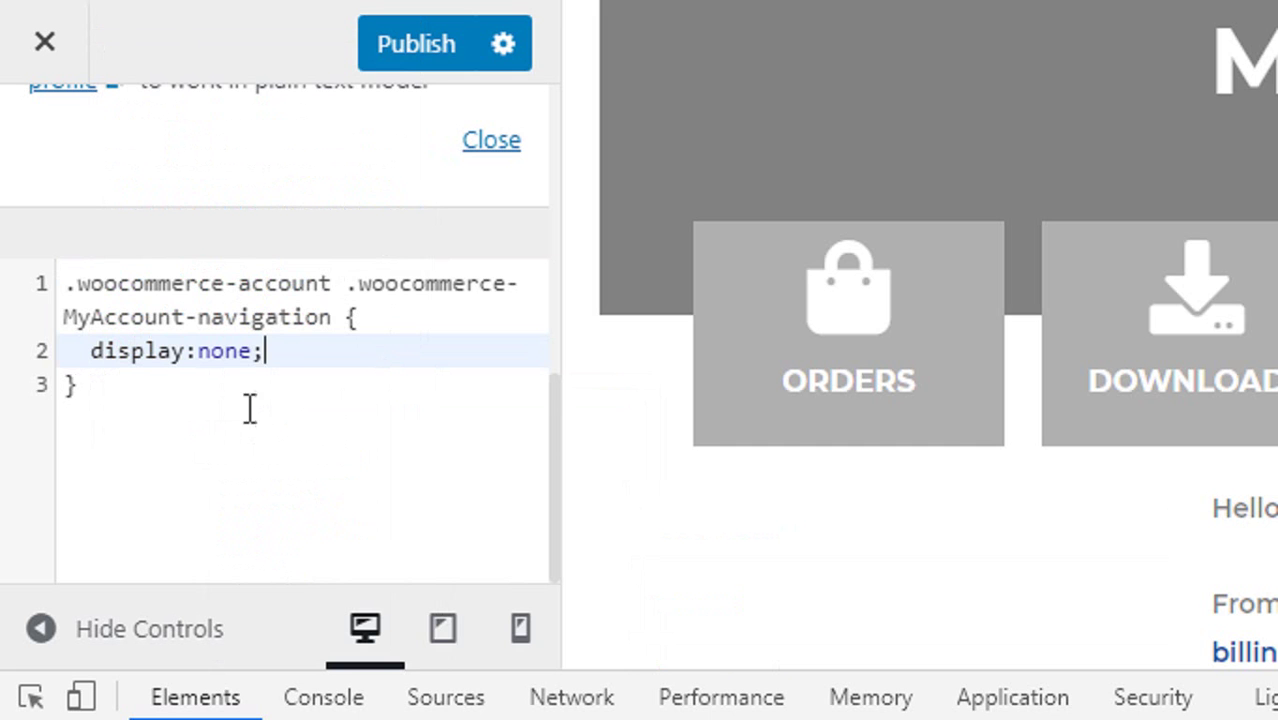
pyautogui.click(172, 384)
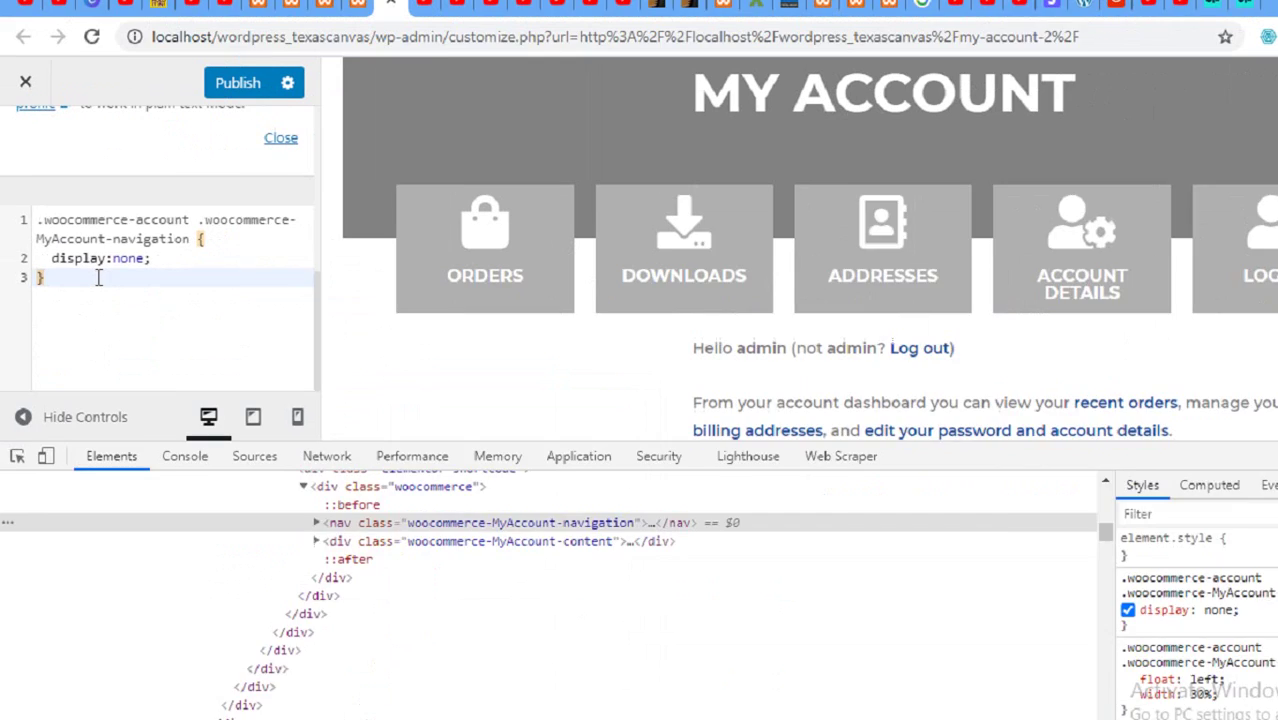
pyautogui.scroll(-1, 453, 344)
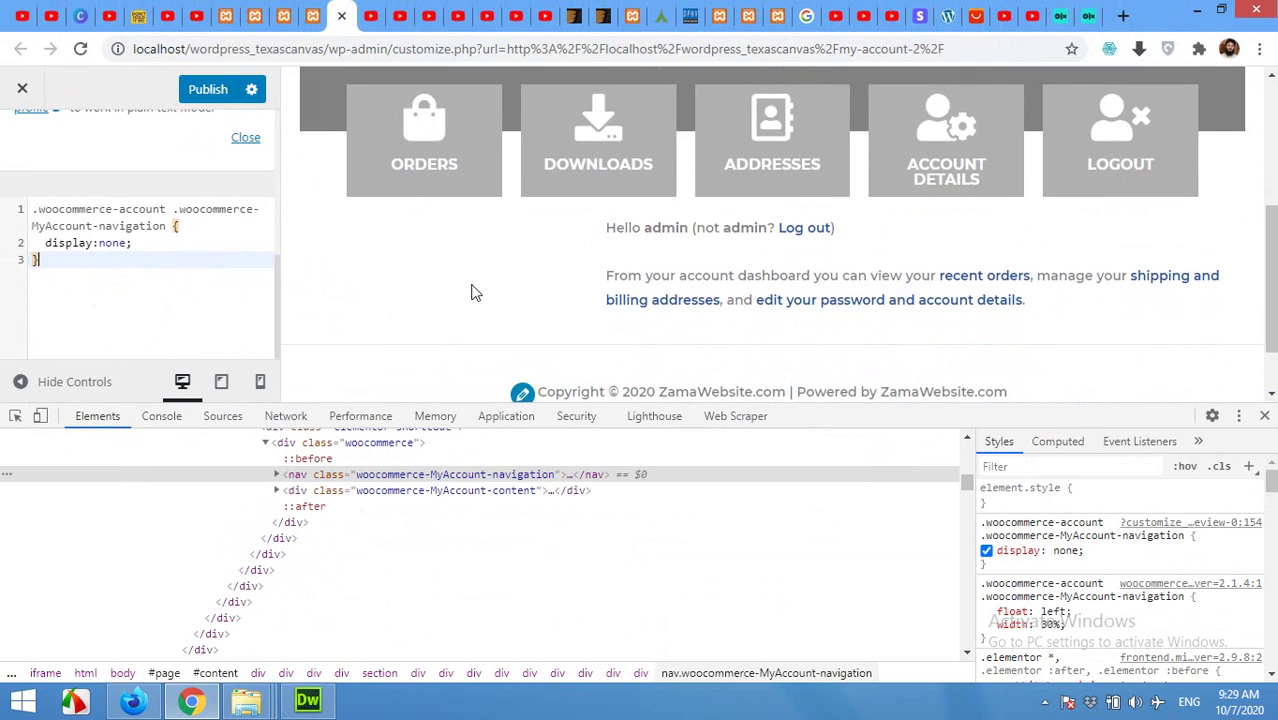
pyautogui.scroll(1, 490, 286)
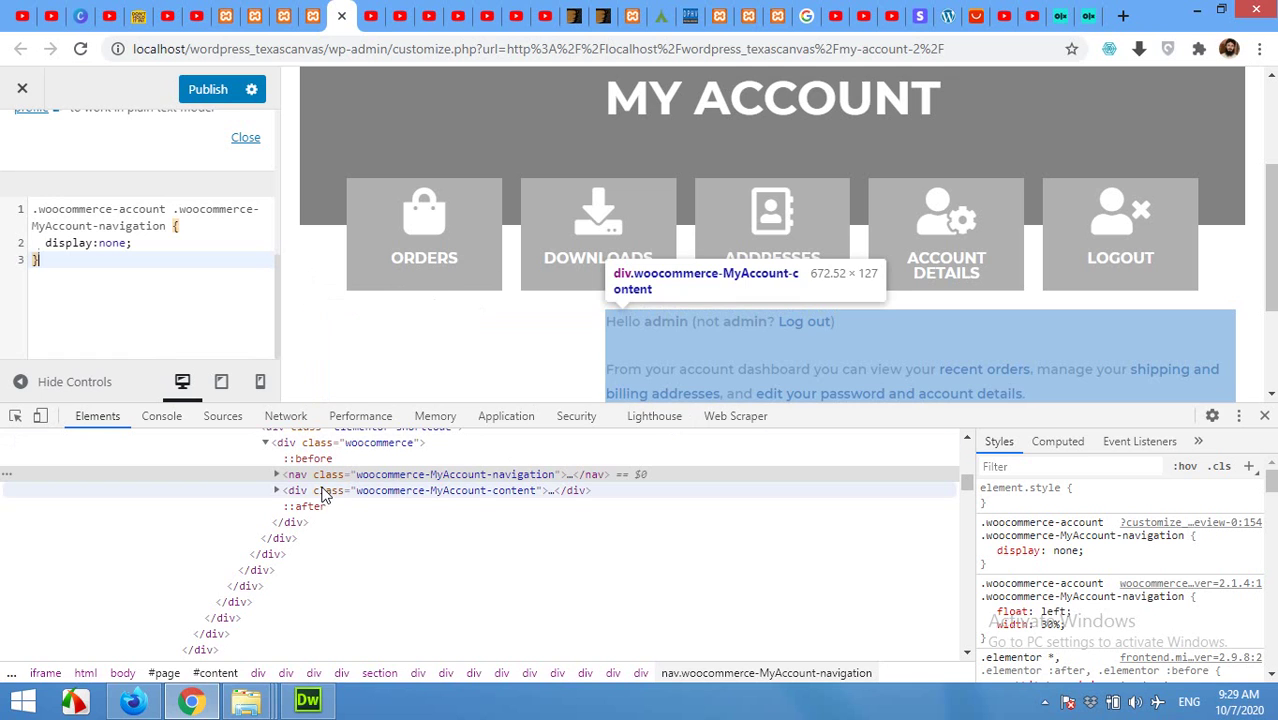
# Step: Inspect the account greeting text and select its div with class woocommerce-MyAccount-content in the element tree
pyautogui.rightClick(640, 320)
pyautogui.click(662, 580)
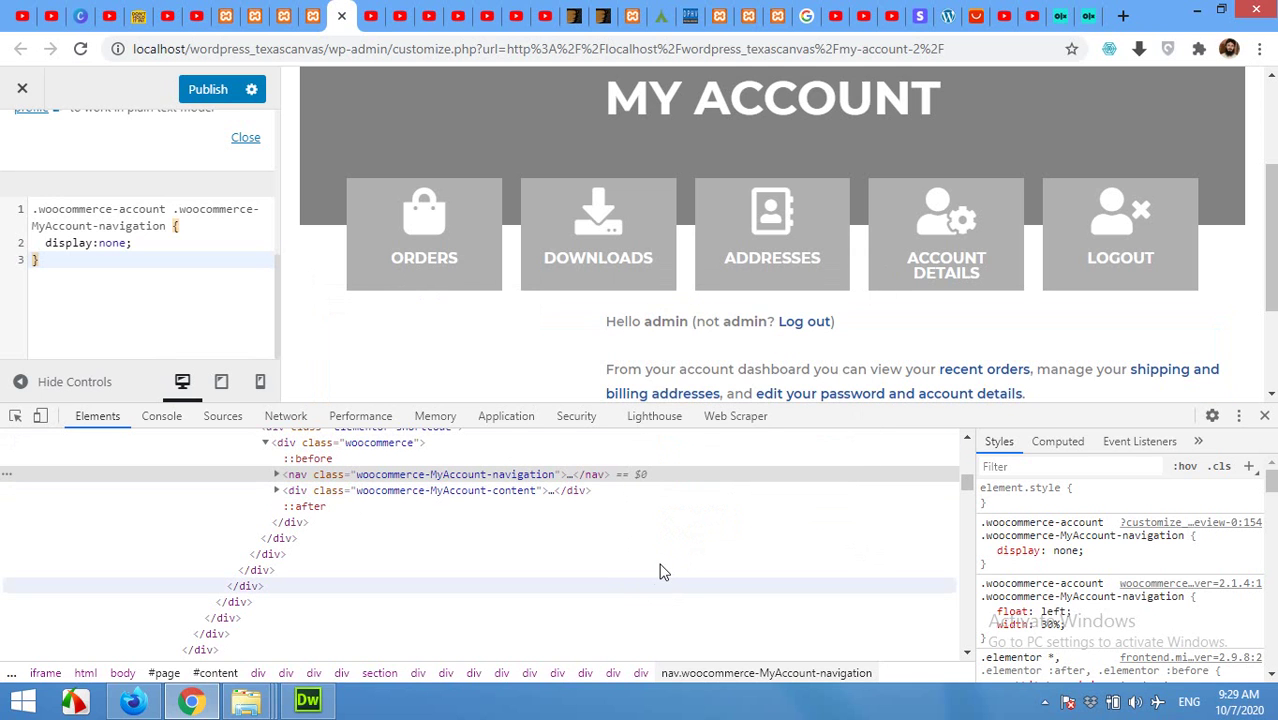
pyautogui.click(298, 493)
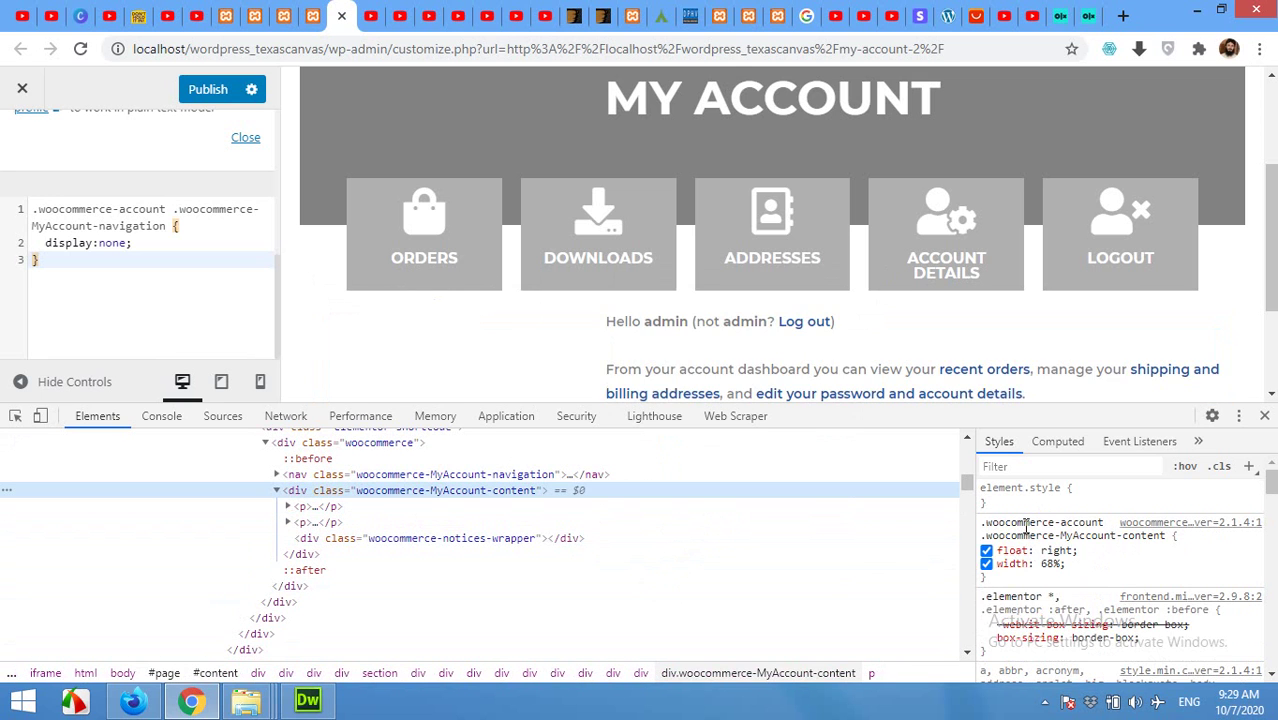
# Step: Copy the selector .woocommerce-account .woocommerce-MyAccount-content from the inspected styles and paste it below the navigation rule in the additional CSS
pyautogui.click(1025, 525)
pyautogui.rightClick(1028, 527)
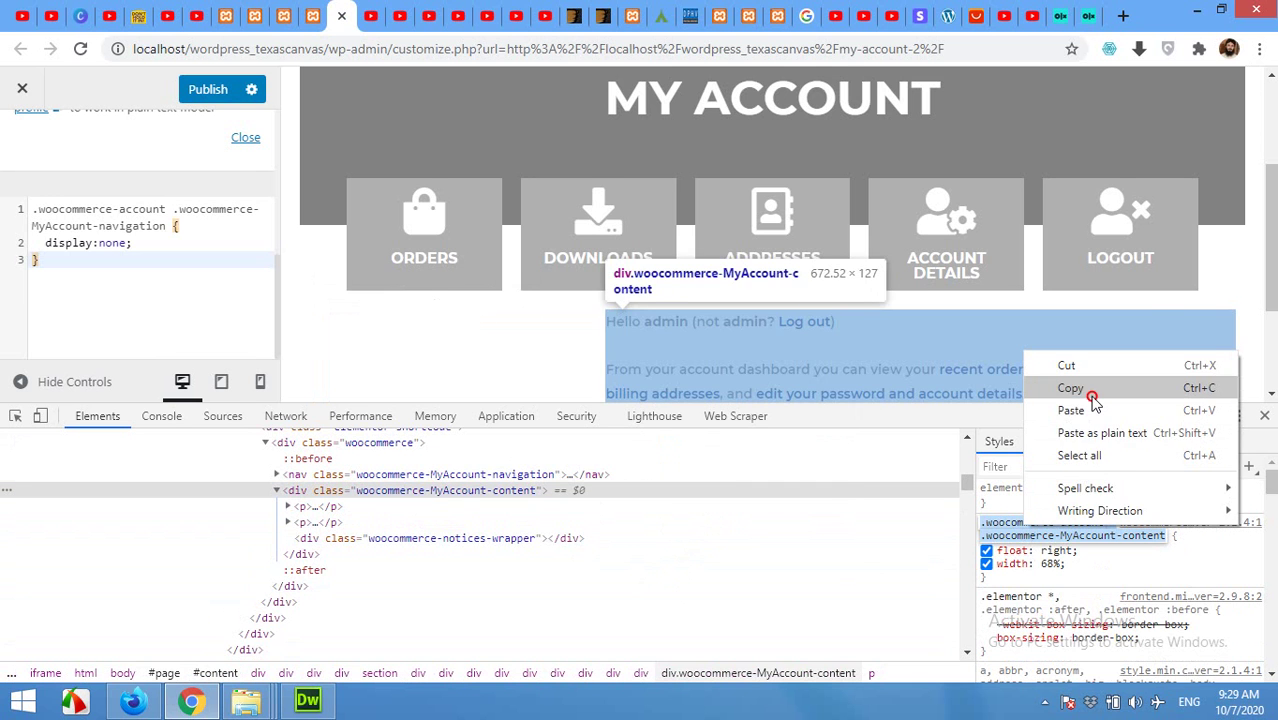
pyautogui.click(1090, 396)
pyautogui.click(86, 281)
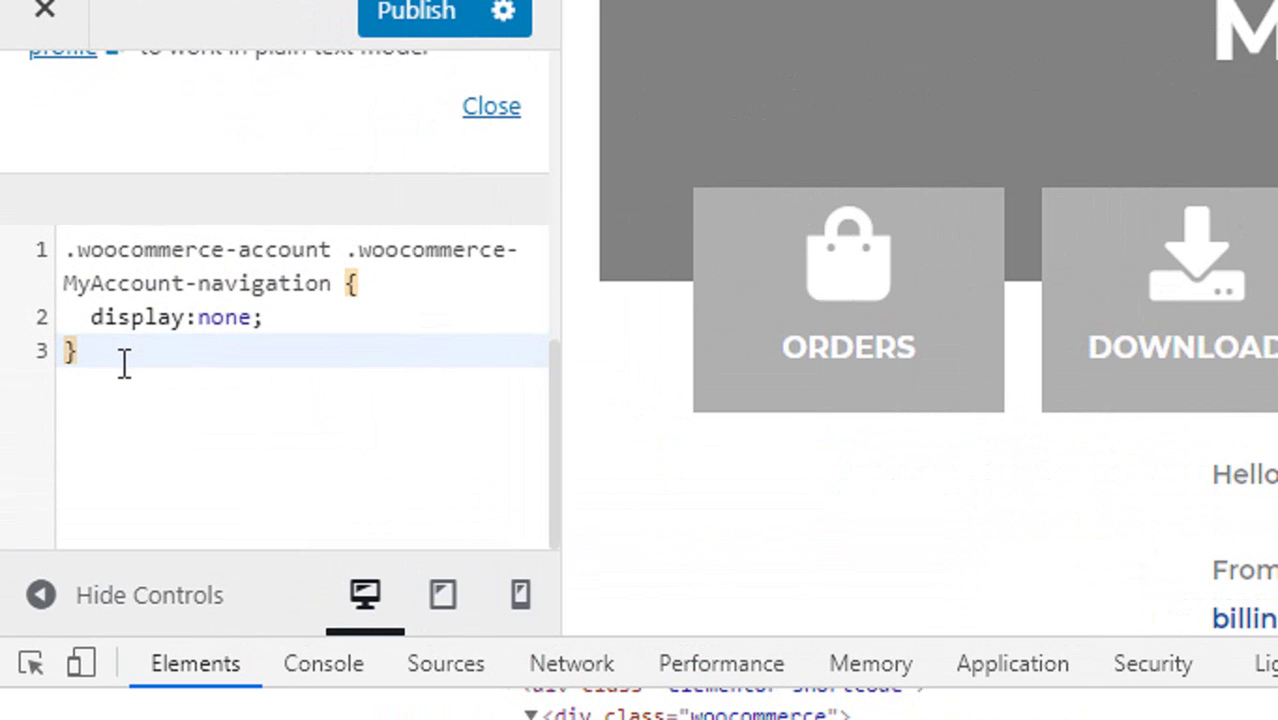
pyautogui.press('Return')
pyautogui.press('Return')
pyautogui.rightClick(118, 412)
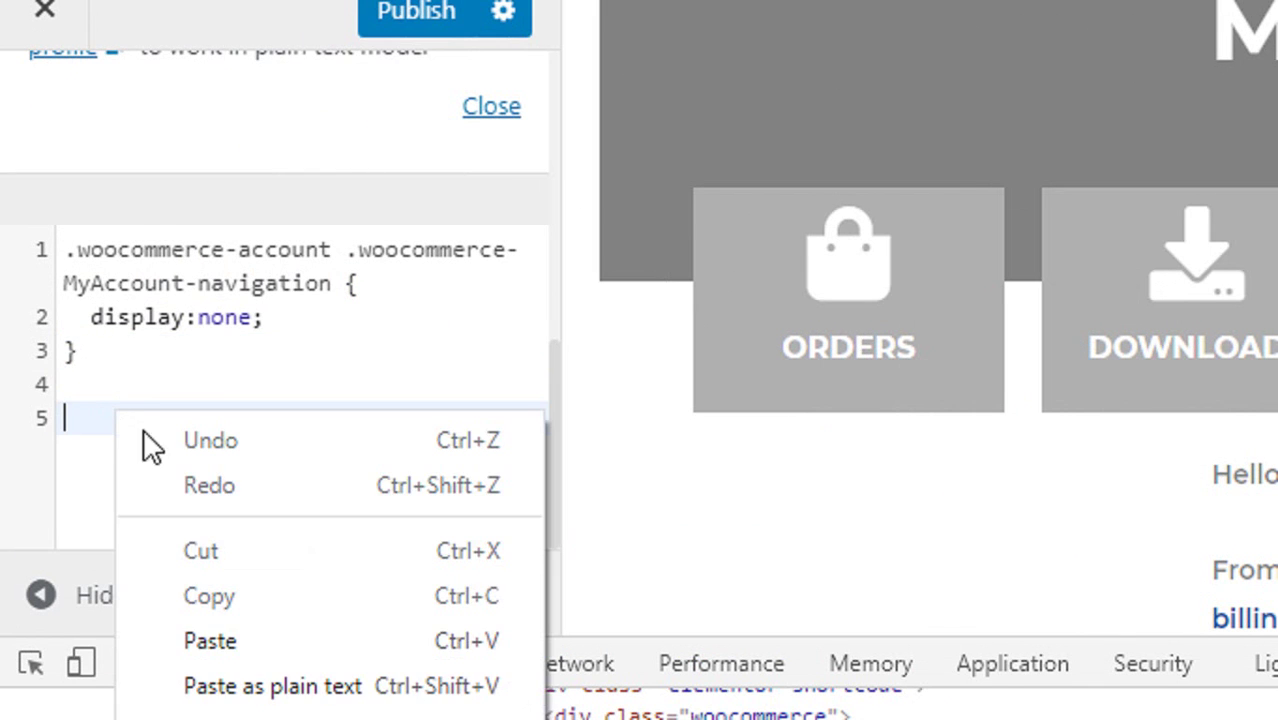
pyautogui.click(225, 640)
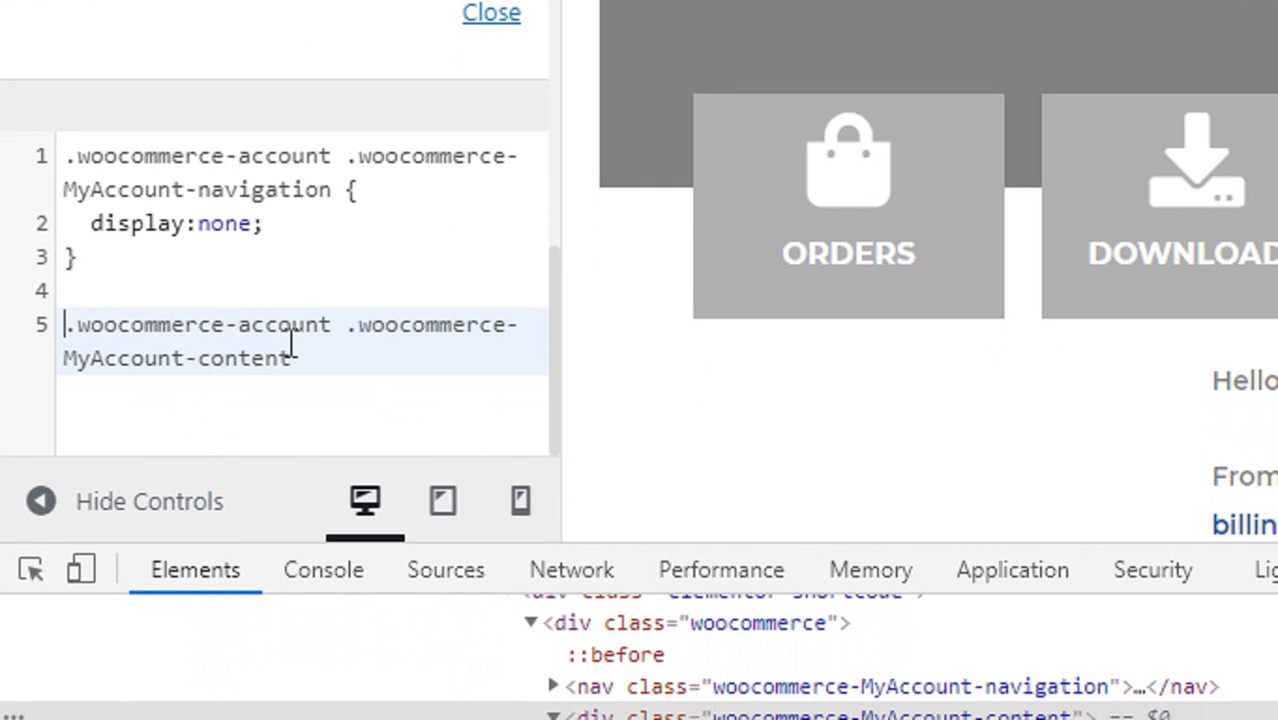
# Step: Complete the content selector's CSS rule with the declaration width:100%; and publish the customizer changes
pyautogui.click(345, 360)
pyautogui.write('{')
pyautogui.press('Return')
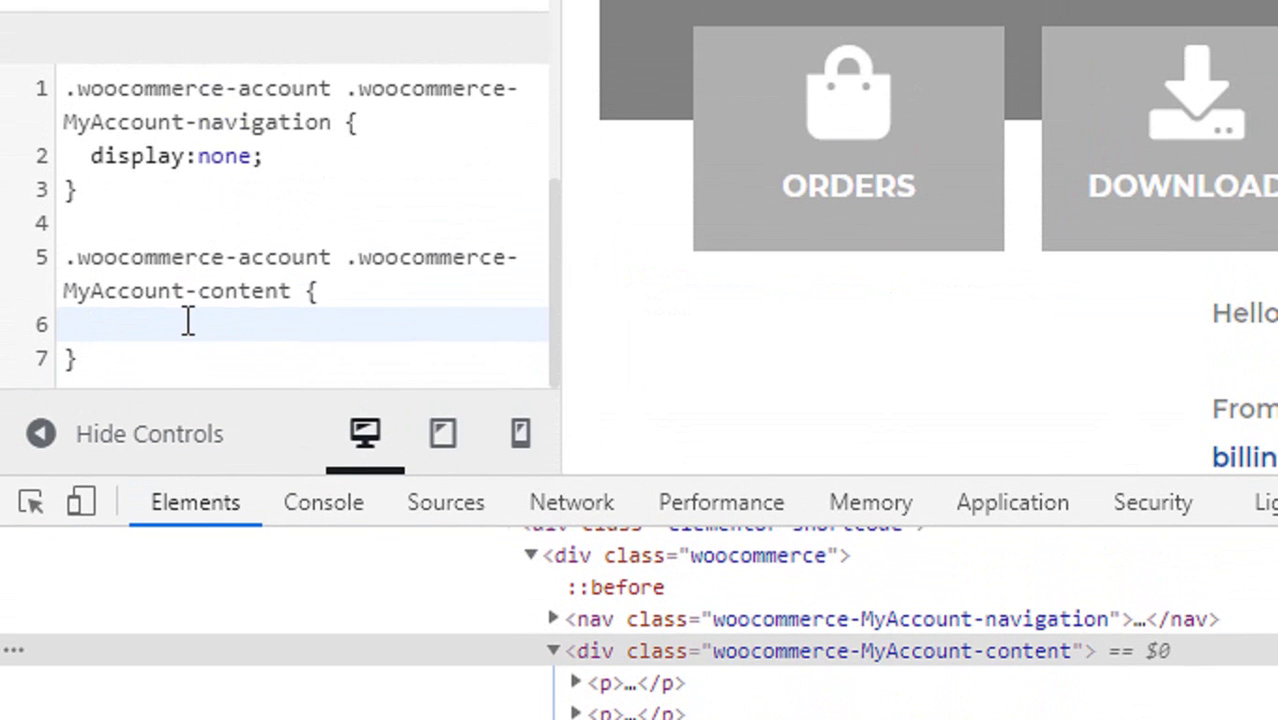
pyautogui.write('width')
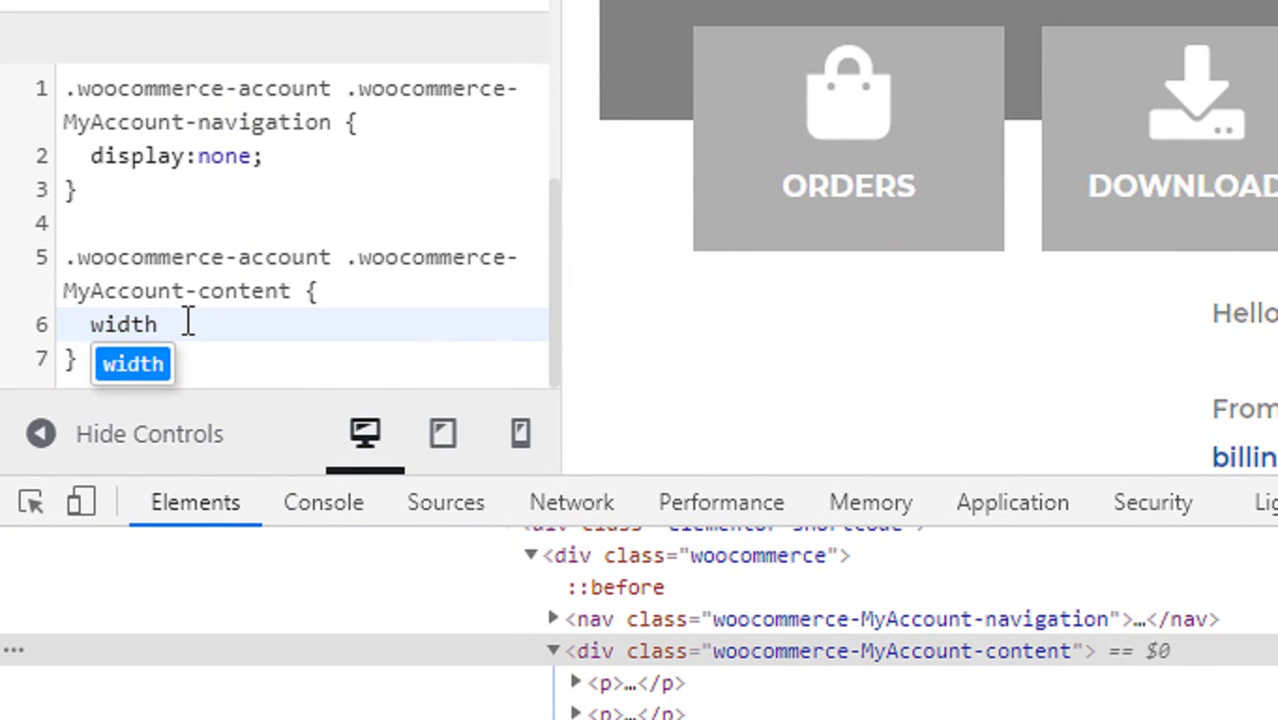
pyautogui.write(':100%;')
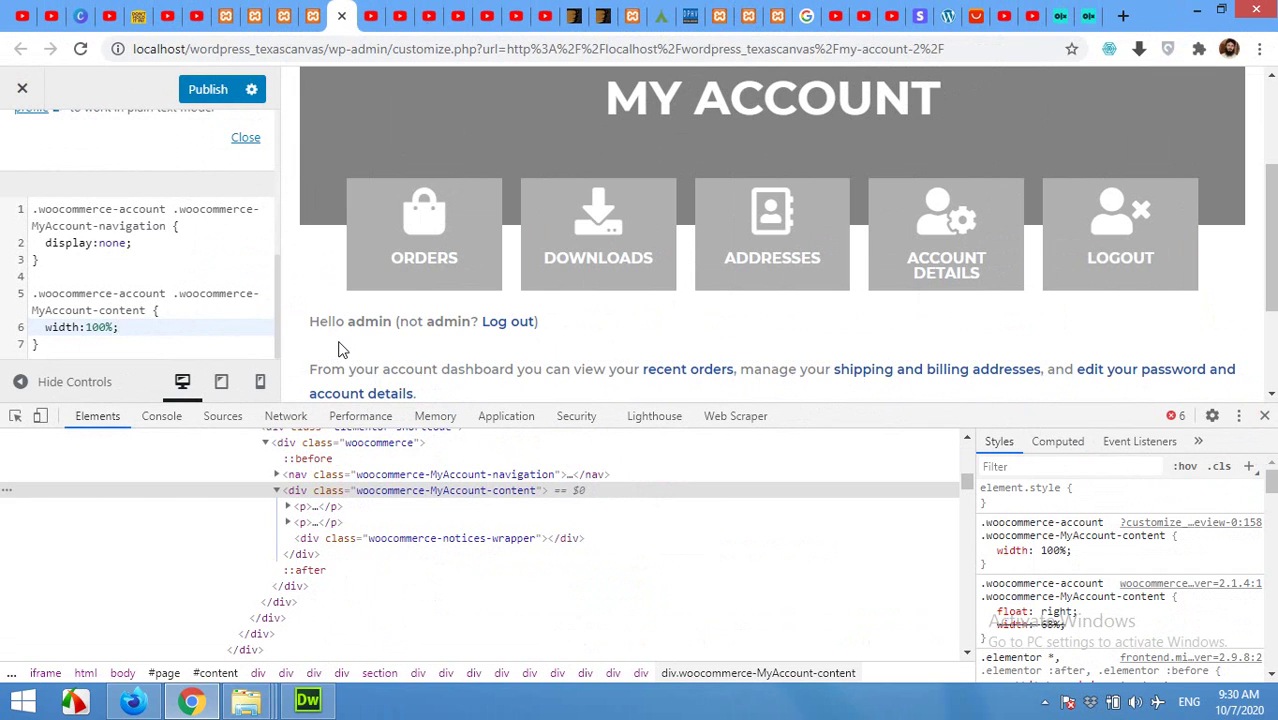
pyautogui.click(212, 92)
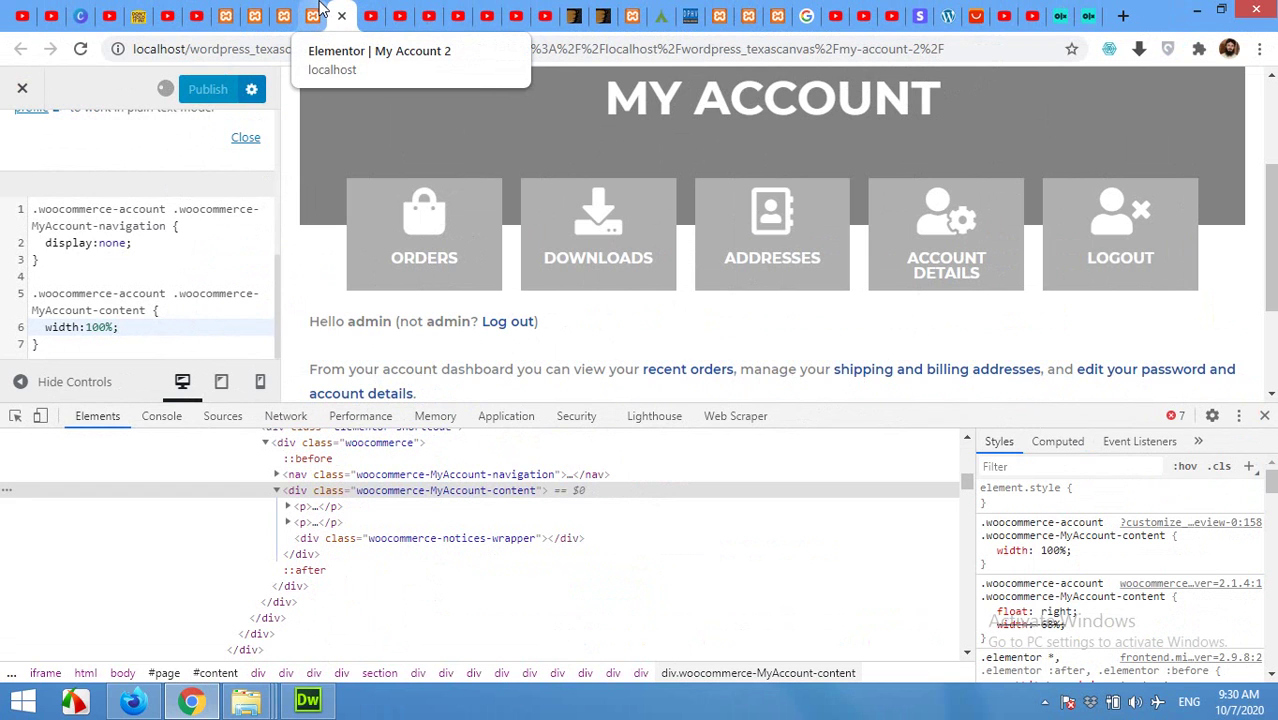
# Step: Reload the live My Account 2 page to check its layout and highlight the my-account-2 slug in the address
pyautogui.click(288, 14)
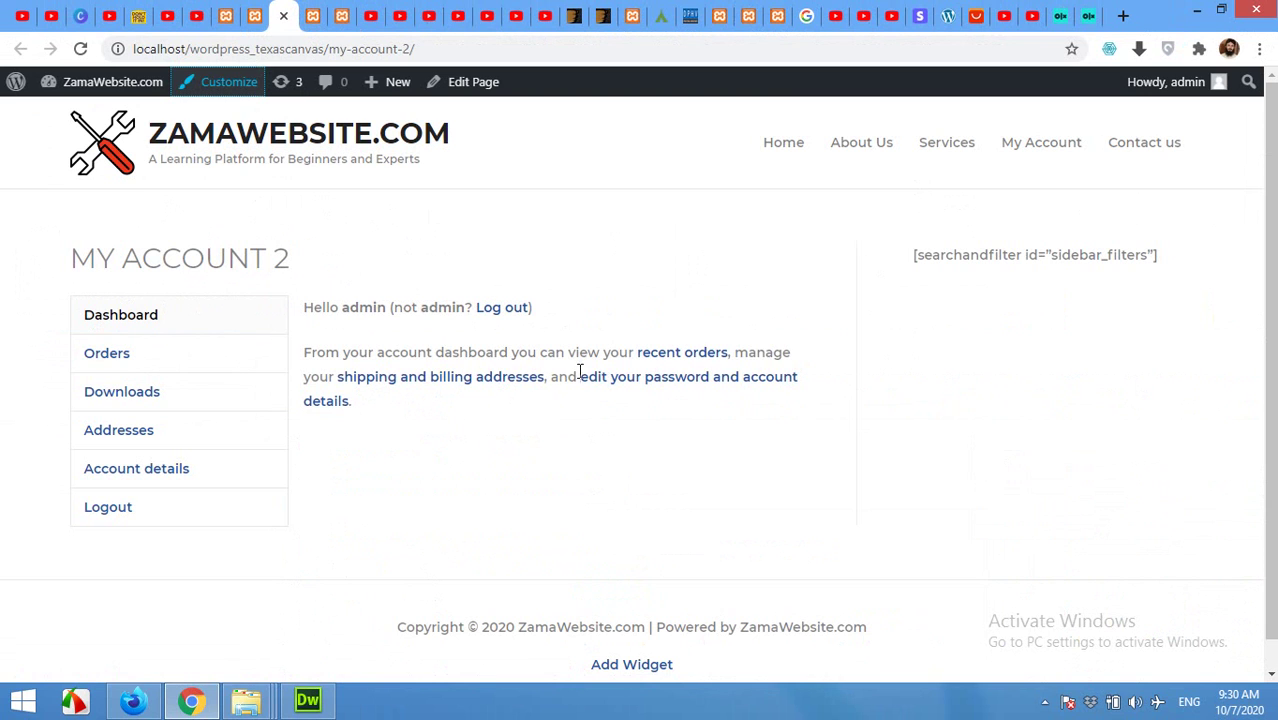
pyautogui.click(80, 48)
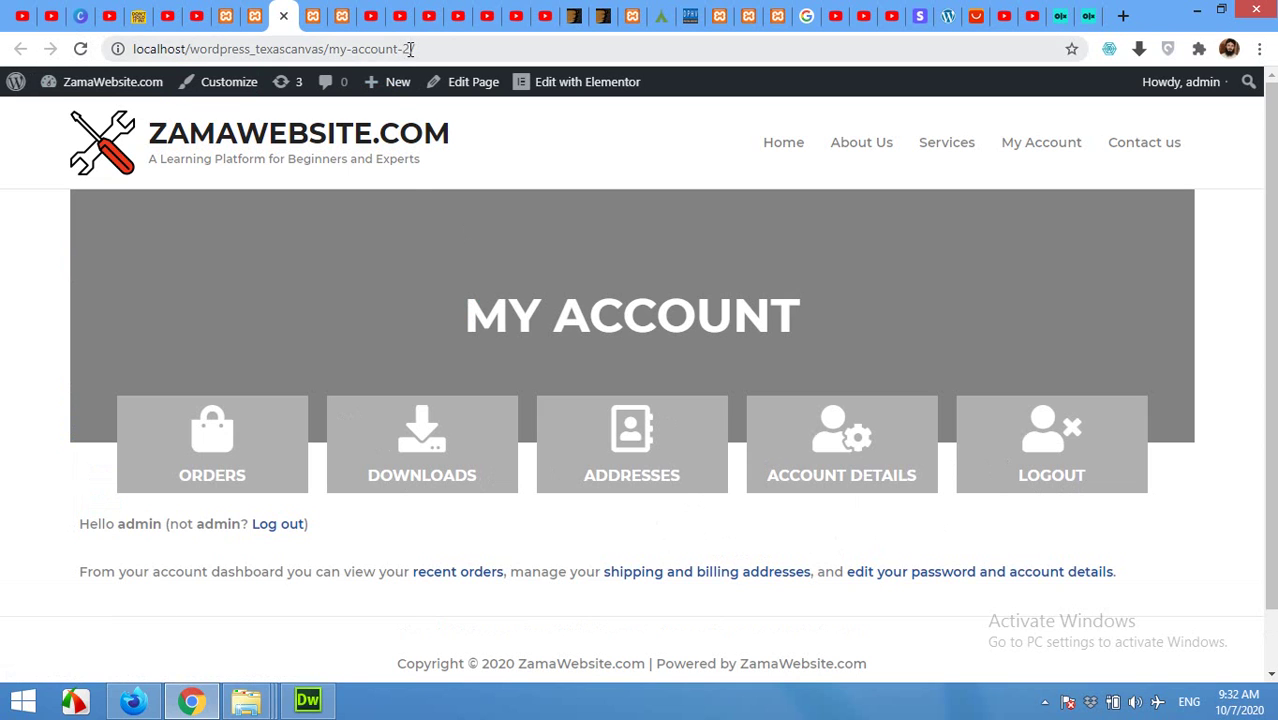
pyautogui.moveTo(409, 49); pyautogui.dragTo(331, 49)
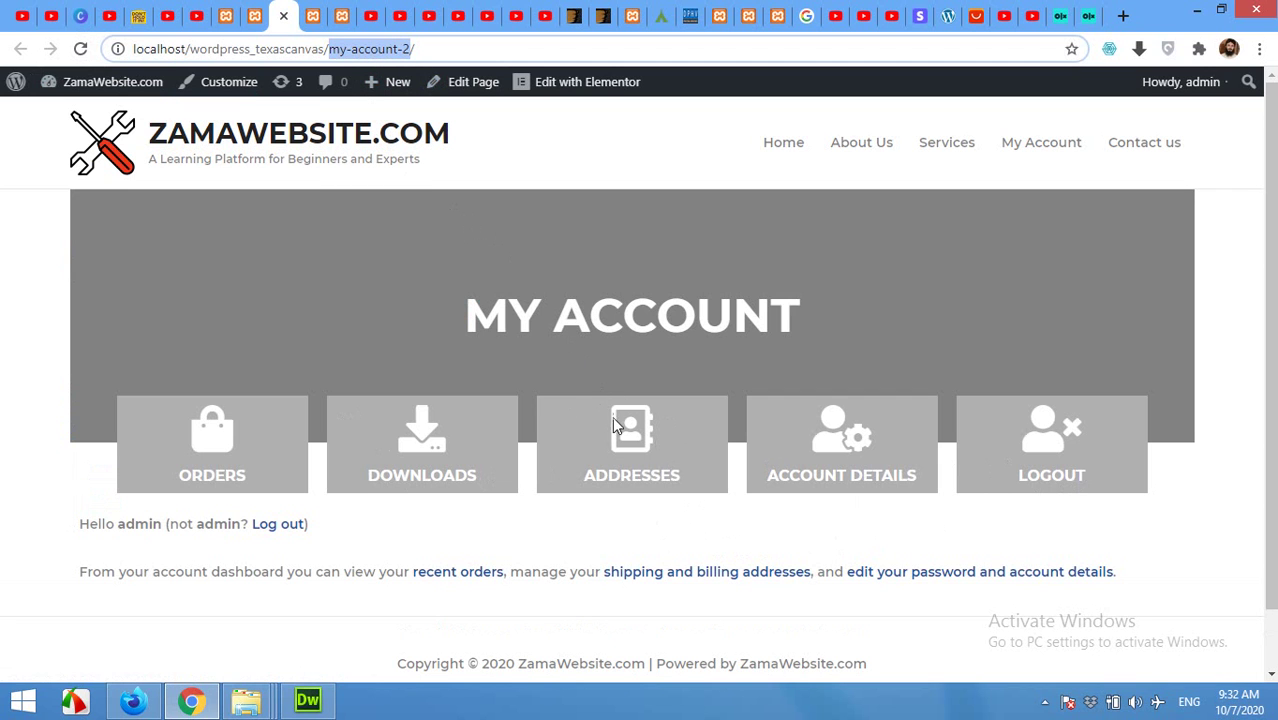
# Step: Switch to the WordPress admin tab and open the Advanced page setup in the WooCommerce settings
pyautogui.click(245, 16)
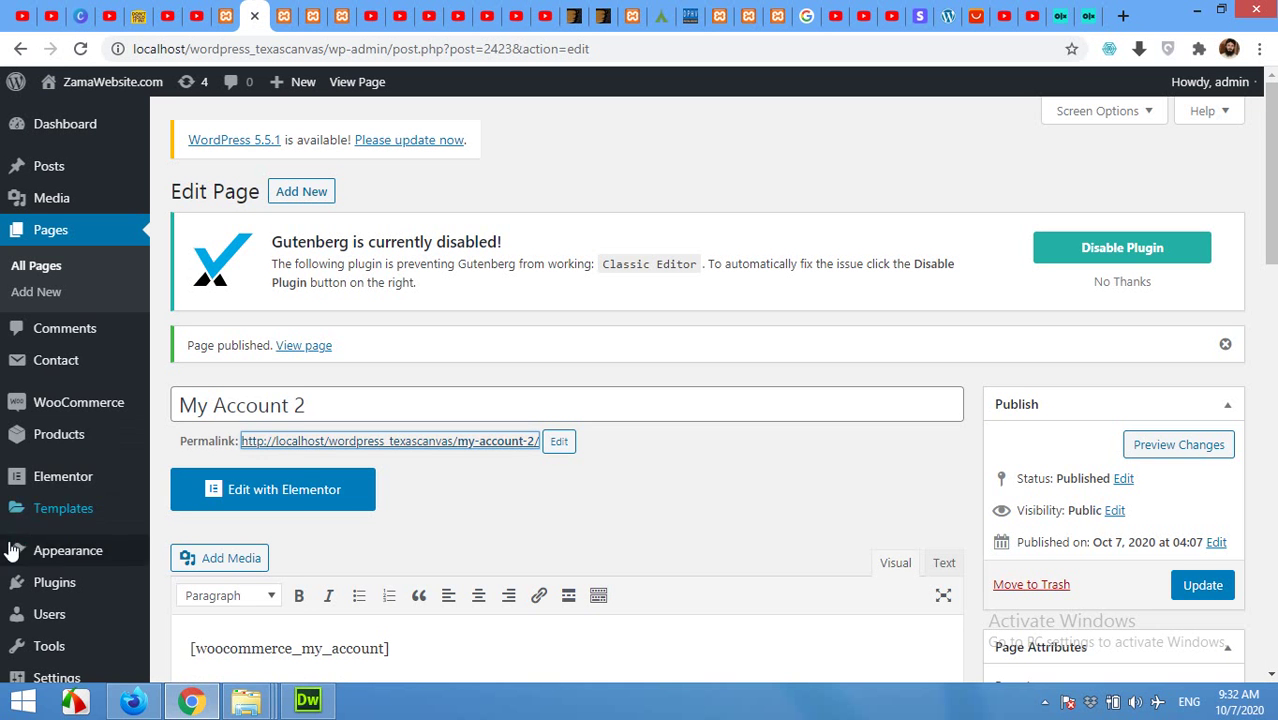
pyautogui.moveTo(68, 462)
pyautogui.moveTo(63, 408)
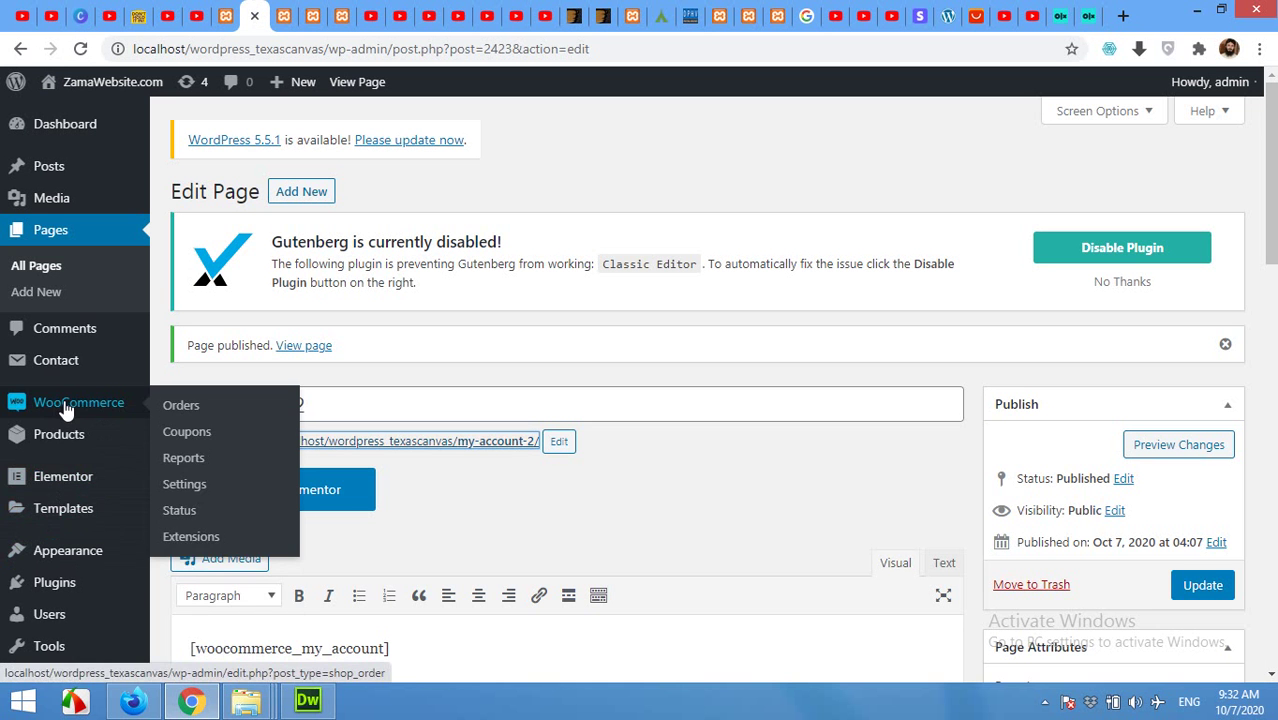
pyautogui.click(188, 485)
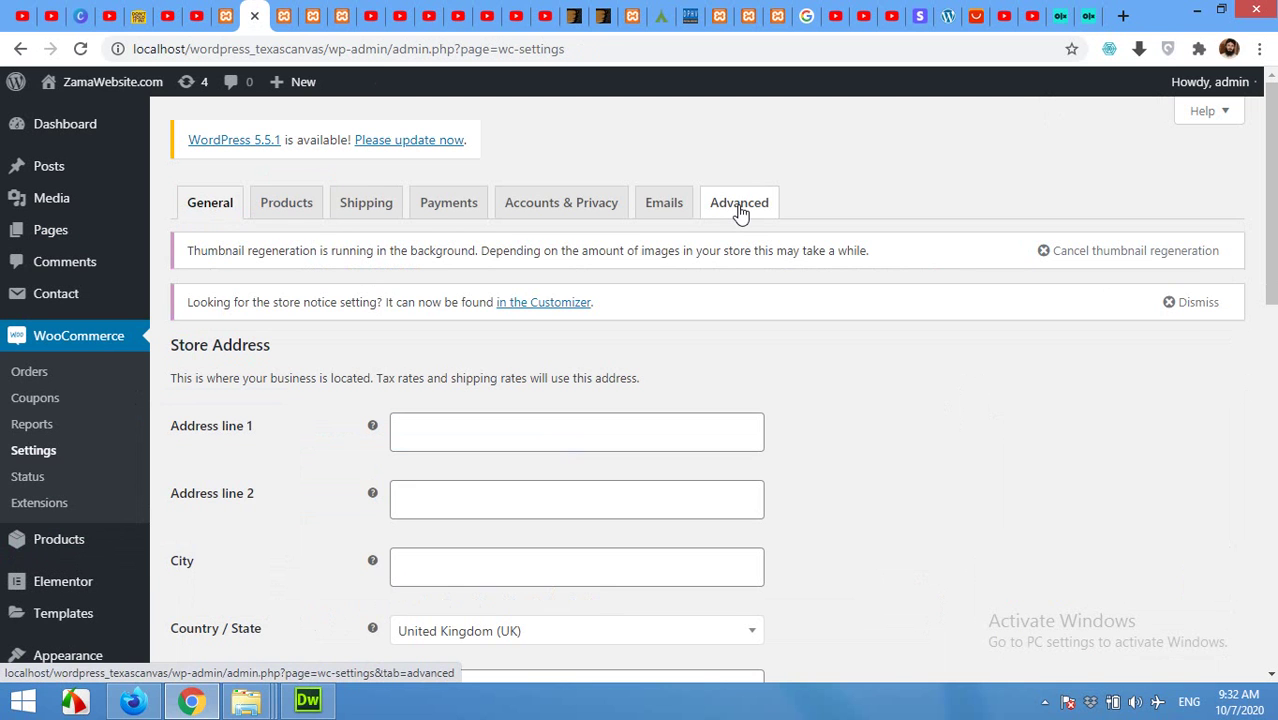
pyautogui.click(739, 207)
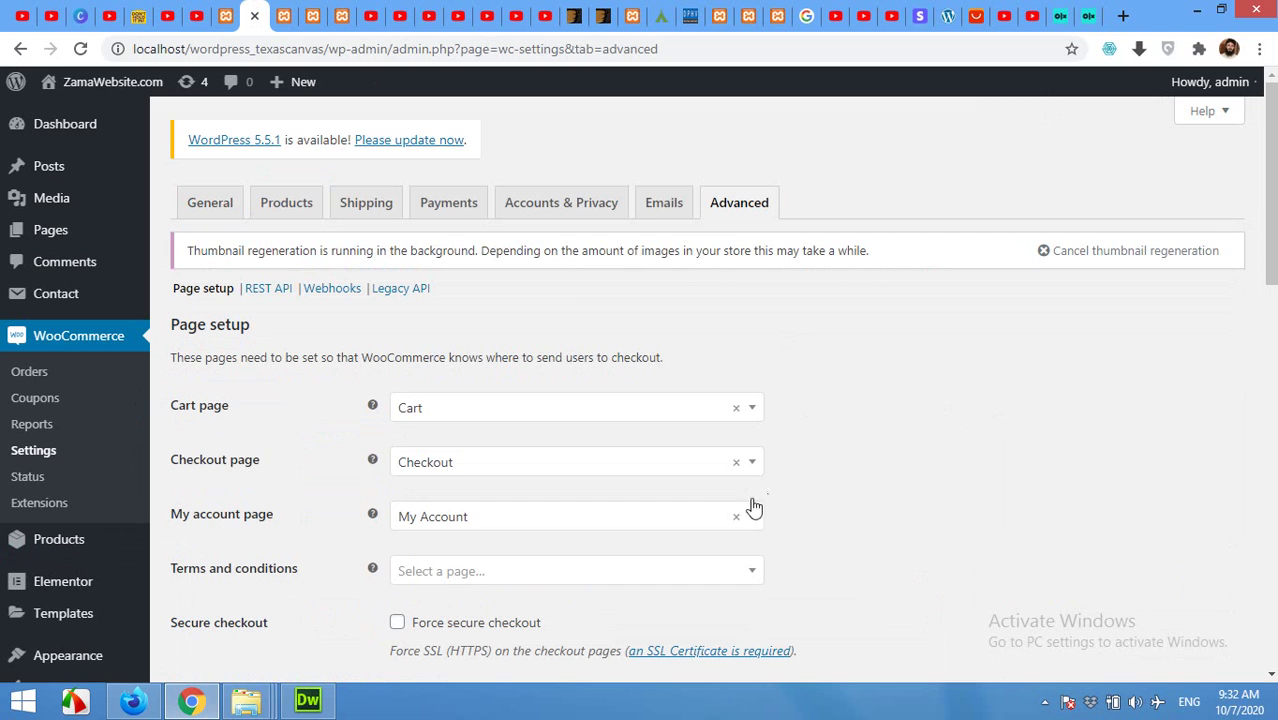
# Step: Set WooCommerce's My account page to My Account 2 and save the settings
pyautogui.click(754, 518)
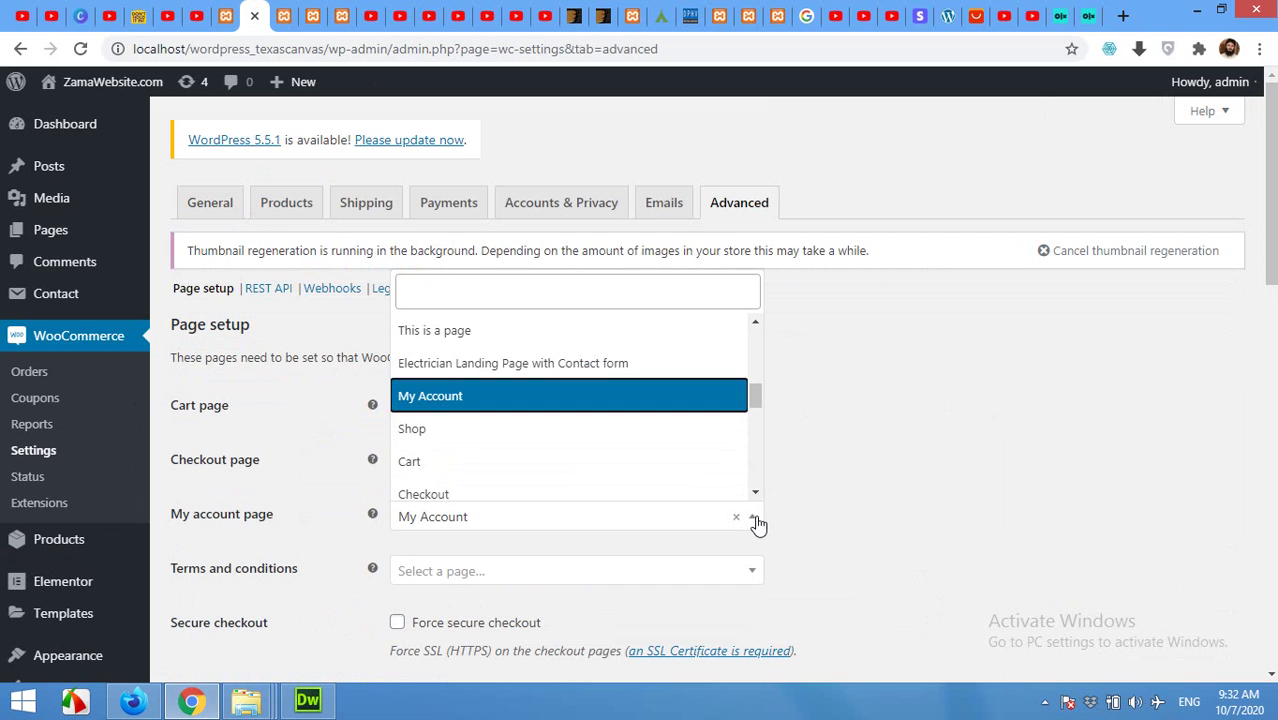
pyautogui.scroll(-3, 605, 468)
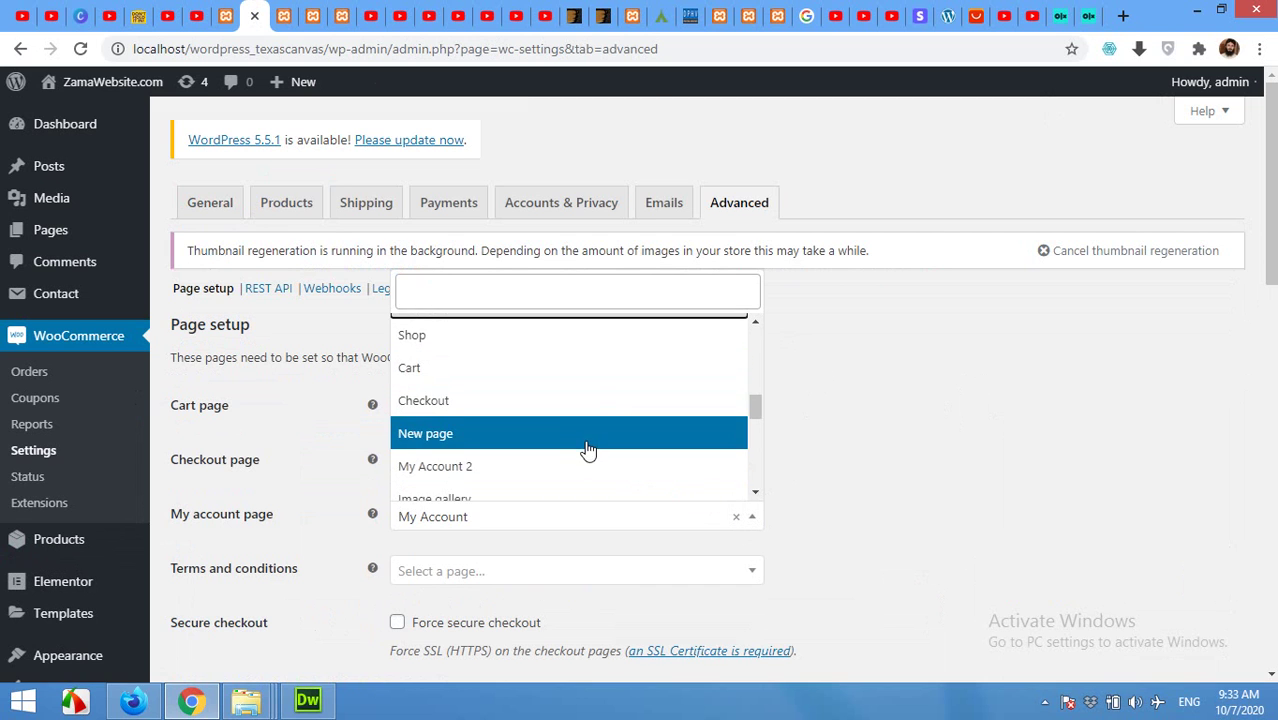
pyautogui.click(438, 467)
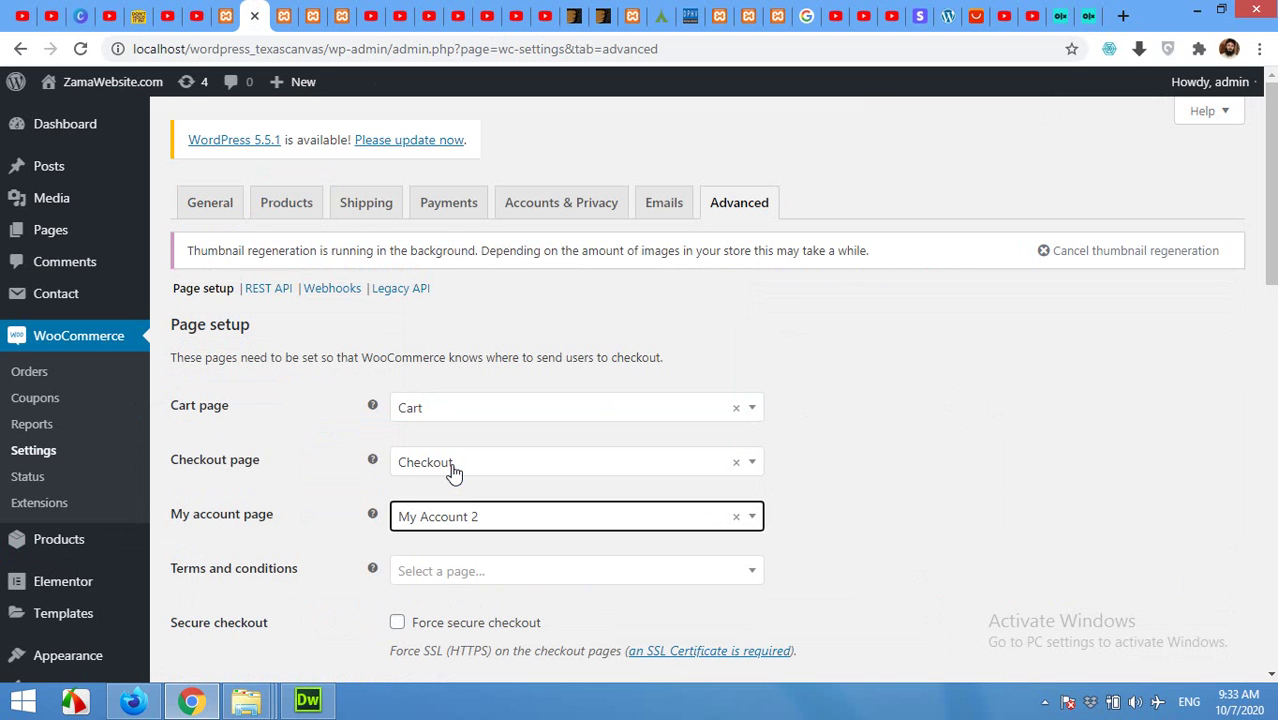
pyautogui.scroll(-5, 867, 533)
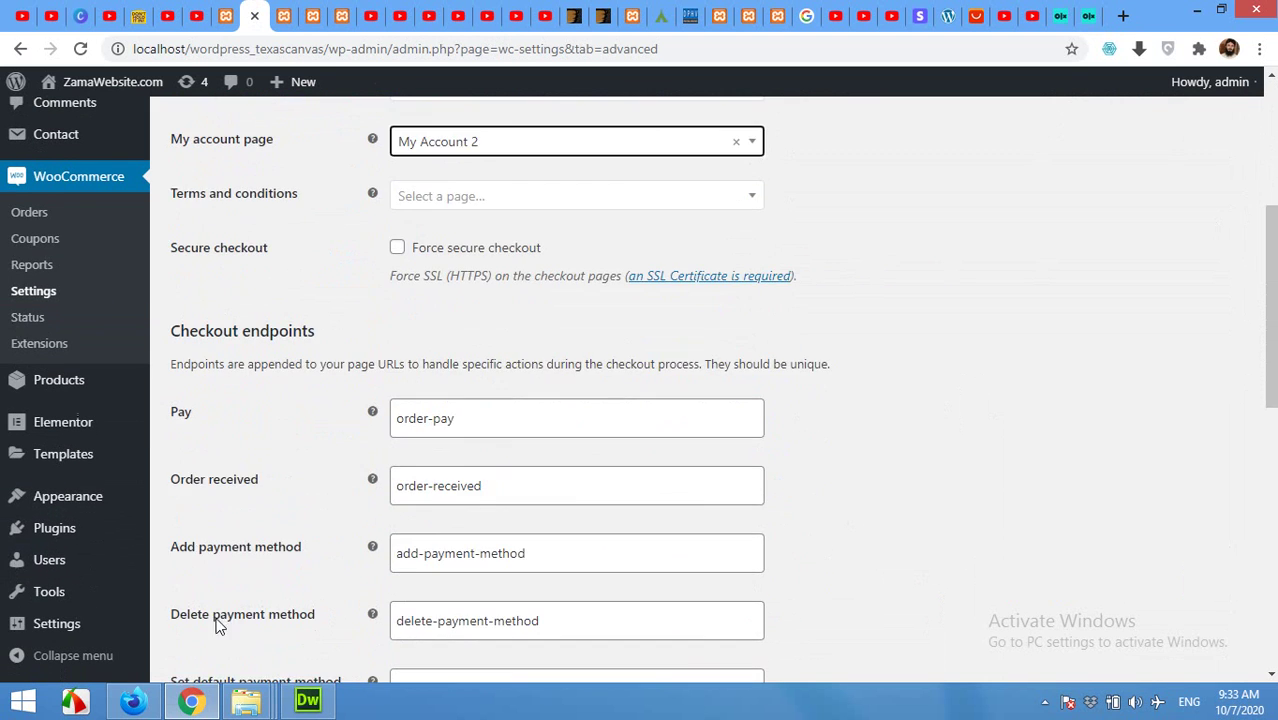
pyautogui.scroll(-6, 211, 652)
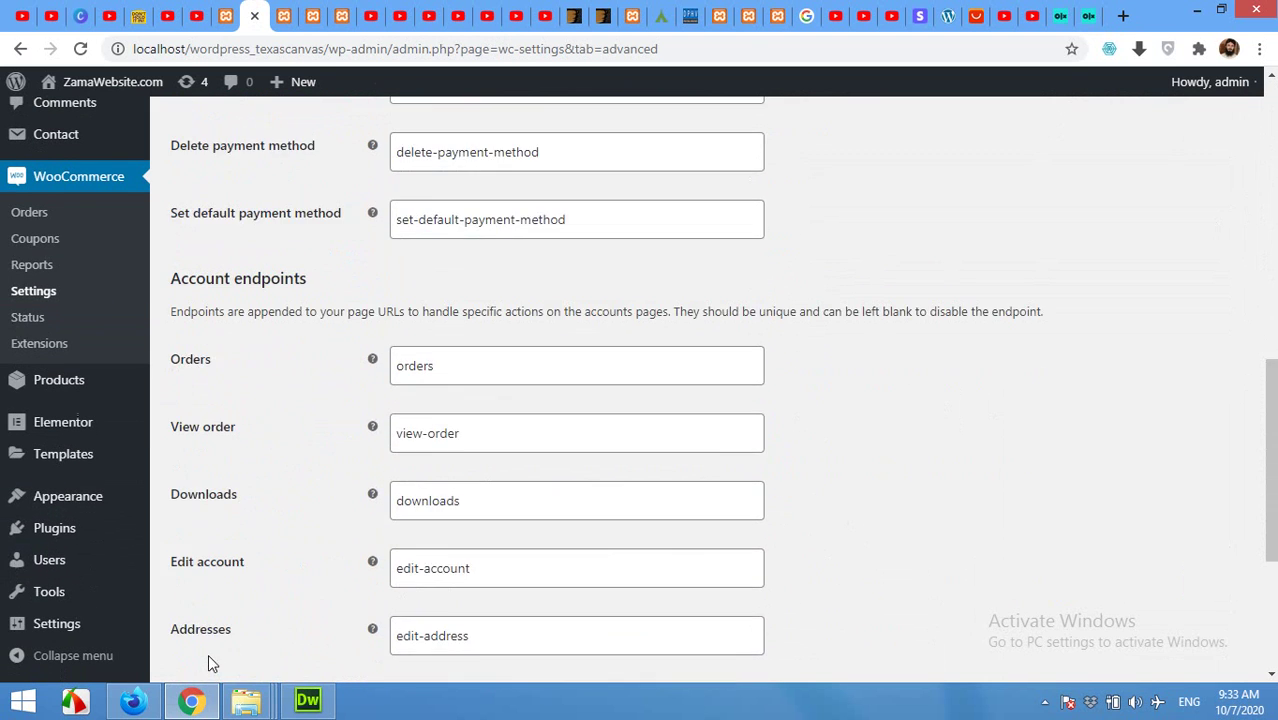
pyautogui.click(216, 585)
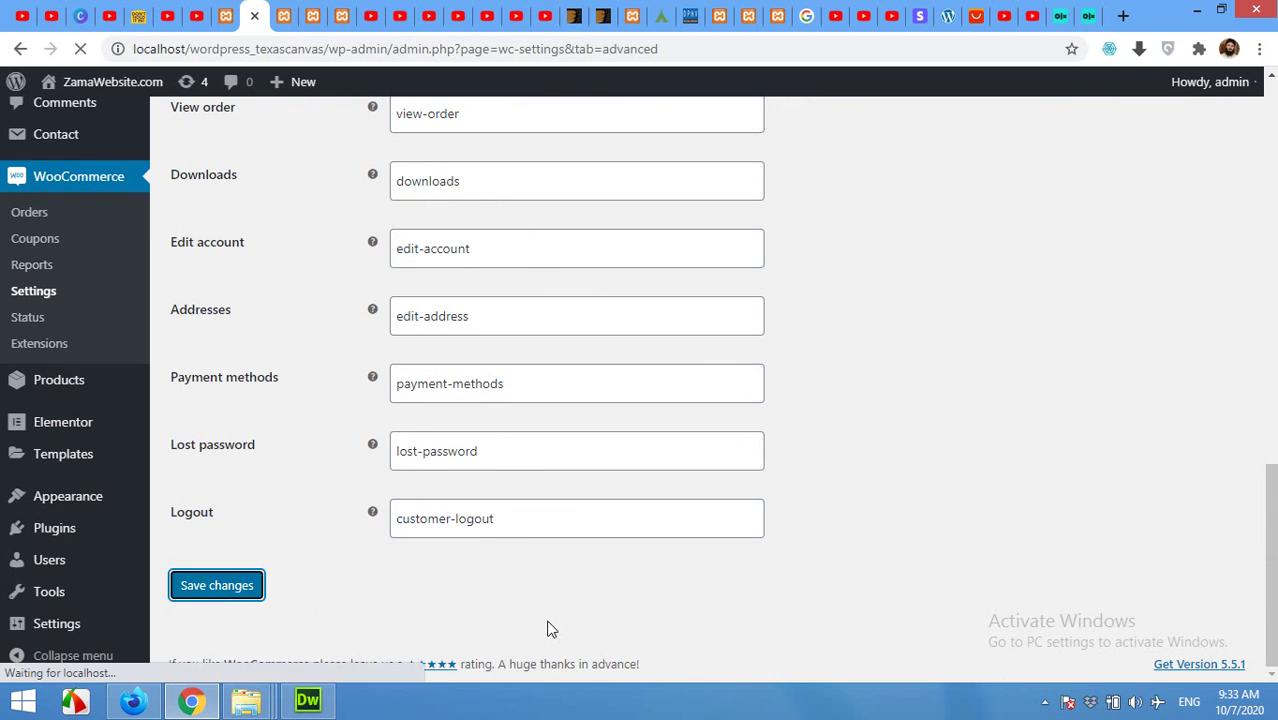
# Step: Return to the live My Account 2 page and reload it to review the header and icon columns
pyautogui.click(310, 12)
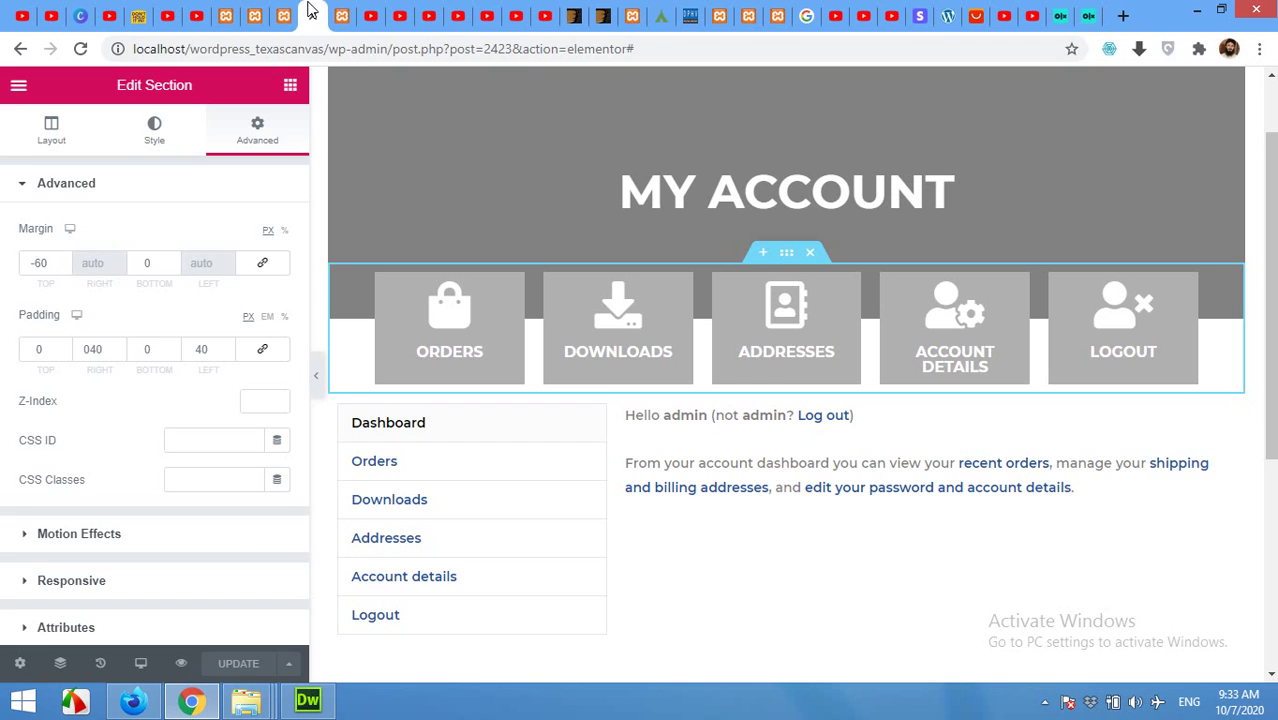
pyautogui.click(341, 14)
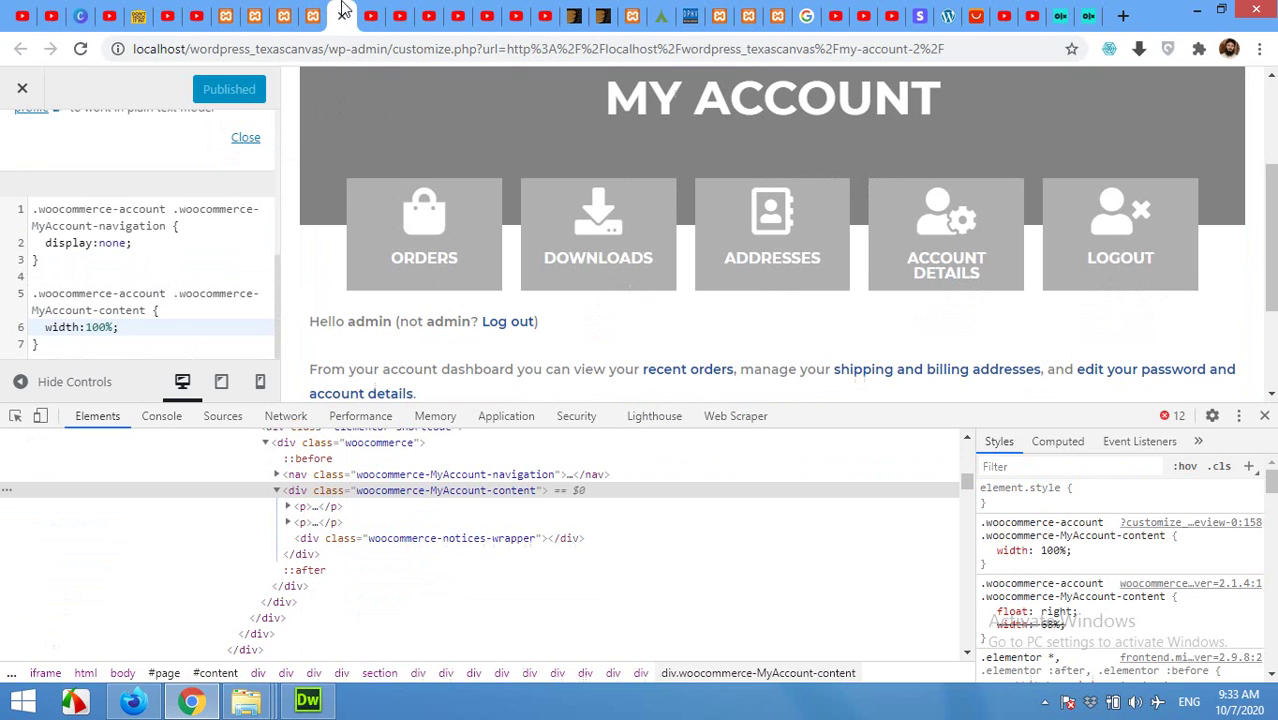
pyautogui.click(282, 12)
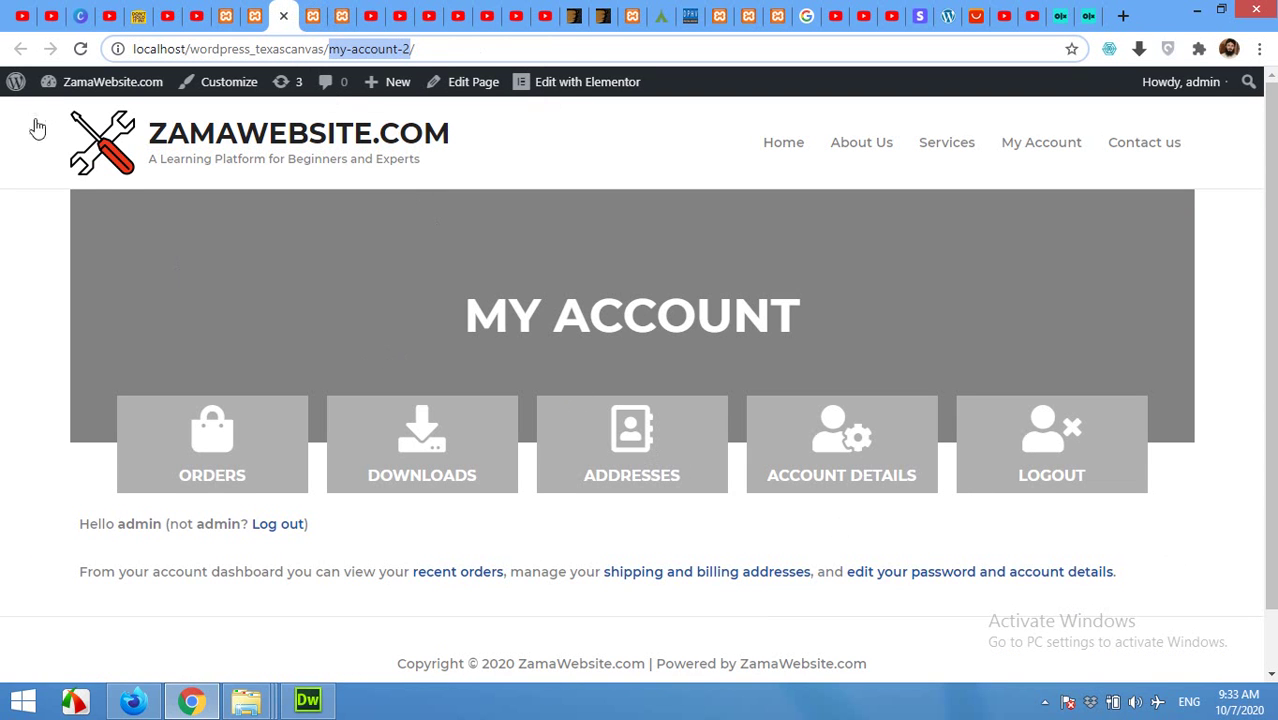
pyautogui.click(80, 48)
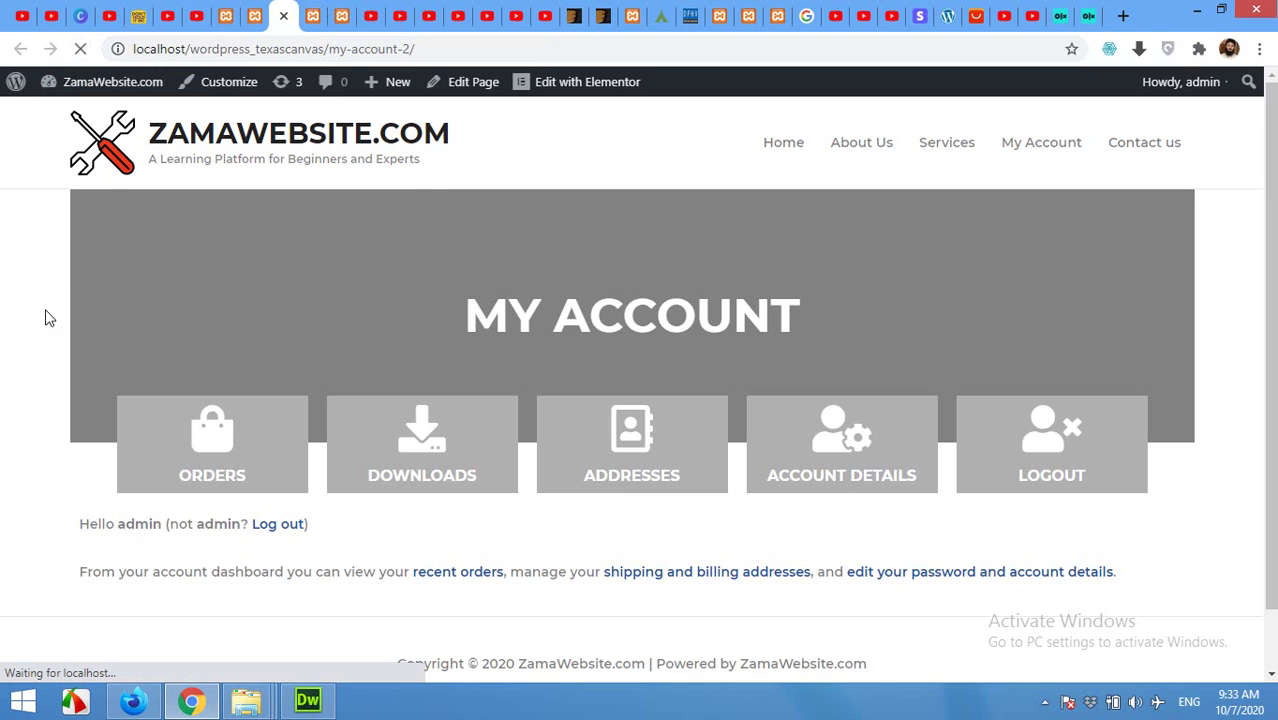
pyautogui.scroll(-1, 52, 404)
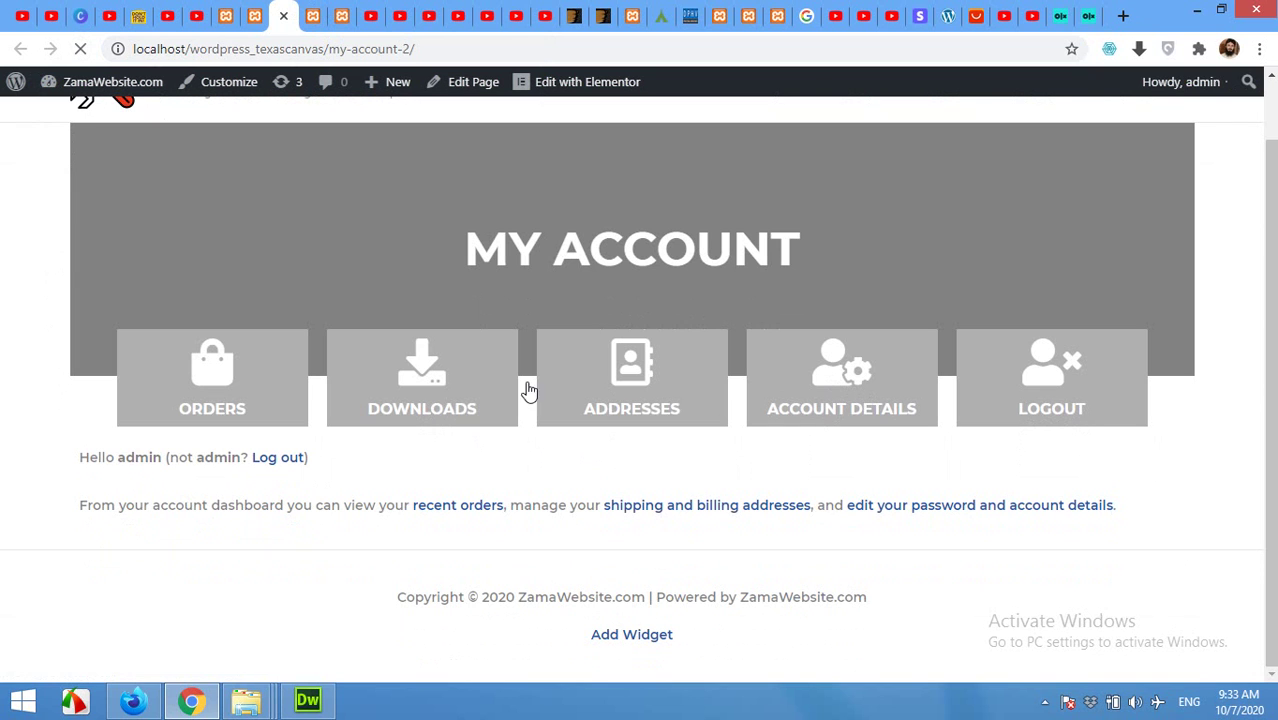
# Step: Follow the Downloads column's link and examine the downloads page it opens
pyautogui.click(422, 388)
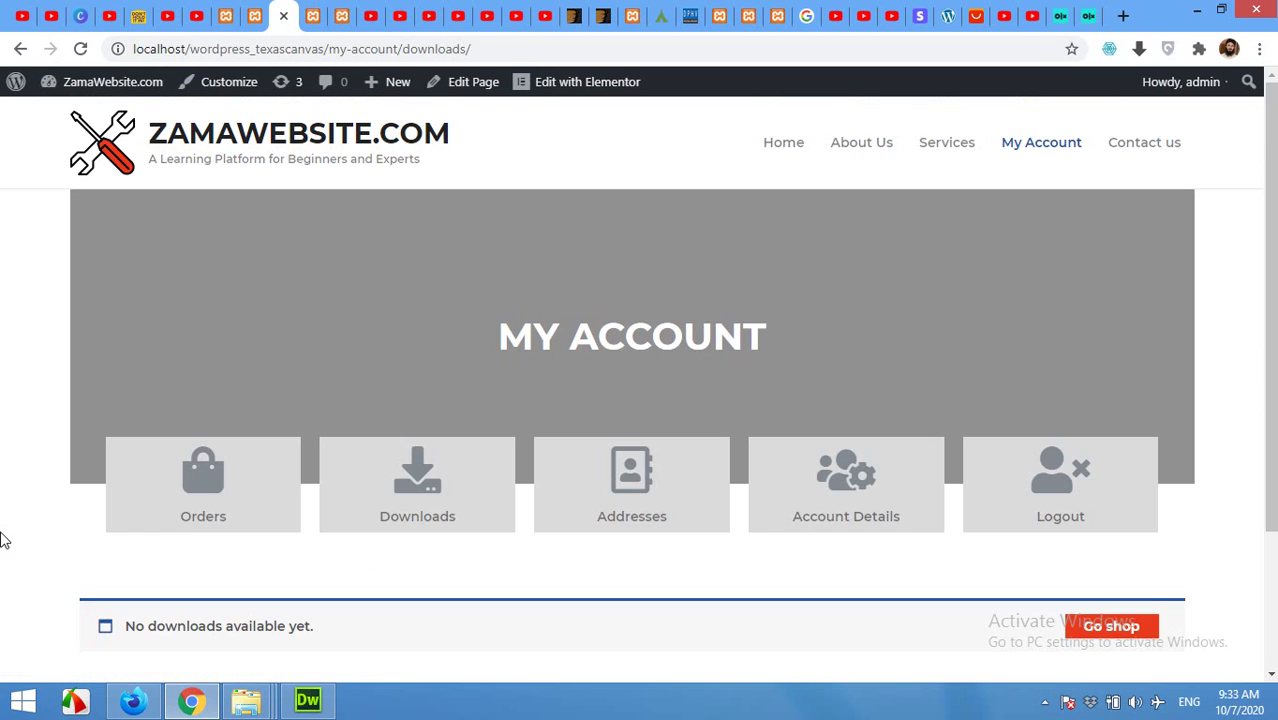
pyautogui.scroll(-2, 600, 505)
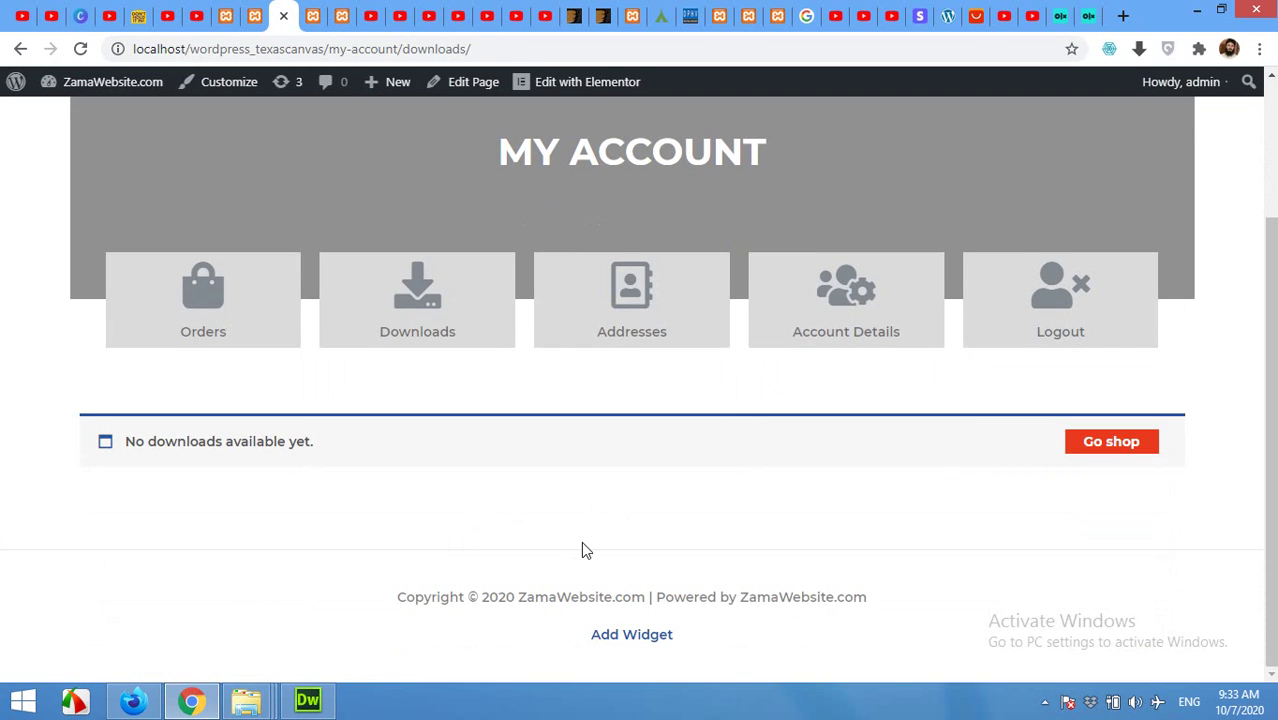
pyautogui.scroll(2, 578, 545)
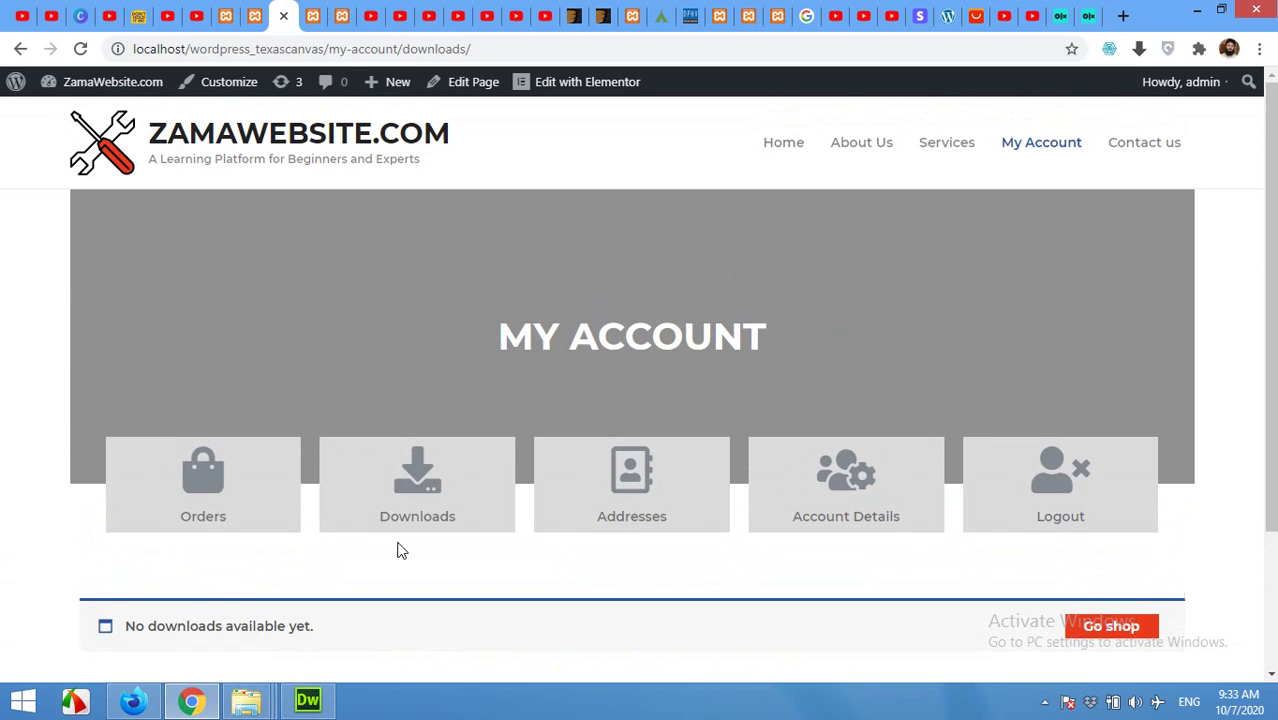